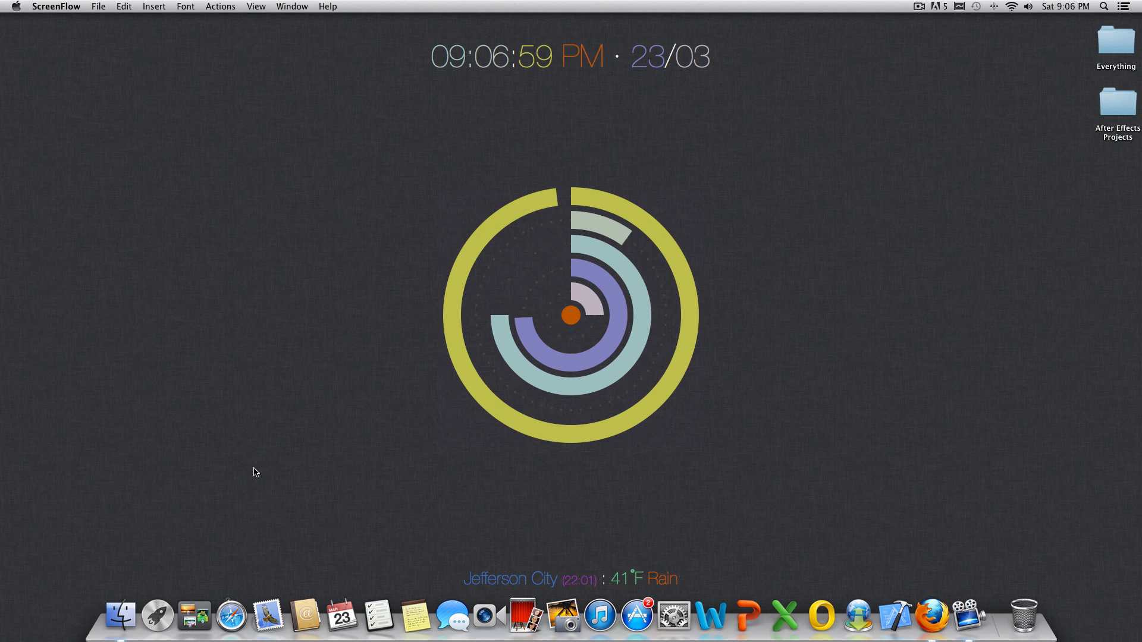
- Launch CINEMA 4D from the applications on the Mac
{"action": "left_click", "coordinate": [157, 616]}
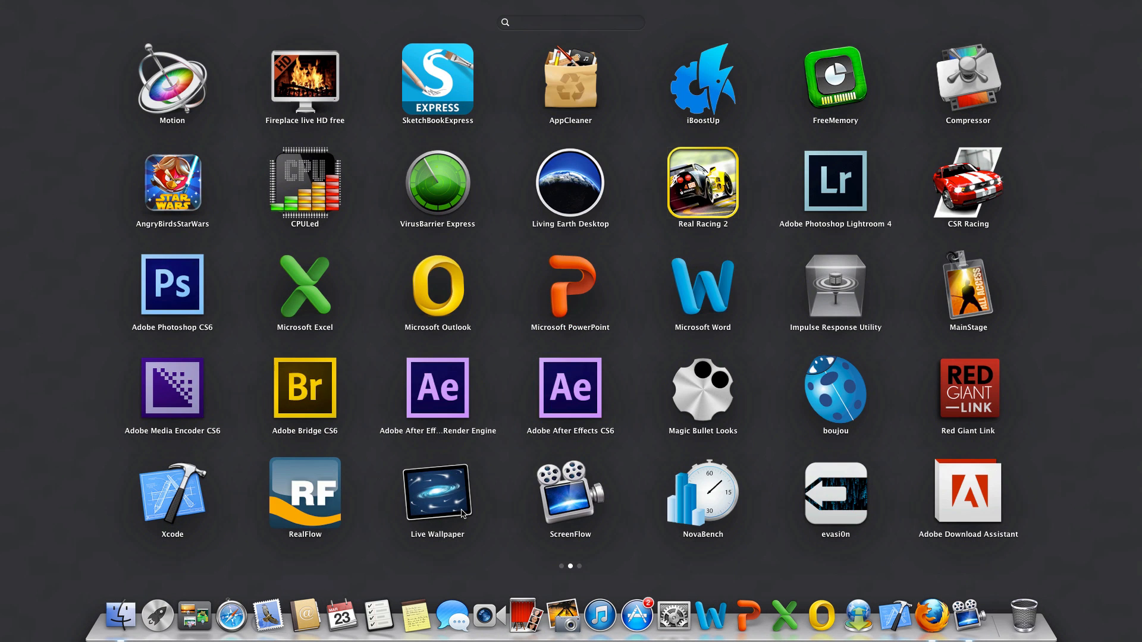
{"action": "scroll", "coordinate": [516, 496], "scroll_direction": "right", "scroll_amount": 5}
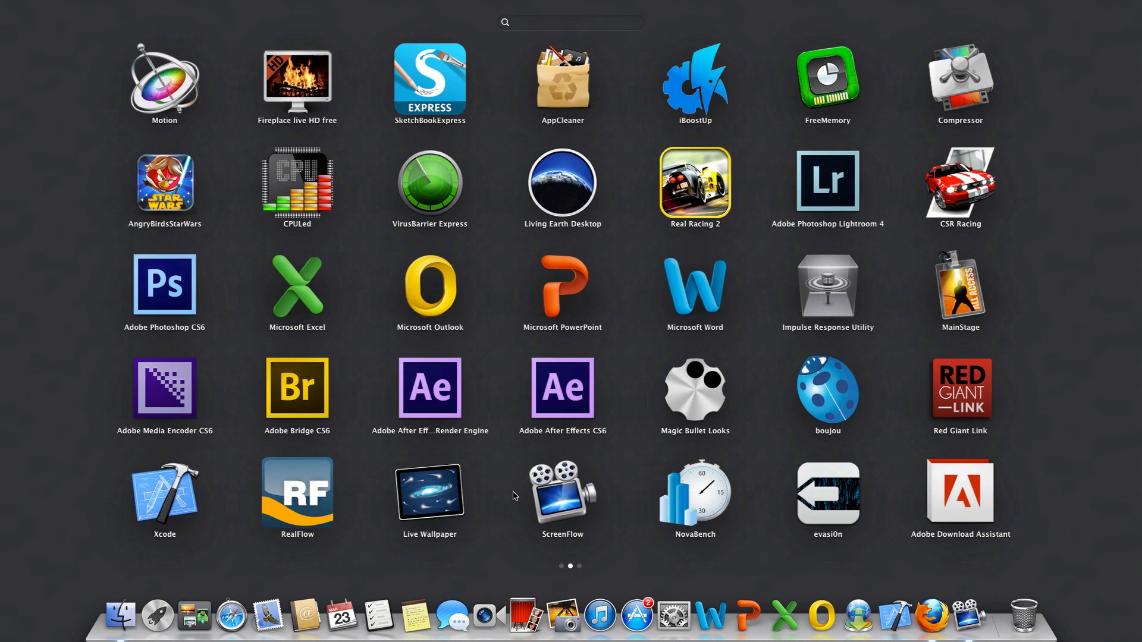
{"action": "scroll", "coordinate": [517, 498], "scroll_direction": "left", "scroll_amount": 10}
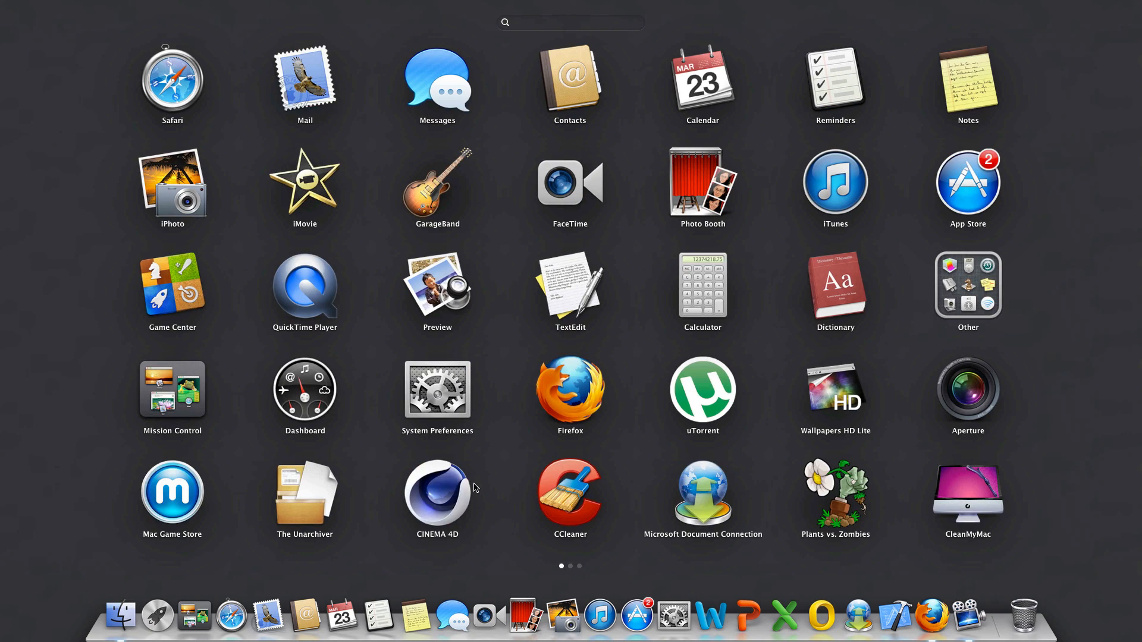
{"action": "left_click", "coordinate": [452, 494]}
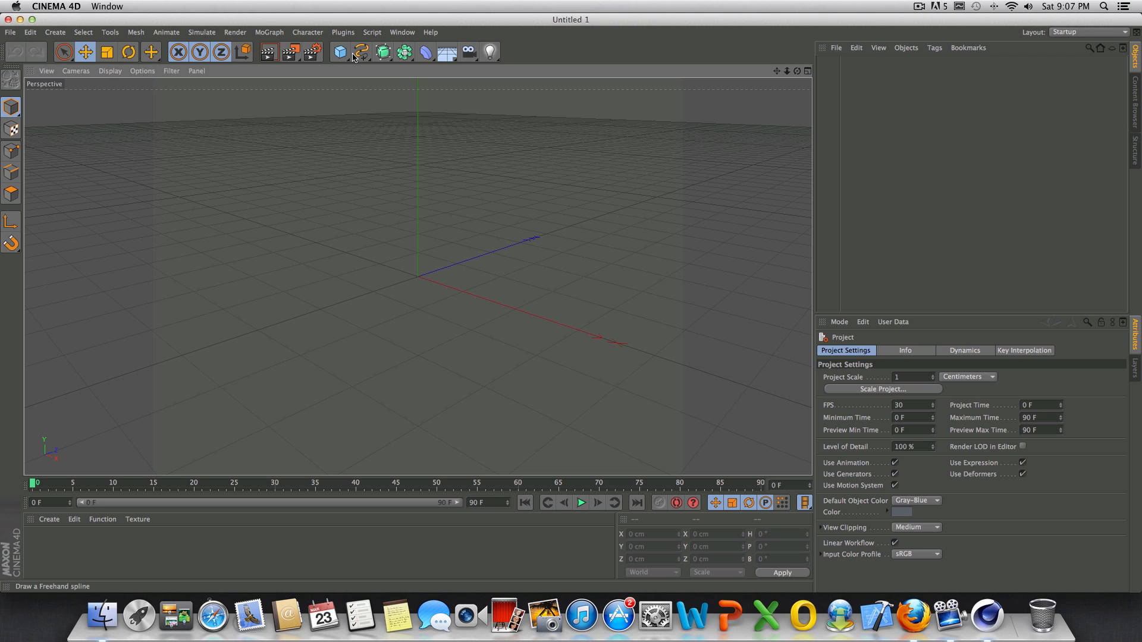
- Preview playback of the empty scene's default timeline, stopping it and returning to the first frame after each run
{"action": "left_click", "coordinate": [499, 503]}
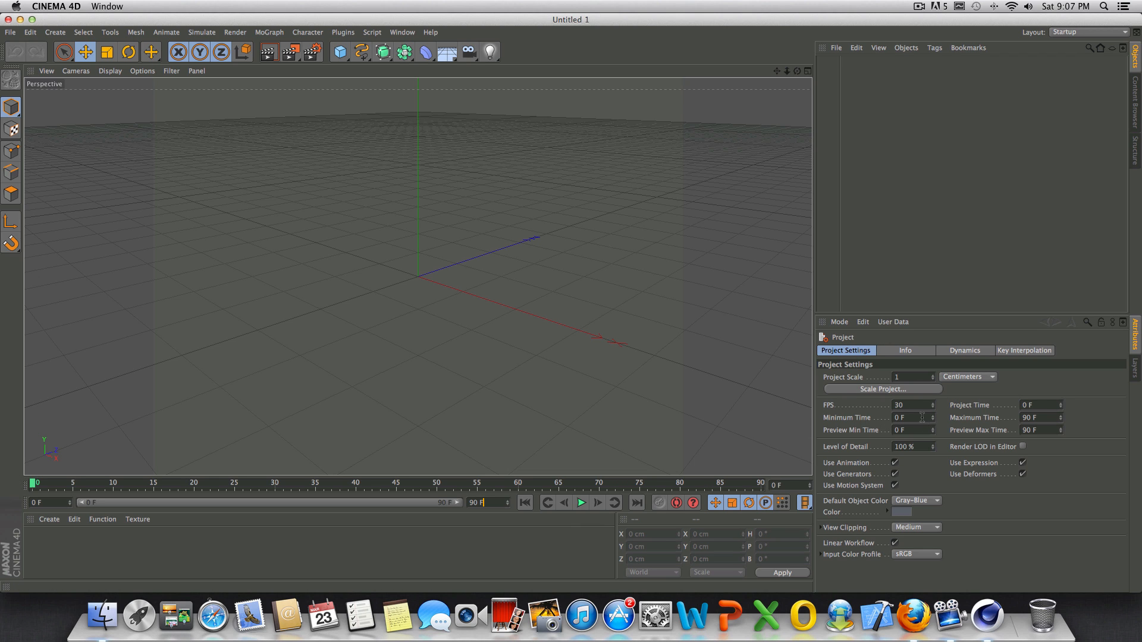
{"action": "left_click_drag", "start_coordinate": [920, 408], "coordinate": [886, 405]}
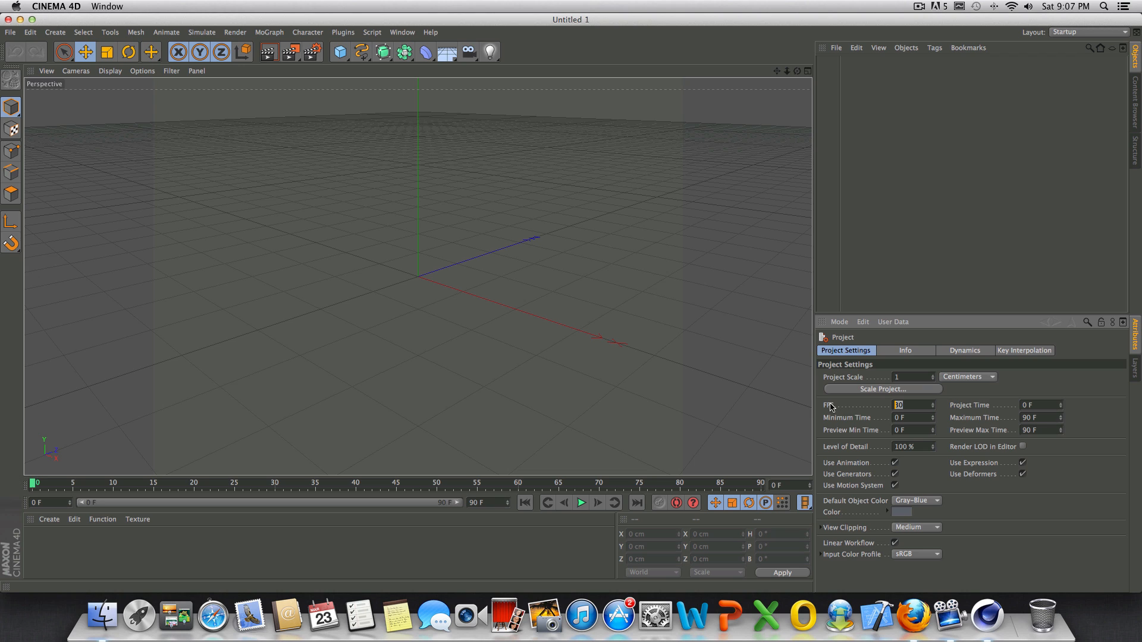
{"action": "left_click", "coordinate": [582, 505]}
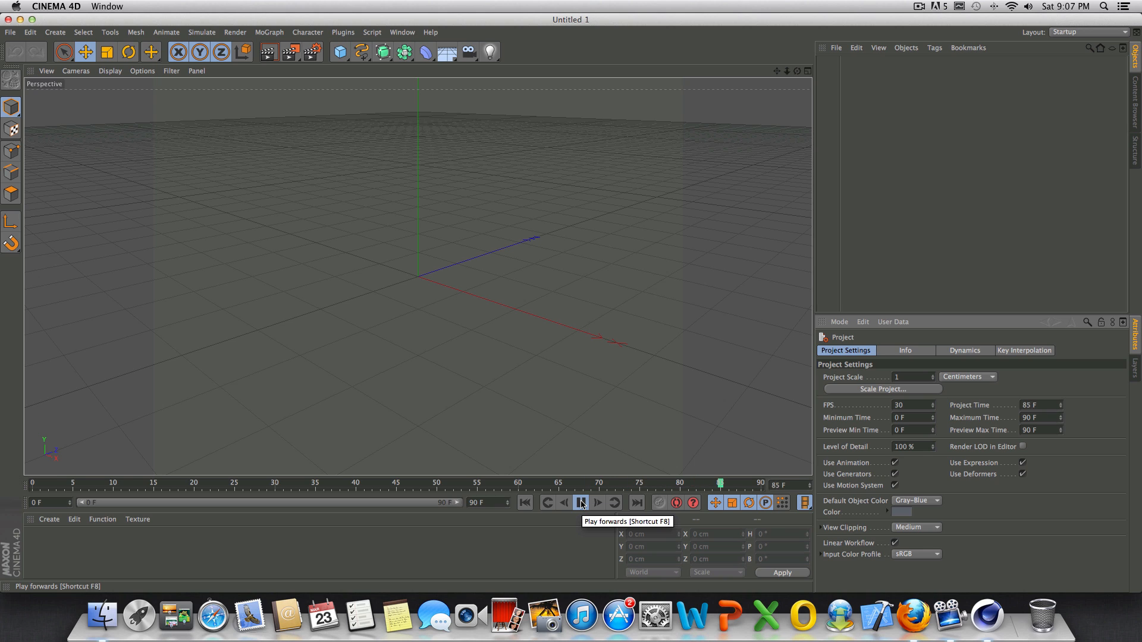
{"action": "left_click", "coordinate": [581, 505]}
{"action": "left_click", "coordinate": [524, 502]}
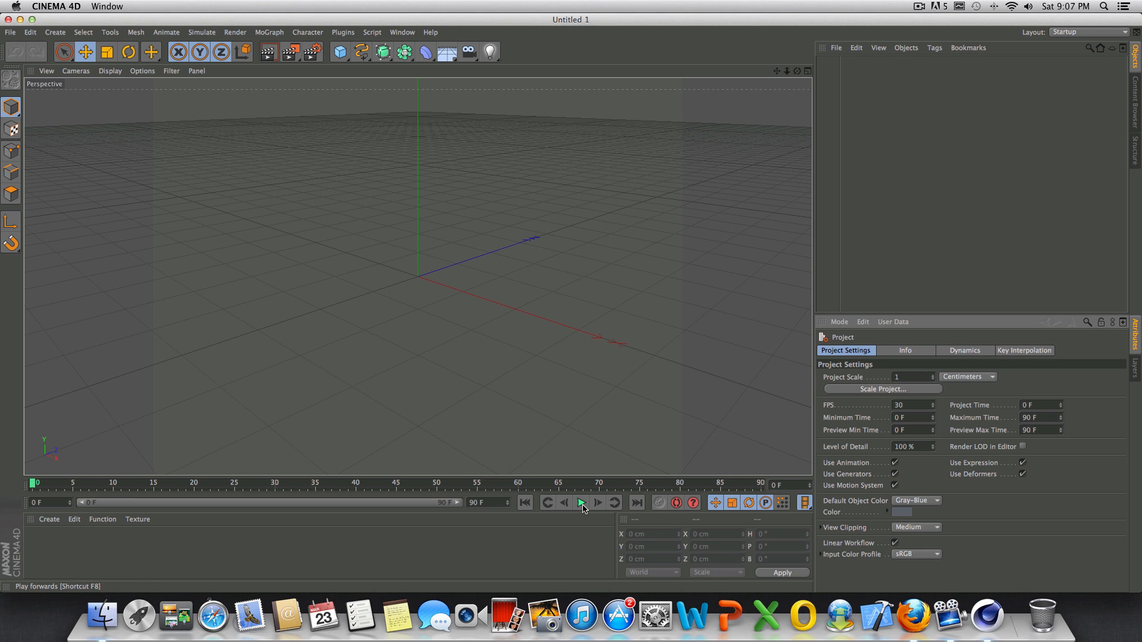
{"action": "left_click", "coordinate": [581, 504]}
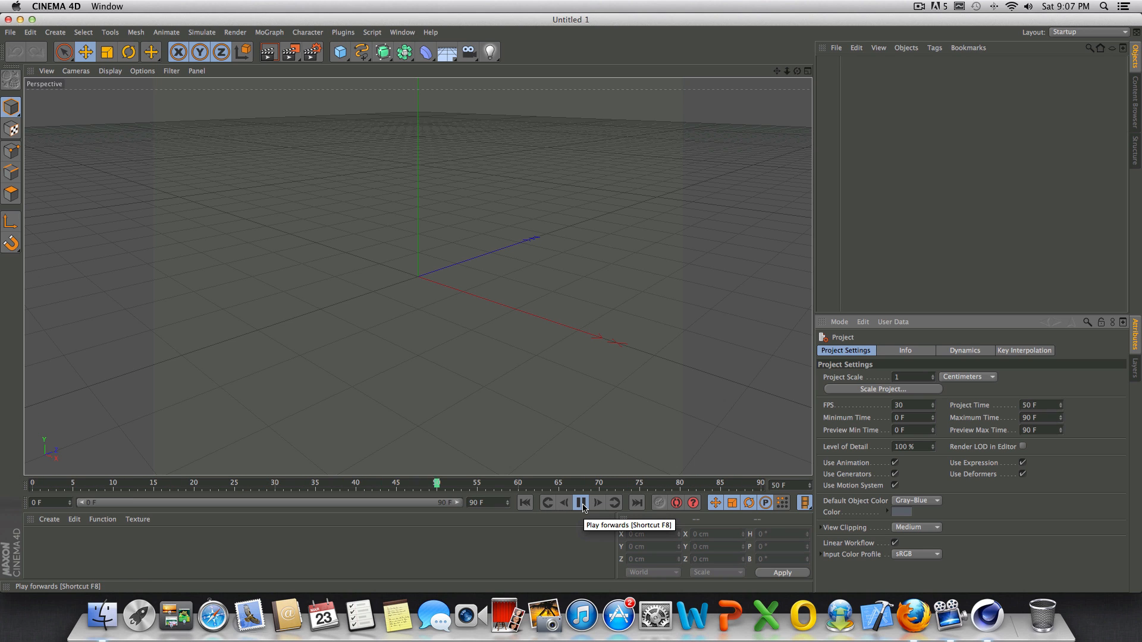
{"action": "left_click", "coordinate": [581, 505]}
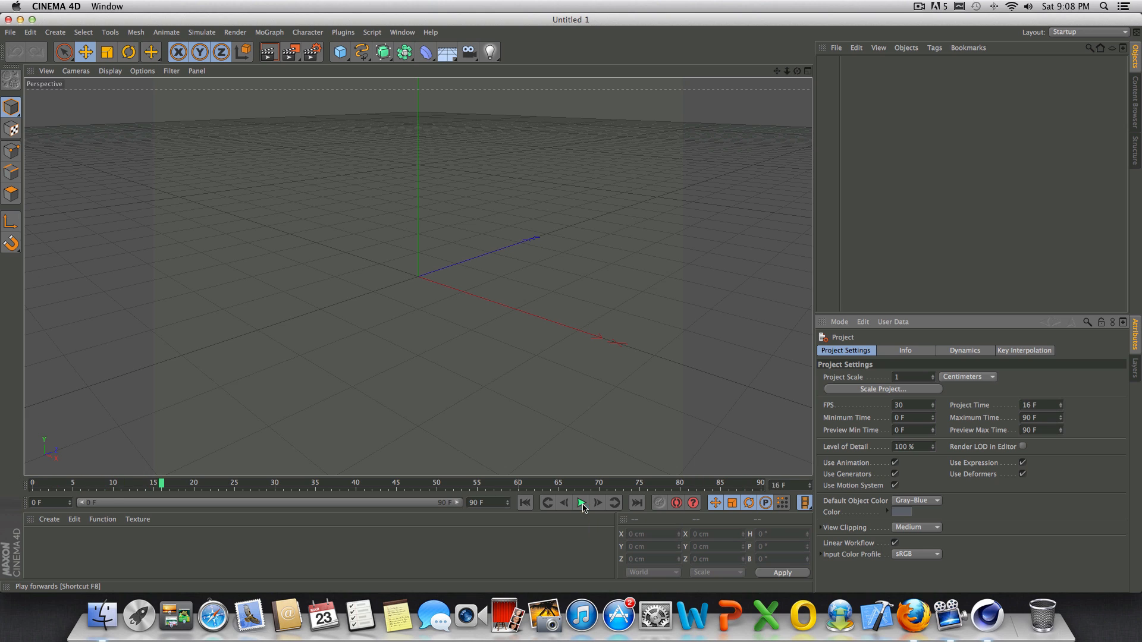
{"action": "left_click", "coordinate": [524, 503]}
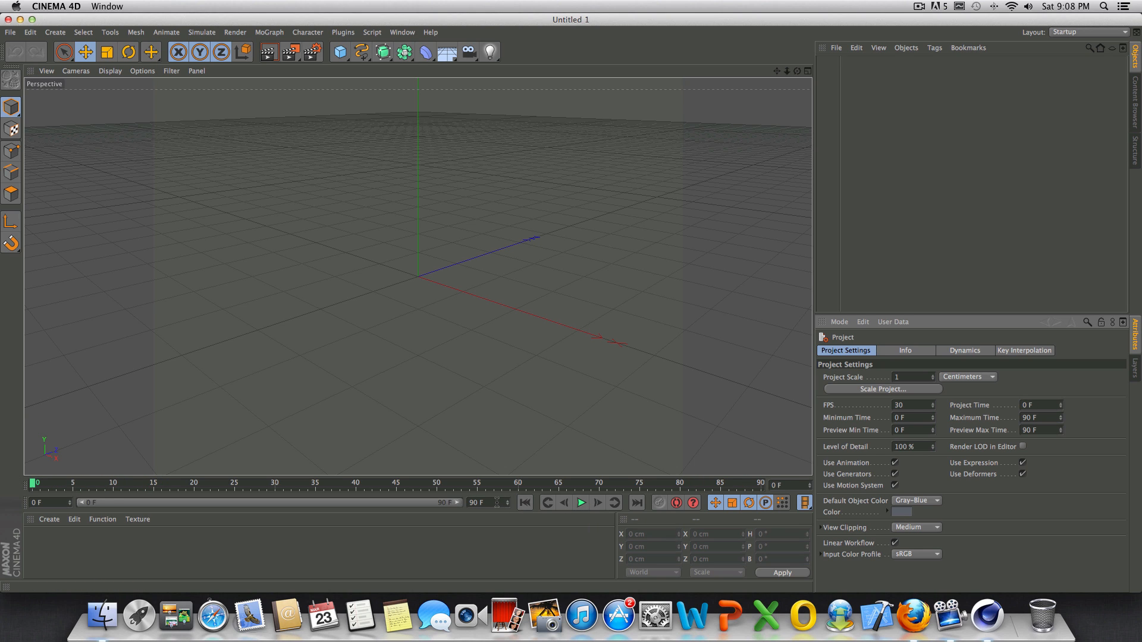
{"action": "left_click", "coordinate": [497, 501]}
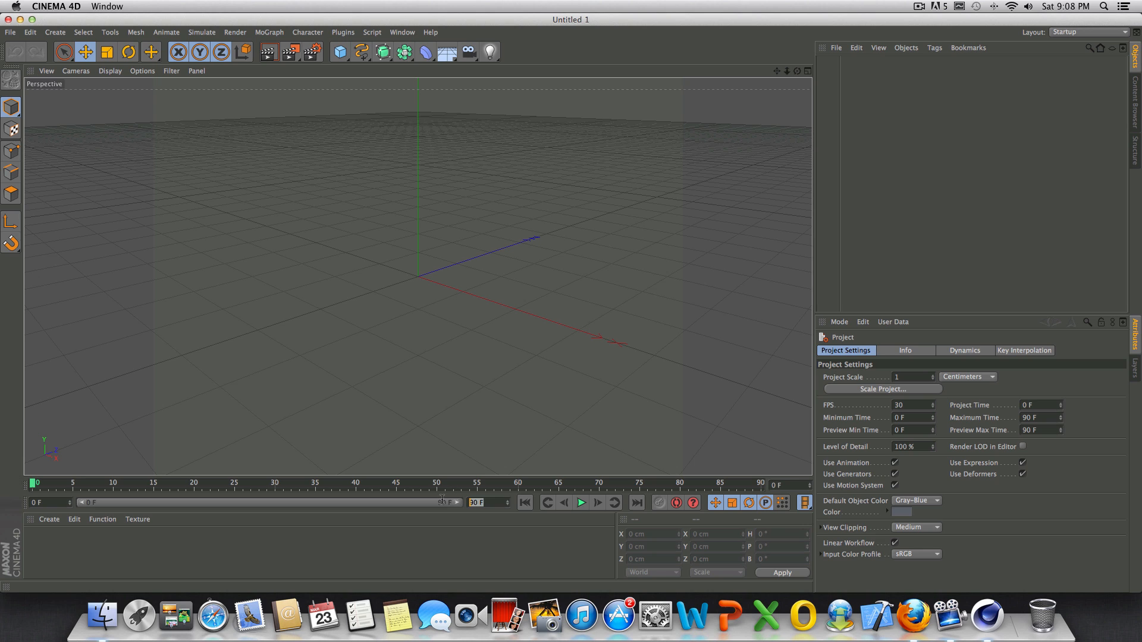
{"action": "left_click", "coordinate": [577, 505]}
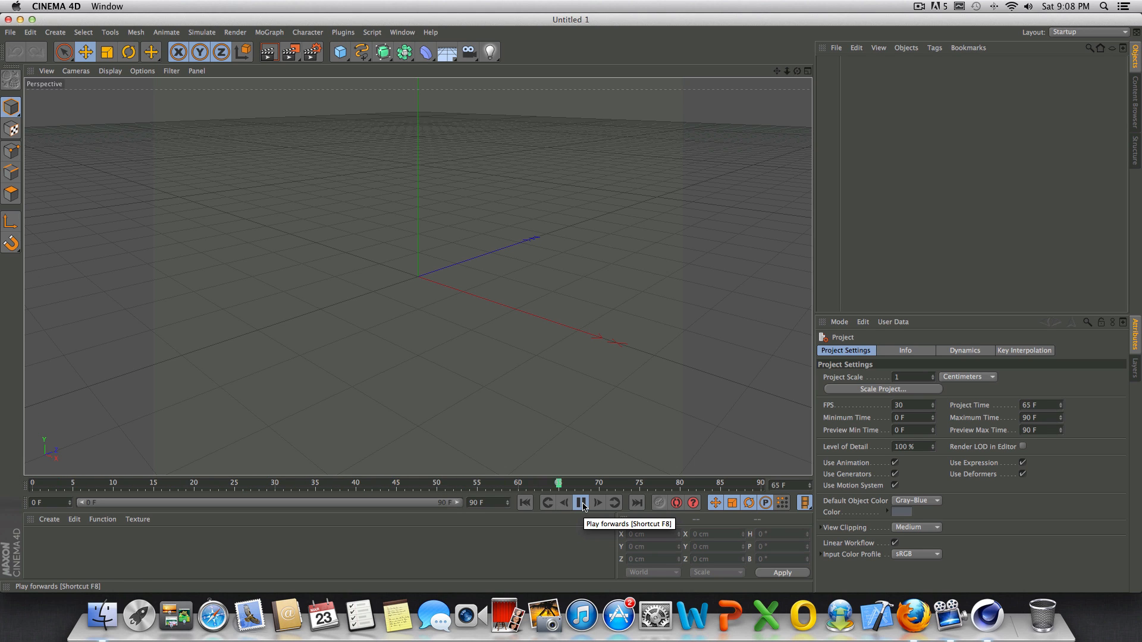
{"action": "left_click", "coordinate": [582, 503]}
{"action": "left_click", "coordinate": [524, 503]}
- Set the animation's end frame to 800 and extend the preview range to cover all 800 frames
{"action": "left_click_drag", "start_coordinate": [497, 504], "coordinate": [442, 504]}
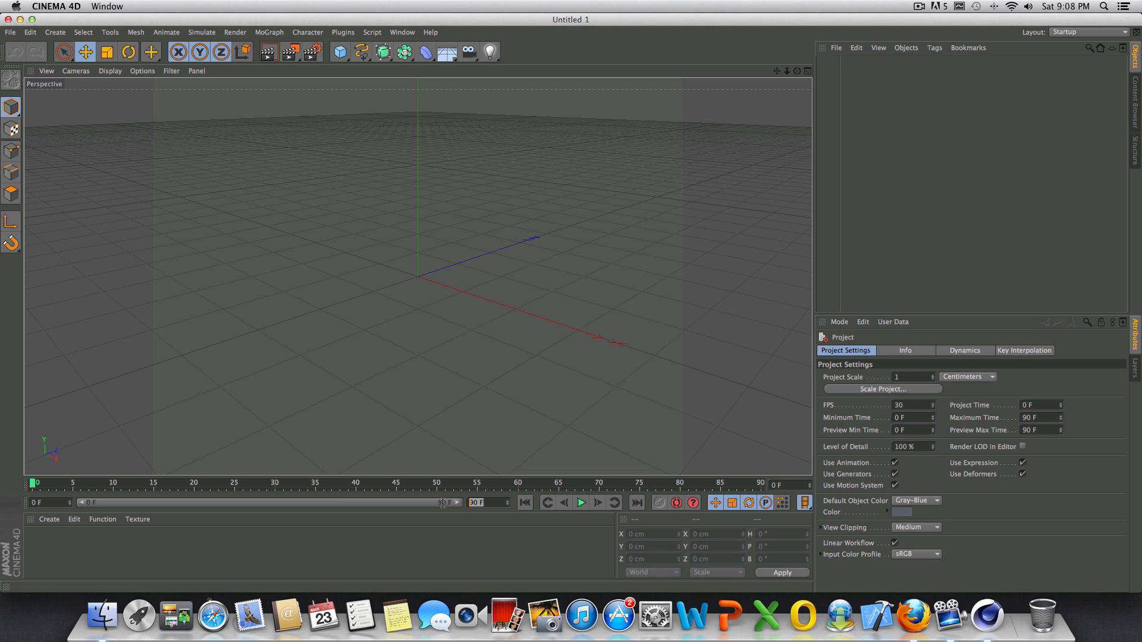
{"action": "type", "text": "800"}
{"action": "key", "text": "Return"}
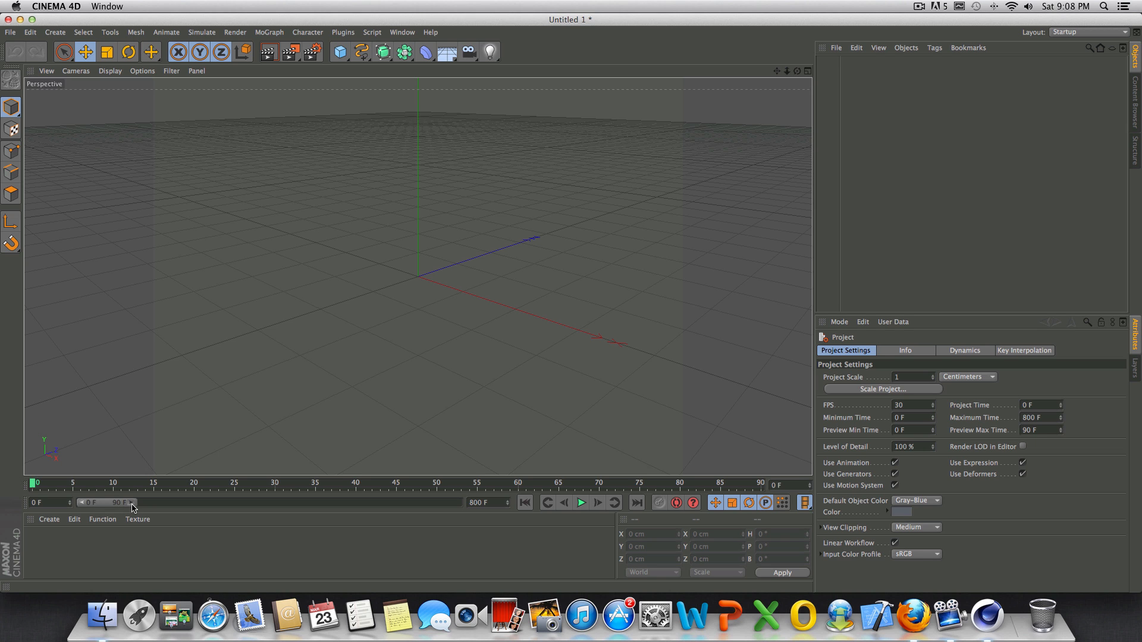
{"action": "left_click_drag", "start_coordinate": [133, 506], "coordinate": [461, 507]}
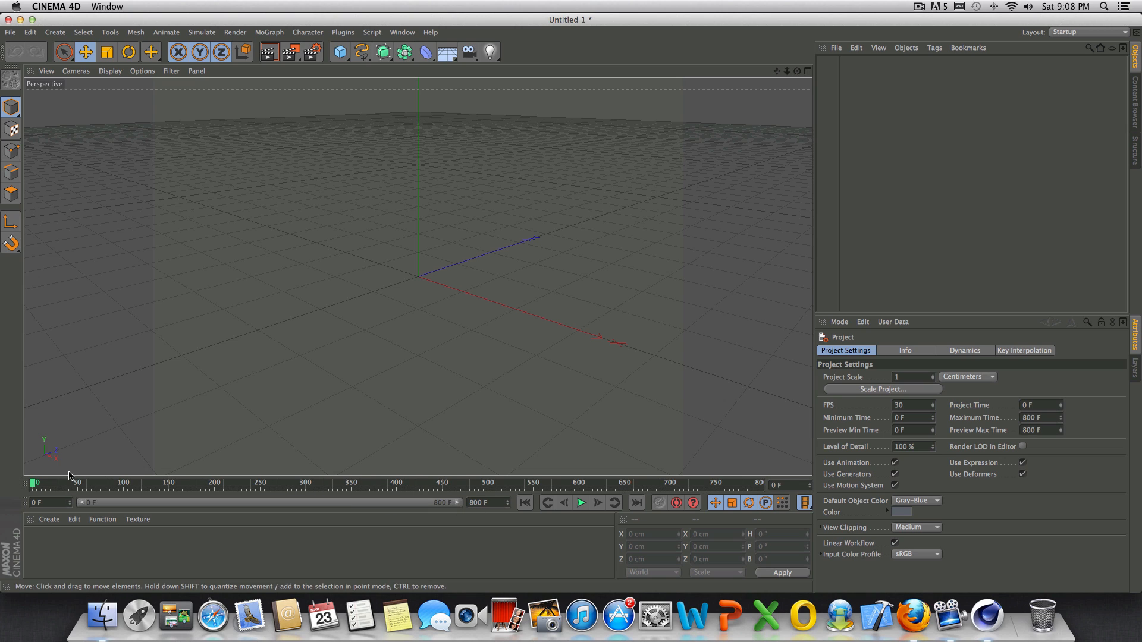
- Play part of the extended timeline, and check the jumps to the animation's end and start
{"action": "left_click", "coordinate": [579, 505]}
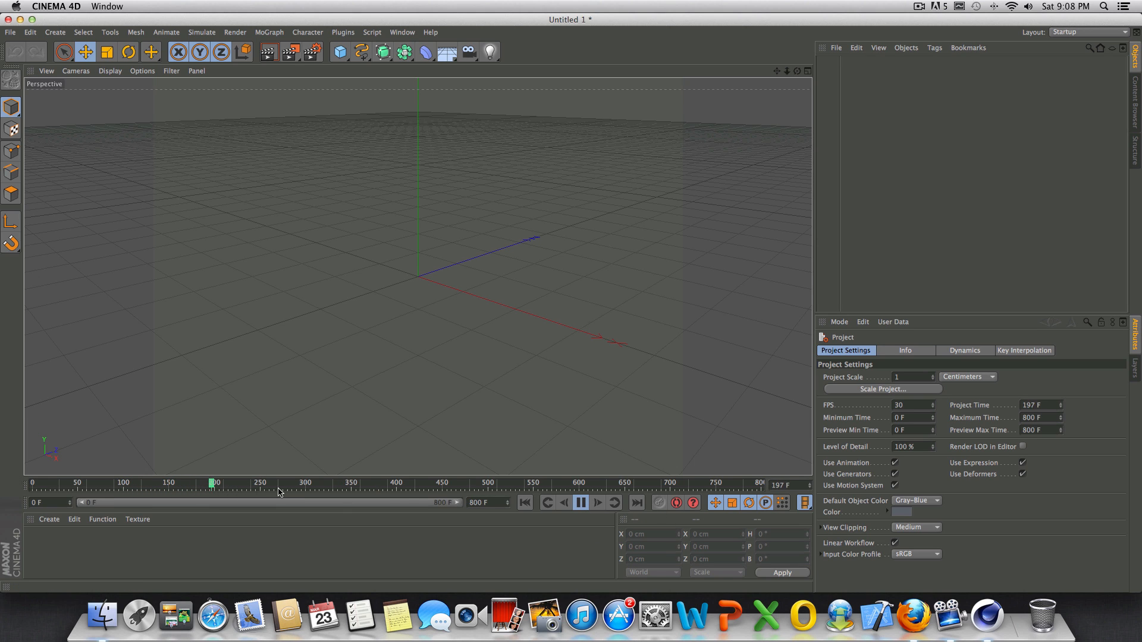
{"action": "left_click", "coordinate": [581, 502]}
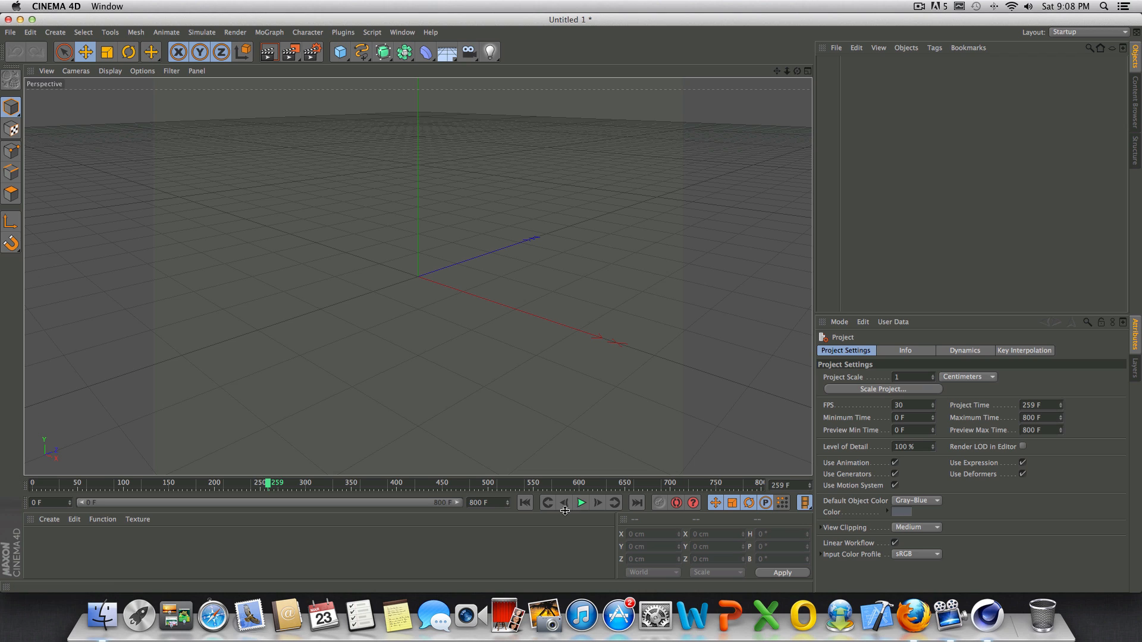
{"action": "left_click", "coordinate": [527, 506]}
{"action": "left_click", "coordinate": [640, 503]}
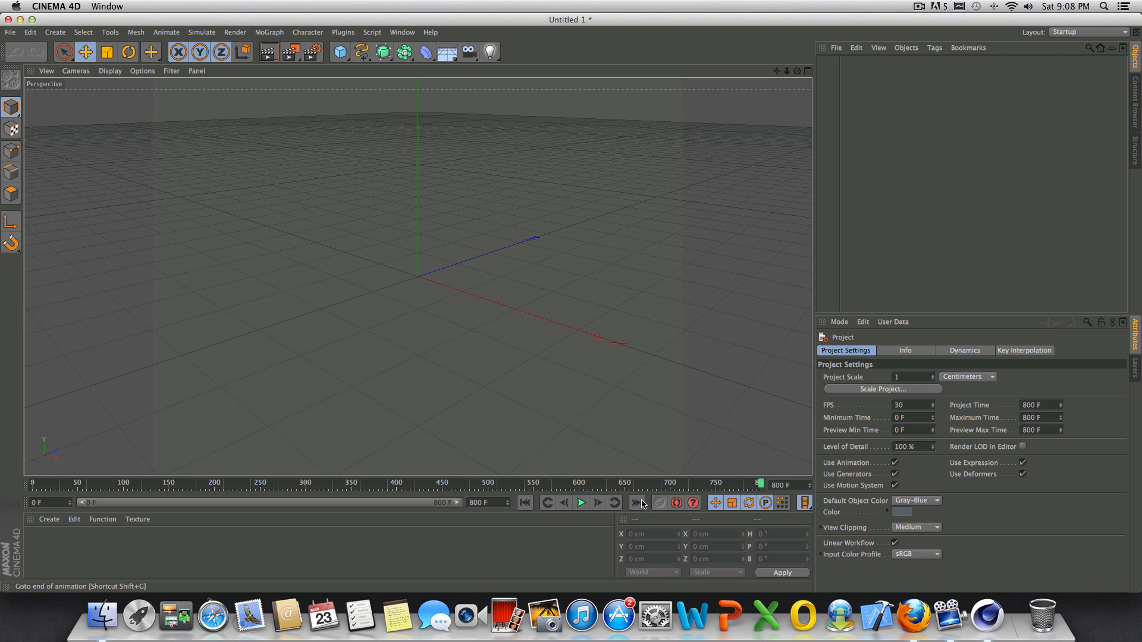
{"action": "left_click", "coordinate": [526, 503]}
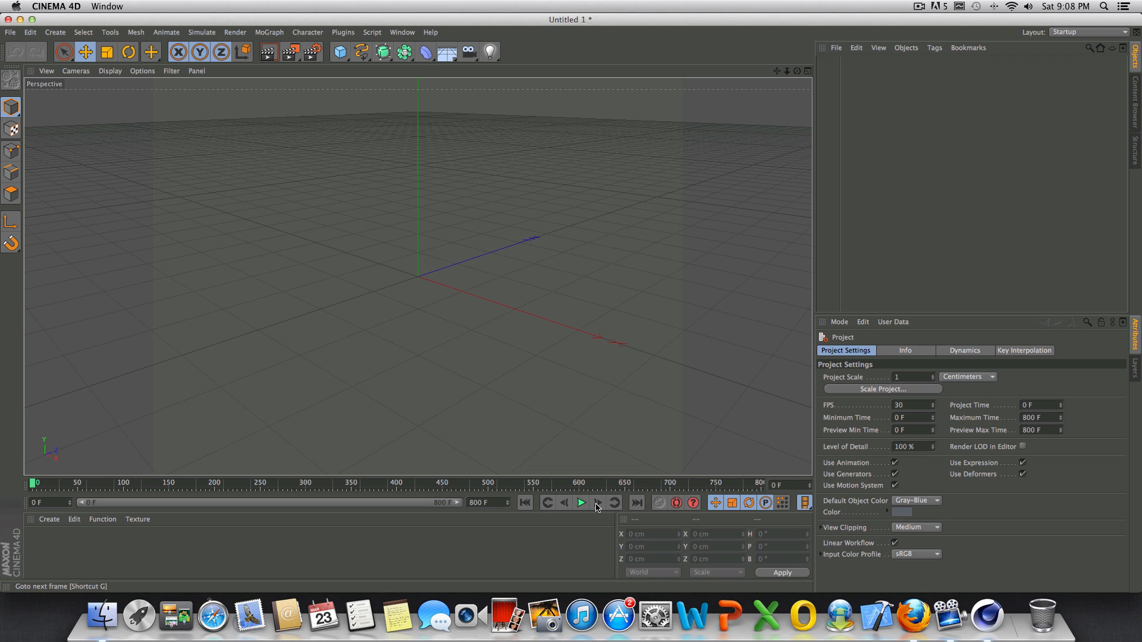
- Advance the timeline one frame at a time from the start, and briefly run and stop playback
{"action": "left_click", "coordinate": [597, 503]}
{"action": "left_click", "coordinate": [598, 504]}
{"action": "left_click", "coordinate": [598, 503]}
{"action": "left_click", "coordinate": [598, 503]}
{"action": "left_click", "coordinate": [597, 503]}
{"action": "left_click", "coordinate": [598, 504]}
{"action": "left_click", "coordinate": [598, 503]}
{"action": "left_click", "coordinate": [581, 503]}
{"action": "left_click", "coordinate": [582, 503]}
- Examine the Perspective view from different angles and distances by orbiting, zooming and panning around the world axes
{"action": "left_click_drag", "start_coordinate": [797, 72], "coordinate": [672, 78]}
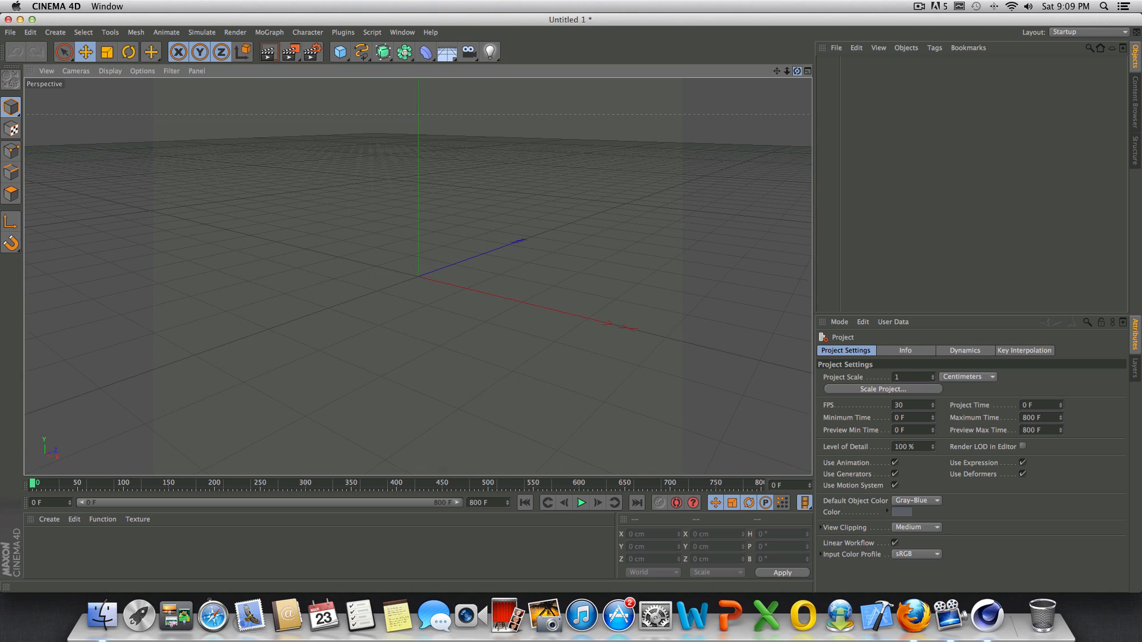
{"action": "mouse_move", "coordinate": [797, 72]}
{"action": "left_mouse_down"}
{"action": "mouse_move", "coordinate": [821, 107]}
{"action": "mouse_move", "coordinate": [862, 109]}
{"action": "mouse_move", "coordinate": [874, 90]}
{"action": "mouse_move", "coordinate": [850, 72]}
{"action": "mouse_move", "coordinate": [818, 98]}
{"action": "mouse_move", "coordinate": [788, 81]}
{"action": "mouse_move", "coordinate": [743, 106]}
{"action": "mouse_move", "coordinate": [777, 102]}
{"action": "mouse_move", "coordinate": [799, 74]}
{"action": "left_mouse_up"}
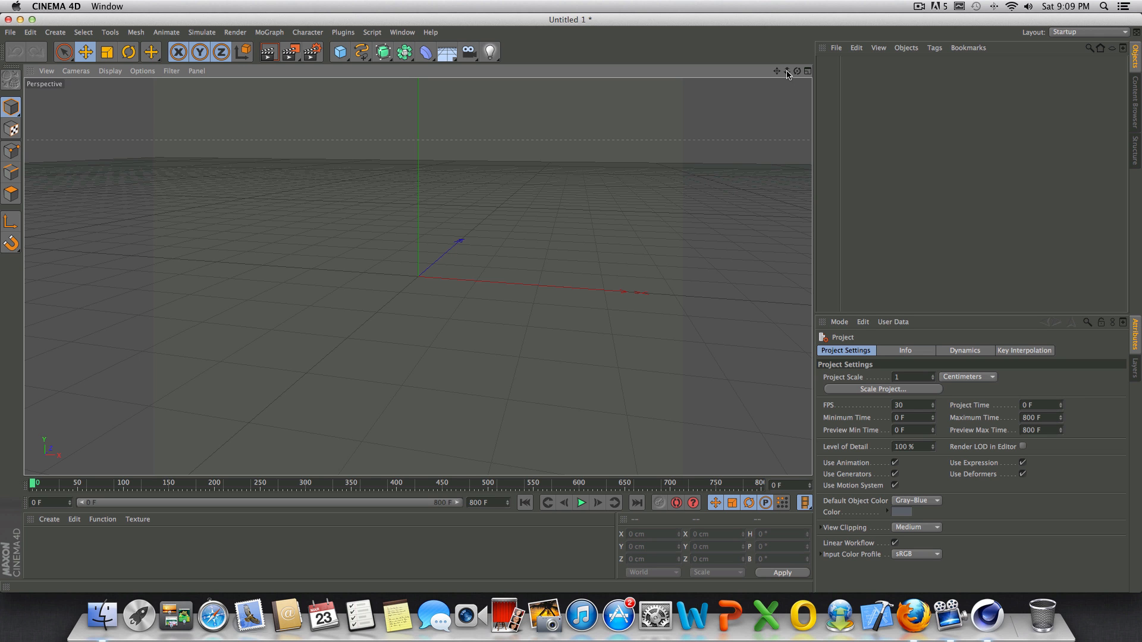
{"action": "mouse_move", "coordinate": [787, 72]}
{"action": "left_mouse_down"}
{"action": "mouse_move", "coordinate": [757, 76]}
{"action": "mouse_move", "coordinate": [801, 75]}
{"action": "mouse_move", "coordinate": [768, 74]}
{"action": "left_mouse_up"}
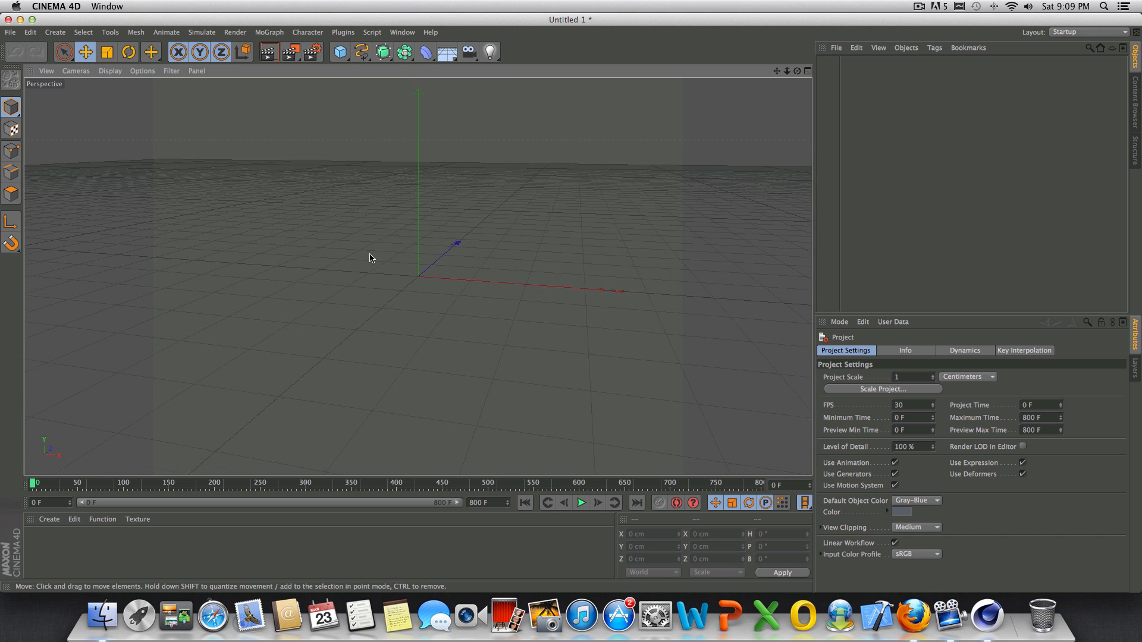
{"action": "scroll", "coordinate": [370, 258], "scroll_direction": "down", "scroll_amount": 2}
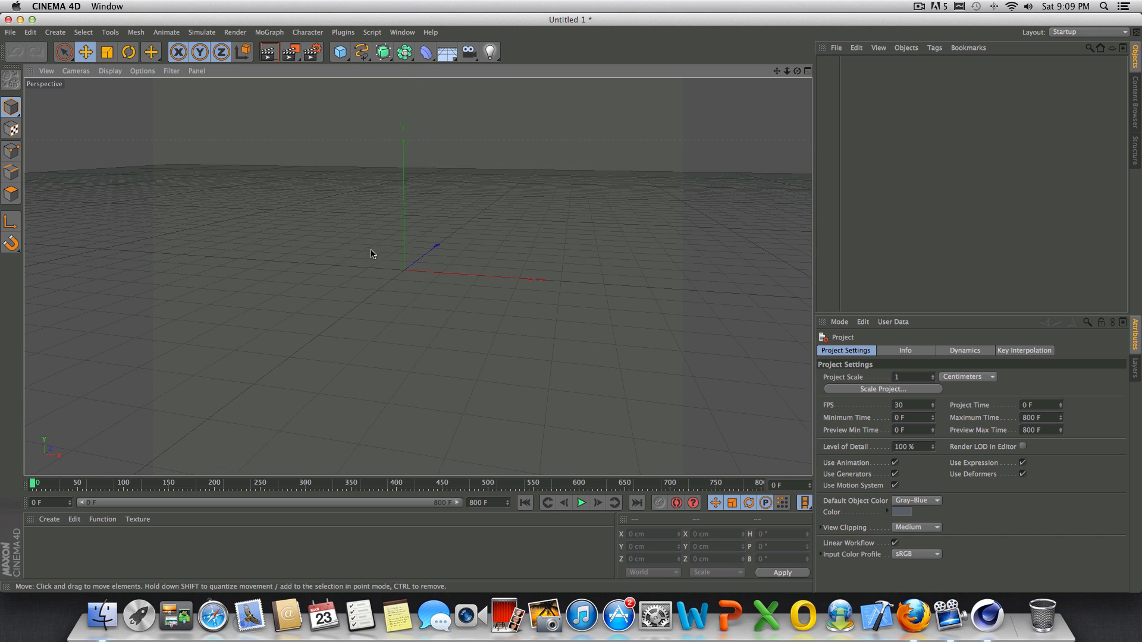
{"action": "left_click", "coordinate": [415, 269]}
{"action": "scroll", "coordinate": [442, 266], "scroll_direction": "down", "scroll_amount": 1}
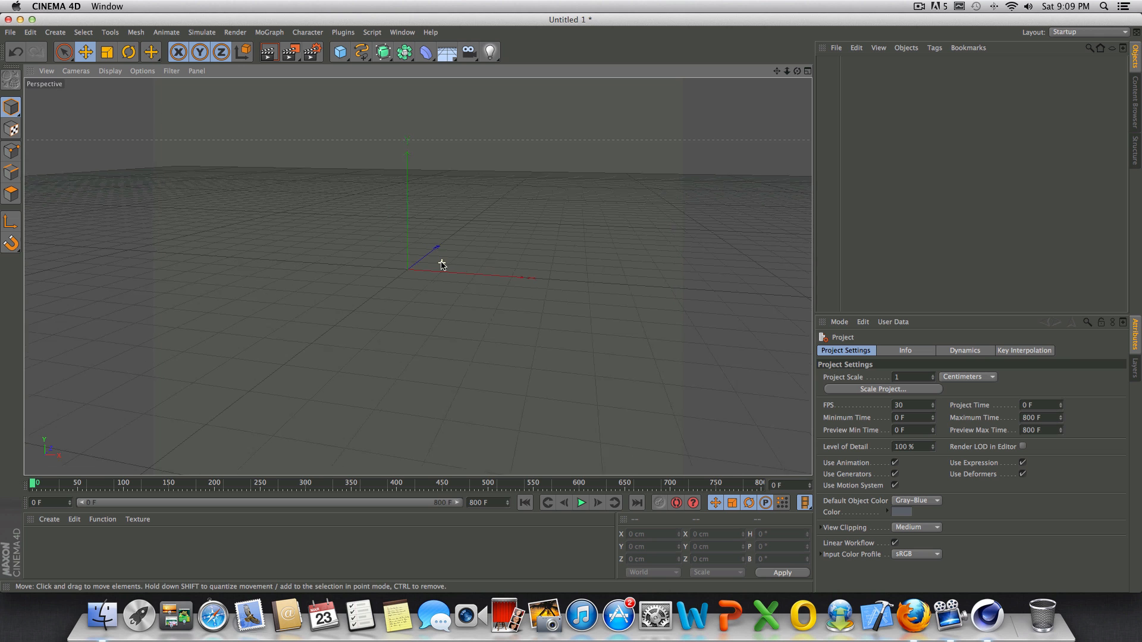
{"action": "scroll", "coordinate": [442, 266], "scroll_direction": "down", "scroll_amount": 1}
{"action": "scroll", "coordinate": [442, 266], "scroll_direction": "up", "scroll_amount": 2}
{"action": "scroll", "coordinate": [389, 252], "scroll_direction": "up", "scroll_amount": 3}
{"action": "scroll", "coordinate": [389, 252], "scroll_direction": "down", "scroll_amount": 2}
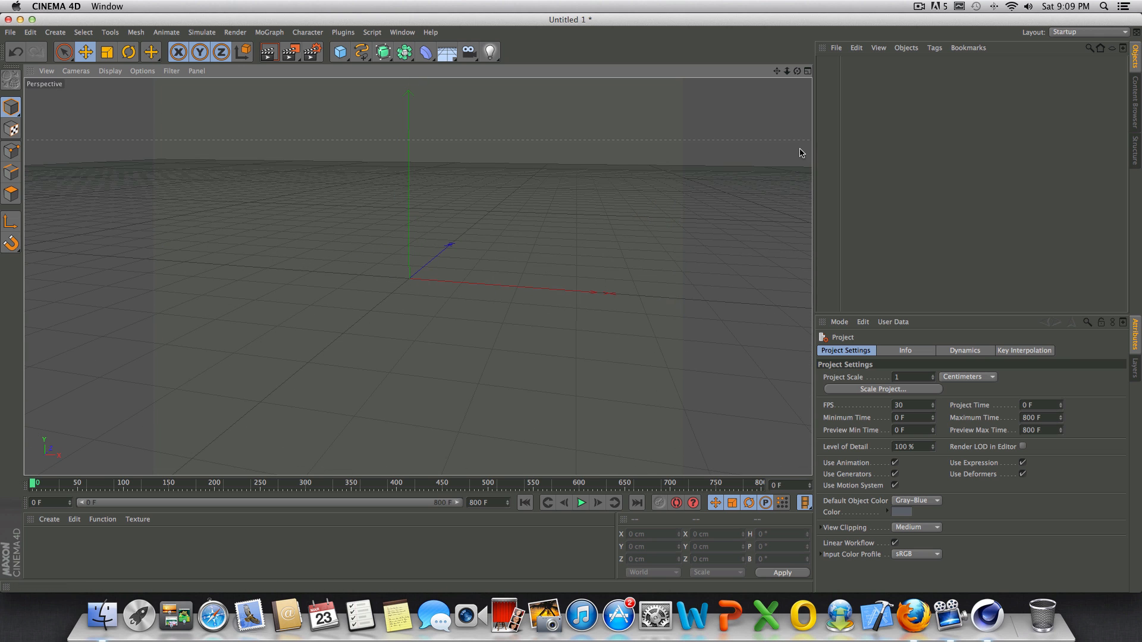
{"action": "left_click_drag", "start_coordinate": [778, 72], "coordinate": [418, 277]}
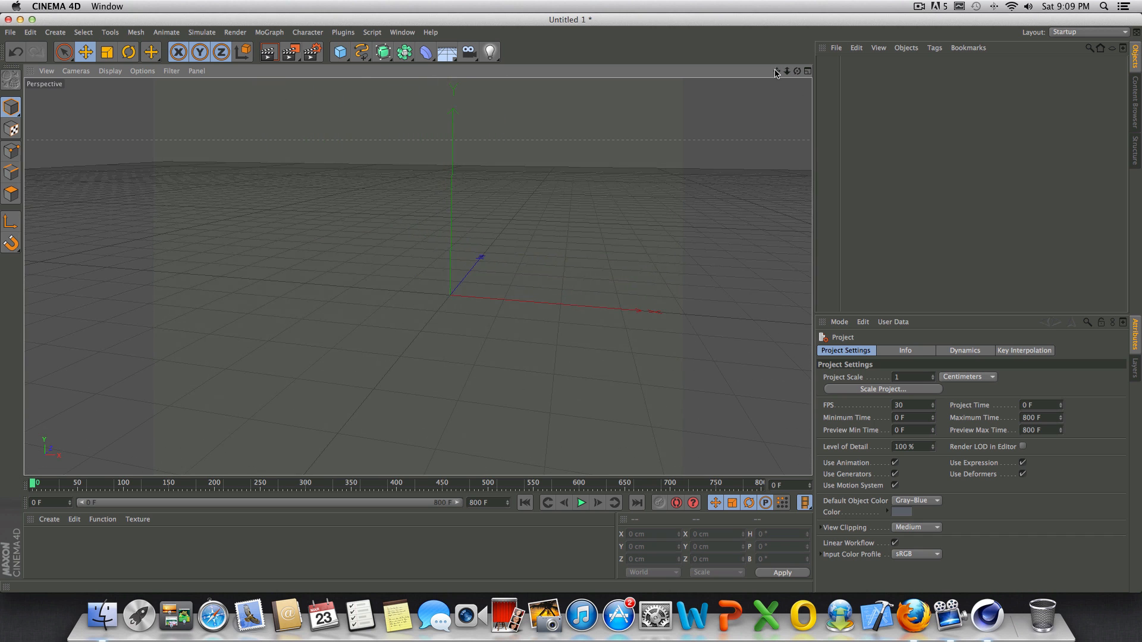
- Examine the four-view layout and the maximized Top view, and return to a full-size Perspective view from another angle
{"action": "left_click", "coordinate": [808, 71]}
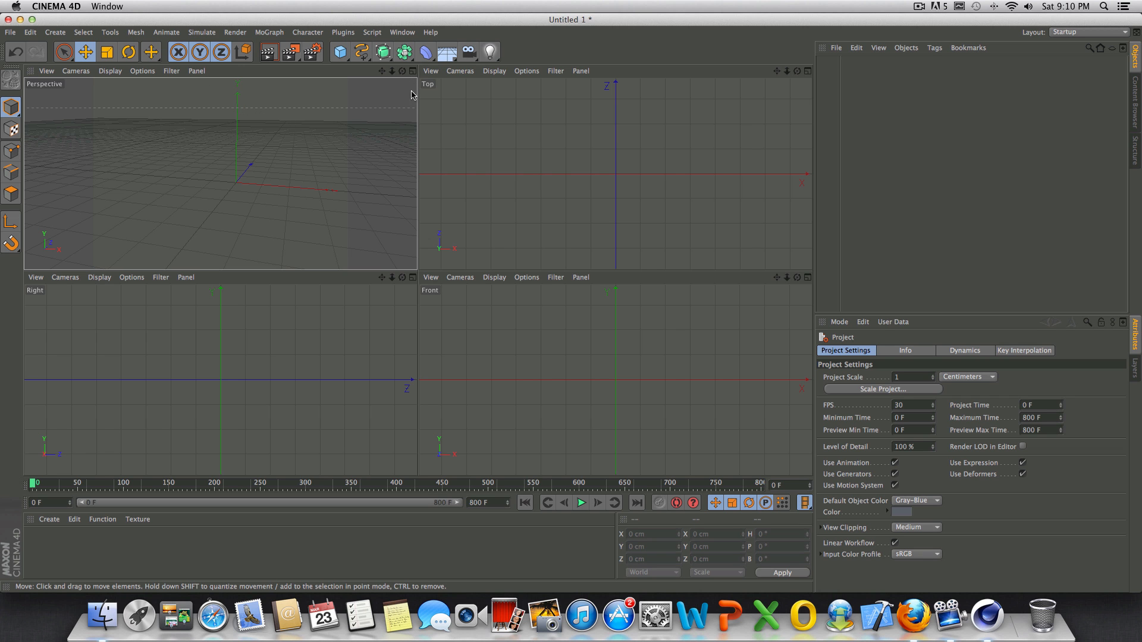
{"action": "mouse_move", "coordinate": [403, 72]}
{"action": "left_mouse_down"}
{"action": "mouse_move", "coordinate": [221, 173]}
{"action": "mouse_move", "coordinate": [402, 76]}
{"action": "left_mouse_up"}
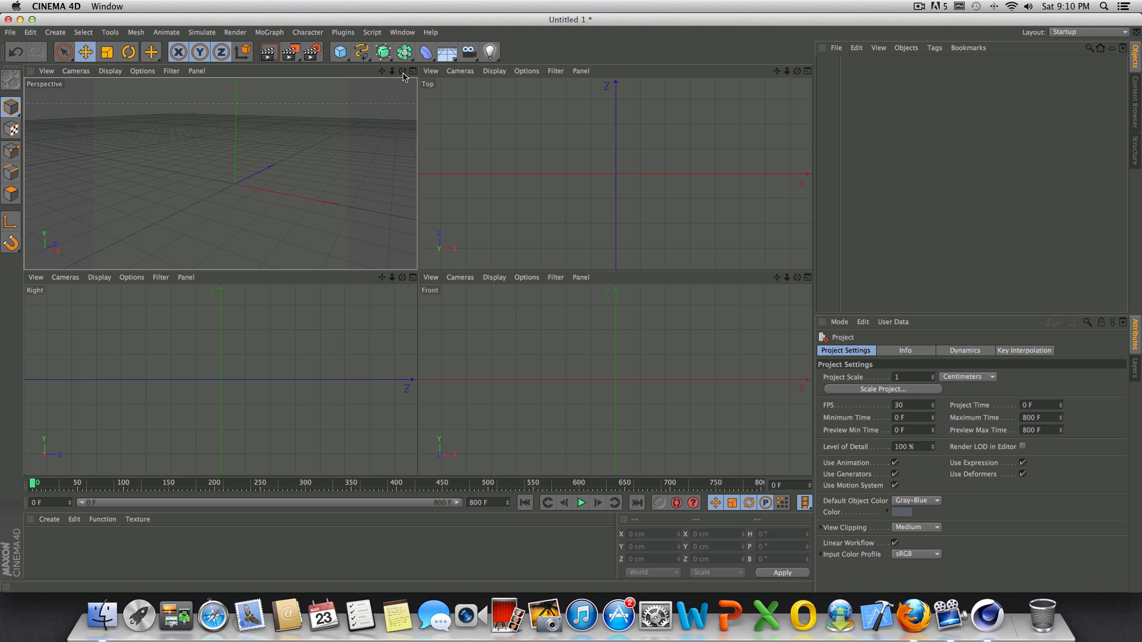
{"action": "left_click", "coordinate": [655, 92]}
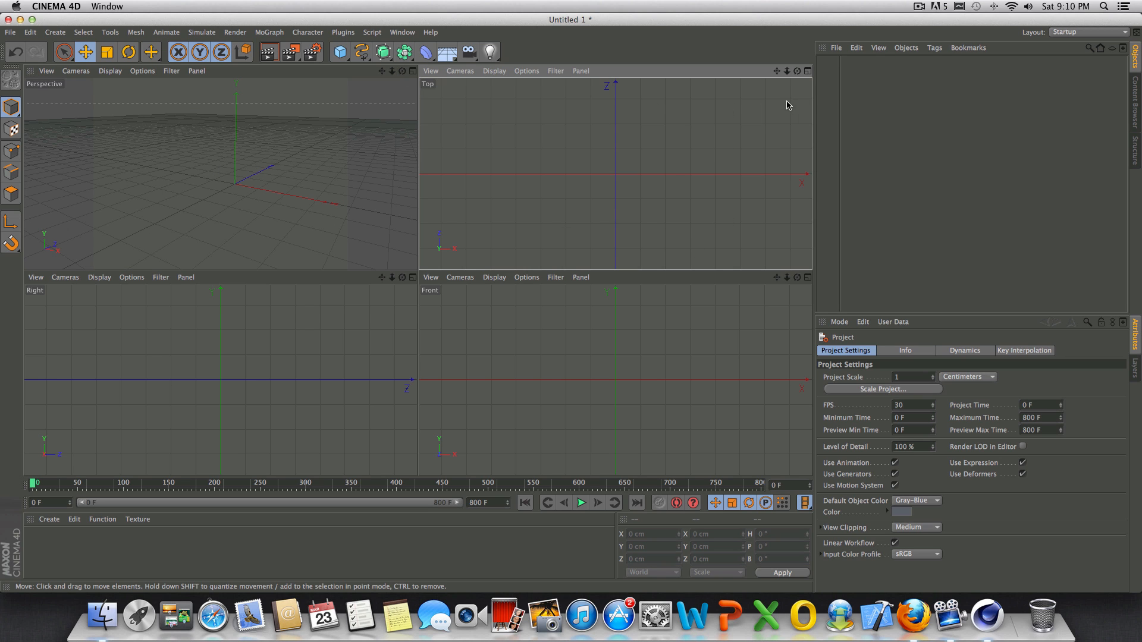
{"action": "left_click", "coordinate": [808, 70]}
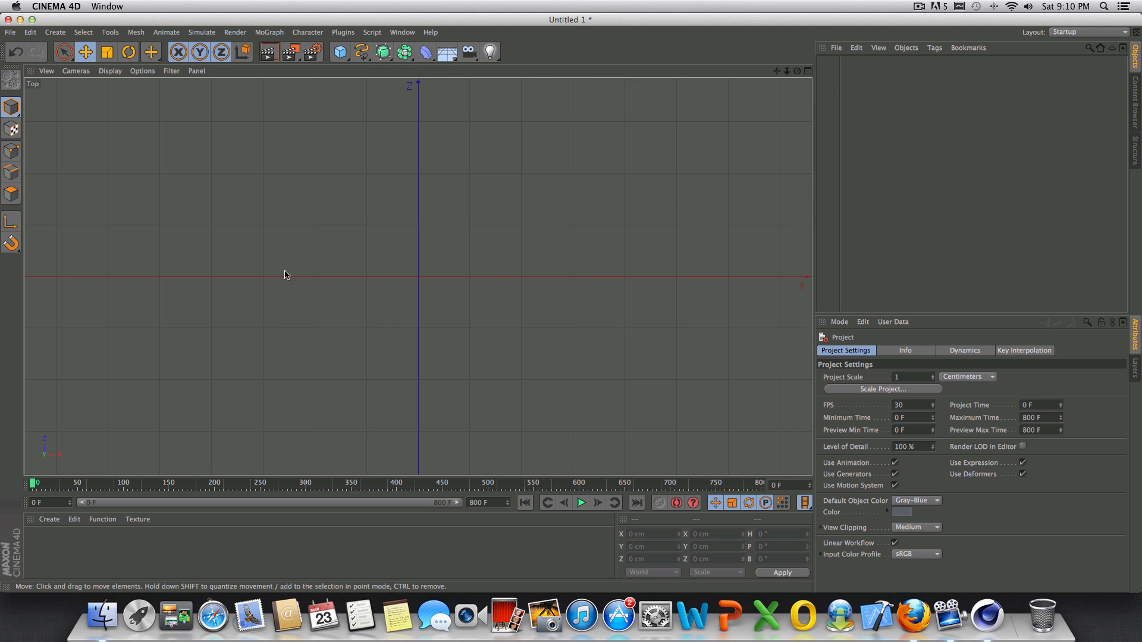
{"action": "left_click", "coordinate": [808, 71]}
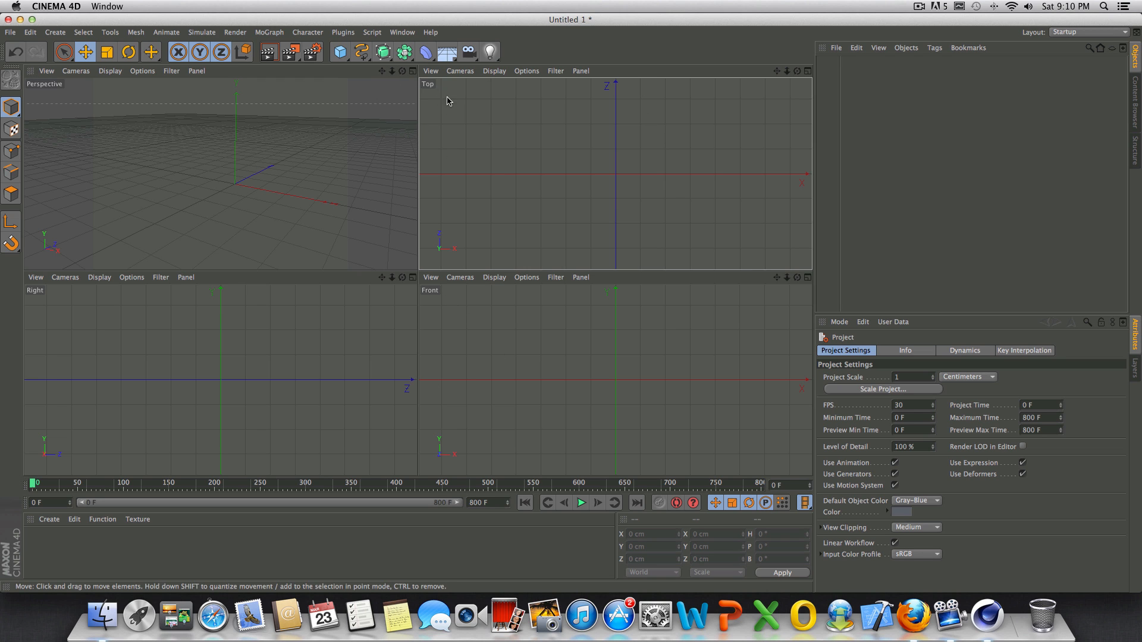
{"action": "left_click", "coordinate": [413, 70]}
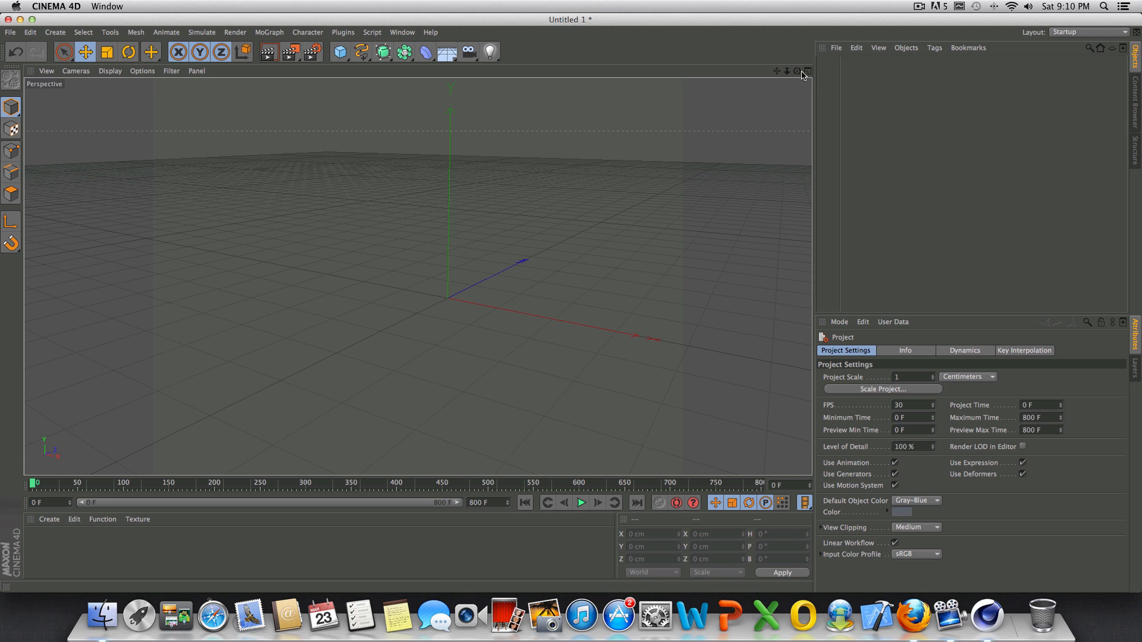
{"action": "mouse_move", "coordinate": [797, 71]}
{"action": "left_mouse_down"}
{"action": "mouse_move", "coordinate": [417, 277]}
{"action": "mouse_move", "coordinate": [797, 75]}
{"action": "left_mouse_up"}
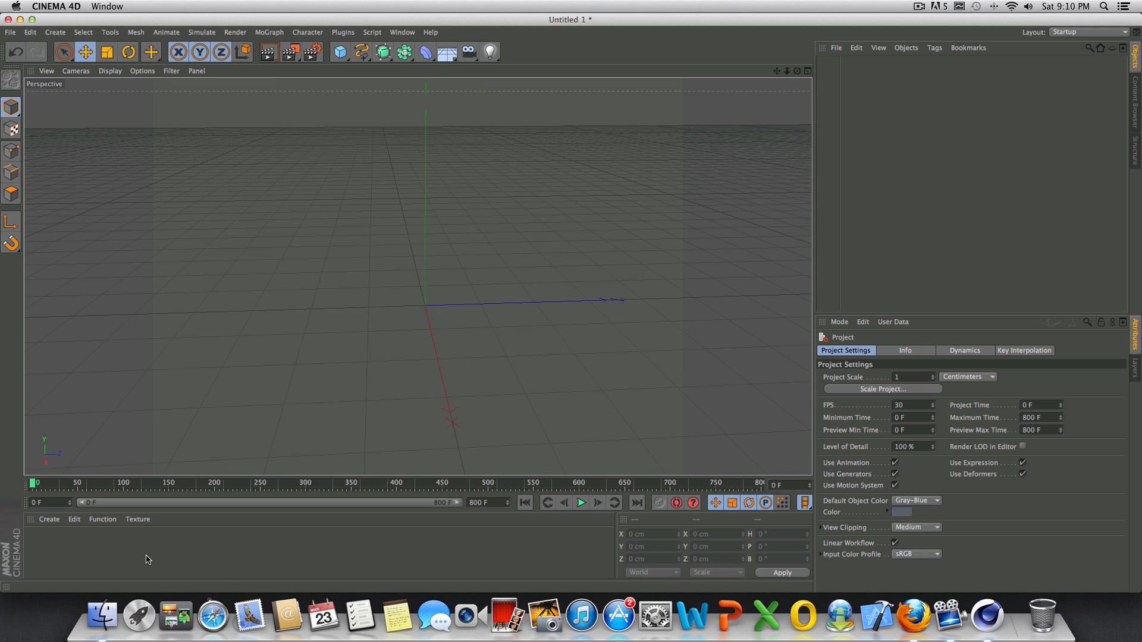
- Create a new default material in the project
{"action": "double_click", "coordinate": [42, 545]}
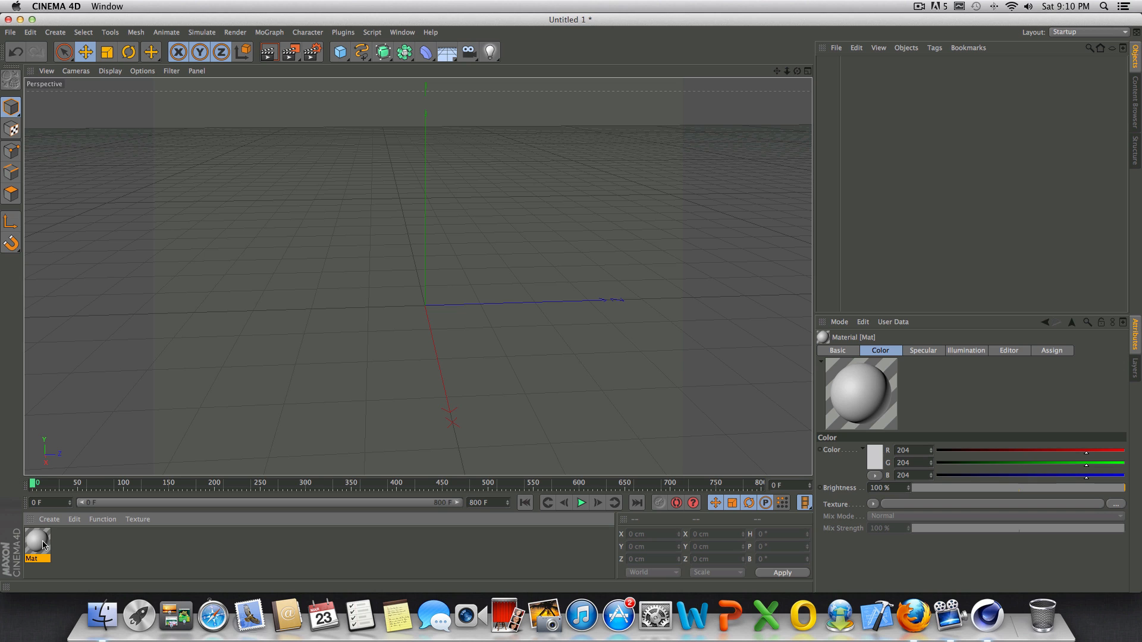
- Set the color of the Mat material to bright blue with RGB values 0, 182, 255
{"action": "double_click", "coordinate": [43, 545]}
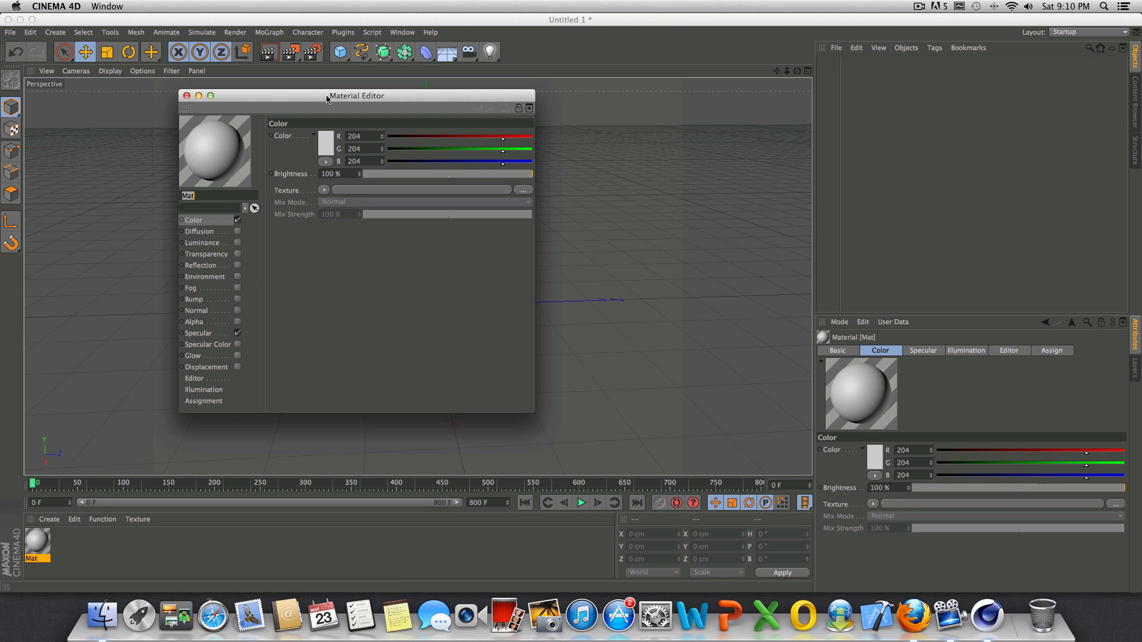
{"action": "left_click_drag", "start_coordinate": [328, 100], "coordinate": [572, 167]}
{"action": "left_click", "coordinate": [448, 311]}
{"action": "left_click", "coordinate": [463, 345]}
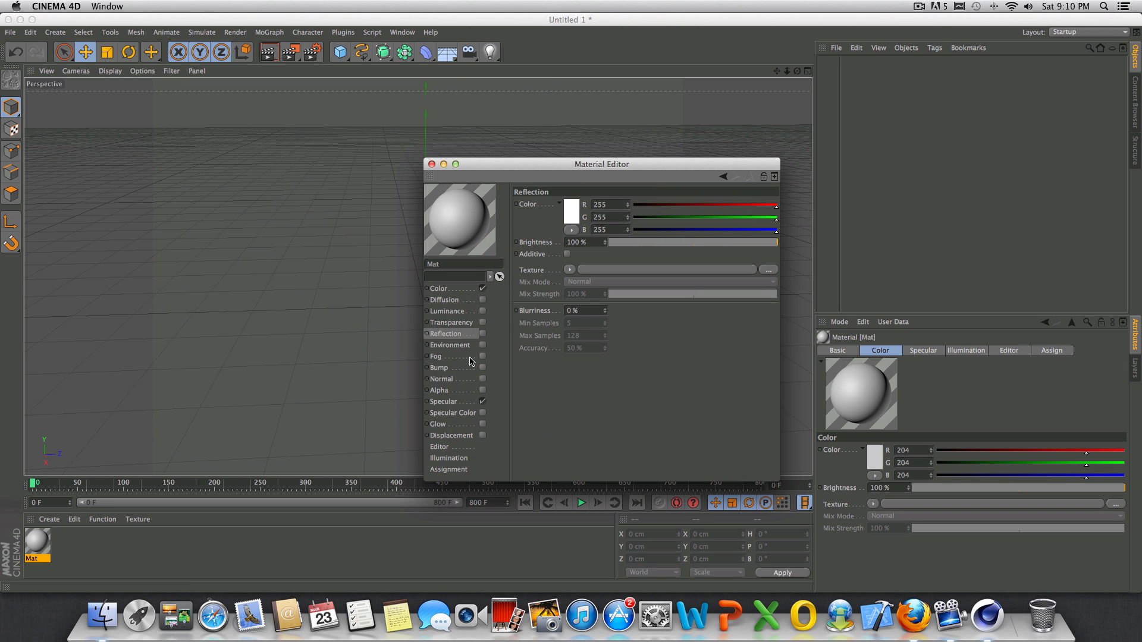
{"action": "left_click", "coordinate": [453, 301]}
{"action": "left_click", "coordinate": [455, 289]}
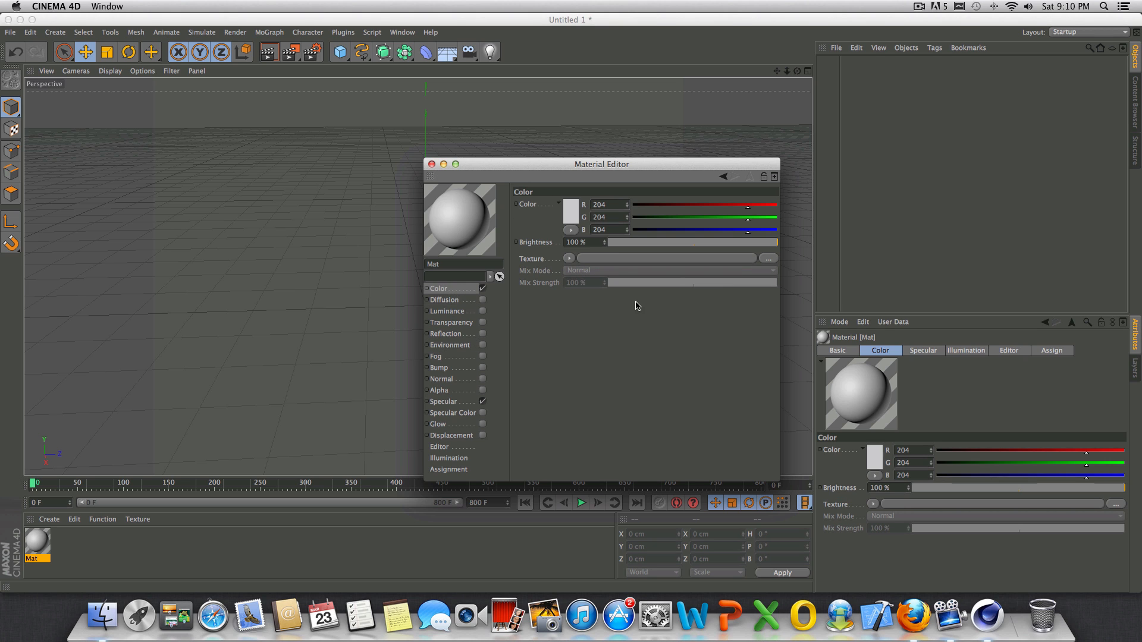
{"action": "left_click", "coordinate": [573, 219]}
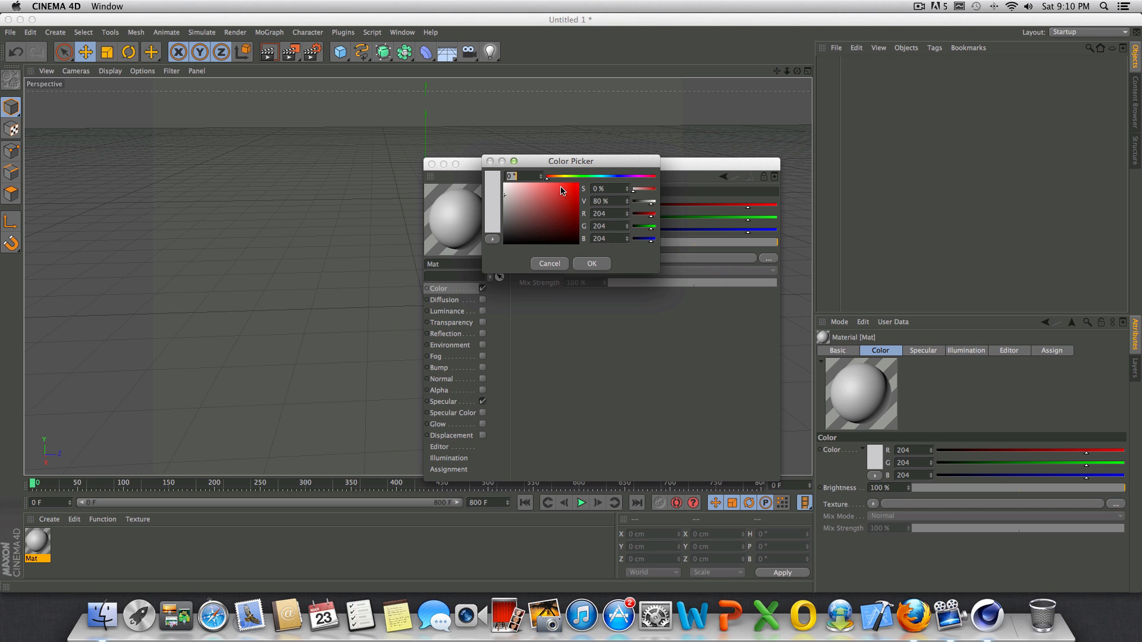
{"action": "mouse_move", "coordinate": [575, 163]}
{"action": "left_mouse_down"}
{"action": "mouse_move", "coordinate": [634, 187]}
{"action": "mouse_move", "coordinate": [637, 211]}
{"action": "mouse_move", "coordinate": [616, 233]}
{"action": "mouse_move", "coordinate": [641, 199]}
{"action": "left_mouse_up"}
{"action": "left_click", "coordinate": [638, 204]}
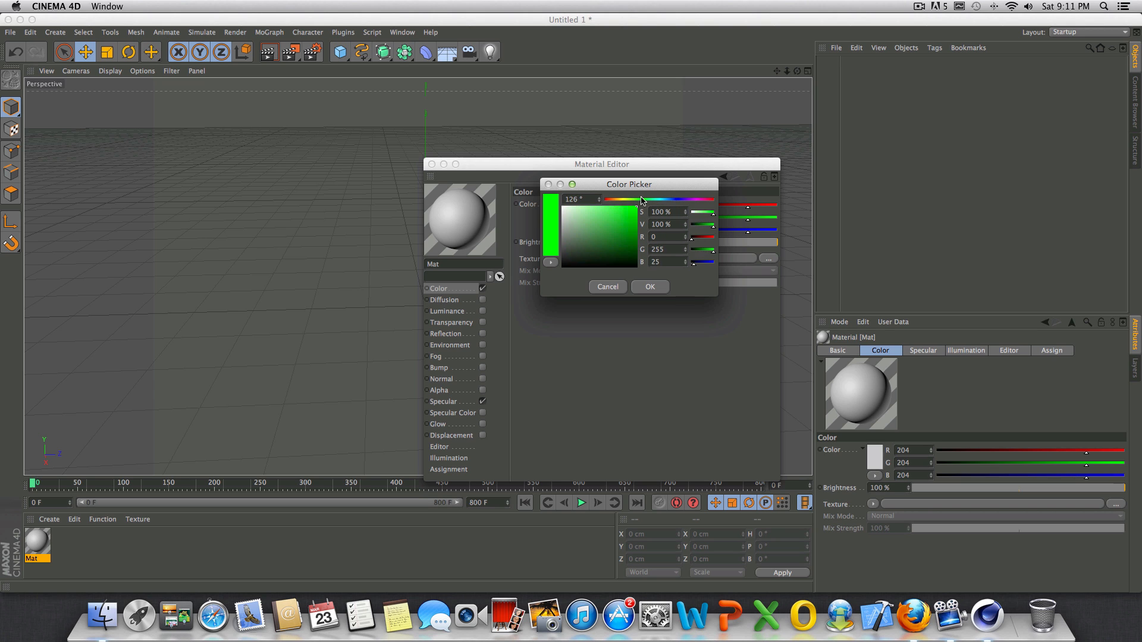
{"action": "left_click", "coordinate": [665, 201]}
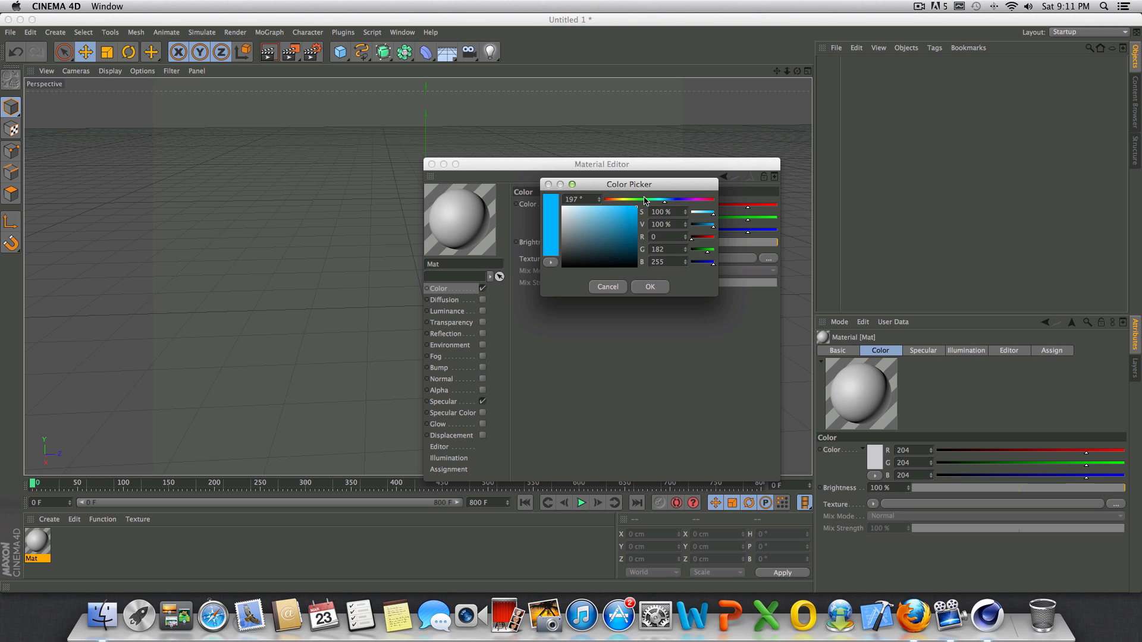
{"action": "left_click", "coordinate": [651, 288]}
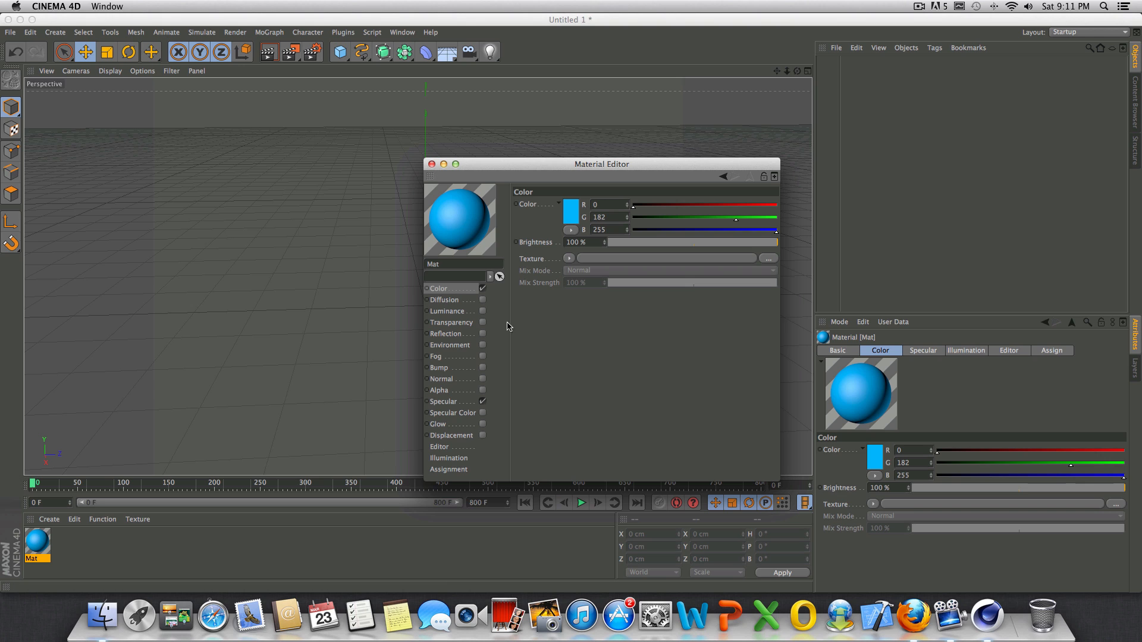
- Try white Luminance at 100% brightness on the blue material and switch the channel off again
{"action": "left_click", "coordinate": [470, 312]}
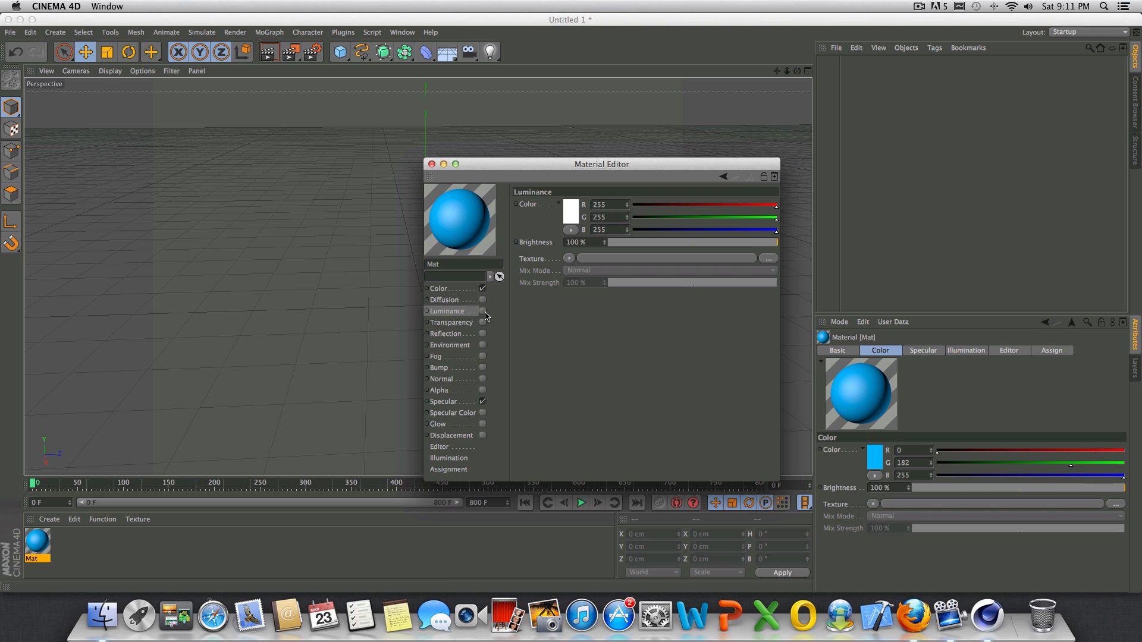
{"action": "left_click", "coordinate": [483, 313]}
{"action": "left_click", "coordinate": [483, 312]}
{"action": "left_click", "coordinate": [483, 311]}
{"action": "left_click_drag", "start_coordinate": [581, 242], "coordinate": [547, 236]}
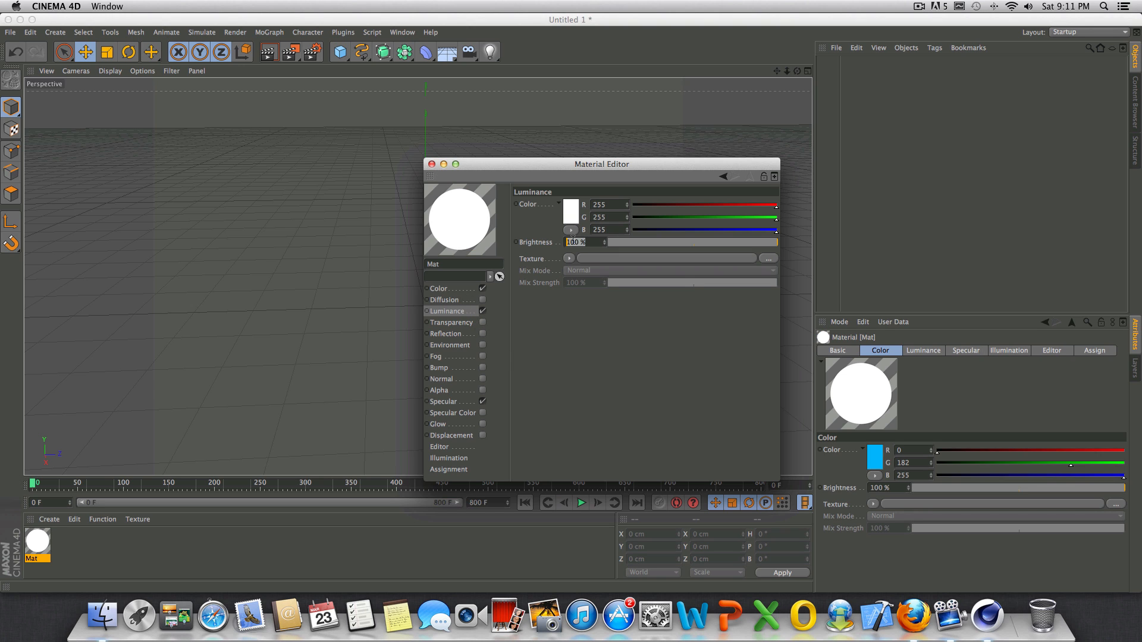
{"action": "left_click", "coordinate": [483, 311]}
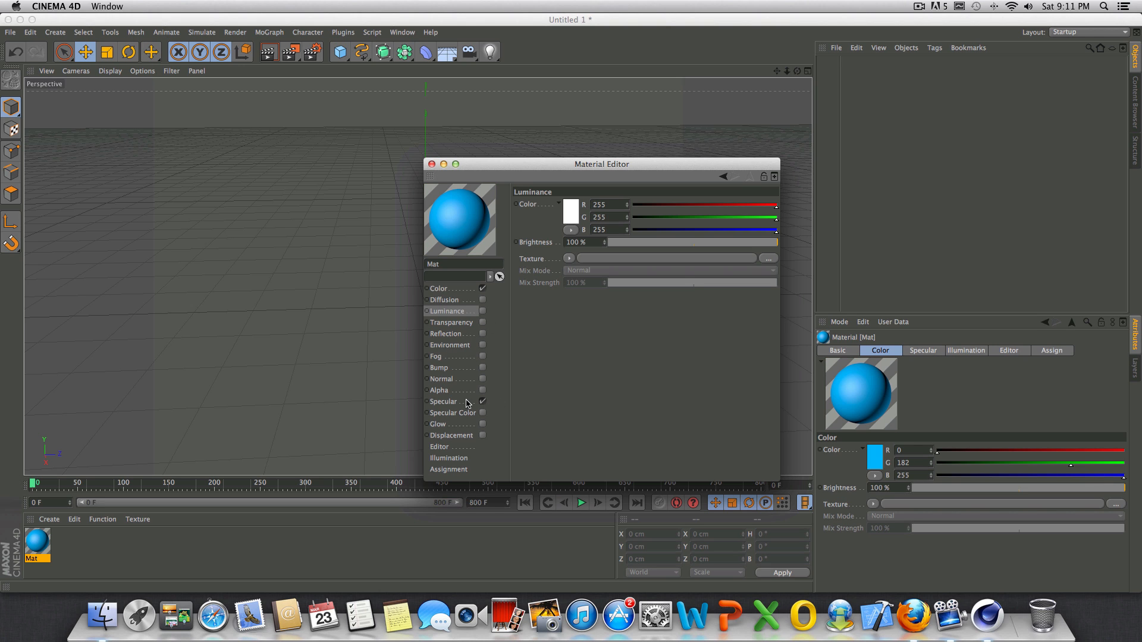
- Enable Reflection on the blue material with 16% brightness, and close its editor
{"action": "left_click", "coordinate": [465, 335]}
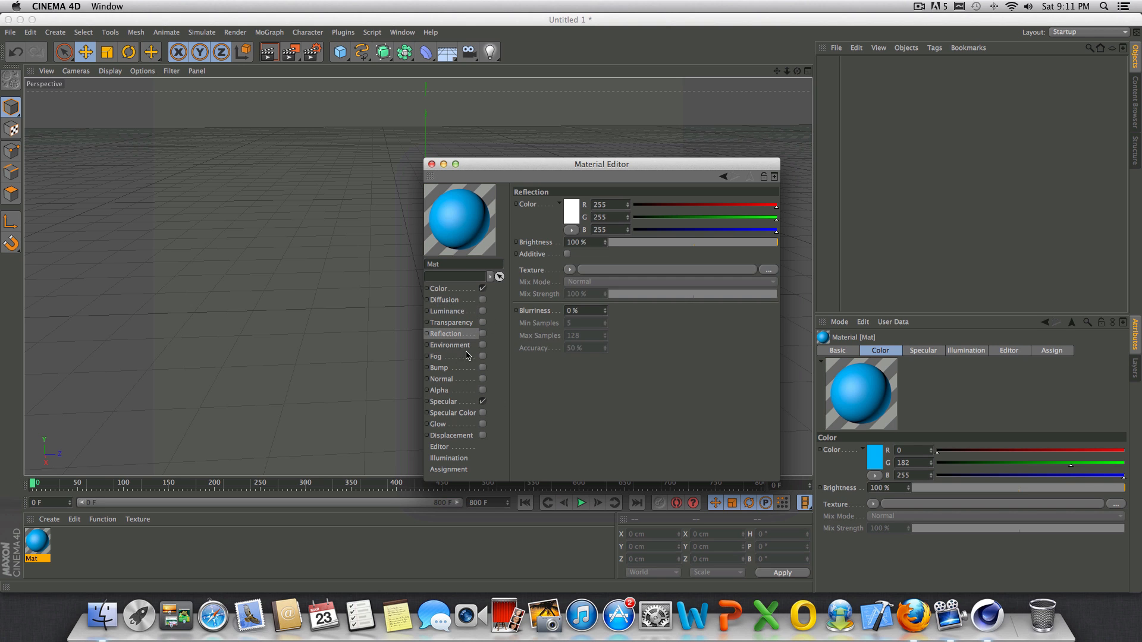
{"action": "left_click_drag", "start_coordinate": [469, 167], "coordinate": [403, 181]}
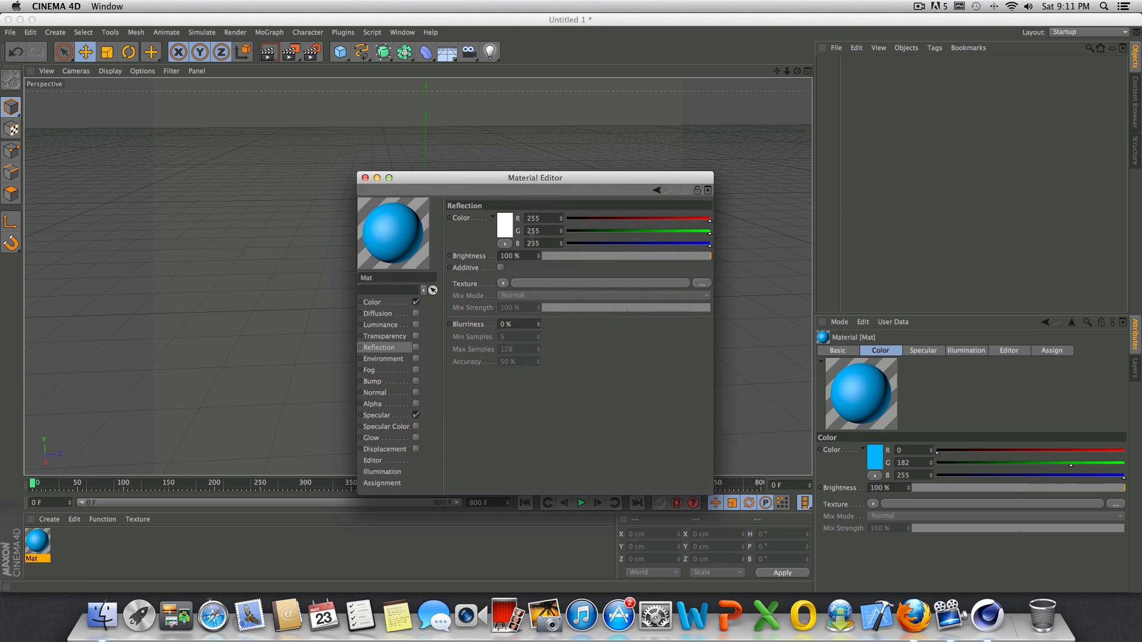
{"action": "left_click", "coordinate": [416, 349]}
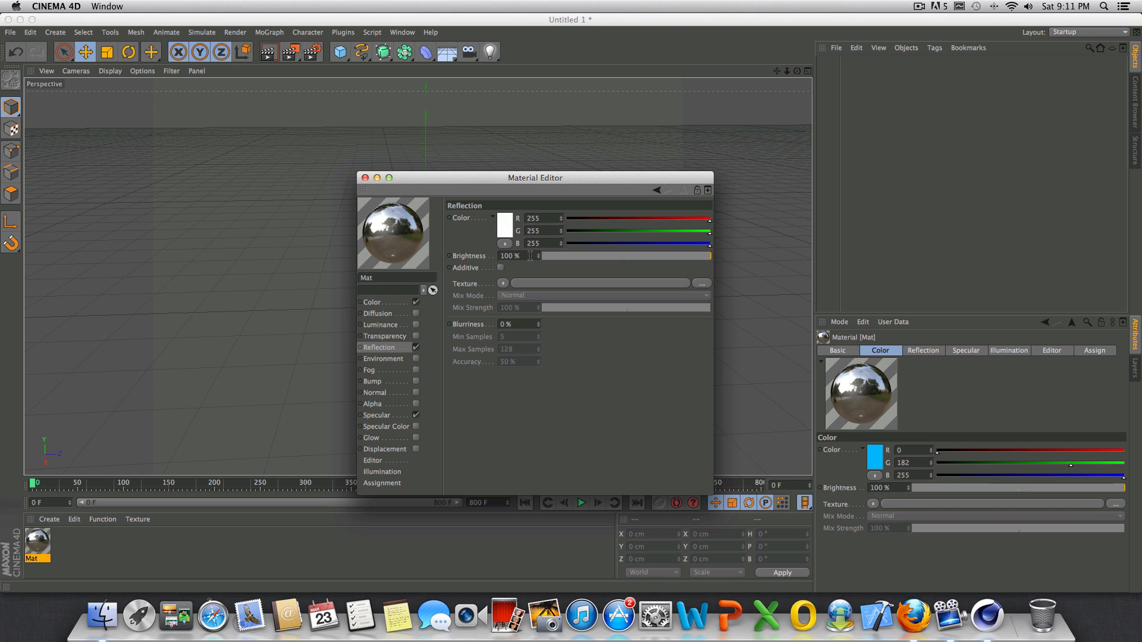
{"action": "left_click_drag", "start_coordinate": [539, 257], "coordinate": [537, 329]}
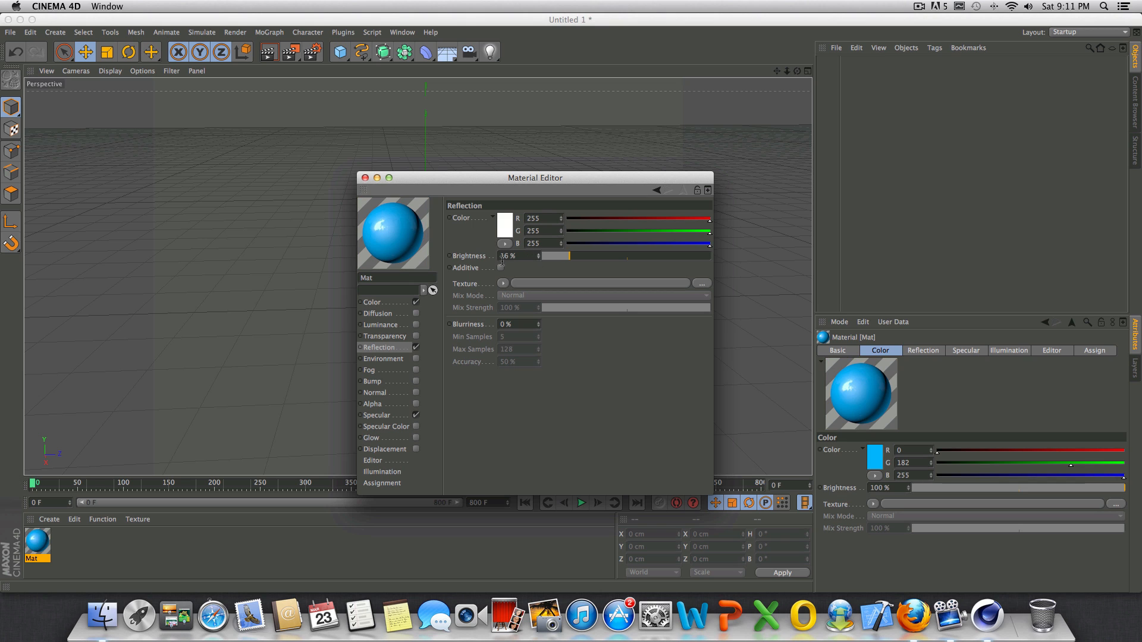
{"action": "left_click", "coordinate": [394, 302]}
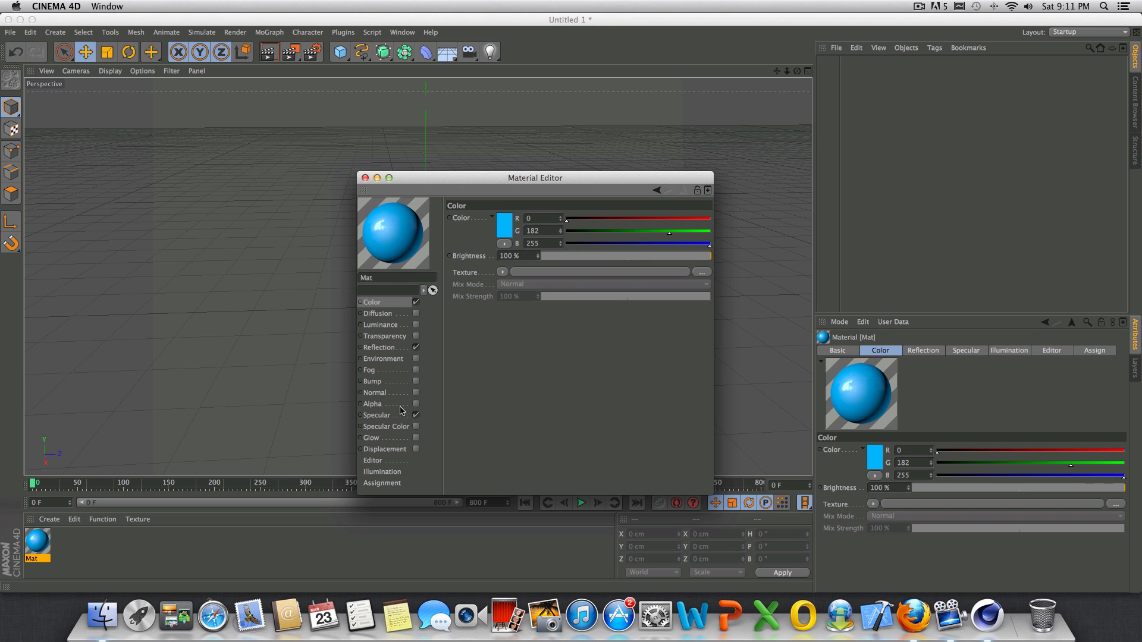
{"action": "left_click", "coordinate": [365, 179]}
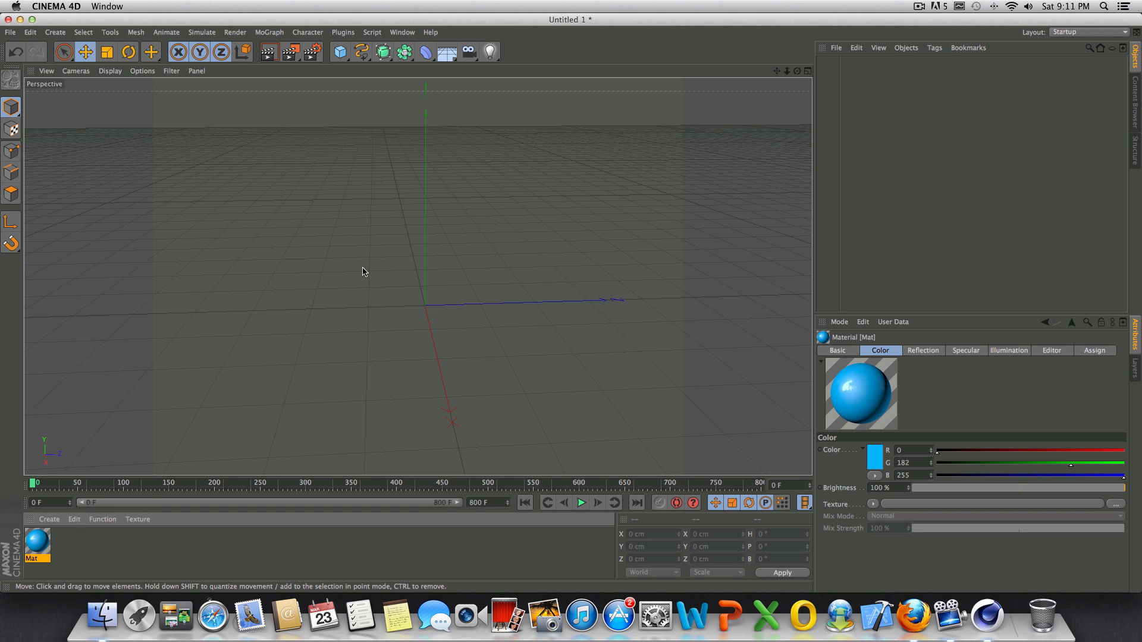
- Add a Cube primitive at the world origin
{"action": "left_click_drag", "start_coordinate": [798, 71], "coordinate": [417, 276]}
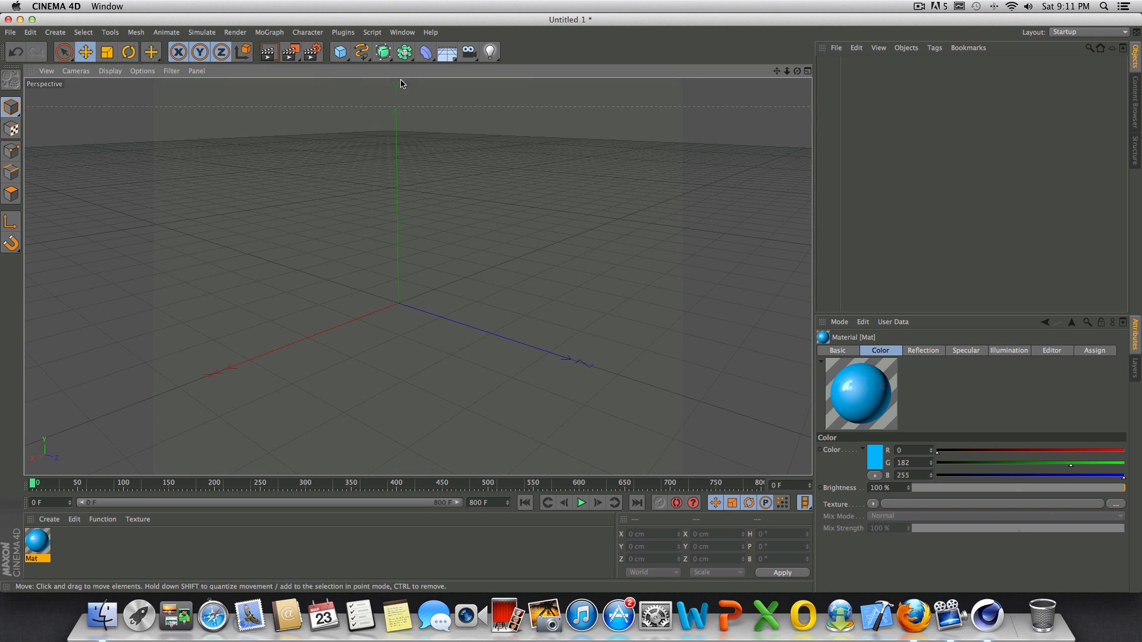
{"action": "left_click", "coordinate": [342, 53]}
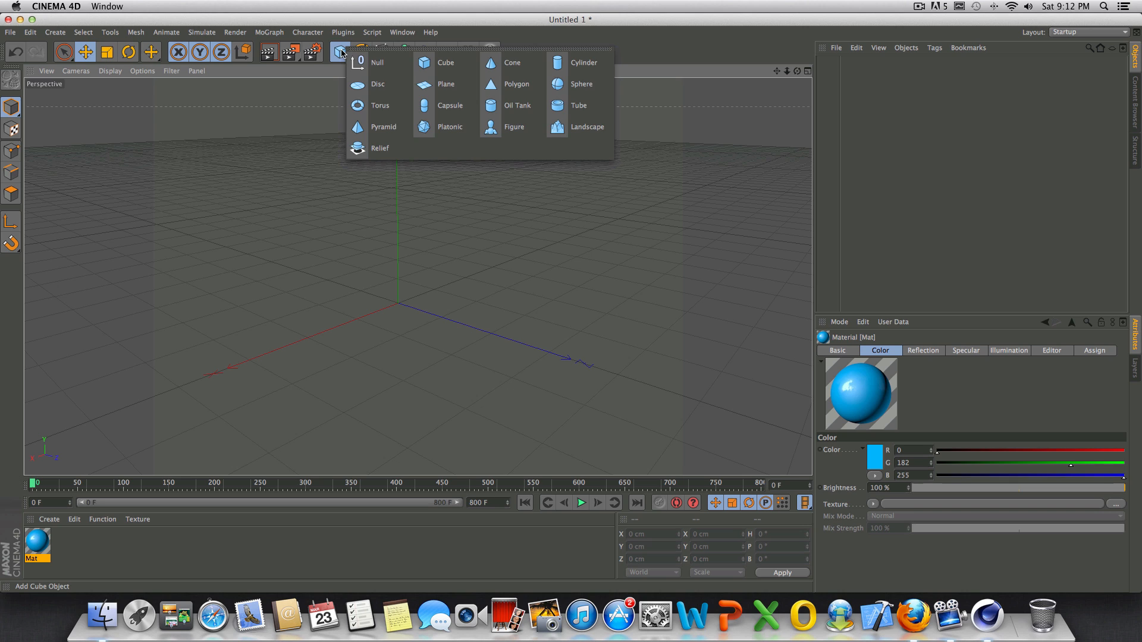
{"action": "left_click", "coordinate": [341, 52]}
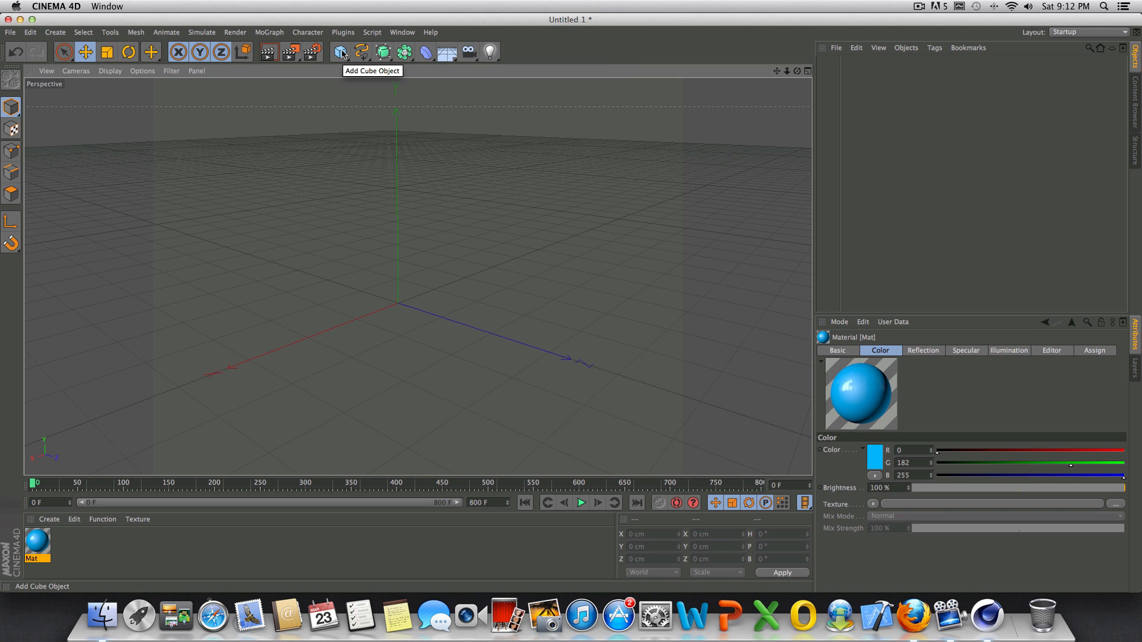
{"action": "left_click", "coordinate": [342, 53]}
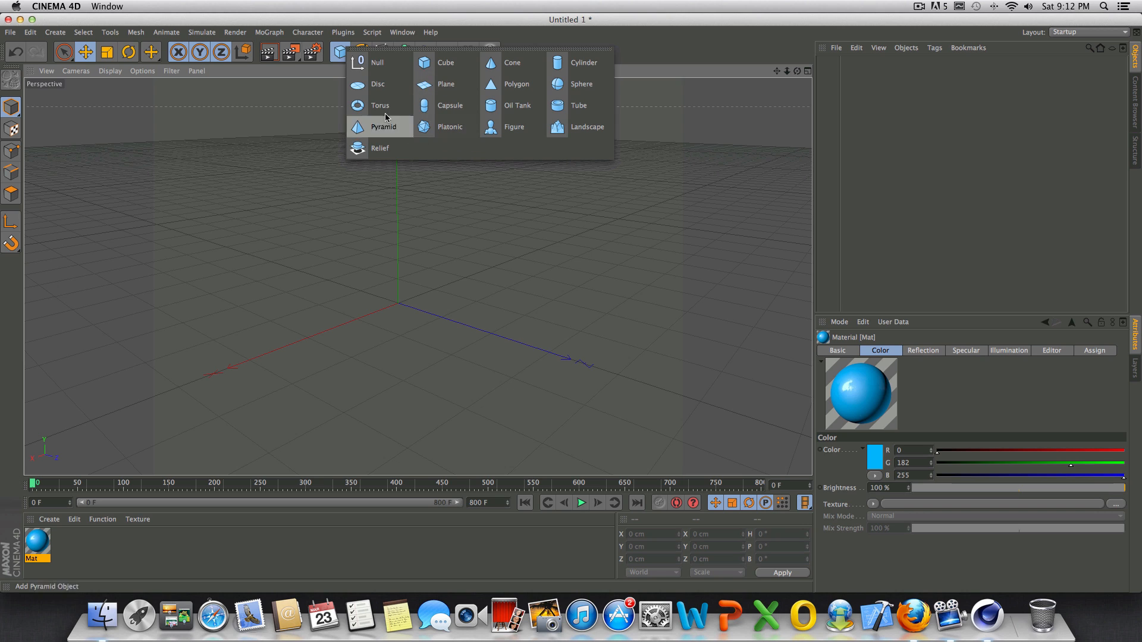
{"action": "left_click", "coordinate": [448, 71]}
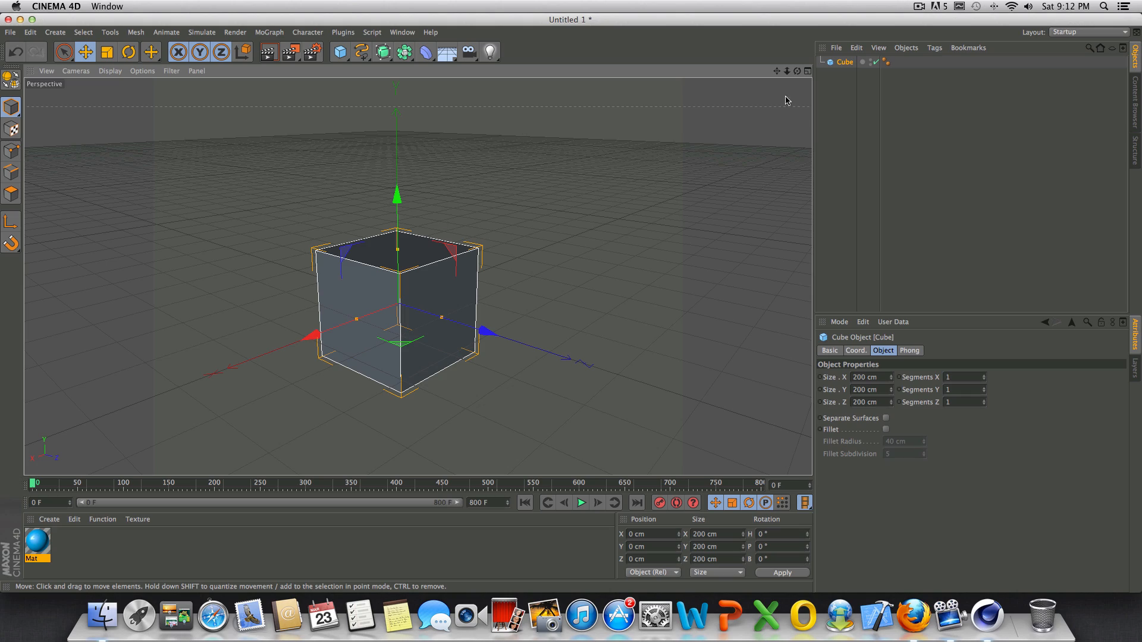
- Apply the blue Mat material to the cube
{"action": "left_click_drag", "start_coordinate": [797, 70], "coordinate": [801, 72]}
{"action": "left_click_drag", "start_coordinate": [417, 277], "coordinate": [417, 277]}
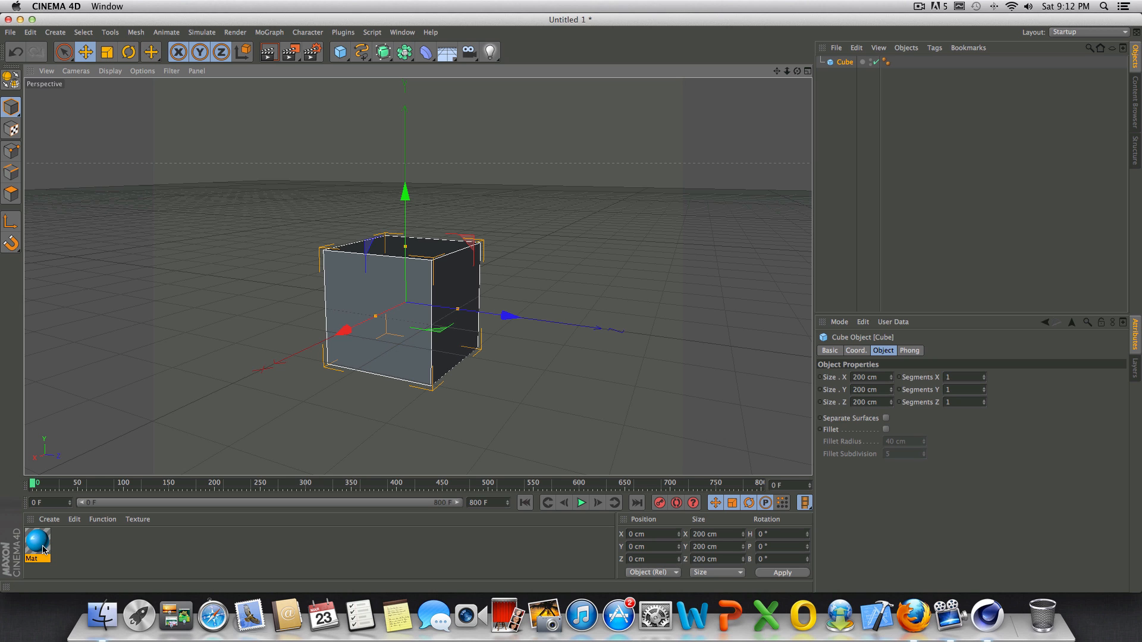
{"action": "left_click_drag", "start_coordinate": [43, 551], "coordinate": [491, 371]}
{"action": "left_click_drag", "start_coordinate": [387, 340], "coordinate": [388, 342]}
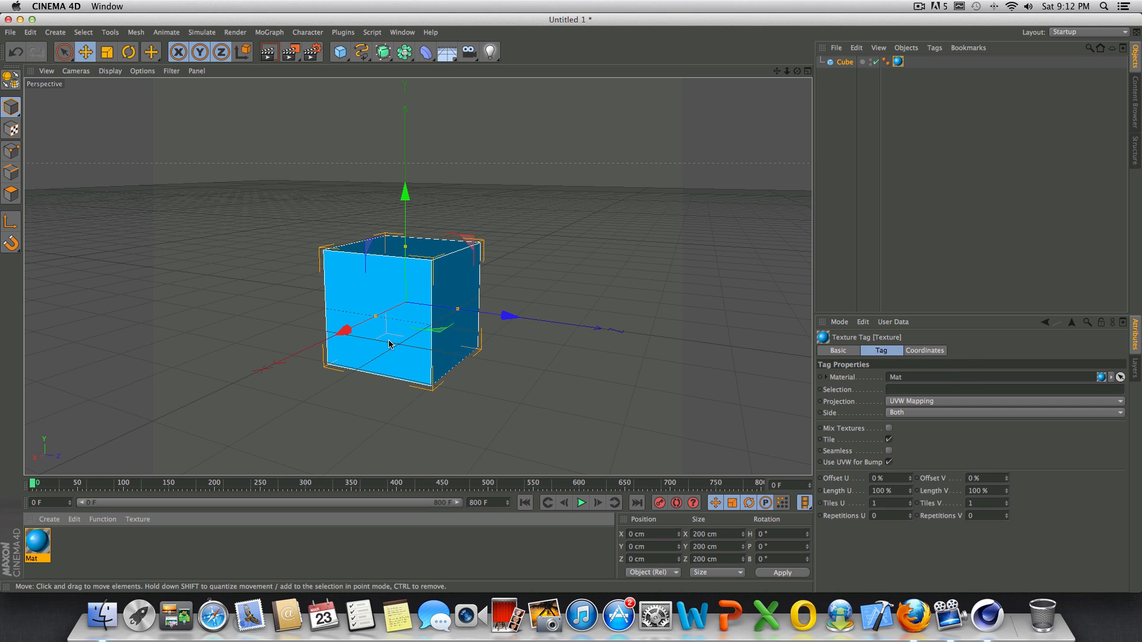
- Move the cube along its axes to about X 68 cm, Y 99 cm, Z 9 cm
{"action": "left_click_drag", "start_coordinate": [797, 70], "coordinate": [714, 168]}
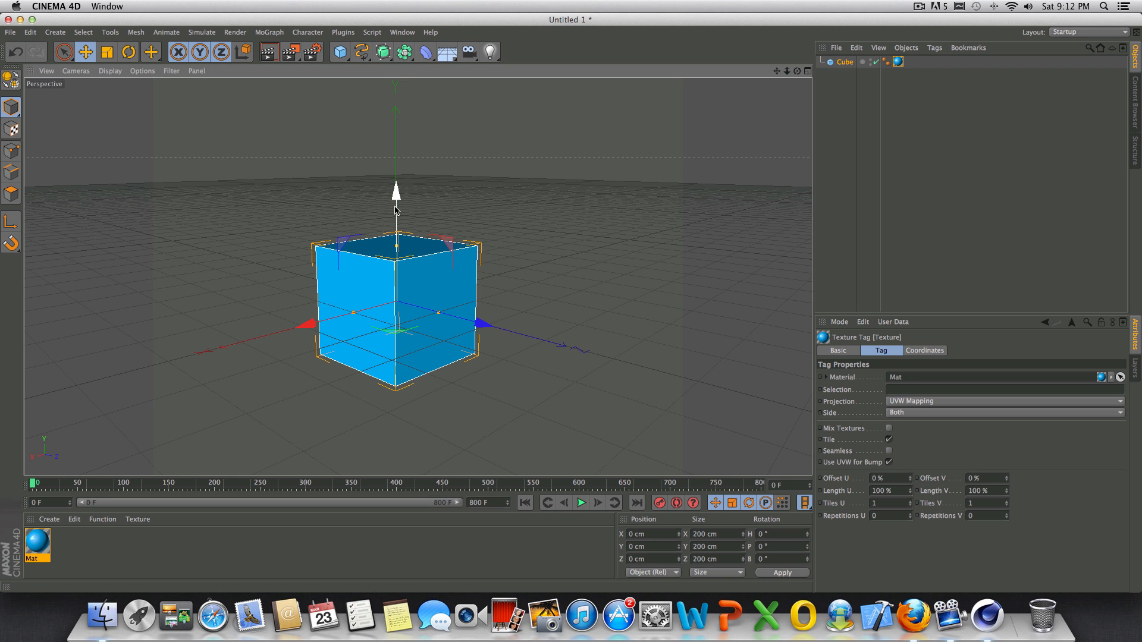
{"action": "left_click_drag", "start_coordinate": [397, 204], "coordinate": [409, 153]}
{"action": "left_click_drag", "start_coordinate": [797, 71], "coordinate": [852, 91]}
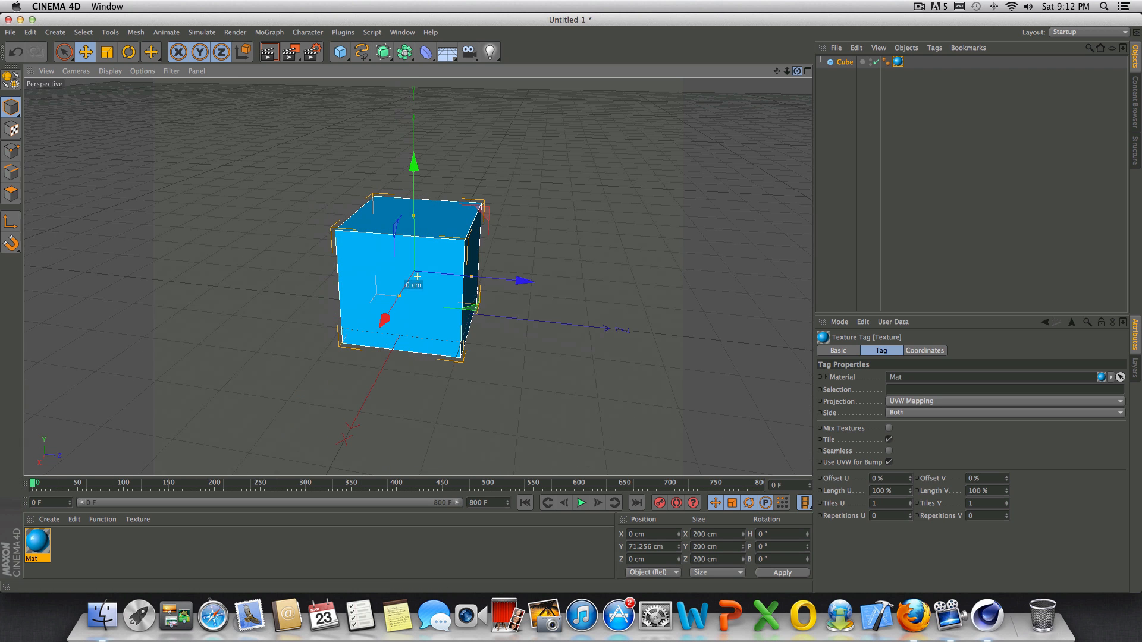
{"action": "left_click_drag", "start_coordinate": [519, 288], "coordinate": [470, 312]}
{"action": "left_click_drag", "start_coordinate": [351, 322], "coordinate": [462, 391]}
{"action": "left_click_drag", "start_coordinate": [484, 288], "coordinate": [434, 282]}
{"action": "left_click_drag", "start_coordinate": [798, 72], "coordinate": [862, 59]}
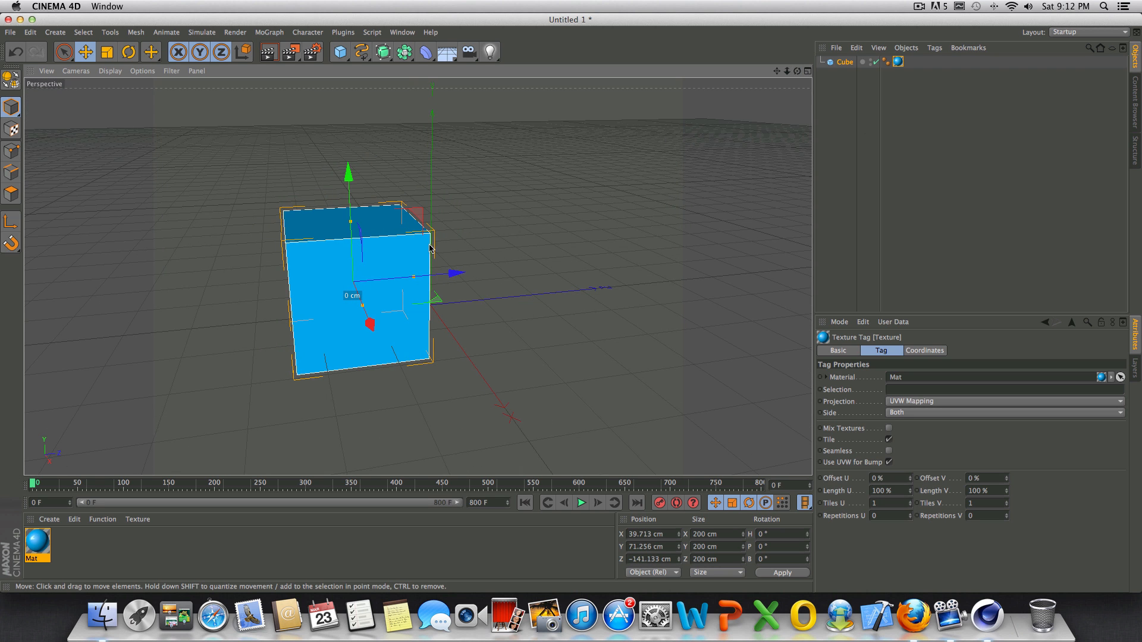
{"action": "left_click_drag", "start_coordinate": [375, 263], "coordinate": [476, 294]}
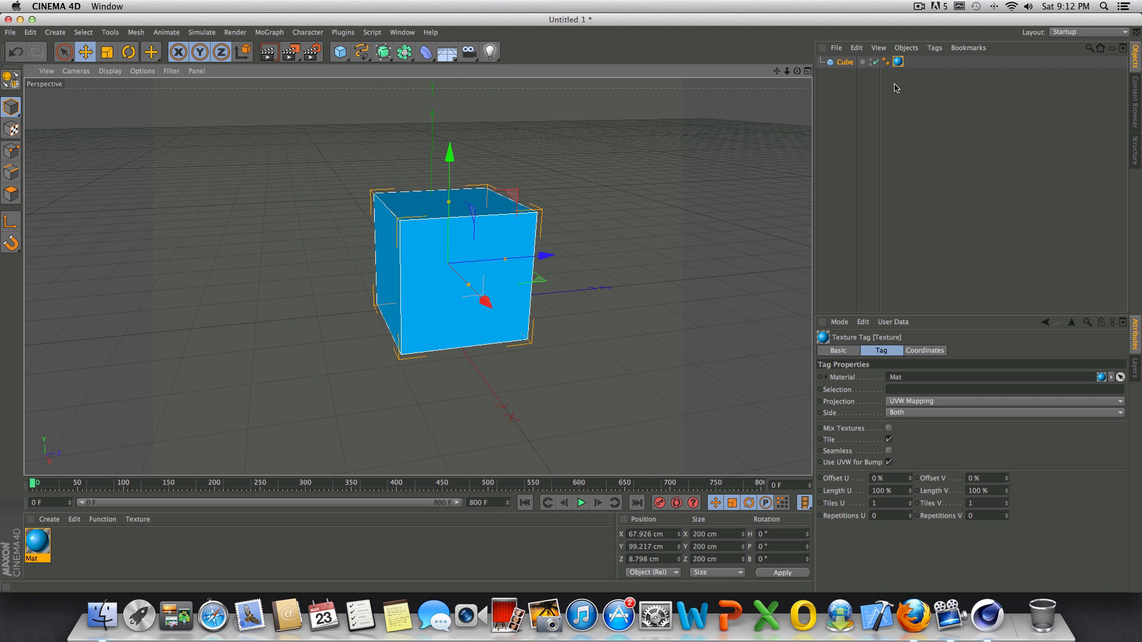
- Scale the cube down uniformly to 190 cm on all three axes
{"action": "left_click_drag", "start_coordinate": [798, 72], "coordinate": [43, 89]}
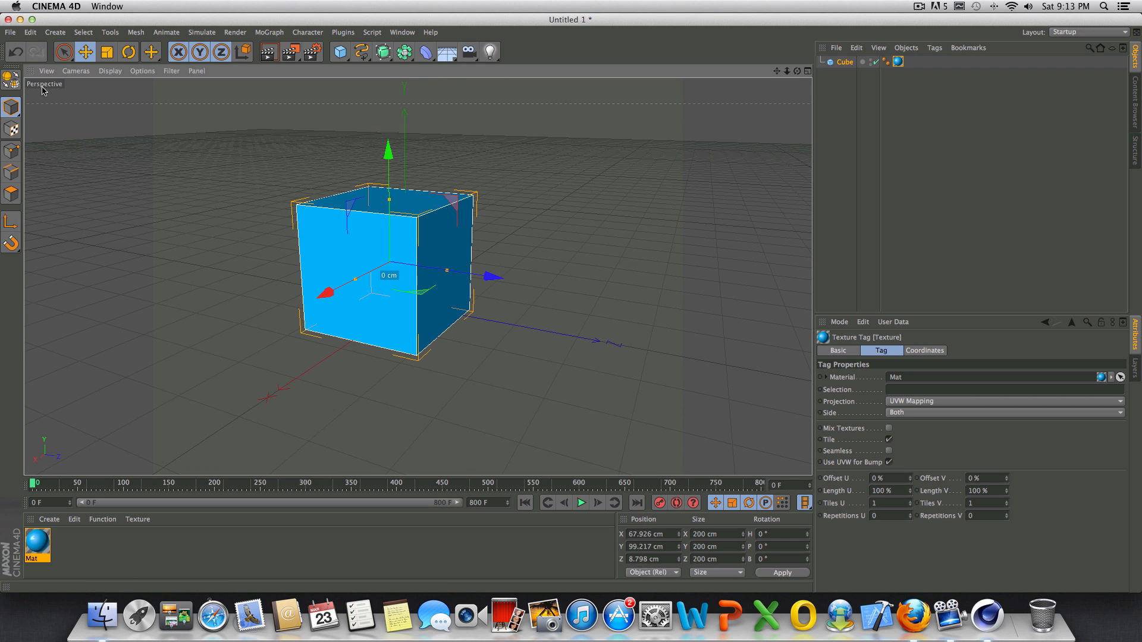
{"action": "left_click", "coordinate": [109, 56]}
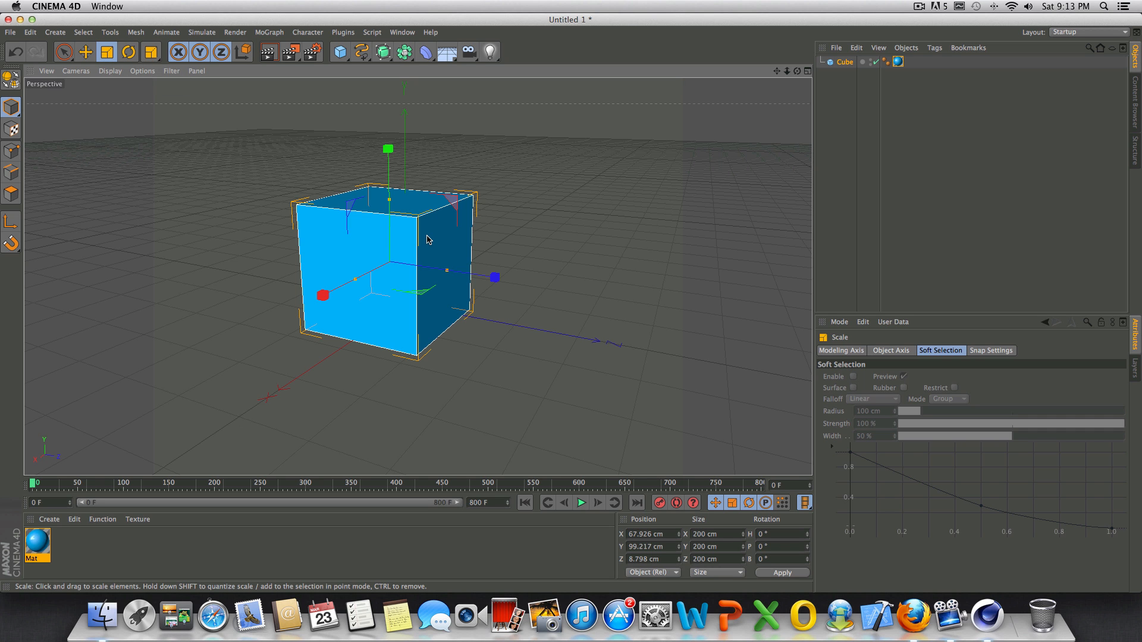
{"action": "left_click_drag", "start_coordinate": [427, 239], "coordinate": [433, 276]}
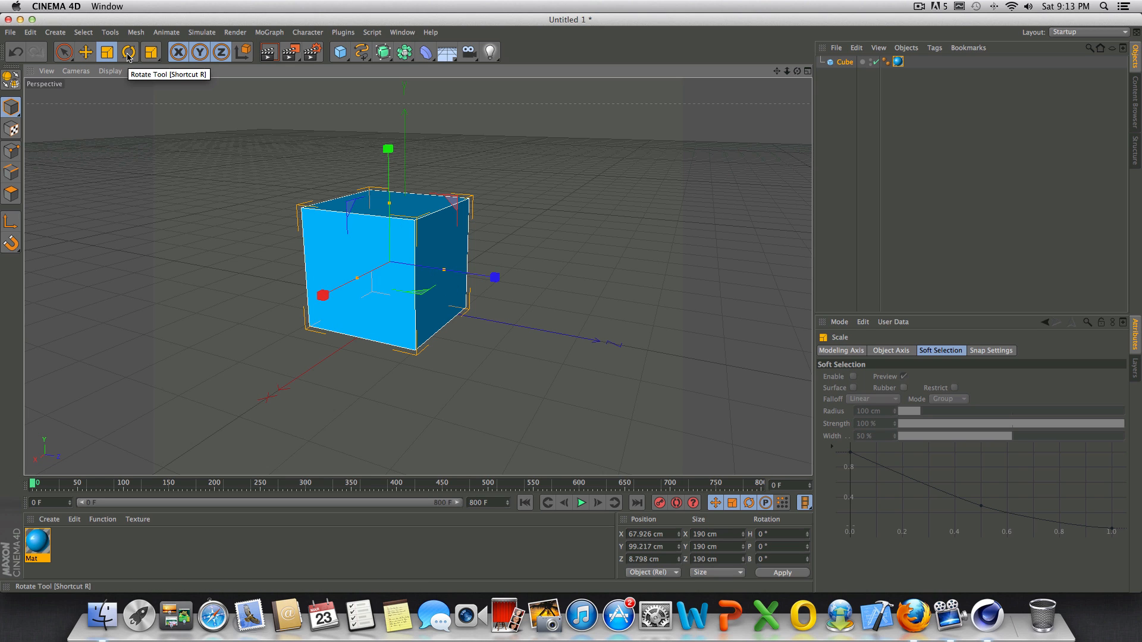
- Rotate the cube freehand around its axes to about H 1°, P -9°, B 91°
{"action": "left_click", "coordinate": [128, 52]}
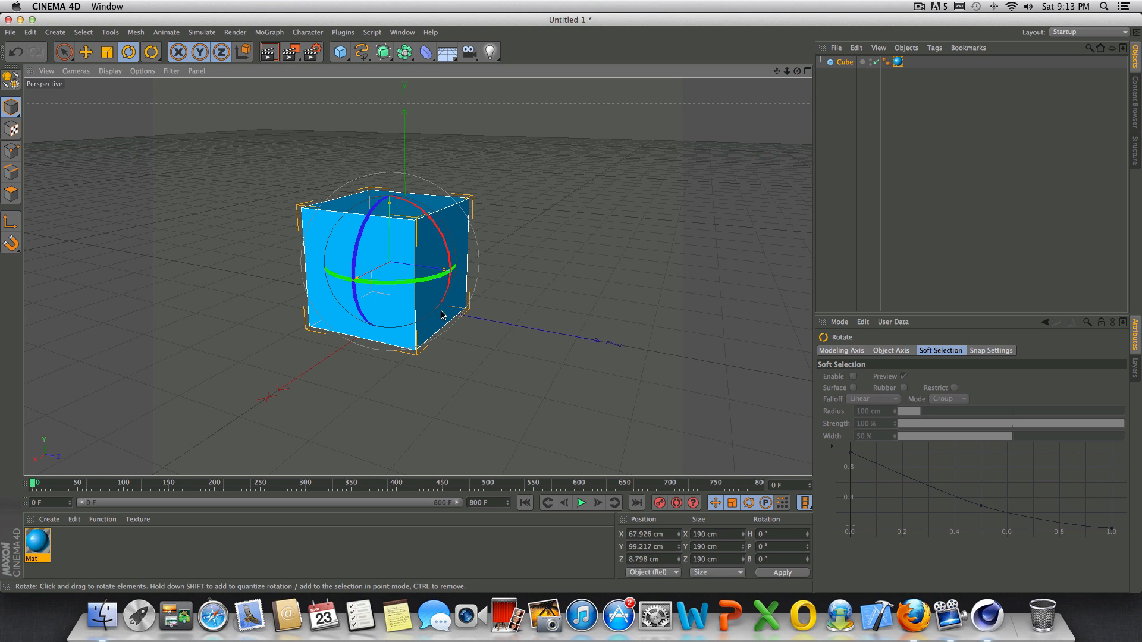
{"action": "left_click_drag", "start_coordinate": [441, 315], "coordinate": [510, 228], "text": "alt"}
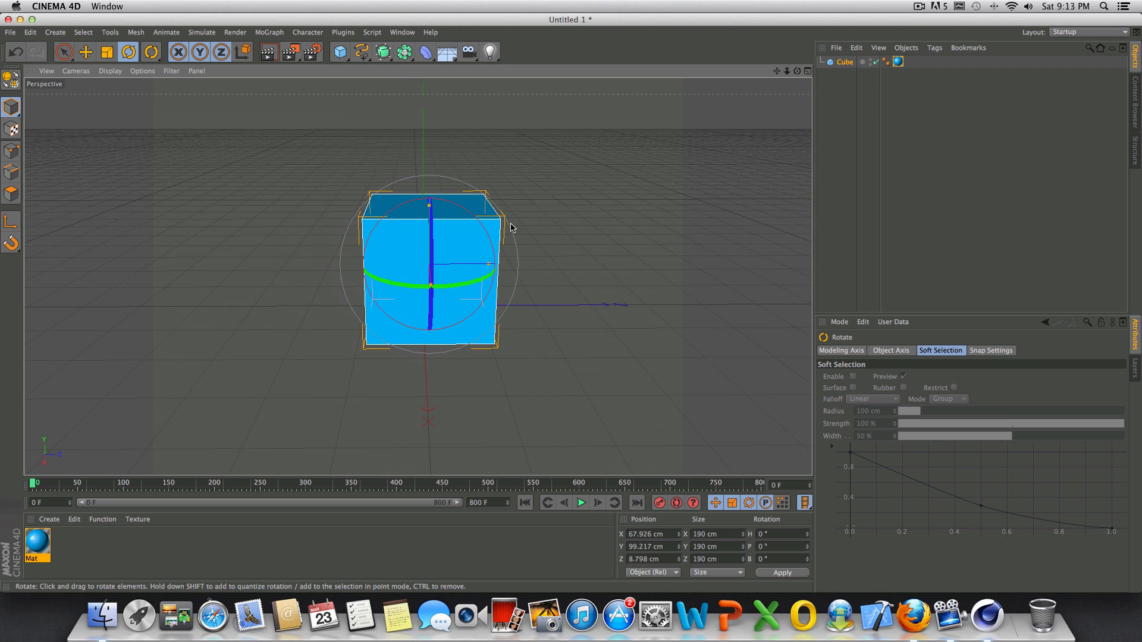
{"action": "mouse_move", "coordinate": [492, 270]}
{"action": "left_mouse_down"}
{"action": "mouse_move", "coordinate": [553, 256]}
{"action": "mouse_move", "coordinate": [586, 216]}
{"action": "mouse_move", "coordinate": [489, 306]}
{"action": "mouse_move", "coordinate": [511, 220]}
{"action": "mouse_move", "coordinate": [501, 275]}
{"action": "left_mouse_up"}
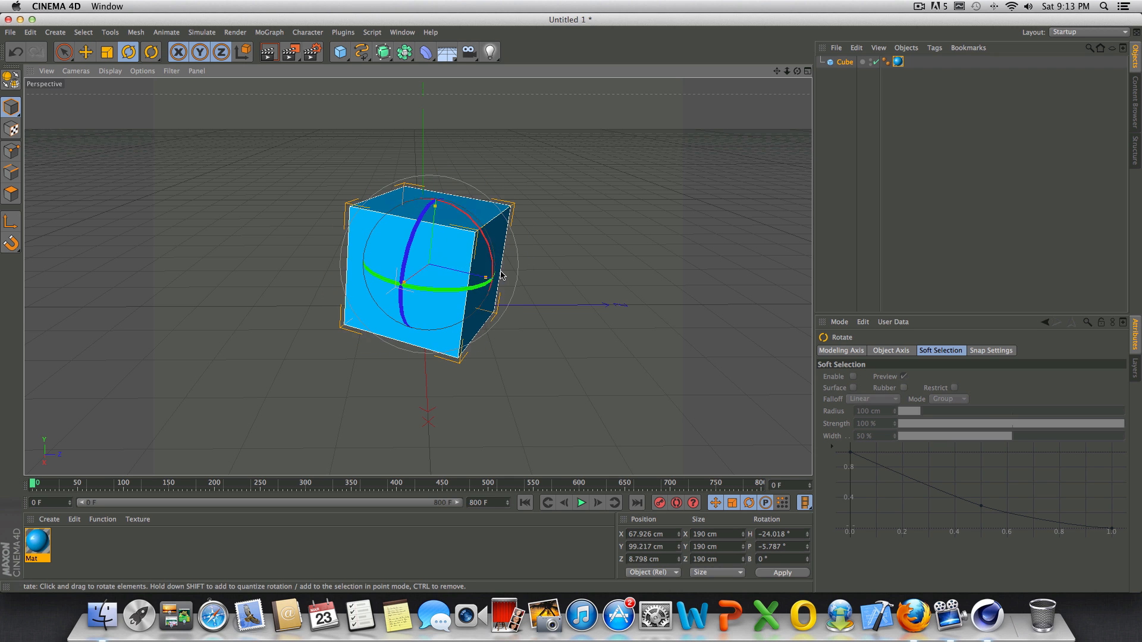
{"action": "left_click_drag", "start_coordinate": [398, 266], "coordinate": [417, 291]}
{"action": "left_click_drag", "start_coordinate": [446, 241], "coordinate": [475, 253]}
{"action": "left_click_drag", "start_coordinate": [398, 210], "coordinate": [441, 284]}
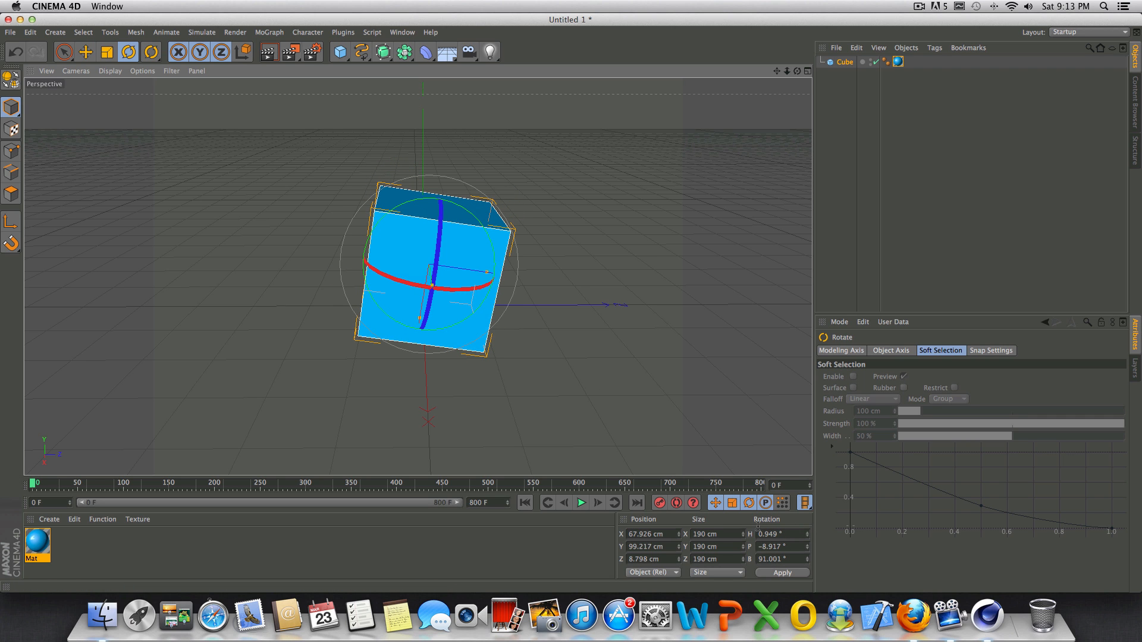
- Set the cube's H, P and B rotation values to 0°
{"action": "left_click", "coordinate": [791, 534]}
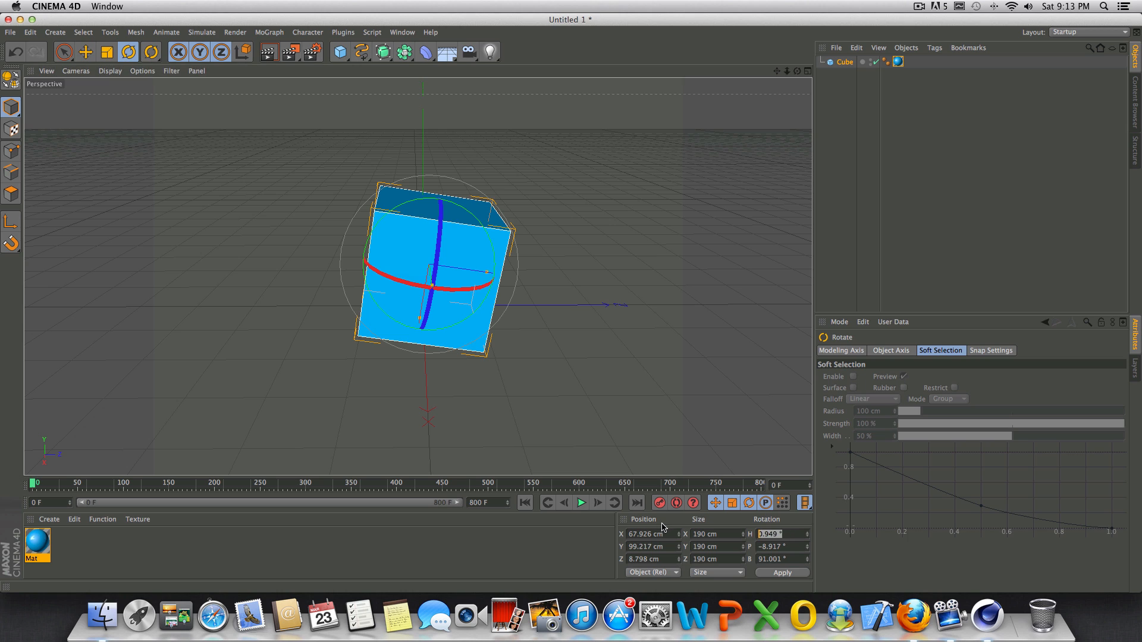
{"action": "key", "text": "Return"}
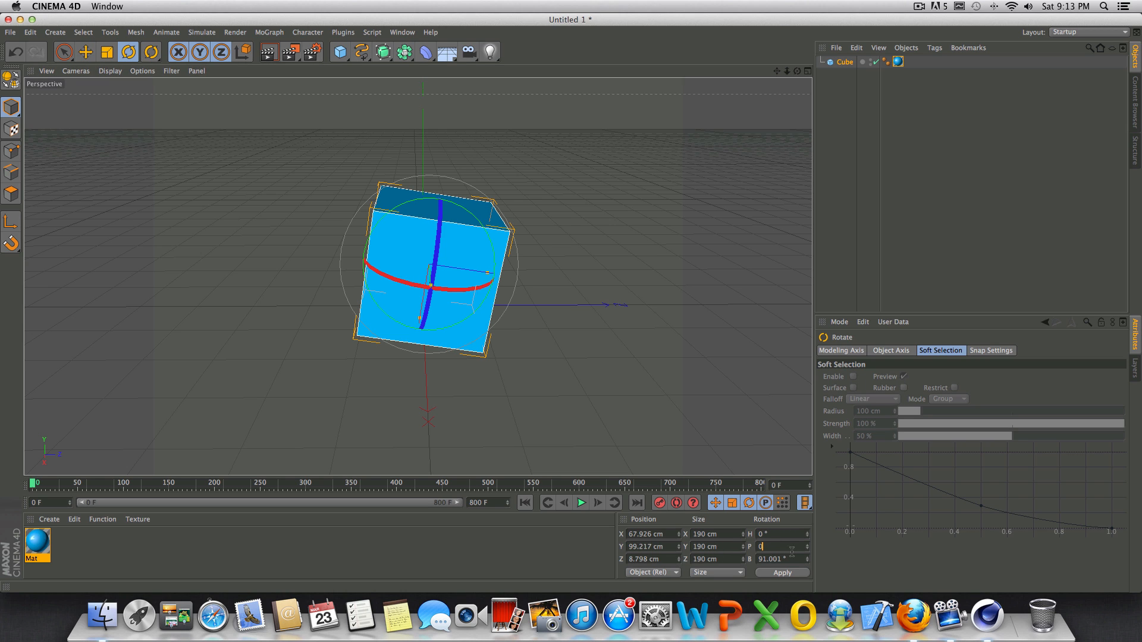
{"action": "left_click", "coordinate": [773, 546]}
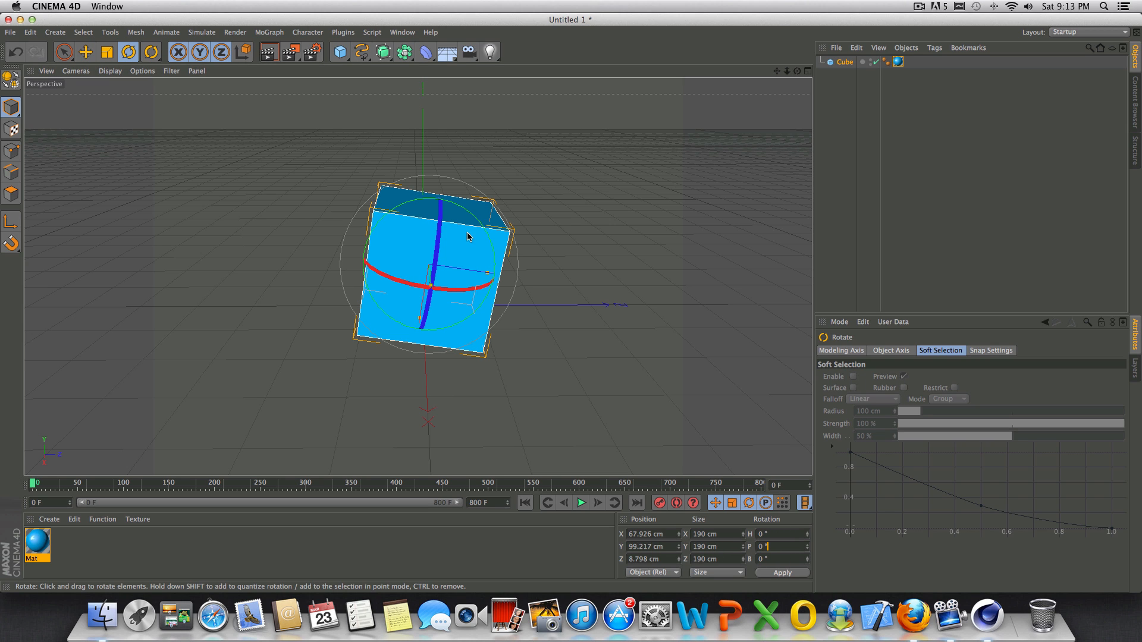
- Rotate the cube freehand to about H 30°, P 0°, B 91°
{"action": "left_click_drag", "start_coordinate": [475, 218], "coordinate": [467, 210]}
{"action": "left_click_drag", "start_coordinate": [797, 71], "coordinate": [789, 158]}
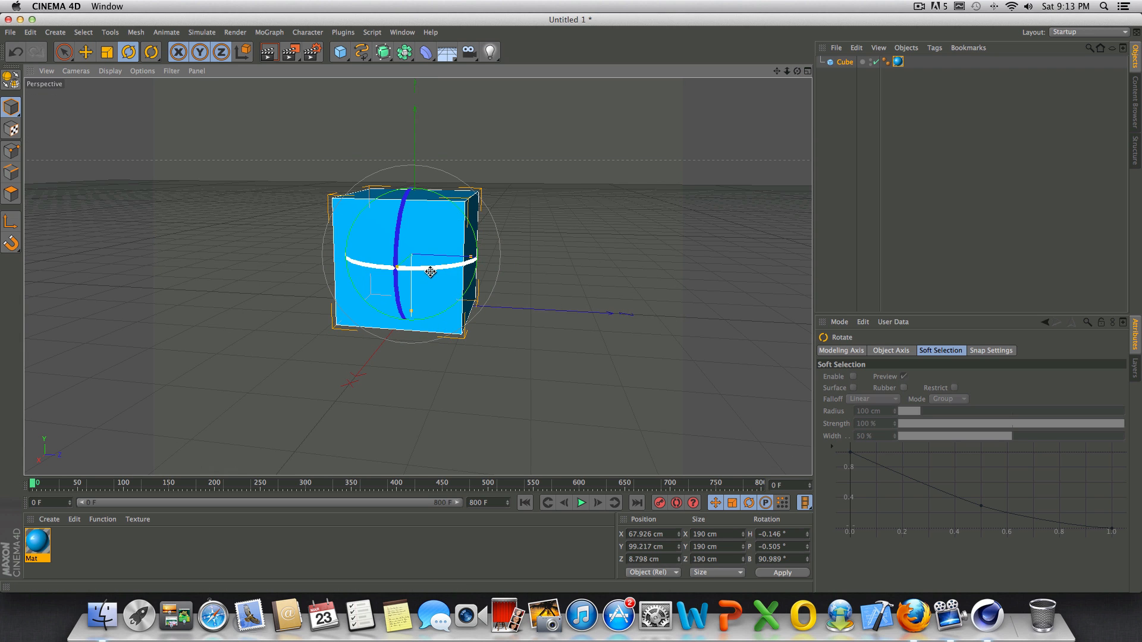
{"action": "left_click_drag", "start_coordinate": [437, 263], "coordinate": [468, 249]}
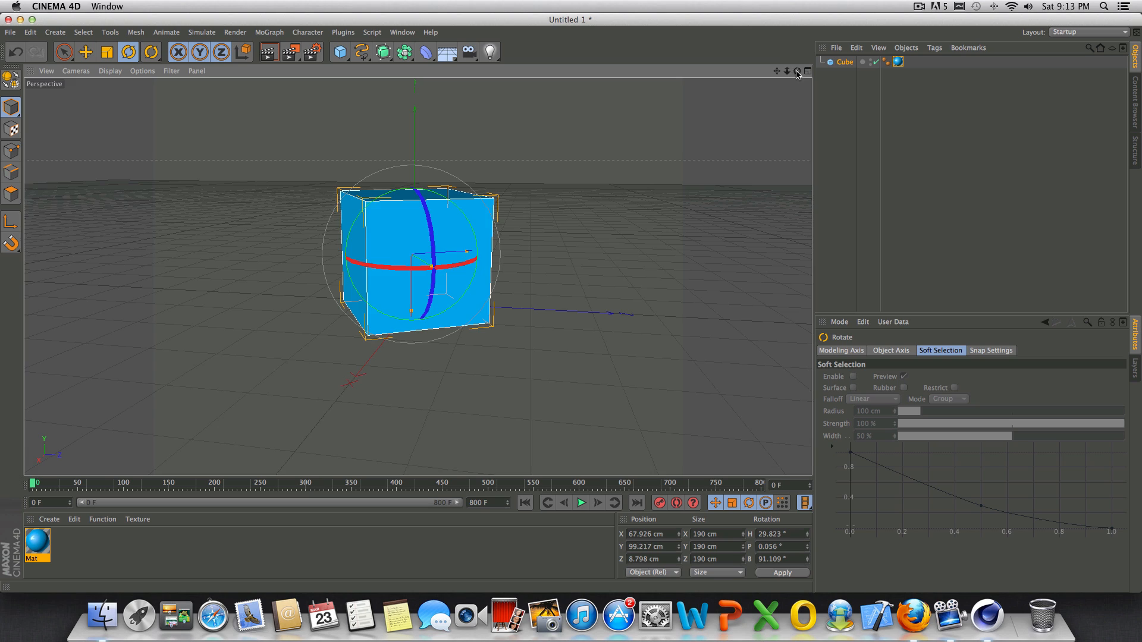
{"action": "mouse_move", "coordinate": [797, 72]}
{"action": "left_mouse_down"}
{"action": "mouse_move", "coordinate": [810, 116]}
{"action": "mouse_move", "coordinate": [802, 64]}
{"action": "mouse_move", "coordinate": [791, 76]}
{"action": "mouse_move", "coordinate": [842, 83]}
{"action": "mouse_move", "coordinate": [817, 59]}
{"action": "mouse_move", "coordinate": [803, 76]}
{"action": "left_mouse_up"}
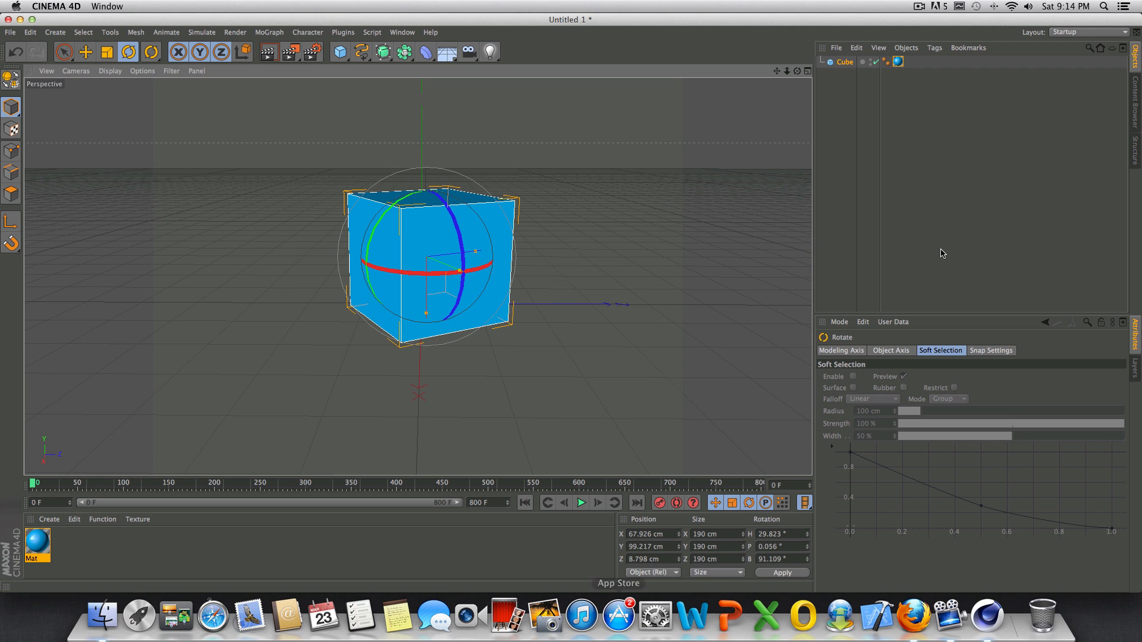
- Render the cube in the perspective view from two different viewing angles to compare its shading
{"action": "left_click", "coordinate": [85, 55]}
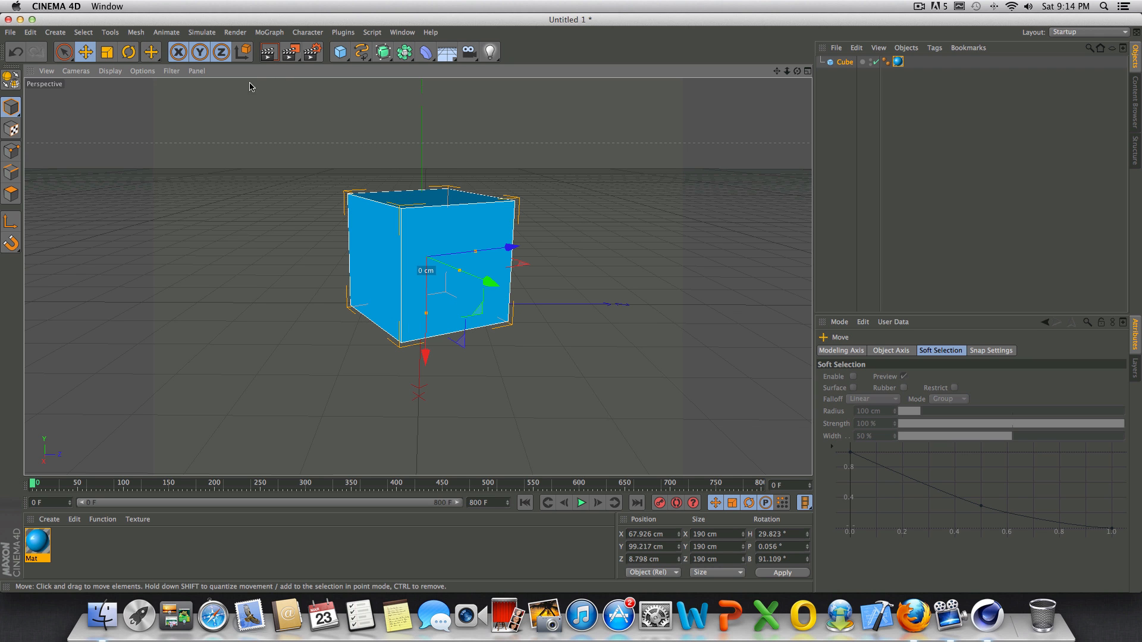
{"action": "left_click_drag", "start_coordinate": [797, 70], "coordinate": [722, 90]}
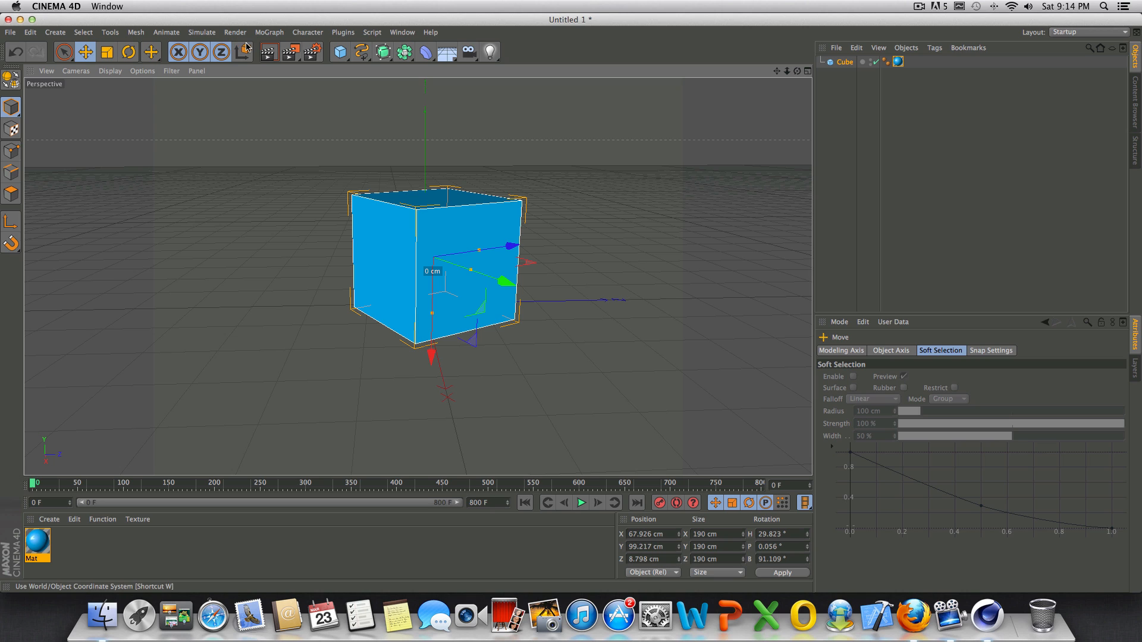
{"action": "left_click", "coordinate": [274, 56]}
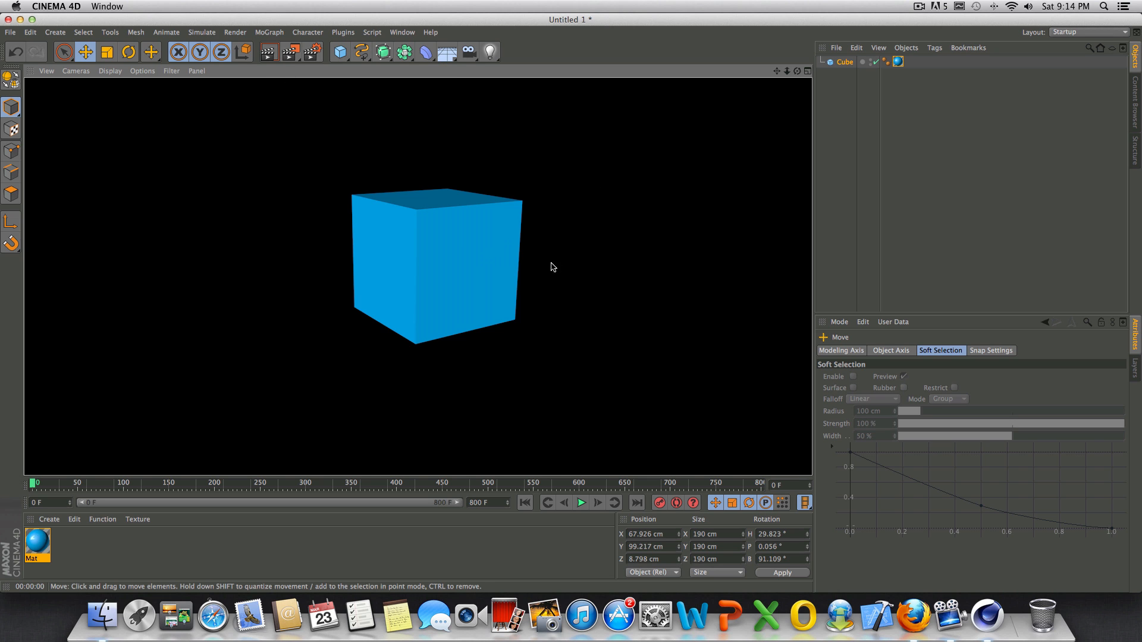
{"action": "left_click", "coordinate": [600, 278]}
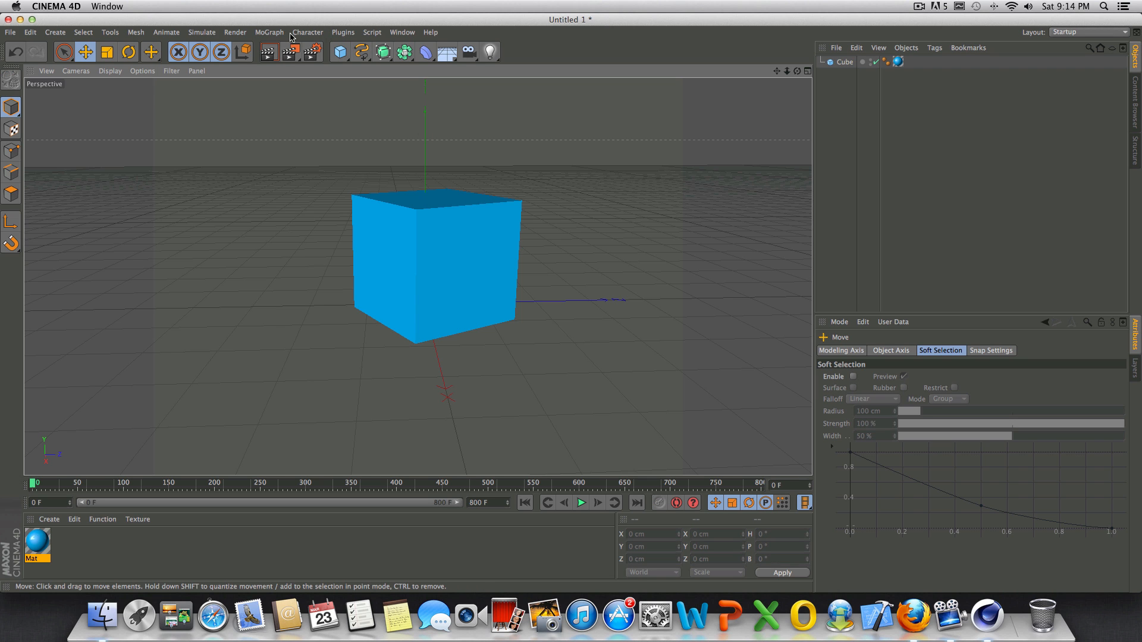
{"action": "left_click_drag", "start_coordinate": [797, 71], "coordinate": [784, 74]}
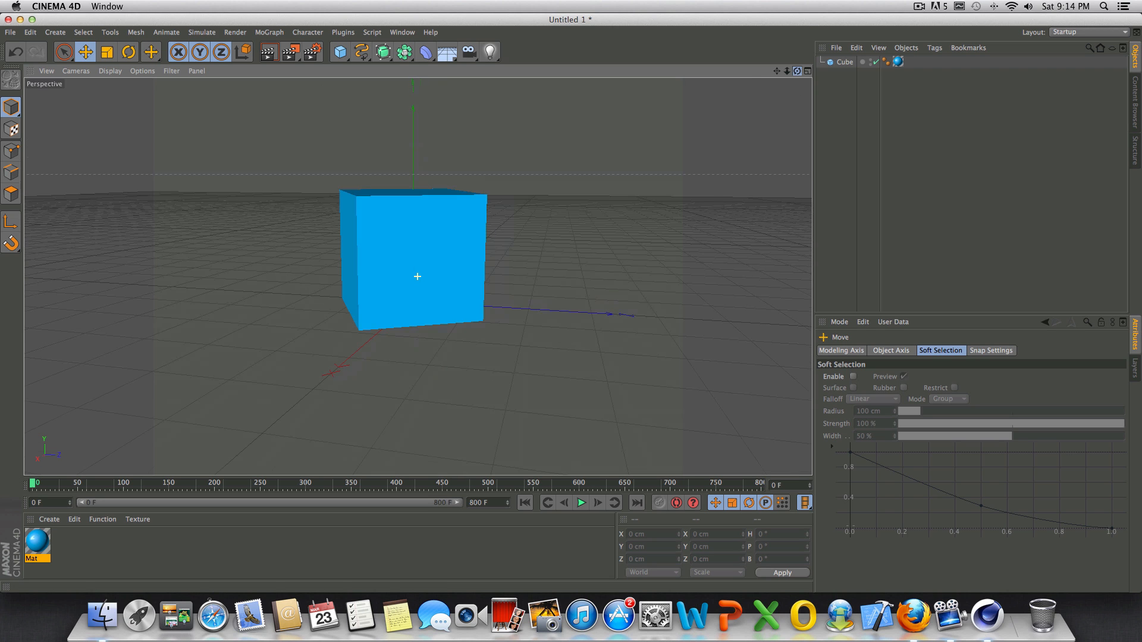
{"action": "left_click", "coordinate": [268, 51]}
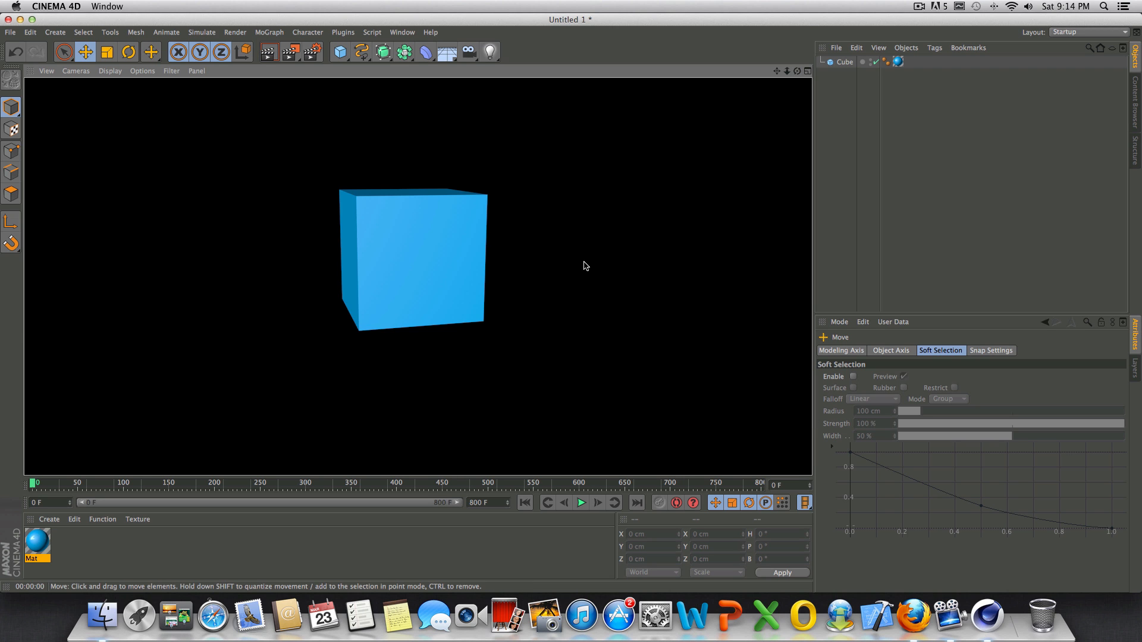
{"action": "left_click", "coordinate": [565, 114]}
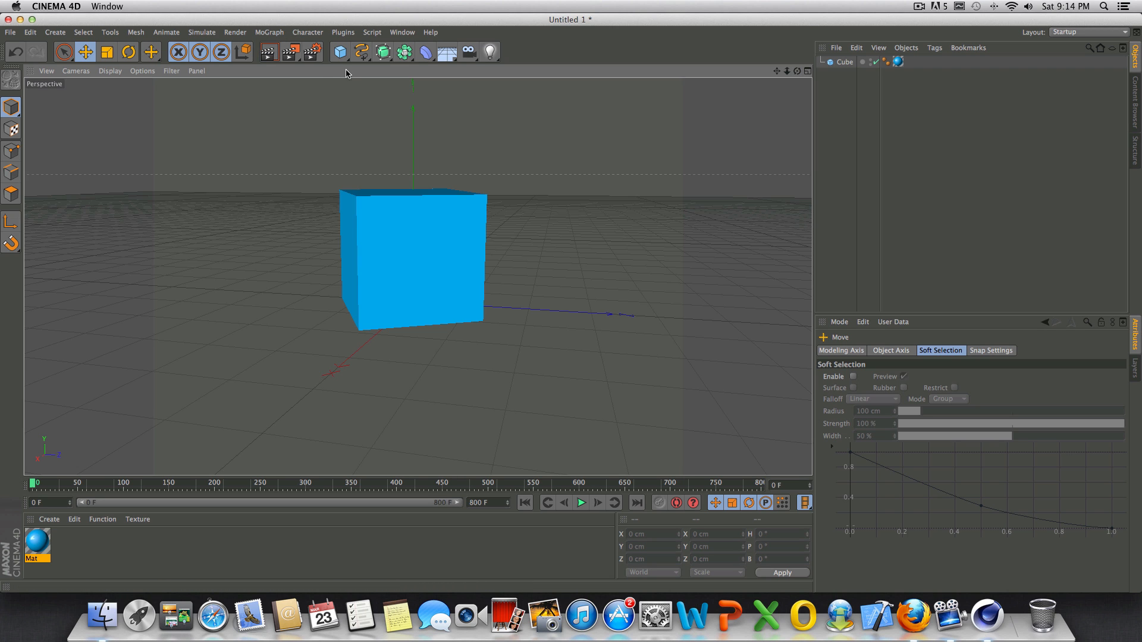
- Add a light, move it to about X 425 cm, Y 261 cm, Z 3 cm, and render the view
{"action": "left_click_drag", "start_coordinate": [797, 71], "coordinate": [516, 63]}
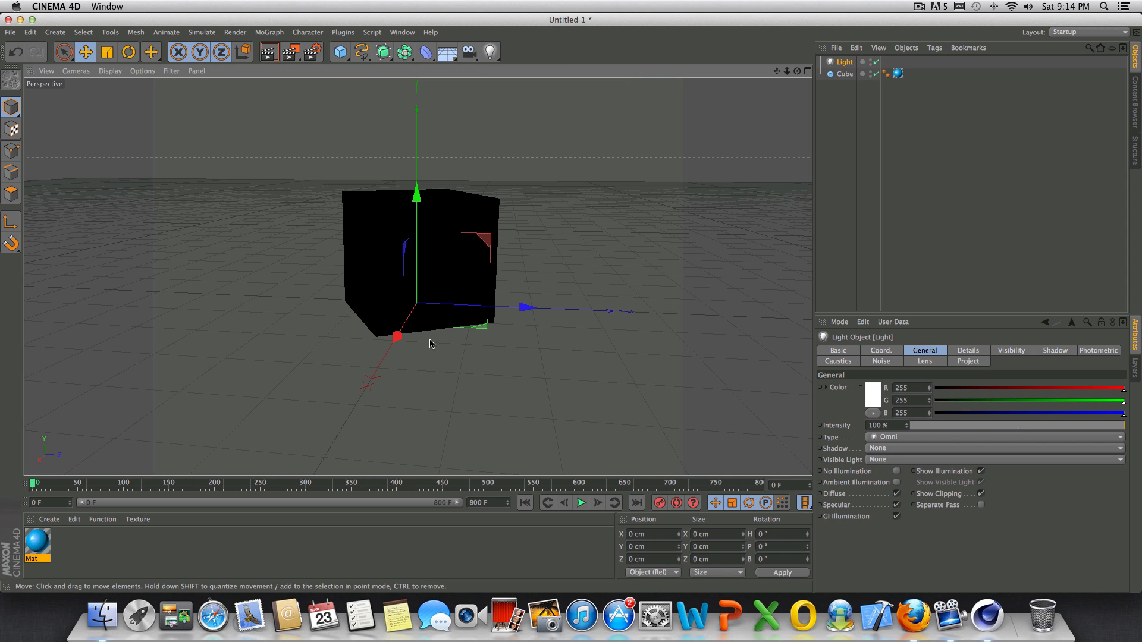
{"action": "left_click_drag", "start_coordinate": [403, 341], "coordinate": [420, 241]}
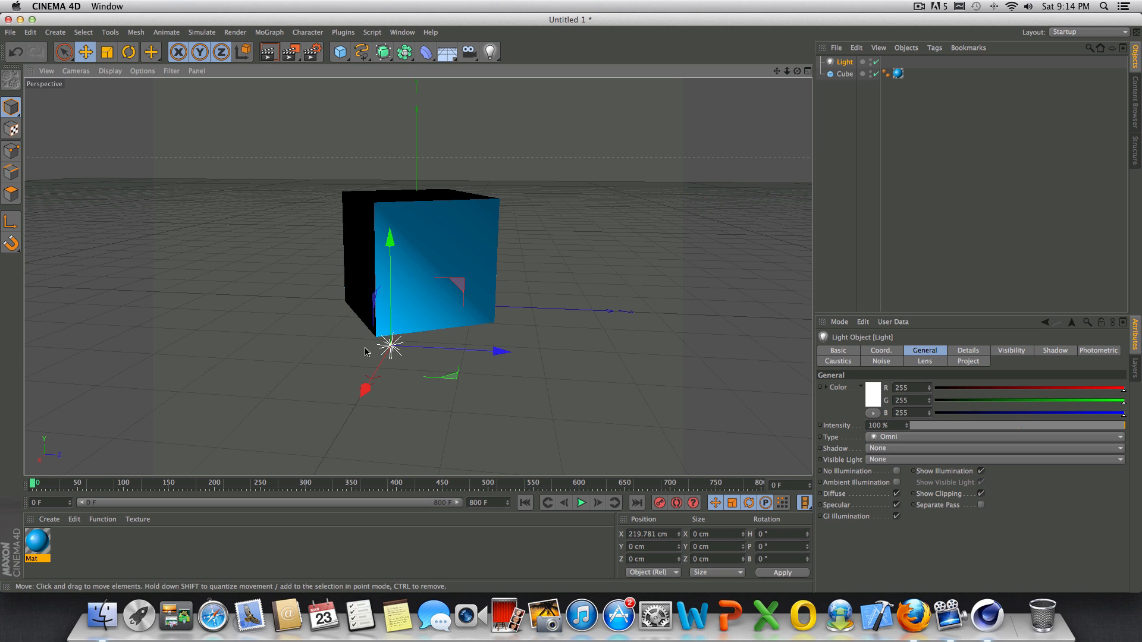
{"action": "mouse_move", "coordinate": [371, 385]}
{"action": "left_mouse_down"}
{"action": "mouse_move", "coordinate": [361, 442]}
{"action": "mouse_move", "coordinate": [403, 410]}
{"action": "left_mouse_up"}
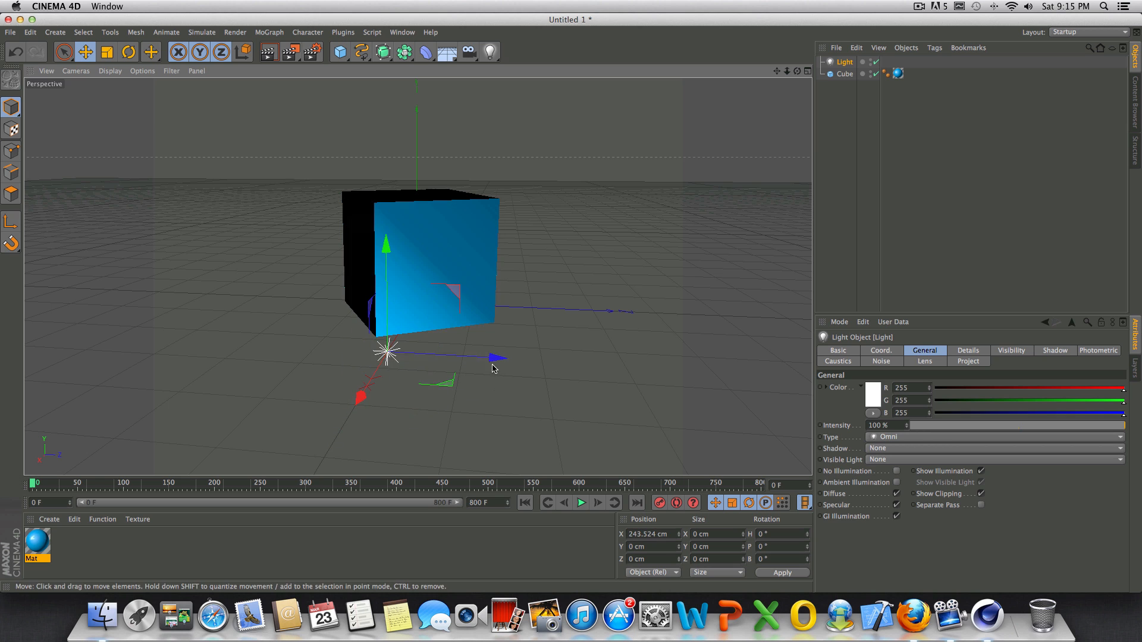
{"action": "left_click_drag", "start_coordinate": [493, 365], "coordinate": [667, 415]}
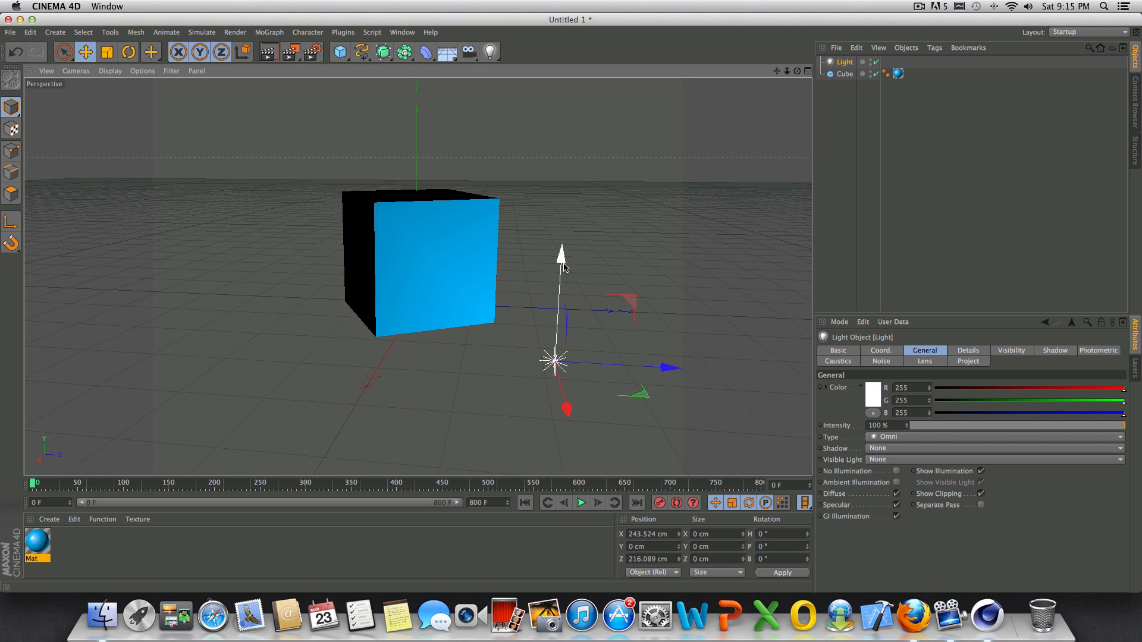
{"action": "left_click_drag", "start_coordinate": [556, 248], "coordinate": [556, 31]}
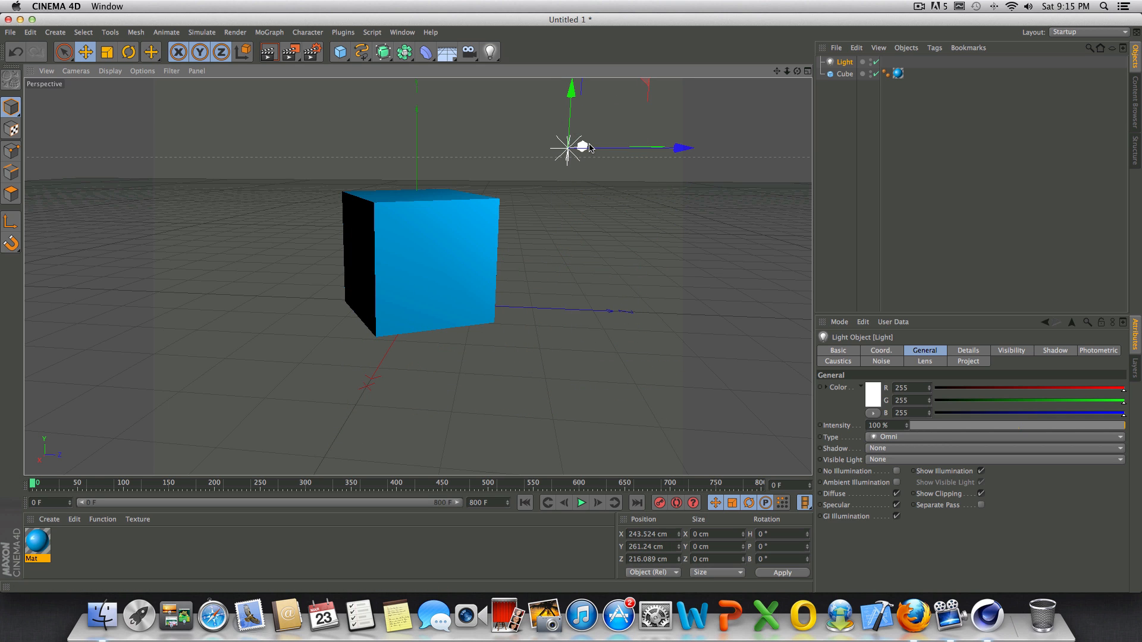
{"action": "left_click_drag", "start_coordinate": [583, 148], "coordinate": [622, 191]}
{"action": "left_click_drag", "start_coordinate": [690, 146], "coordinate": [460, 209]}
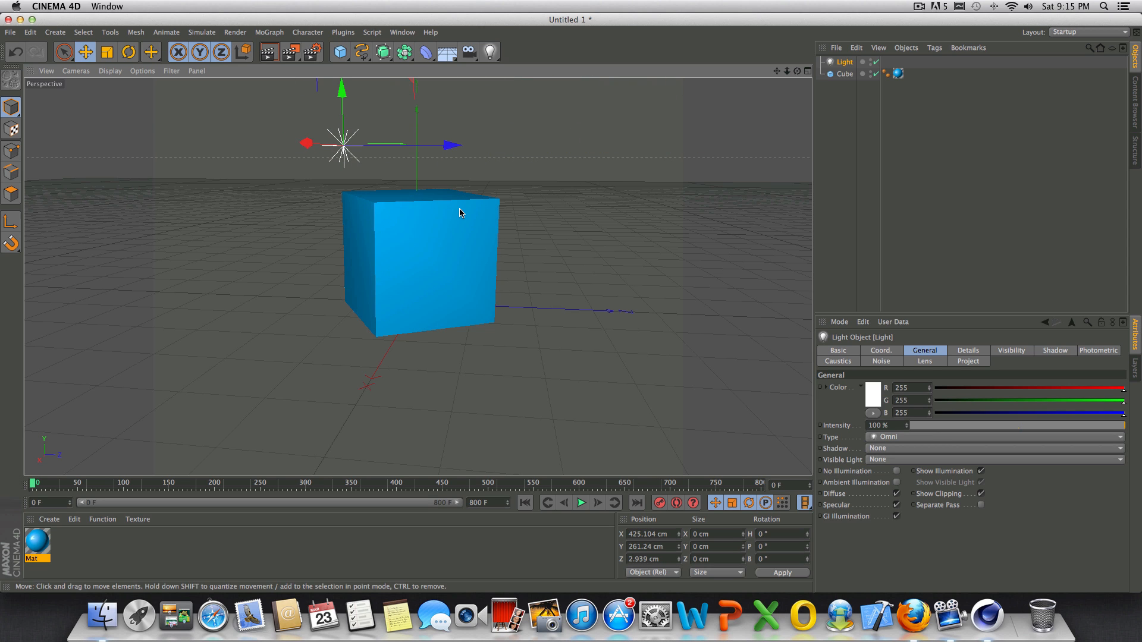
{"action": "left_click", "coordinate": [269, 52]}
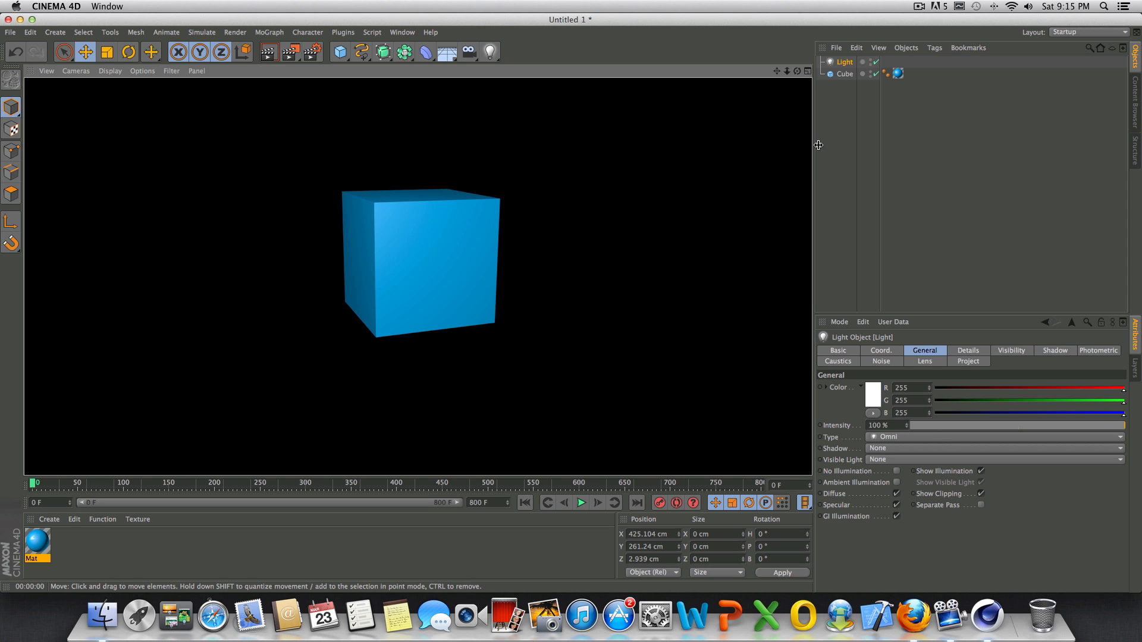
- Select the light and the cube alternately in the object list and examine the properties of each
{"action": "left_click", "coordinate": [839, 92]}
{"action": "left_click", "coordinate": [841, 63]}
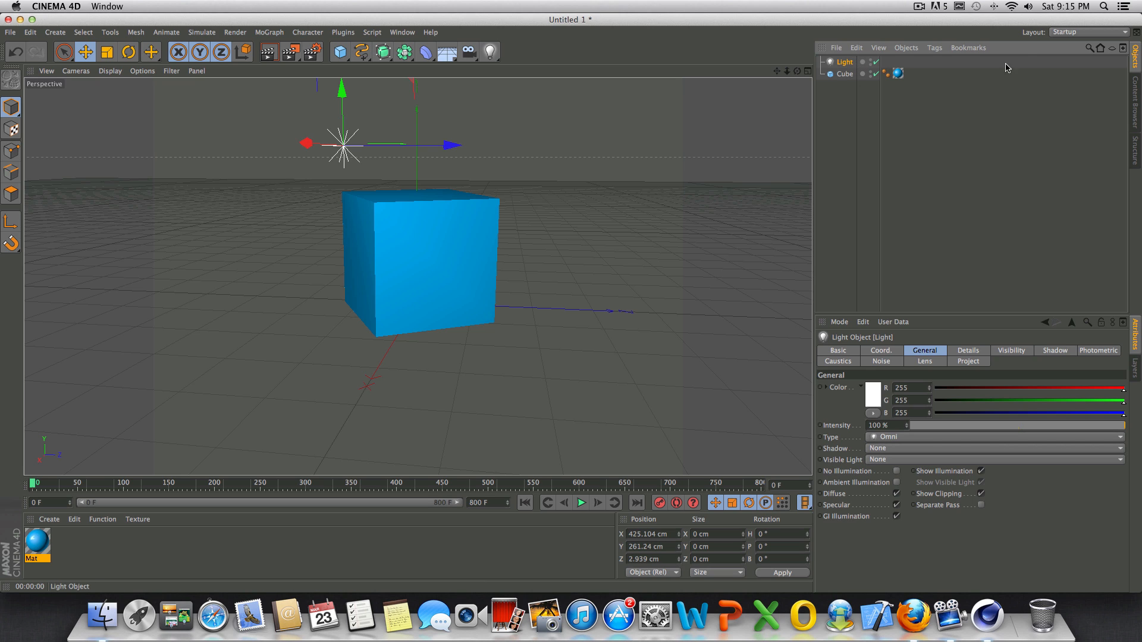
{"action": "left_click_drag", "start_coordinate": [927, 131], "coordinate": [841, 81]}
{"action": "left_click", "coordinate": [847, 62]}
{"action": "left_click", "coordinate": [842, 75]}
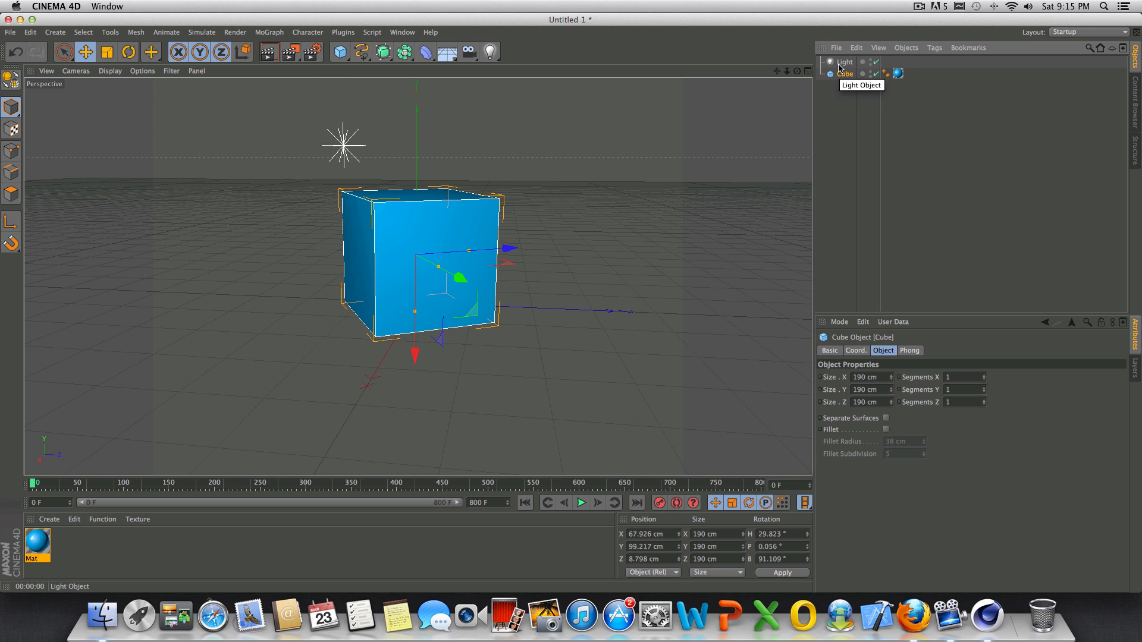
{"action": "left_click", "coordinate": [839, 63]}
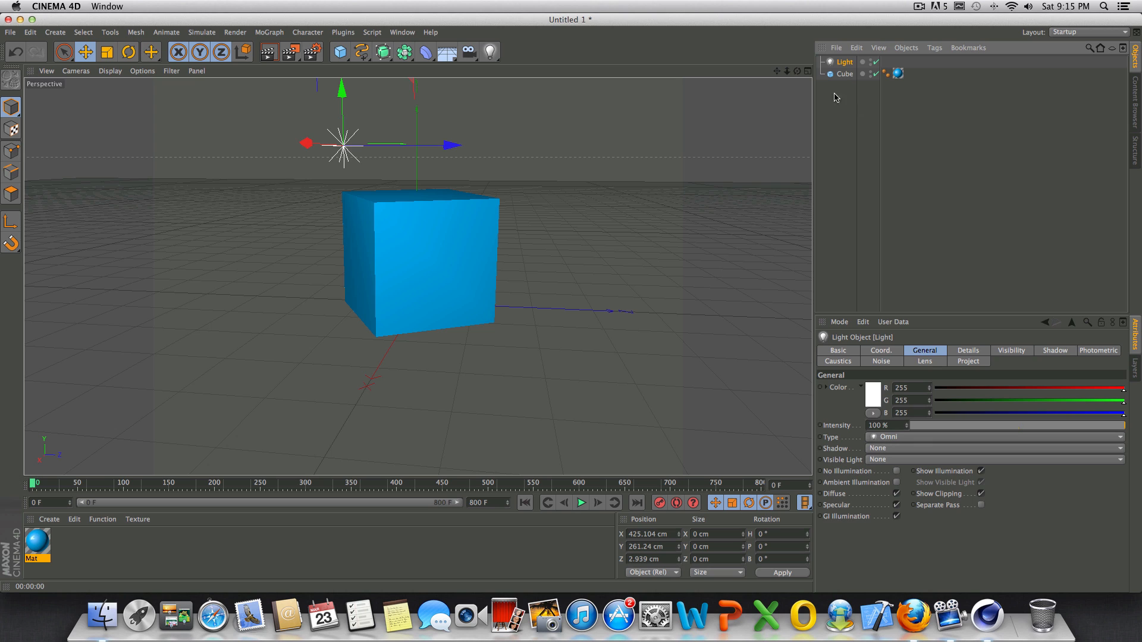
{"action": "left_click", "coordinate": [845, 75]}
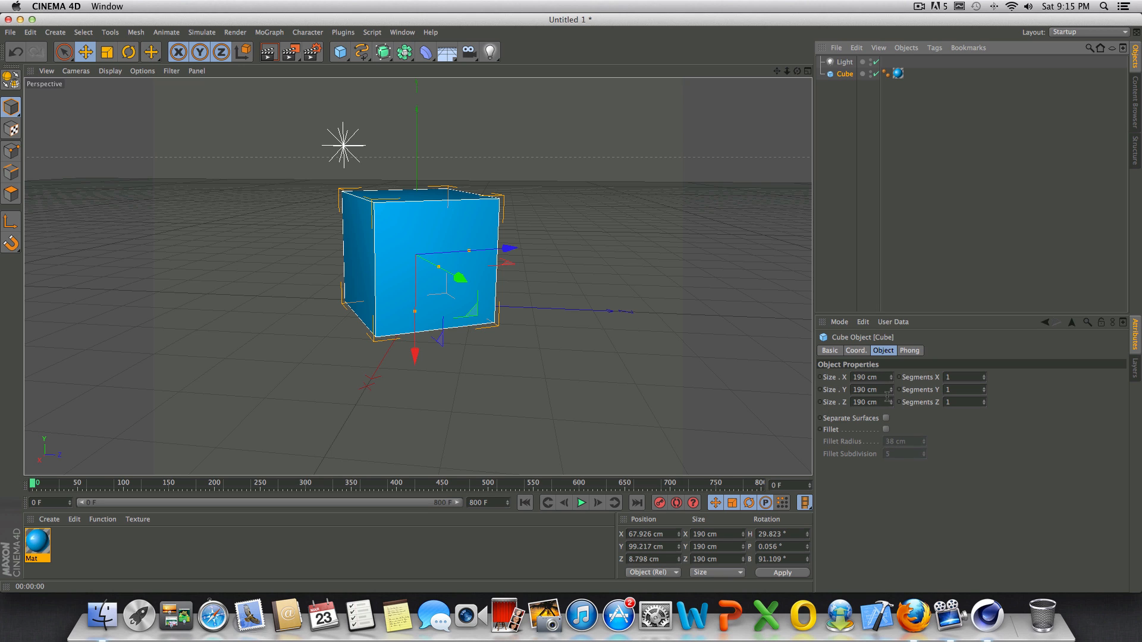
{"action": "left_click", "coordinate": [909, 351]}
{"action": "left_click", "coordinate": [888, 354]}
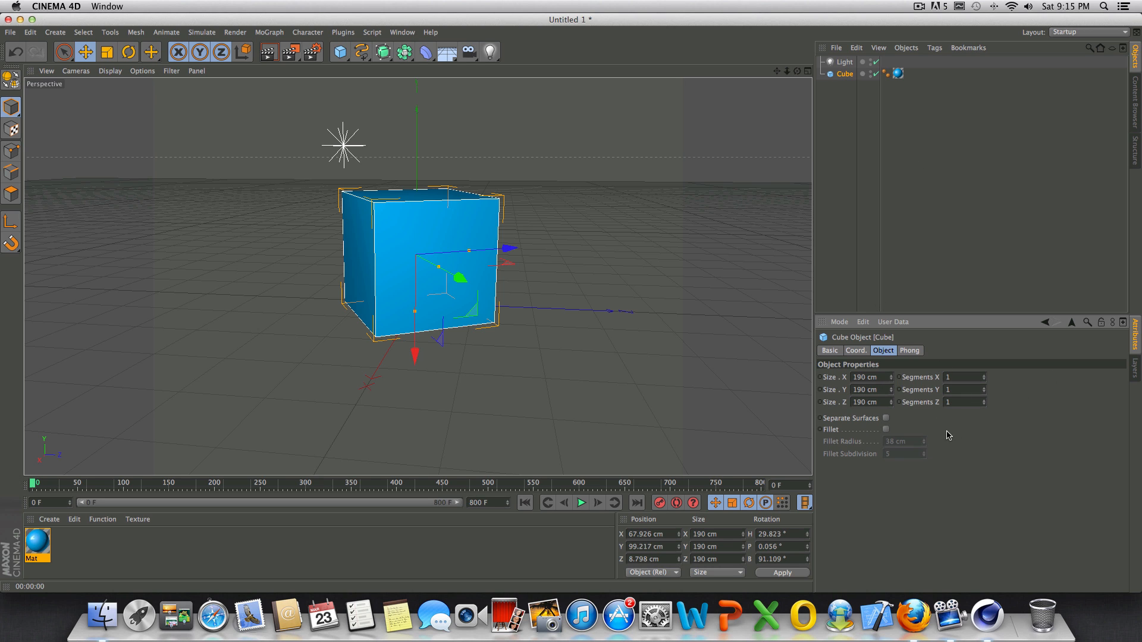
- Examine the light's Details, Visibility, Shadow and Photometric settings
{"action": "left_click", "coordinate": [843, 61]}
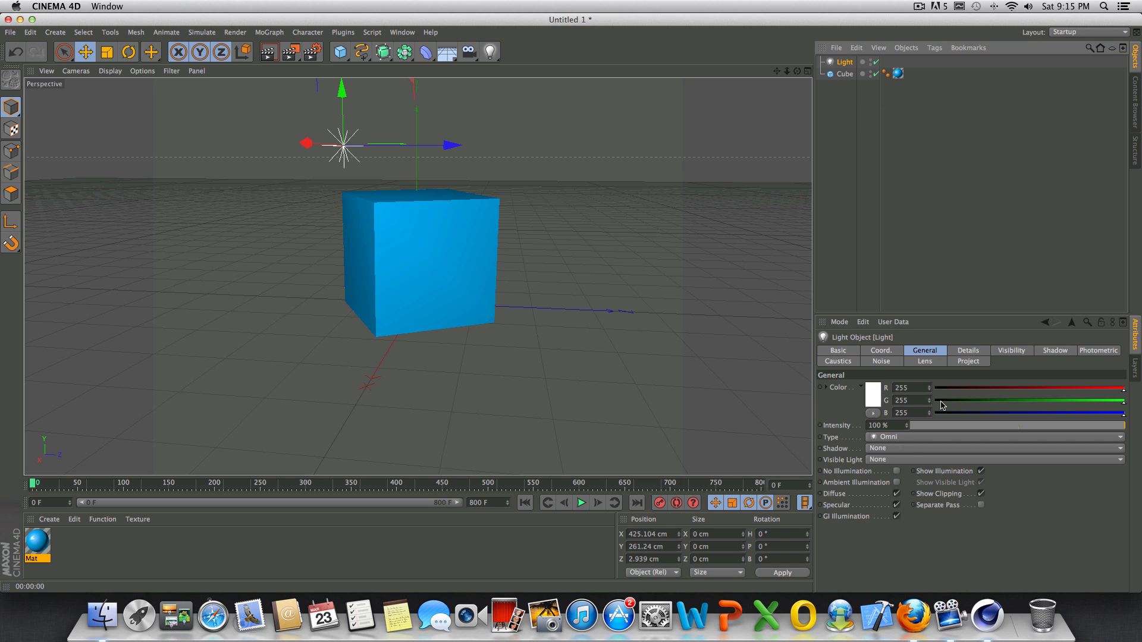
{"action": "left_click", "coordinate": [964, 352]}
{"action": "left_click", "coordinate": [1005, 352]}
{"action": "left_click", "coordinate": [1055, 351]}
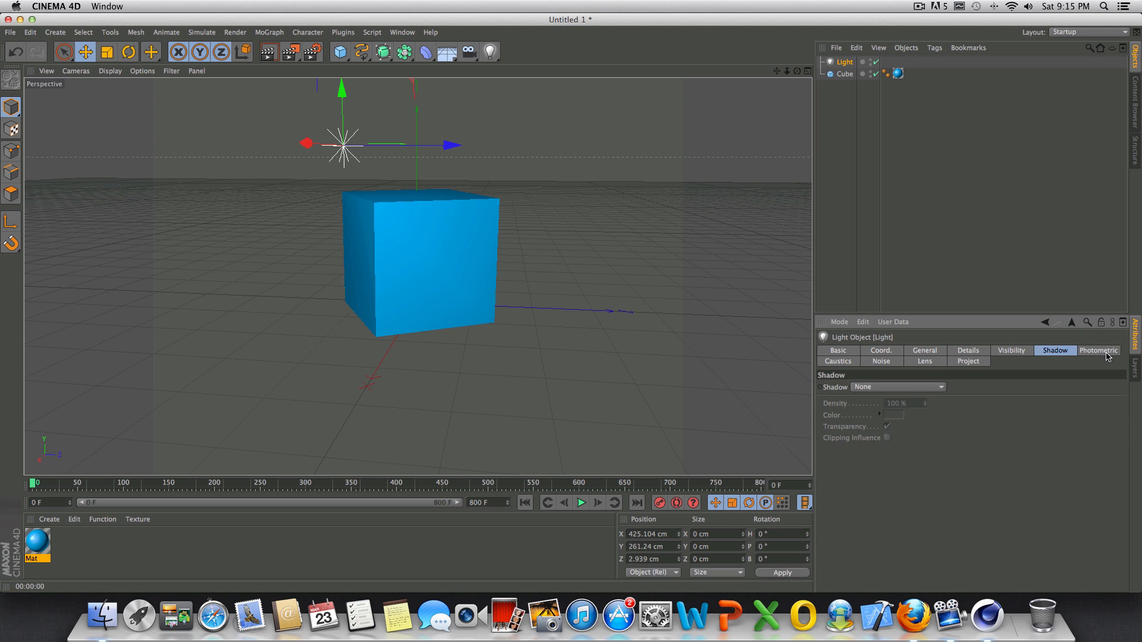
{"action": "left_click", "coordinate": [1099, 351]}
- Set the light's intensity to 140 % and look through its type and shadow options
{"action": "left_click", "coordinate": [925, 351]}
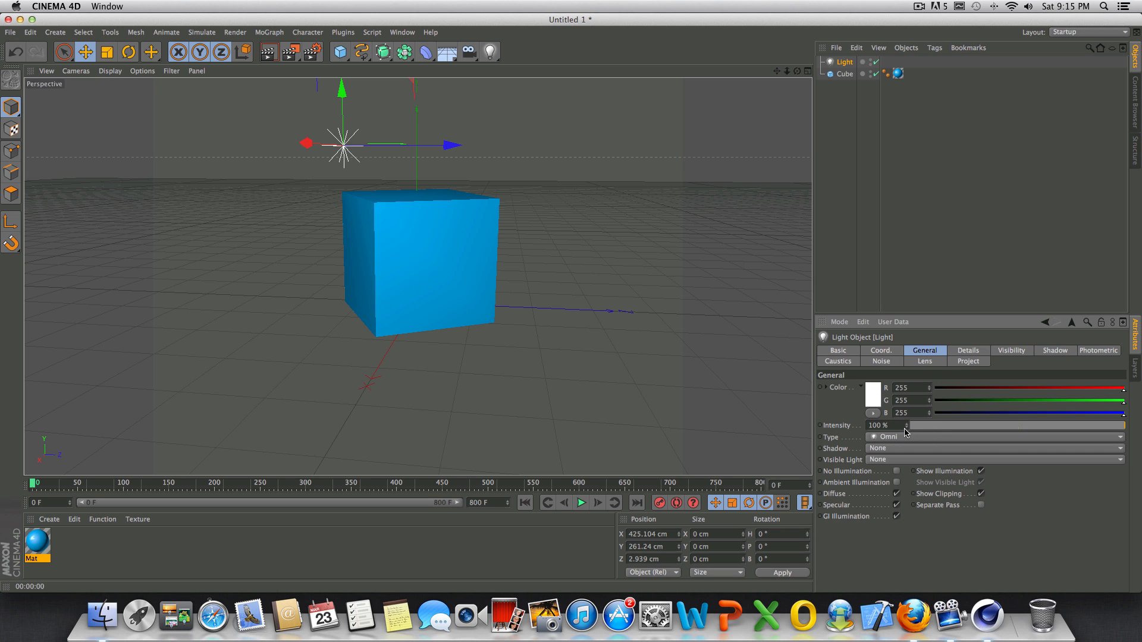
{"action": "left_click_drag", "start_coordinate": [908, 427], "coordinate": [943, 427]}
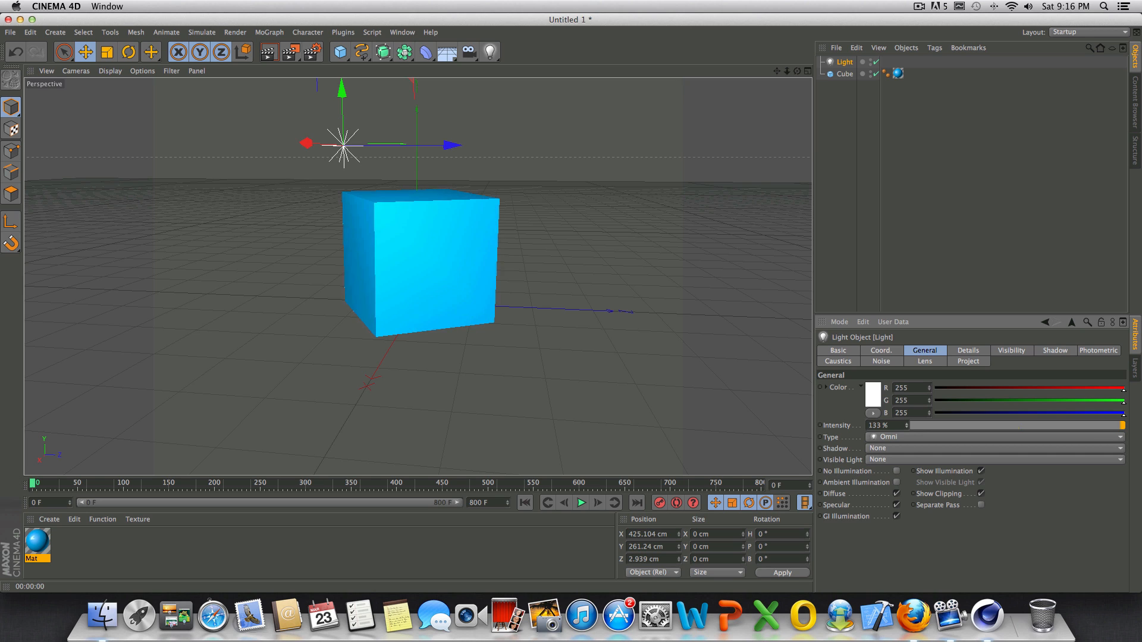
{"action": "left_click", "coordinate": [904, 439]}
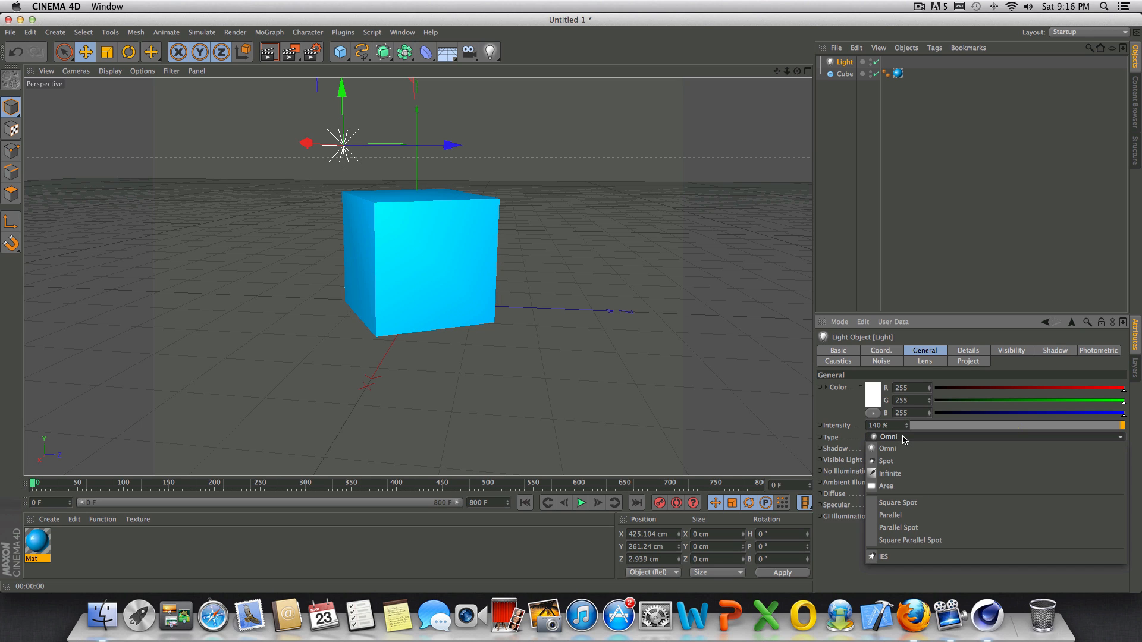
{"action": "left_click", "coordinate": [905, 439]}
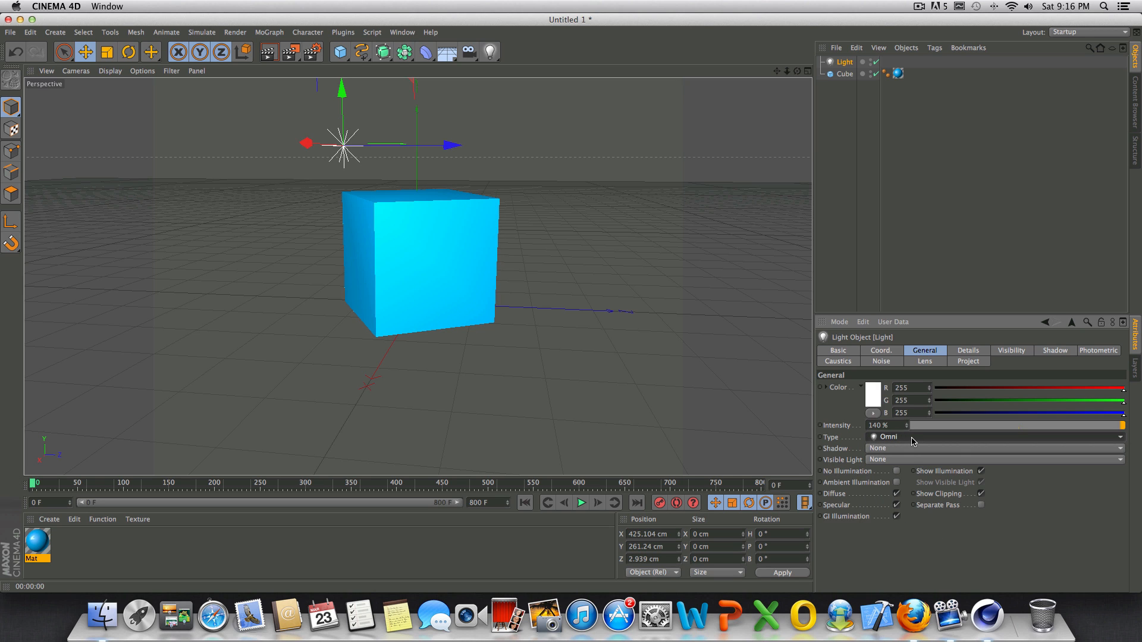
{"action": "left_click", "coordinate": [909, 450]}
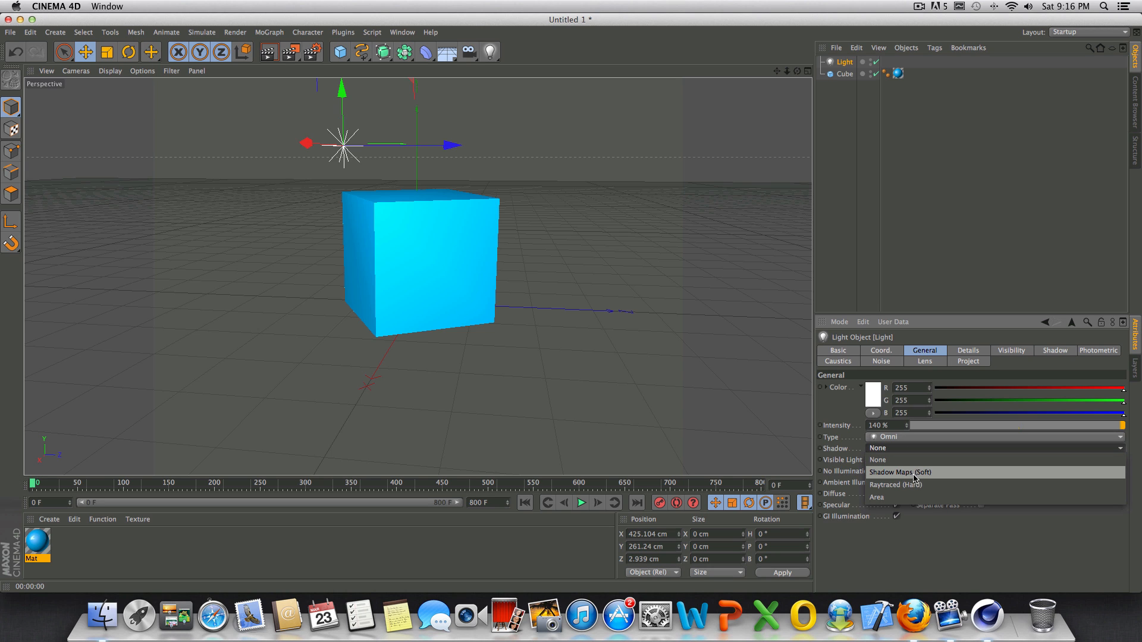
{"action": "left_click", "coordinate": [895, 287]}
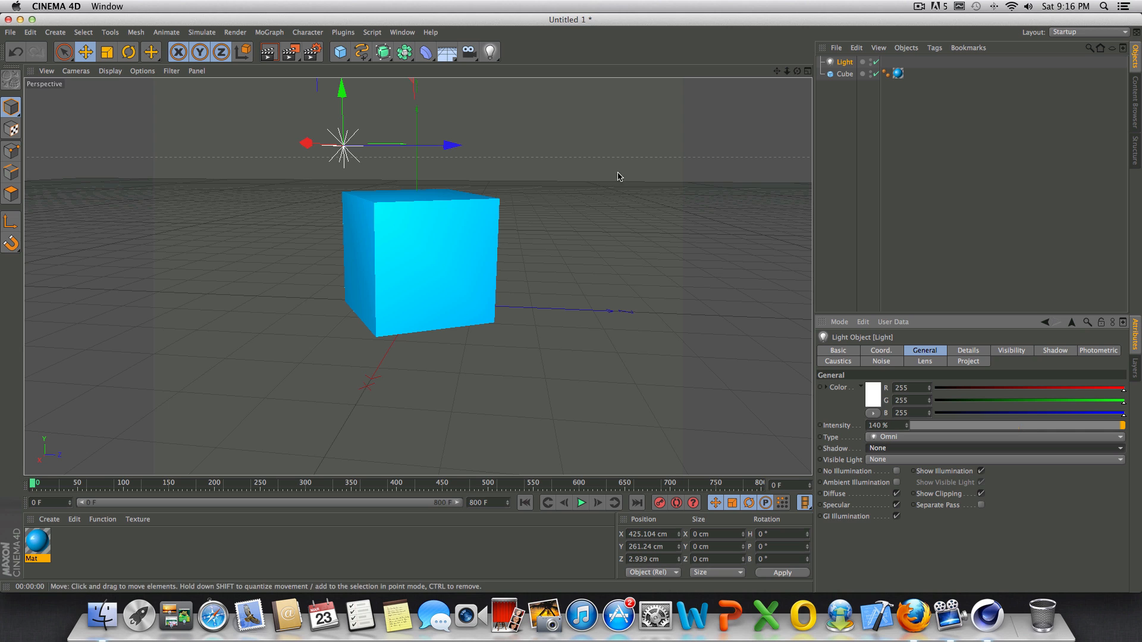
- Add a Floor object to the scene and render the perspective view
{"action": "left_click_drag", "start_coordinate": [447, 52], "coordinate": [470, 62]}
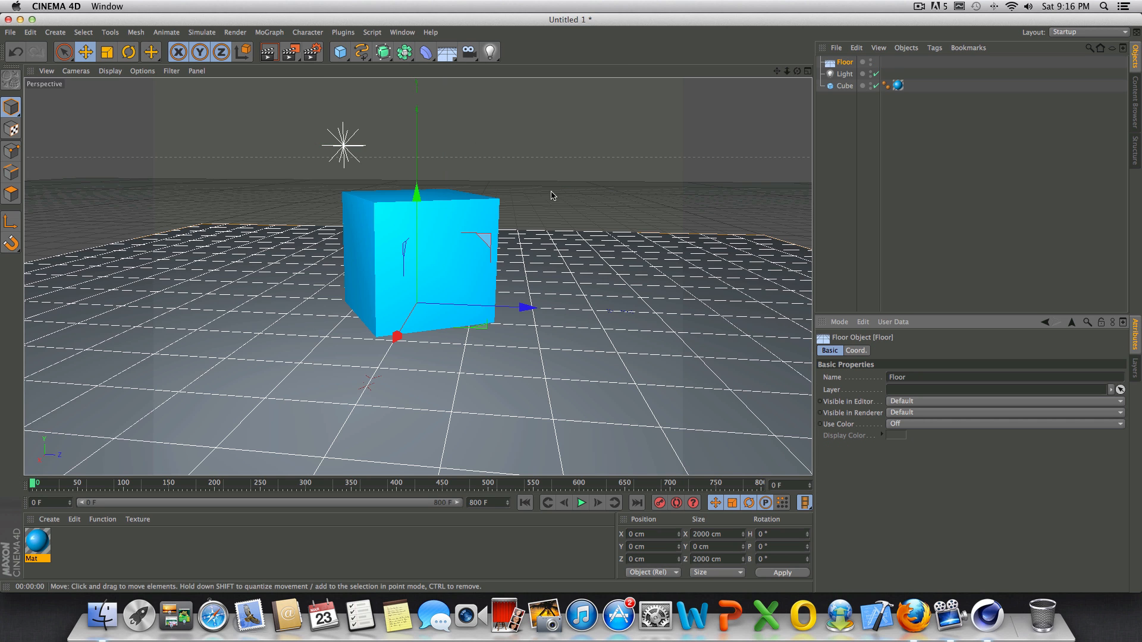
{"action": "left_click", "coordinate": [269, 52]}
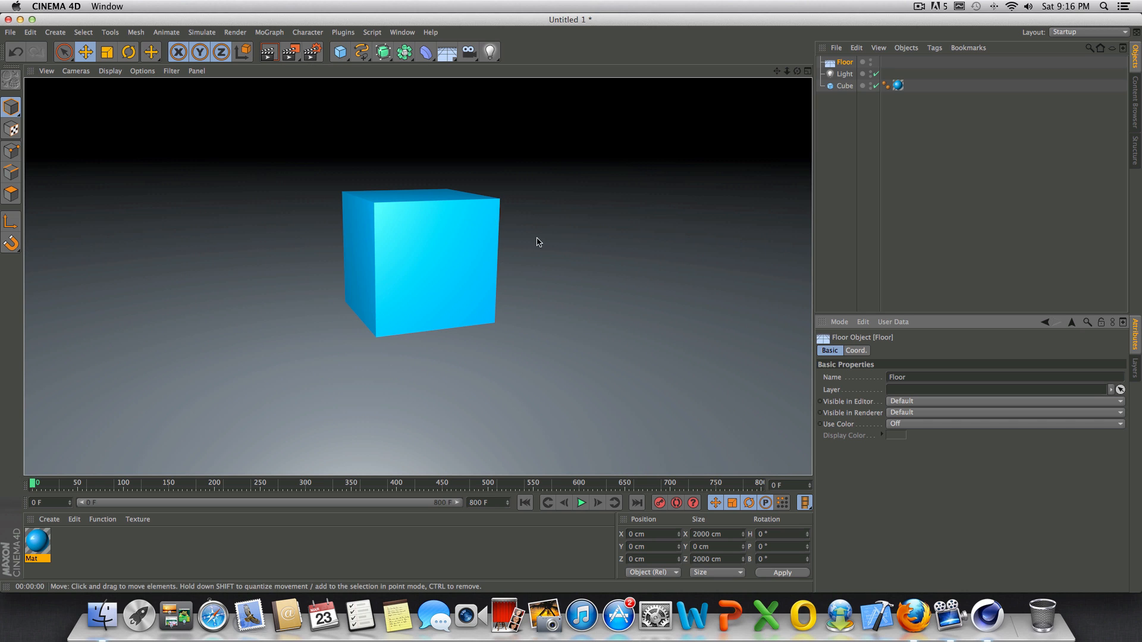
- Set the light's shadow to Shadow Maps (Soft) and render the perspective view
{"action": "left_click", "coordinate": [852, 64]}
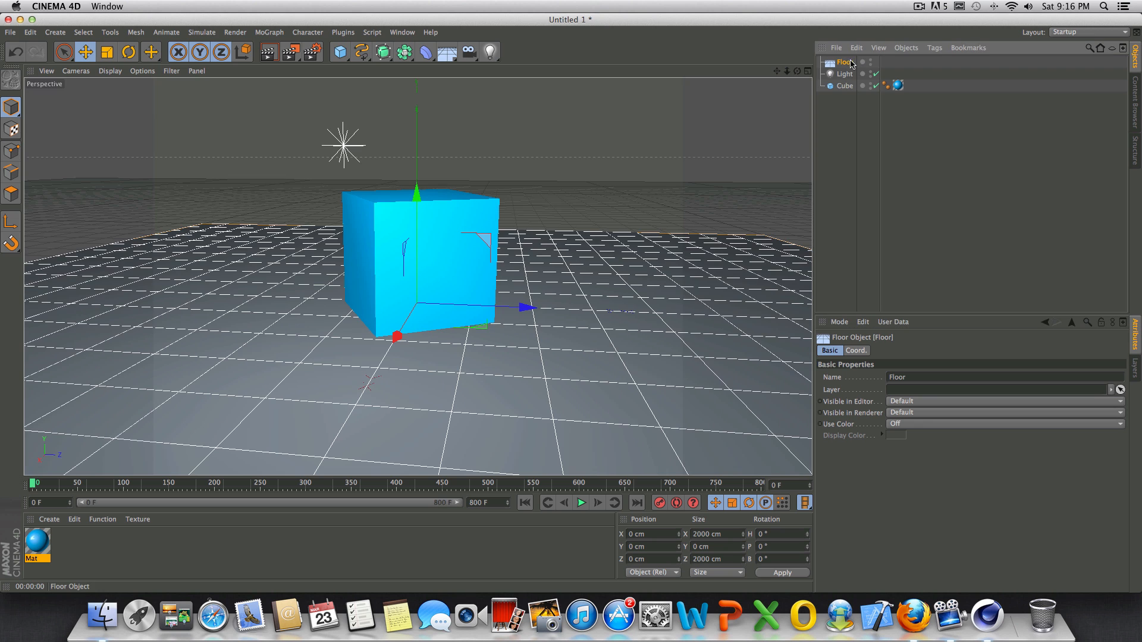
{"action": "left_click", "coordinate": [852, 76]}
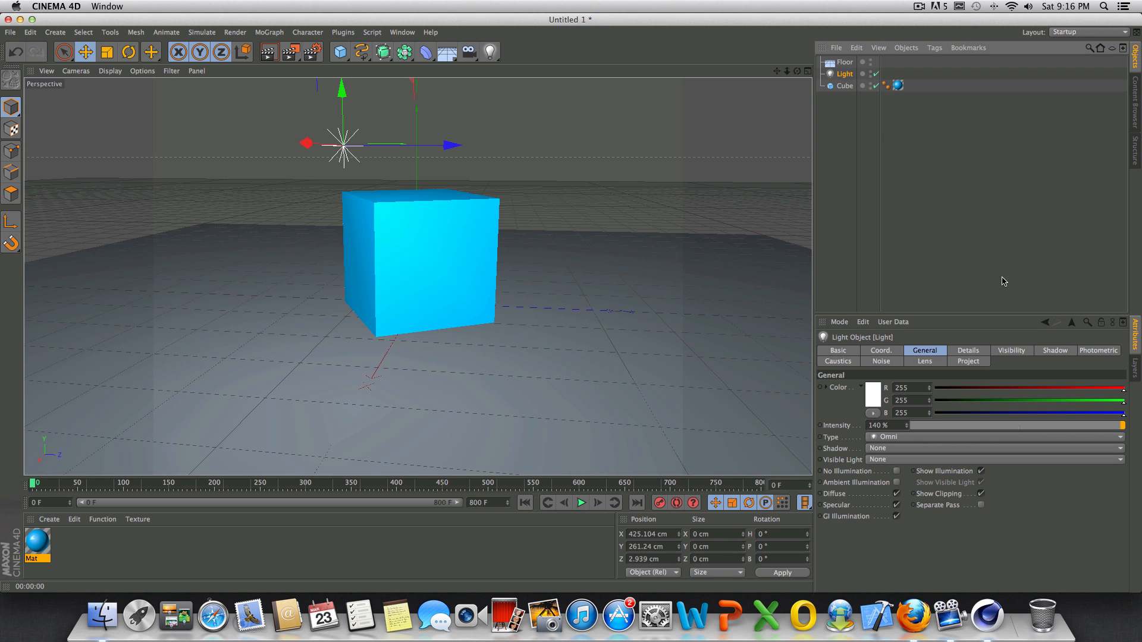
{"action": "left_click", "coordinate": [949, 450]}
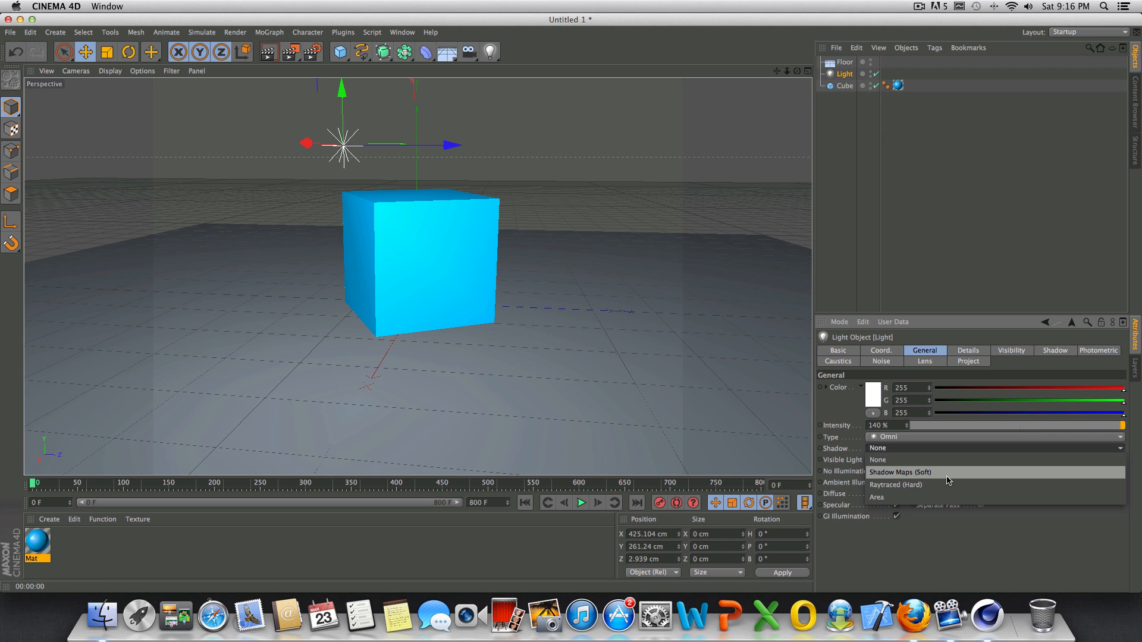
{"action": "left_click", "coordinate": [947, 481]}
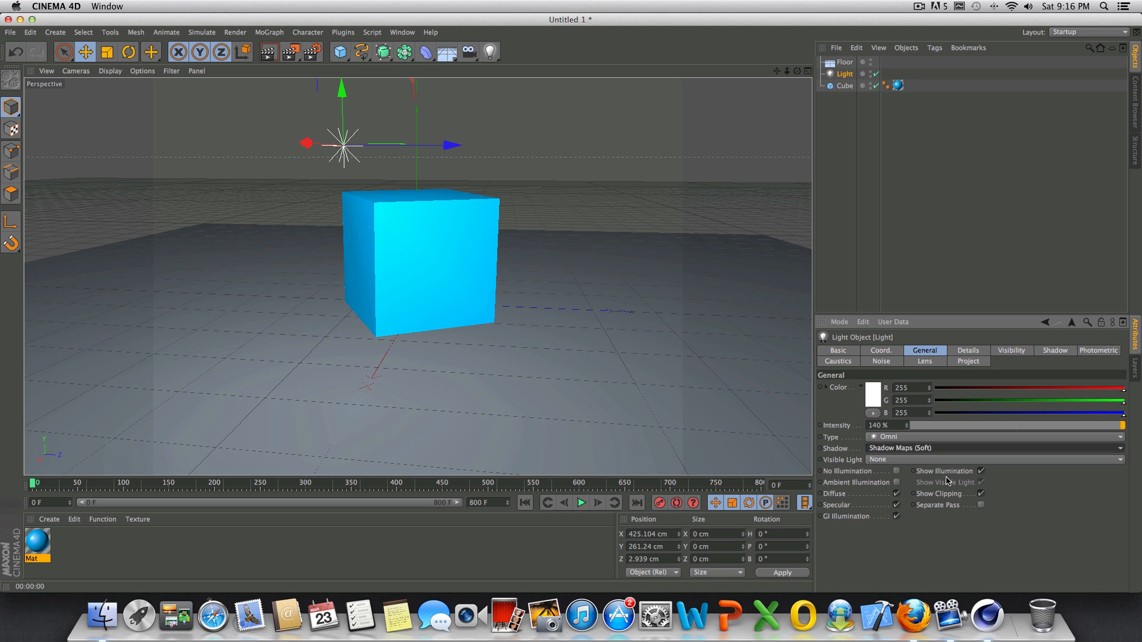
{"action": "left_click", "coordinate": [267, 58]}
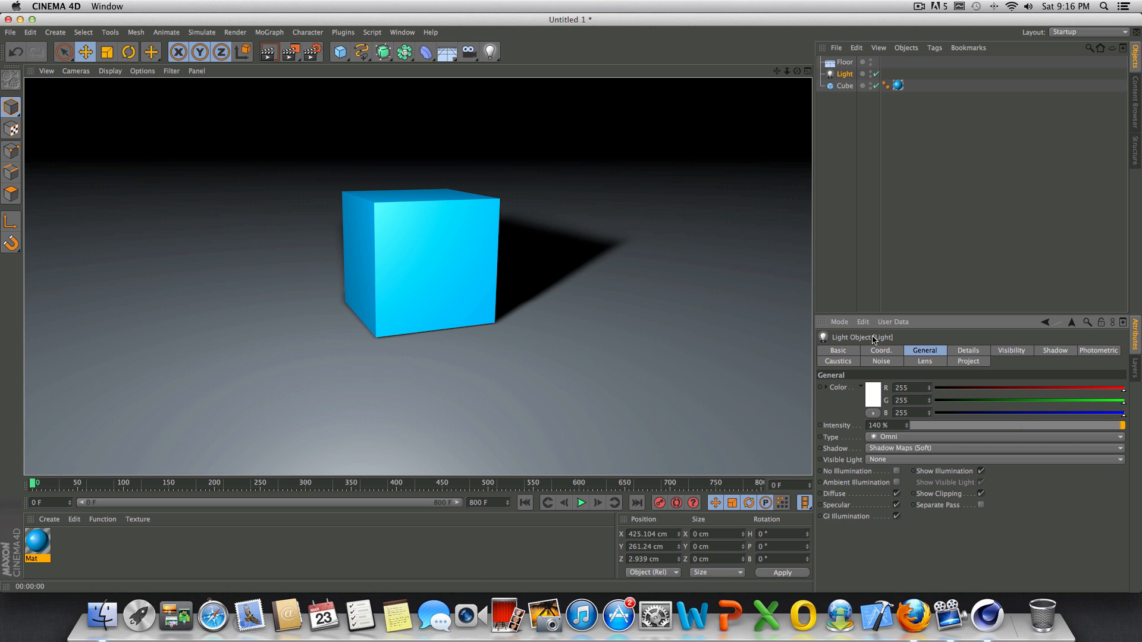
- Tint the light to RGB 226, 203, 255 with an intensity of 133 % and render the view
{"action": "left_click", "coordinate": [842, 75]}
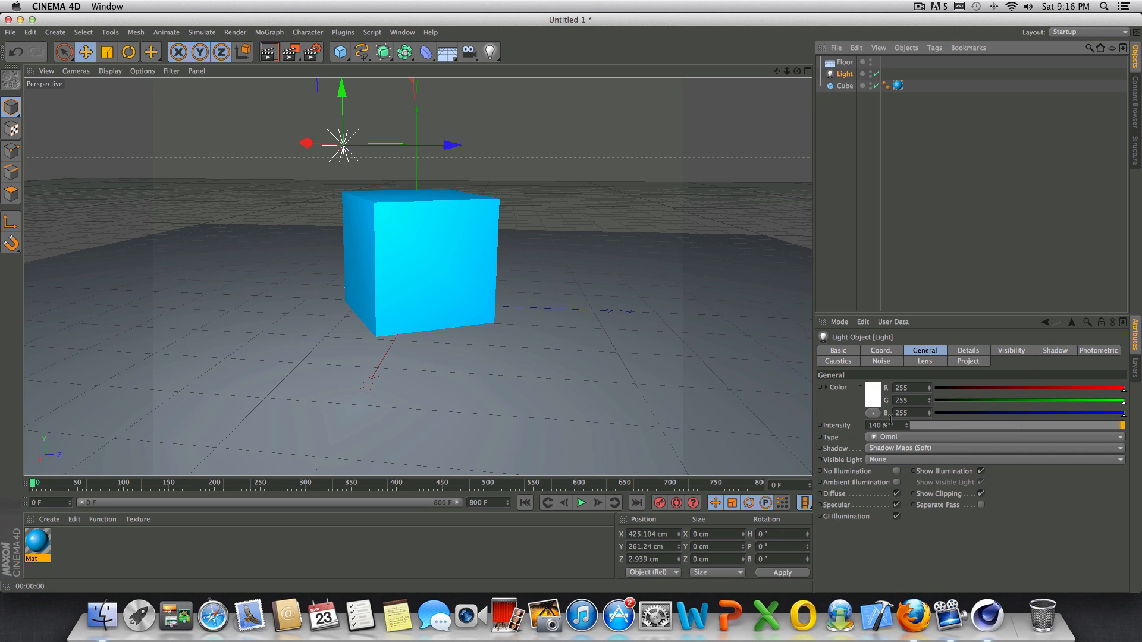
{"action": "left_click_drag", "start_coordinate": [905, 427], "coordinate": [905, 431]}
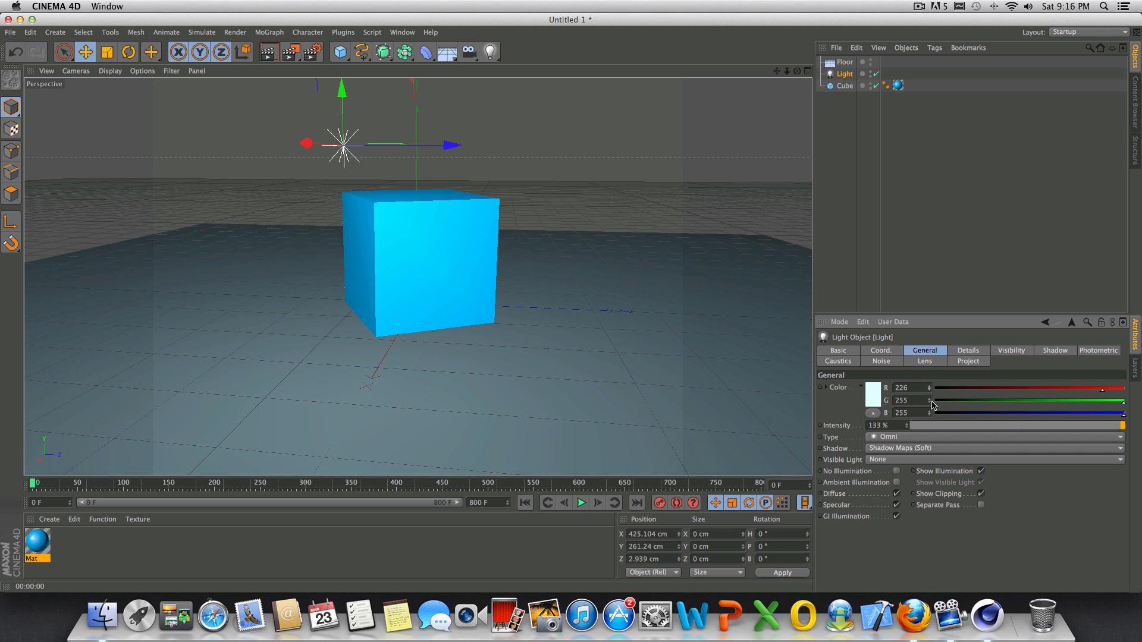
{"action": "left_click_drag", "start_coordinate": [929, 401], "coordinate": [929, 417]}
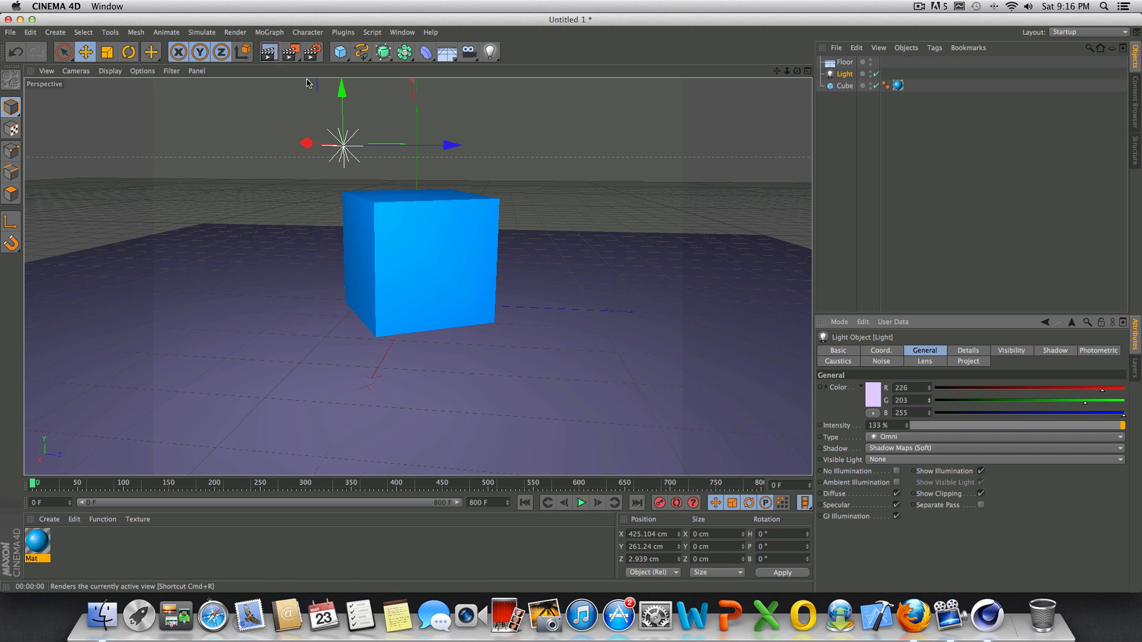
{"action": "left_click", "coordinate": [268, 52]}
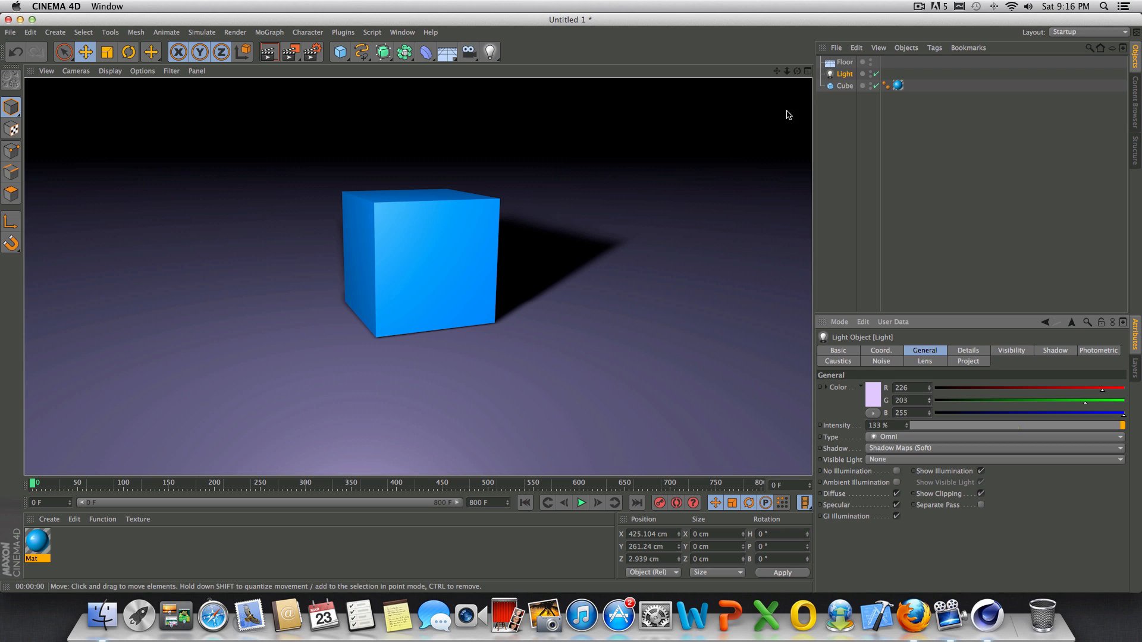
- Add an area light at about X 261 cm, Y 226 cm and set its shadow to Shadow Maps (Soft)
{"action": "left_click", "coordinate": [496, 59]}
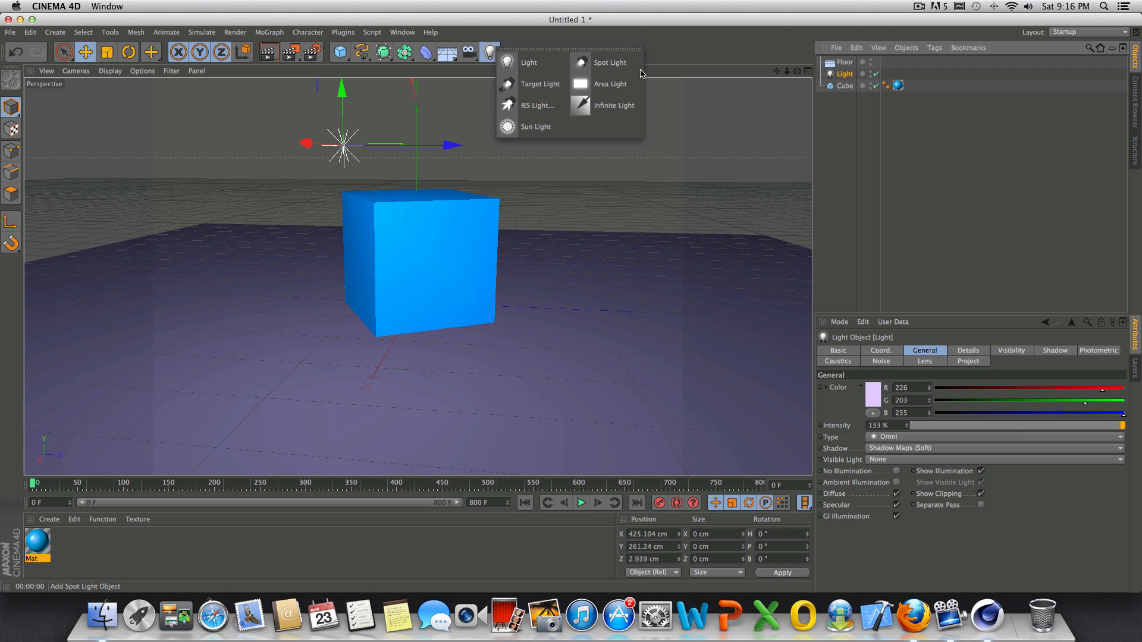
{"action": "left_click", "coordinate": [611, 84]}
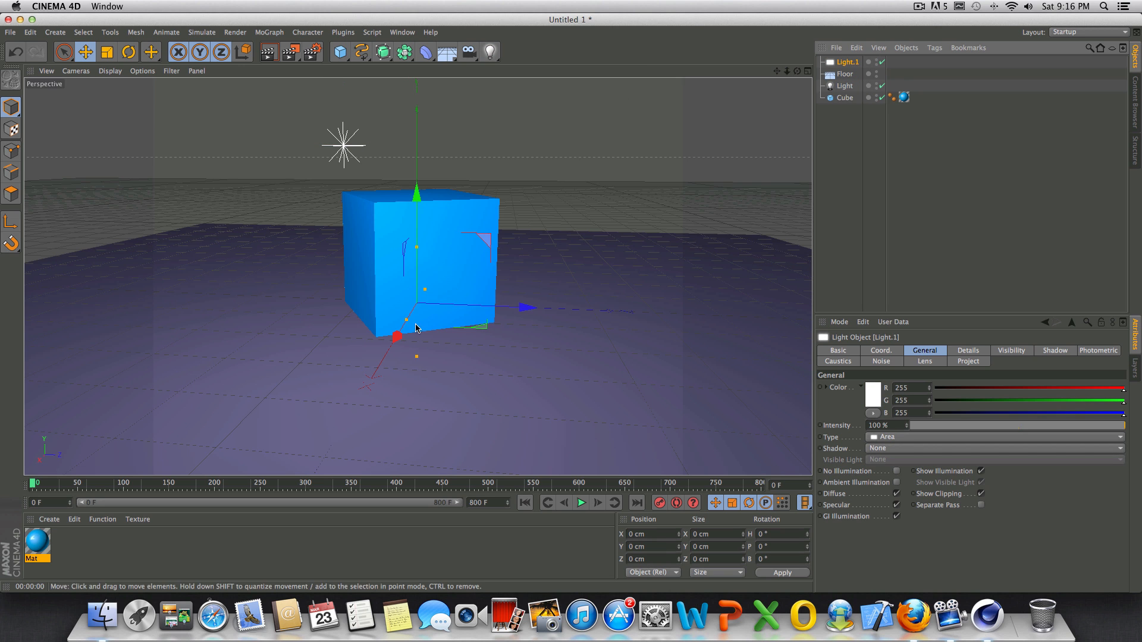
{"action": "left_click_drag", "start_coordinate": [417, 328], "coordinate": [382, 179]}
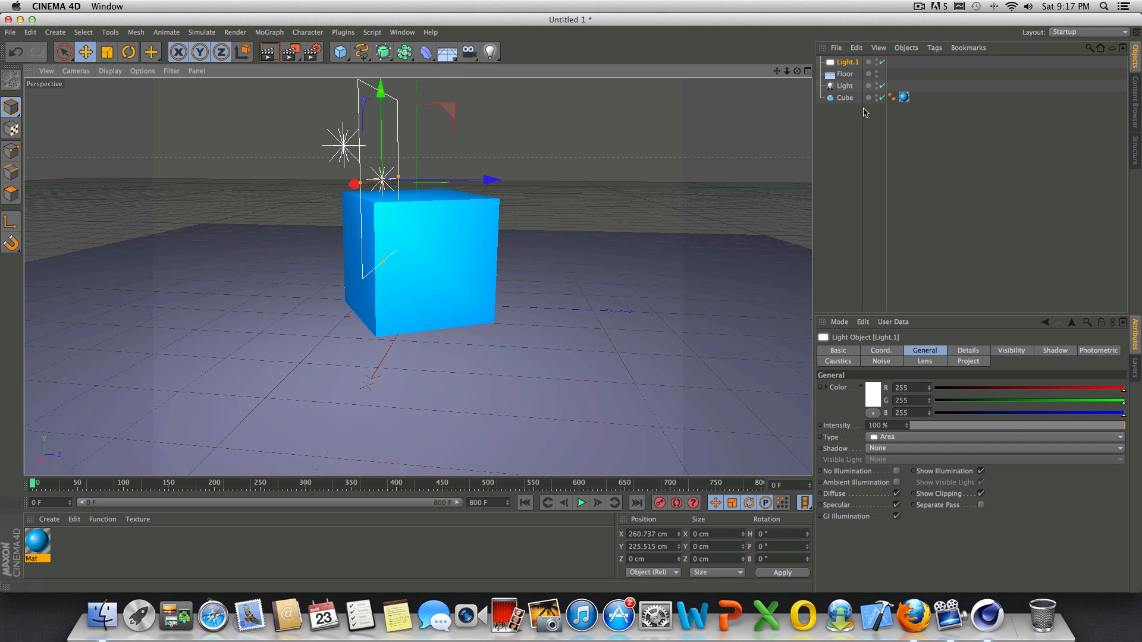
{"action": "left_click", "coordinate": [945, 449]}
{"action": "left_click", "coordinate": [947, 473]}
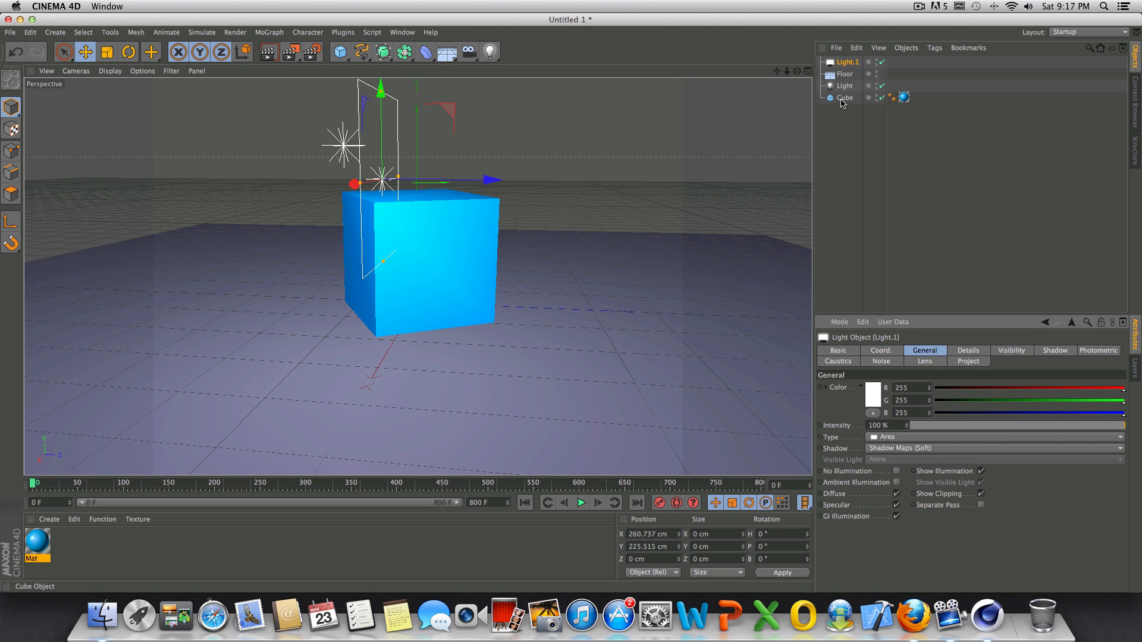
- Delete the original omni light from the scene
{"action": "left_click", "coordinate": [844, 86]}
{"action": "key", "text": "Delete"}
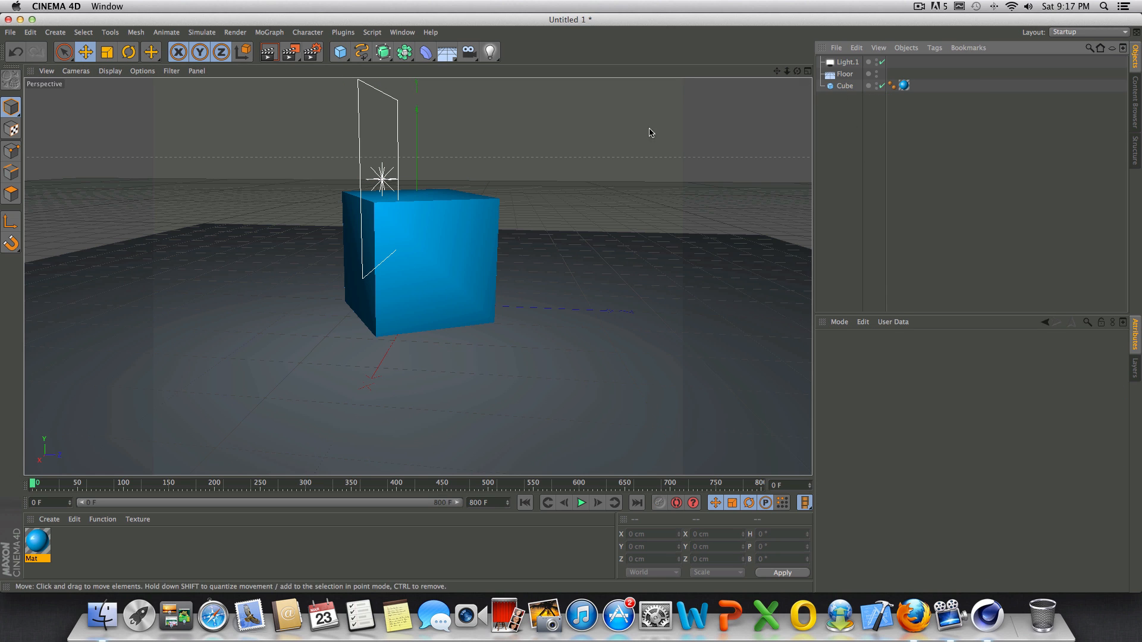
- Rotate the area light to a heading of 82°, move it to about X 447 cm, Z -26 cm, and render the view
{"action": "left_click", "coordinate": [836, 64]}
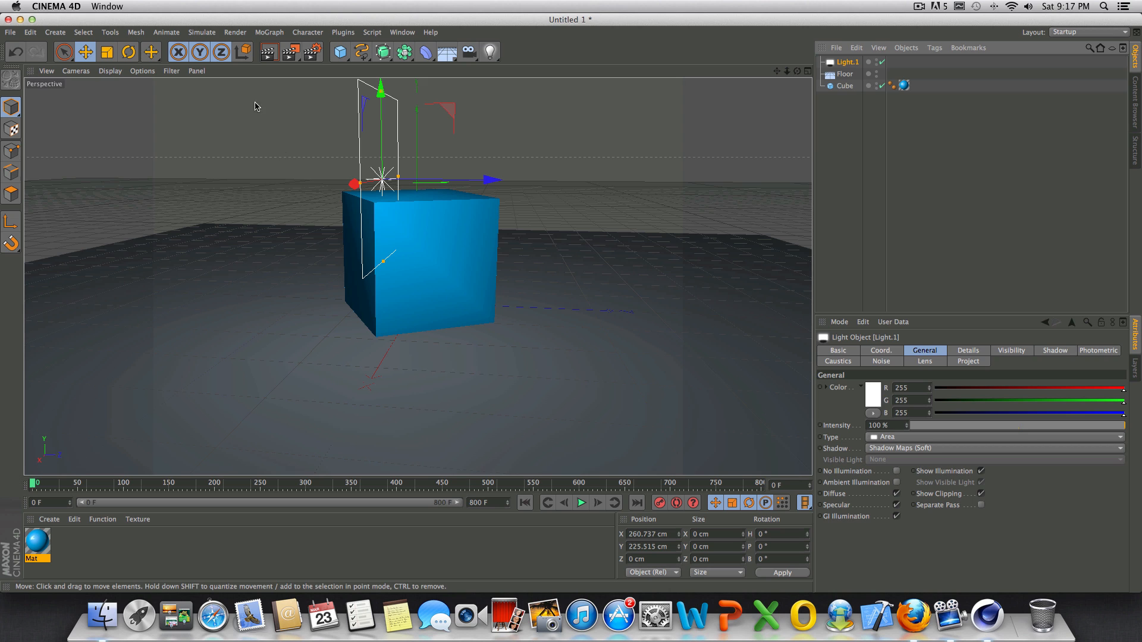
{"action": "key", "text": "r"}
{"action": "left_click_drag", "start_coordinate": [346, 180], "coordinate": [332, 220]}
{"action": "left_click", "coordinate": [87, 52]}
{"action": "left_click", "coordinate": [268, 53]}
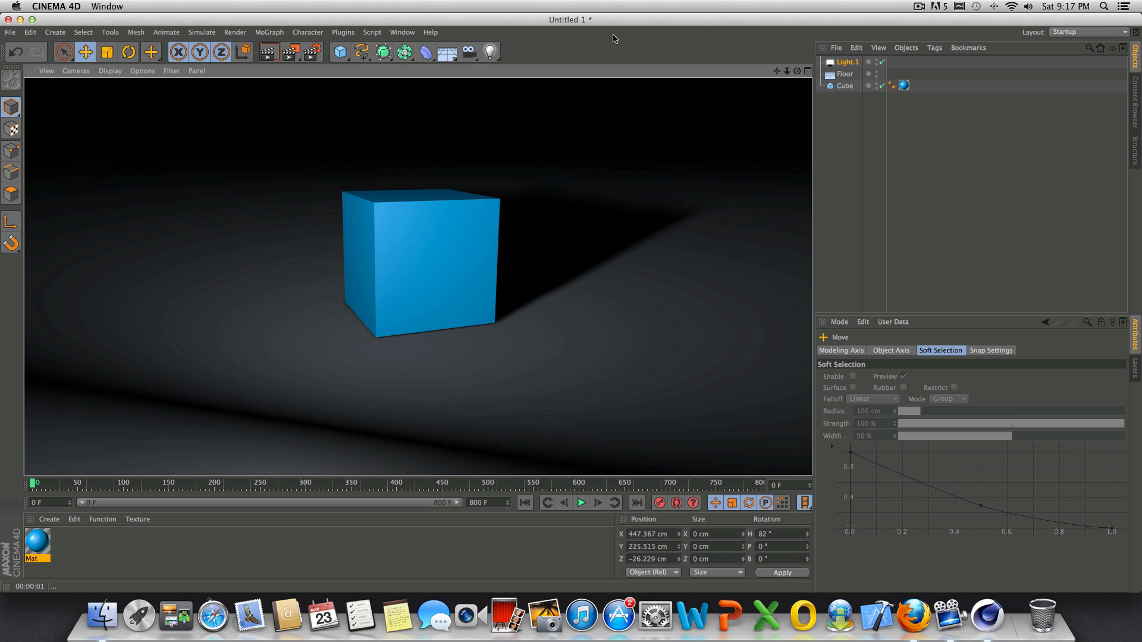
- Delete the area light from the scene
{"action": "left_click", "coordinate": [849, 63]}
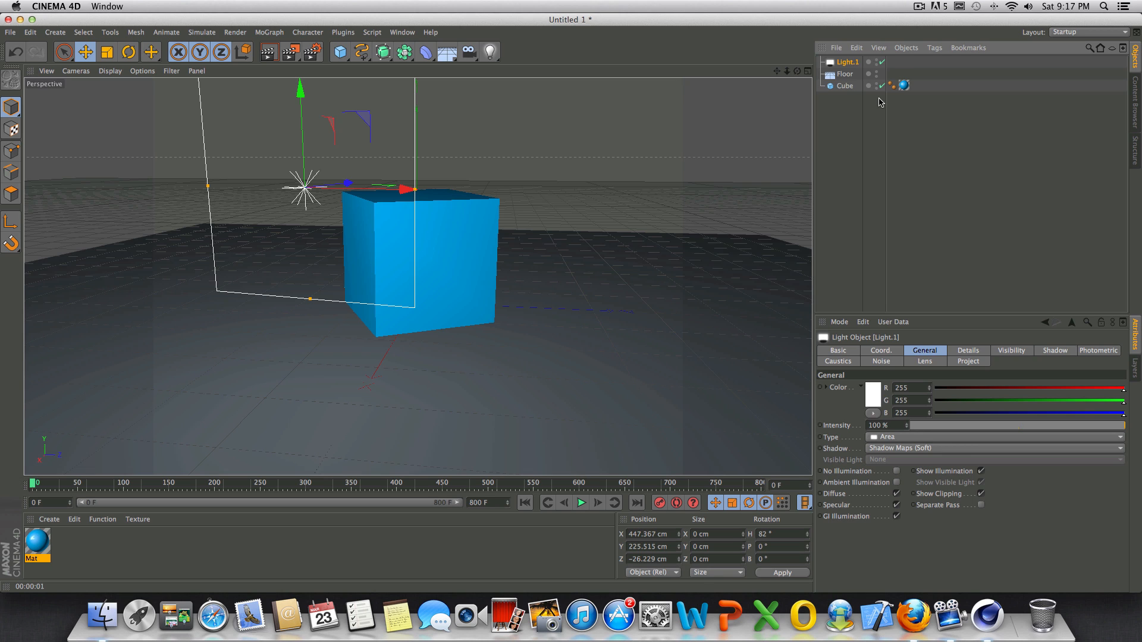
{"action": "key", "text": "Delete"}
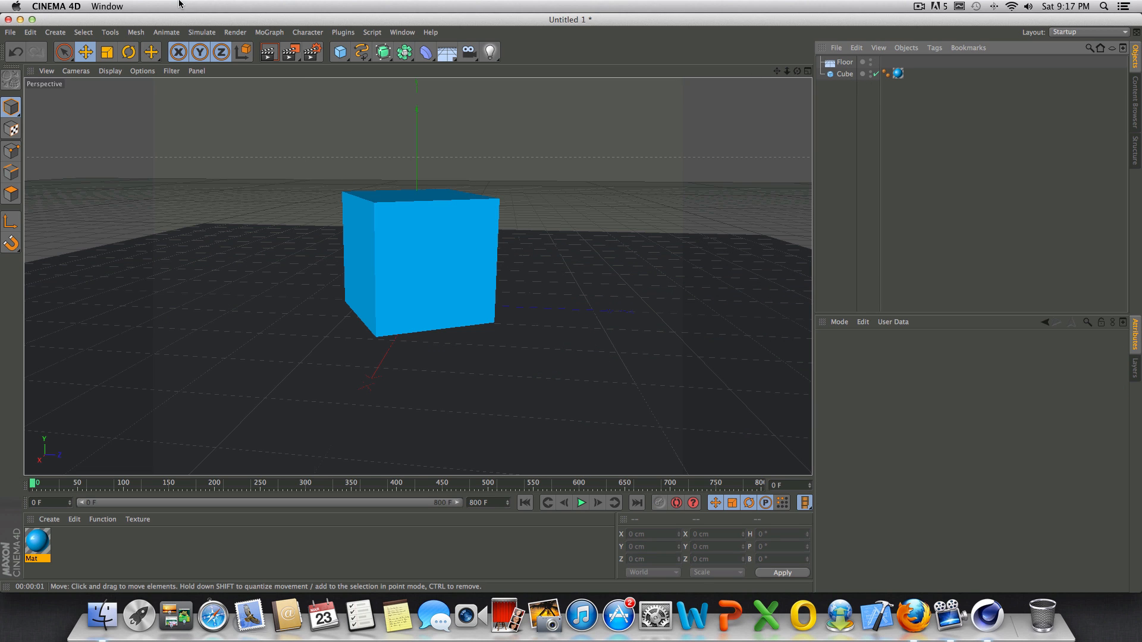
- Open the render settings and move their window clear of the middle of the scene
{"action": "left_click", "coordinate": [315, 56]}
{"action": "left_click_drag", "start_coordinate": [286, 28], "coordinate": [649, 159]}
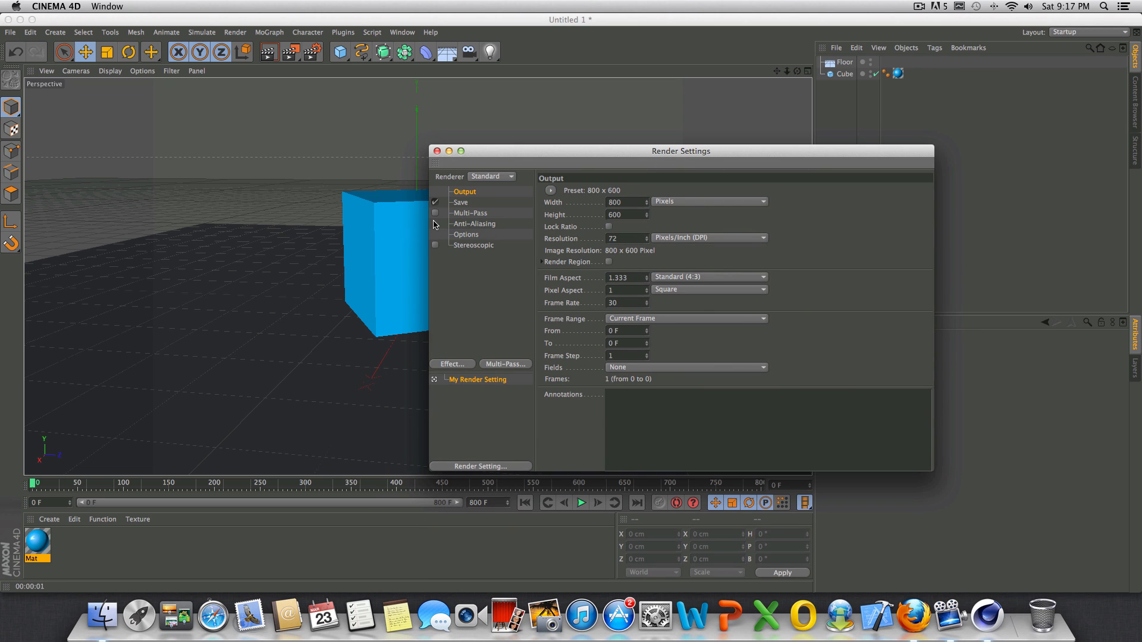
{"action": "left_click_drag", "start_coordinate": [480, 154], "coordinate": [330, 86]}
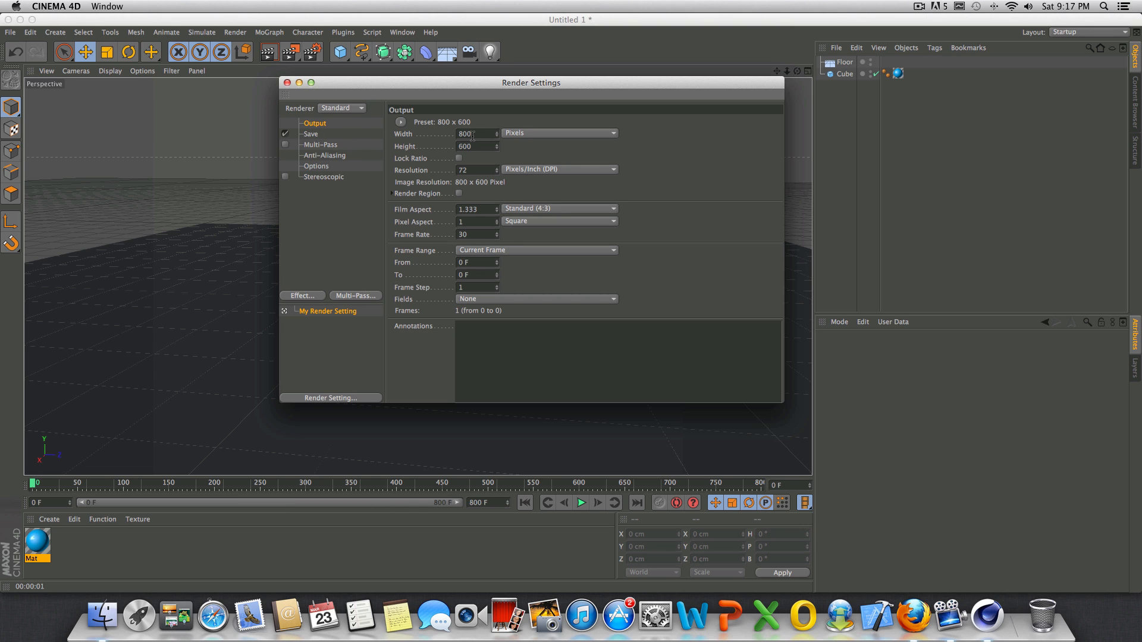
- Look through the output size presets, including the Screen resolutions, without picking one
{"action": "left_click_drag", "start_coordinate": [486, 135], "coordinate": [426, 143]}
{"action": "left_click", "coordinate": [402, 123]}
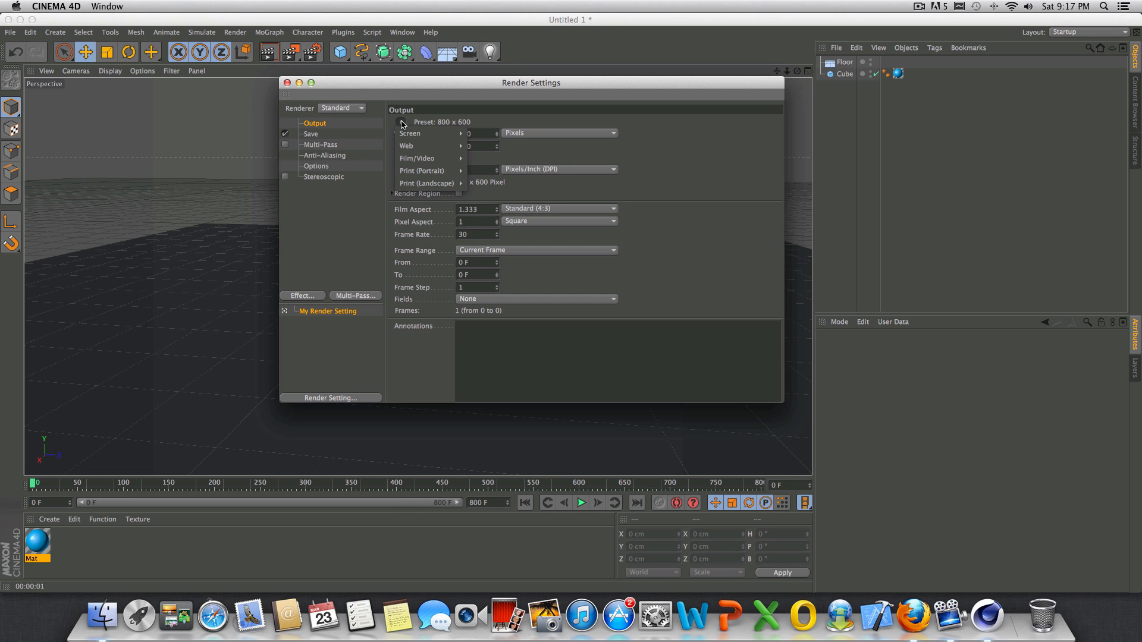
{"action": "left_click", "coordinate": [403, 124]}
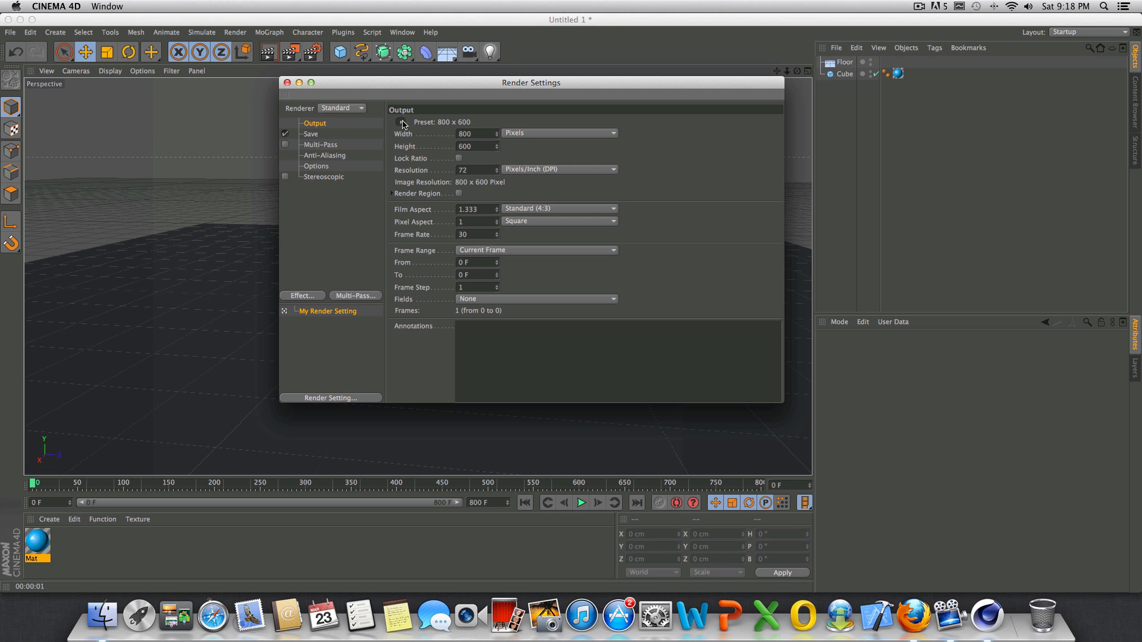
{"action": "left_click", "coordinate": [402, 122]}
{"action": "mouse_move", "coordinate": [435, 160]}
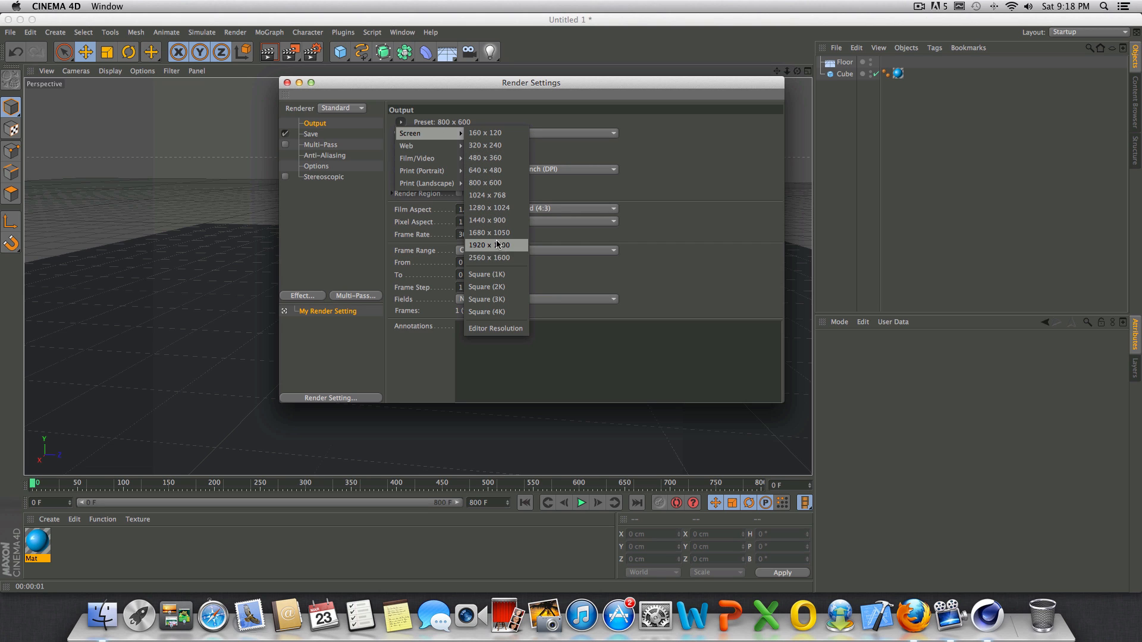
{"action": "left_click", "coordinate": [489, 112]}
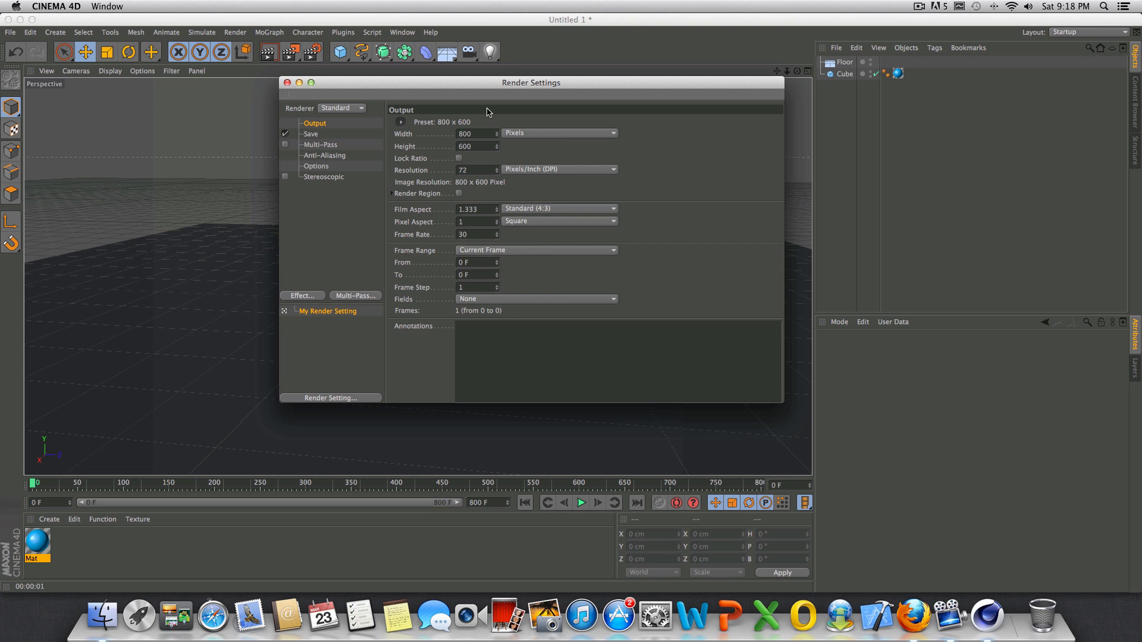
- Set the render output size to 1280 × 720 pixels
{"action": "left_click_drag", "start_coordinate": [483, 135], "coordinate": [422, 130]}
{"action": "type", "text": "1280"}
{"action": "key", "text": "Tab"}
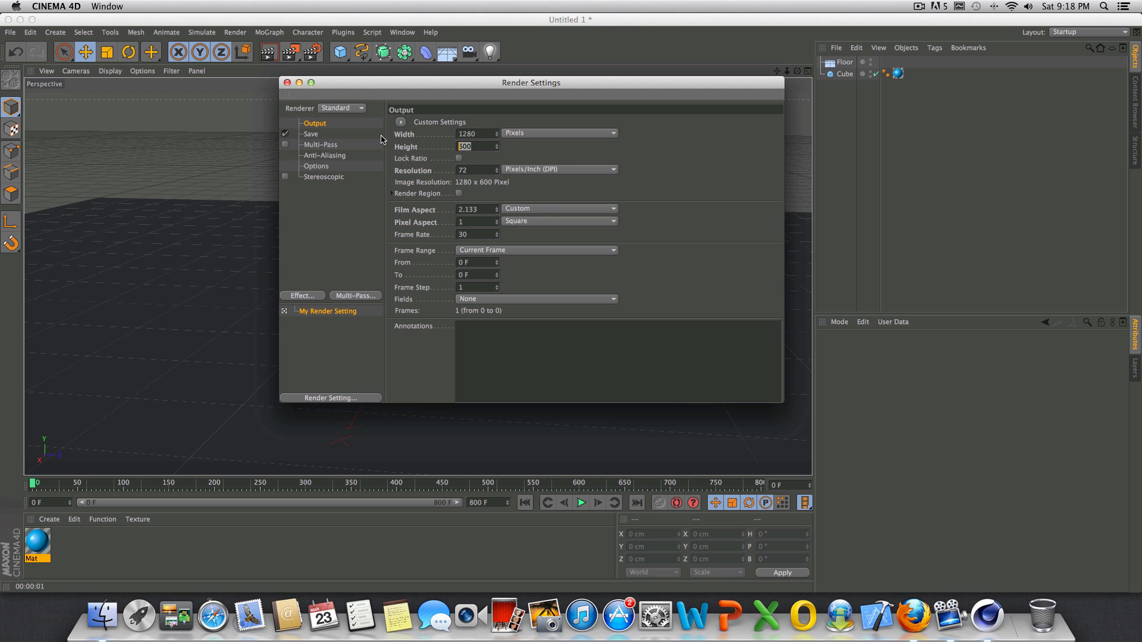
{"action": "type", "text": "720"}
{"action": "key", "text": "Return"}
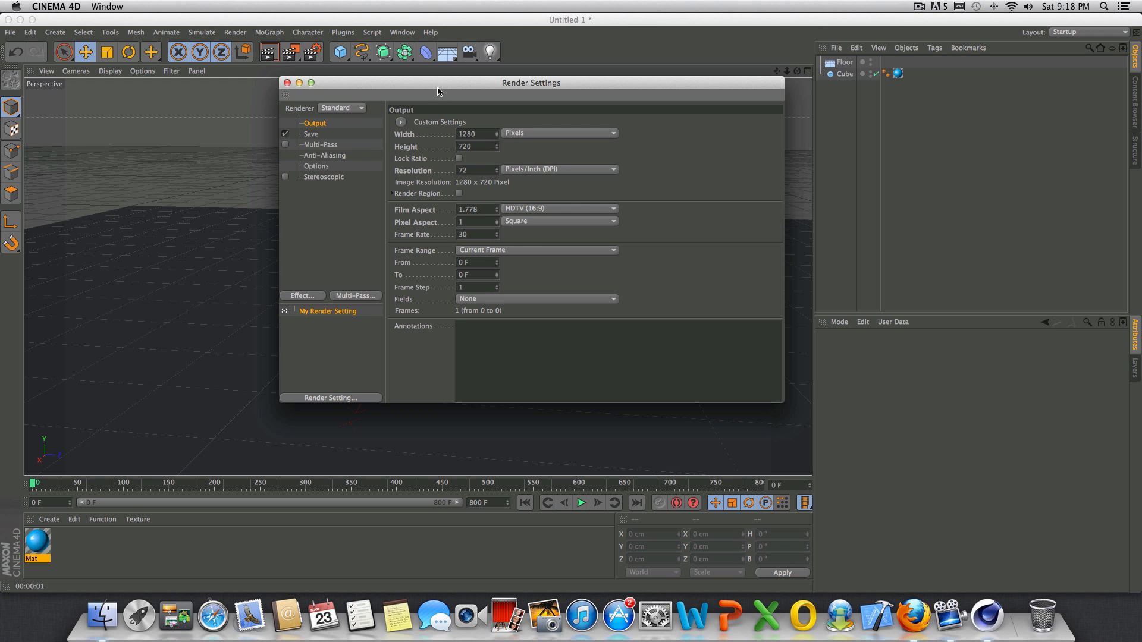
- Try the All Frames and Current Frame ranges for the render output and settle on All Frames
{"action": "left_click_drag", "start_coordinate": [438, 91], "coordinate": [395, 73]}
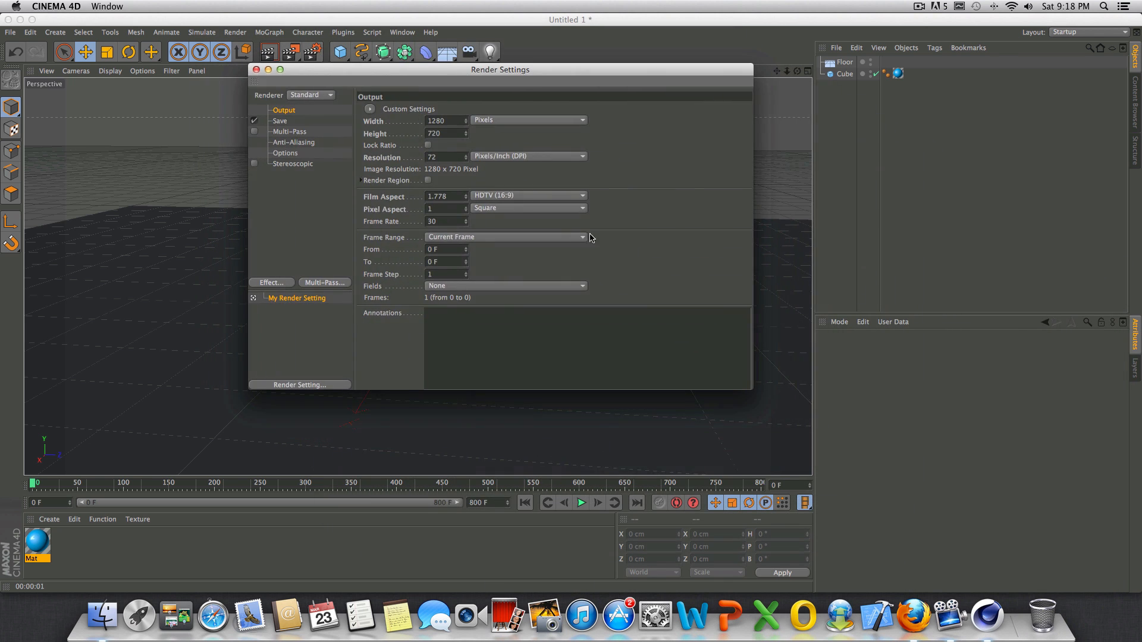
{"action": "left_click", "coordinate": [458, 238]}
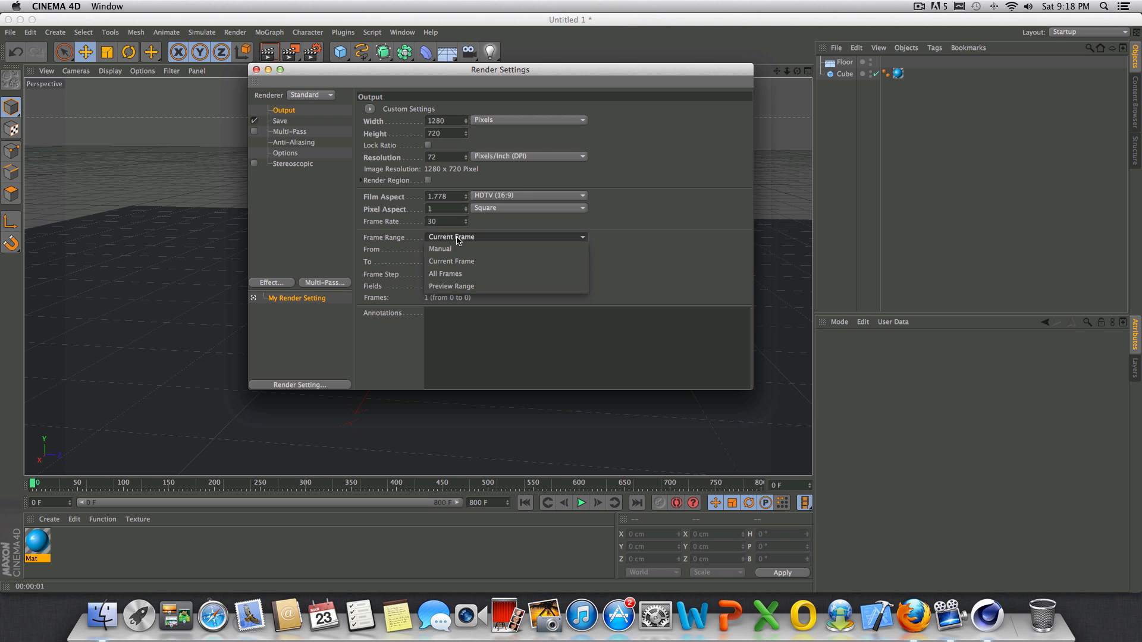
{"action": "left_click", "coordinate": [459, 248]}
{"action": "left_click", "coordinate": [443, 239]}
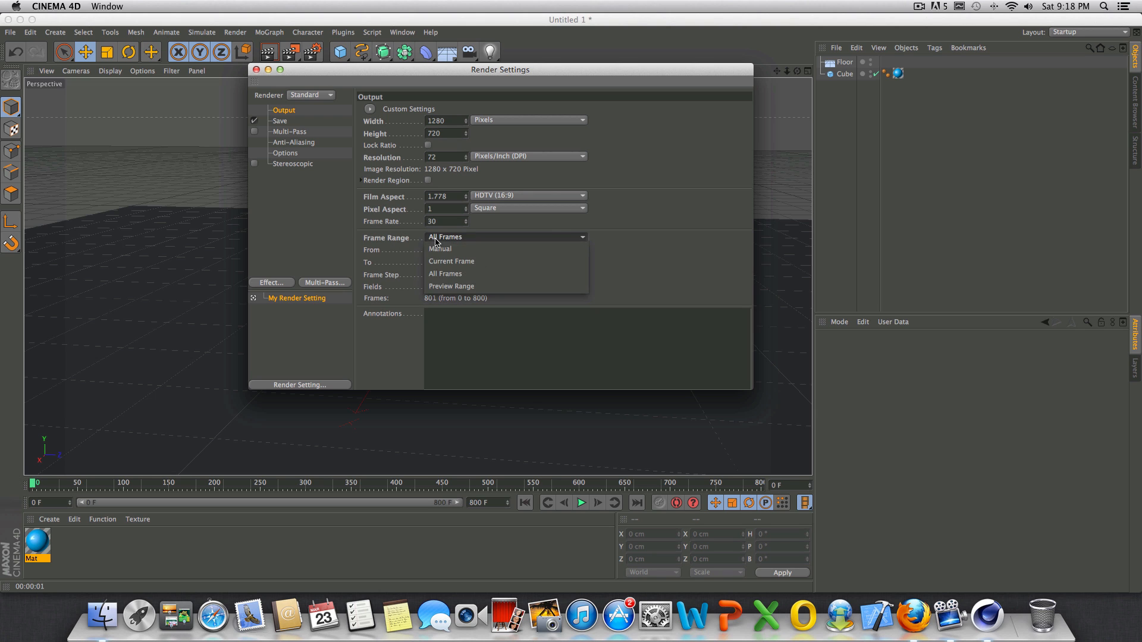
{"action": "left_click", "coordinate": [453, 242]}
{"action": "left_click", "coordinate": [453, 243]}
{"action": "left_click", "coordinate": [456, 228]}
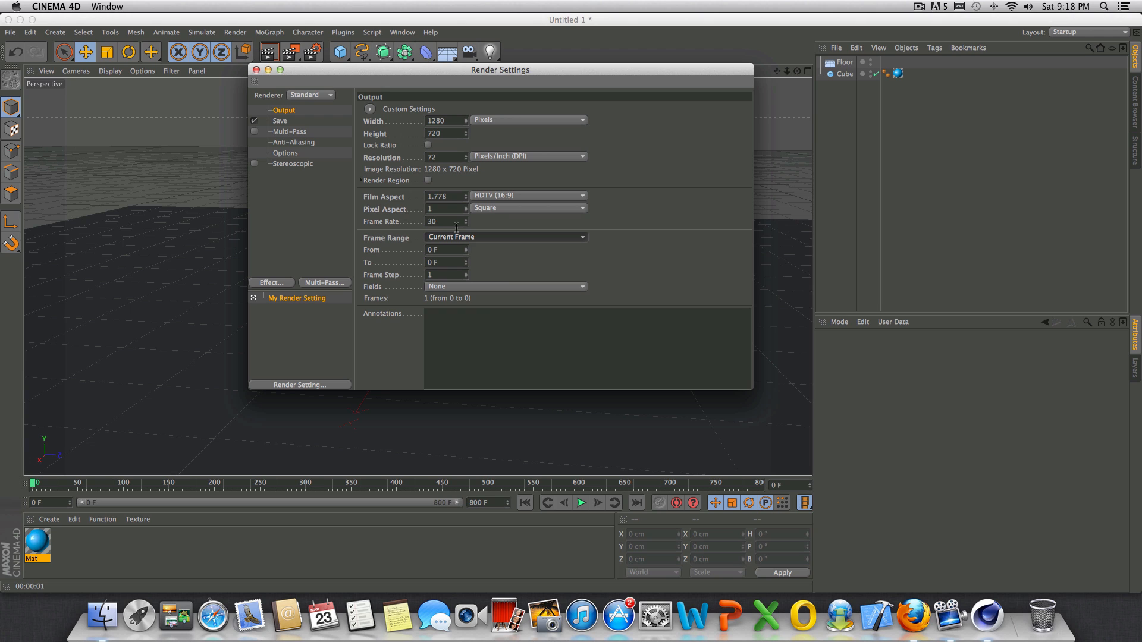
{"action": "left_click", "coordinate": [513, 238]}
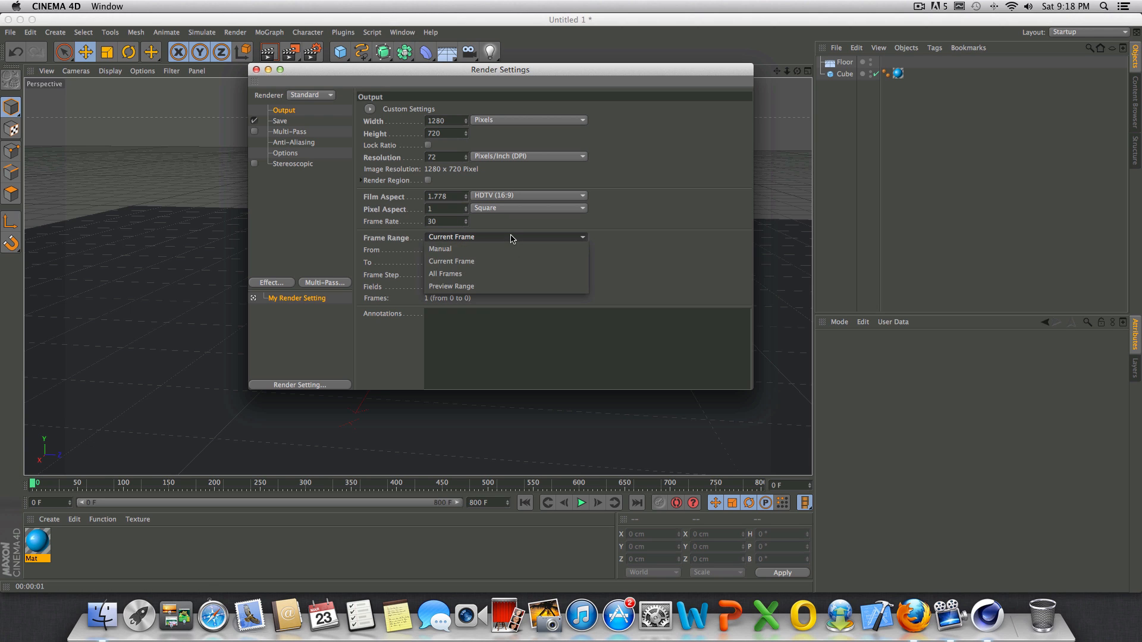
{"action": "left_click", "coordinate": [514, 274]}
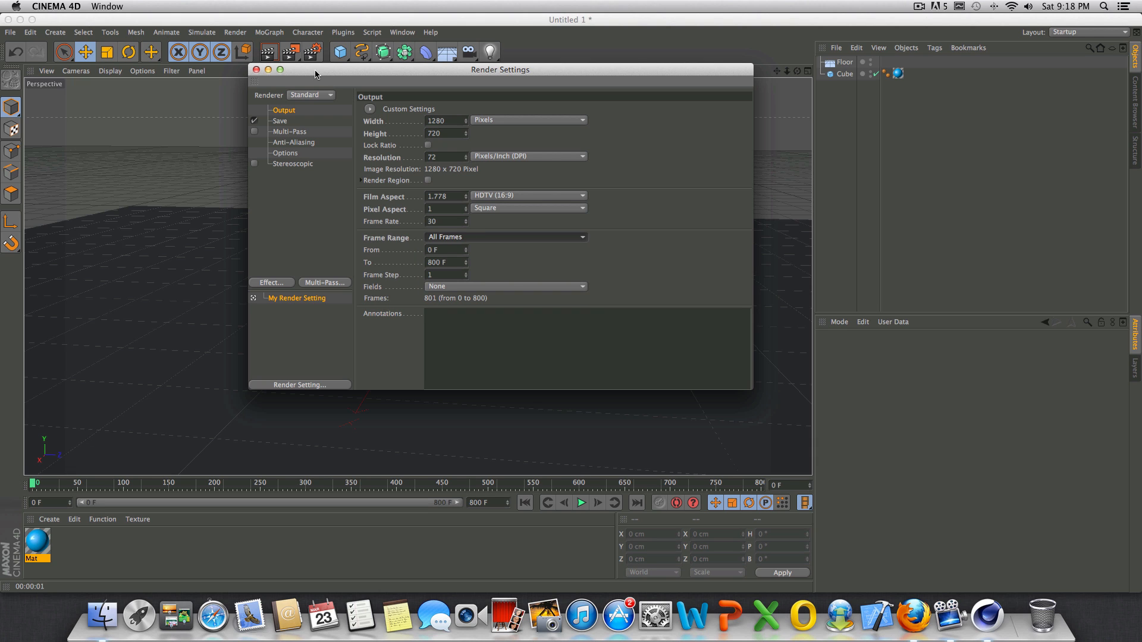
- Set the render save format to QuickTime Movie in the Save settings
{"action": "left_click", "coordinate": [285, 122]}
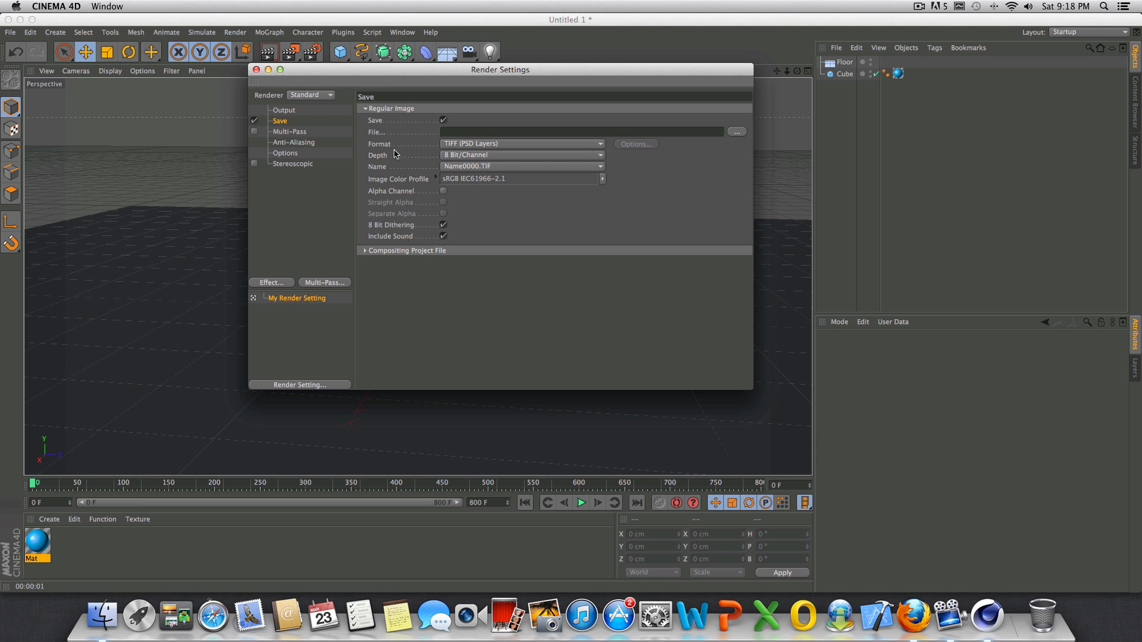
{"action": "left_click_drag", "start_coordinate": [496, 73], "coordinate": [524, 165]}
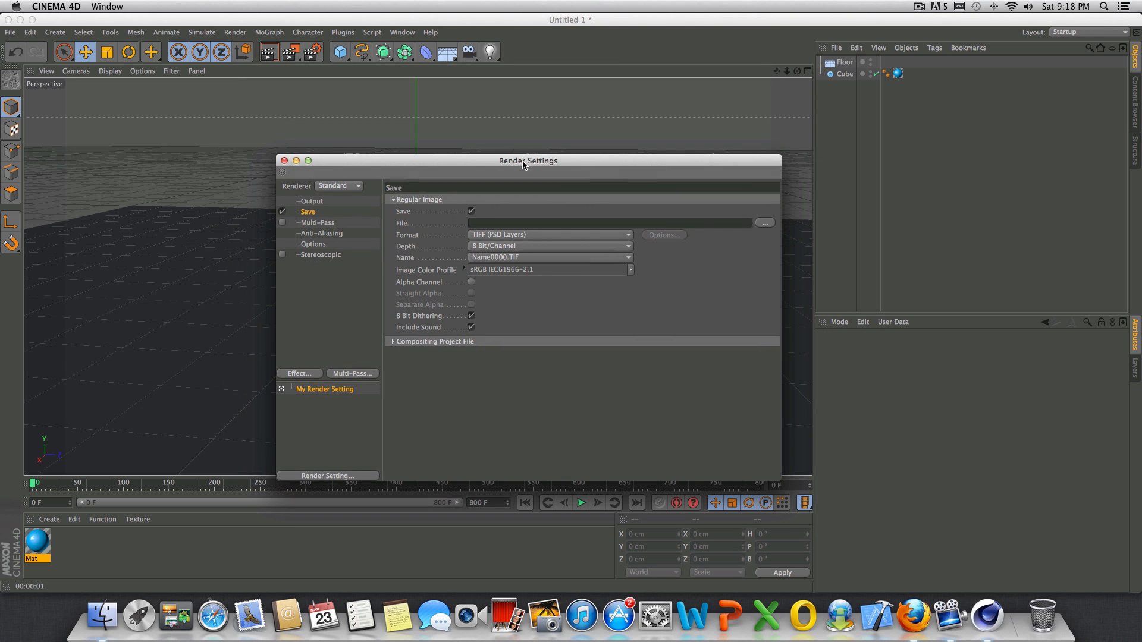
{"action": "left_click", "coordinate": [526, 237]}
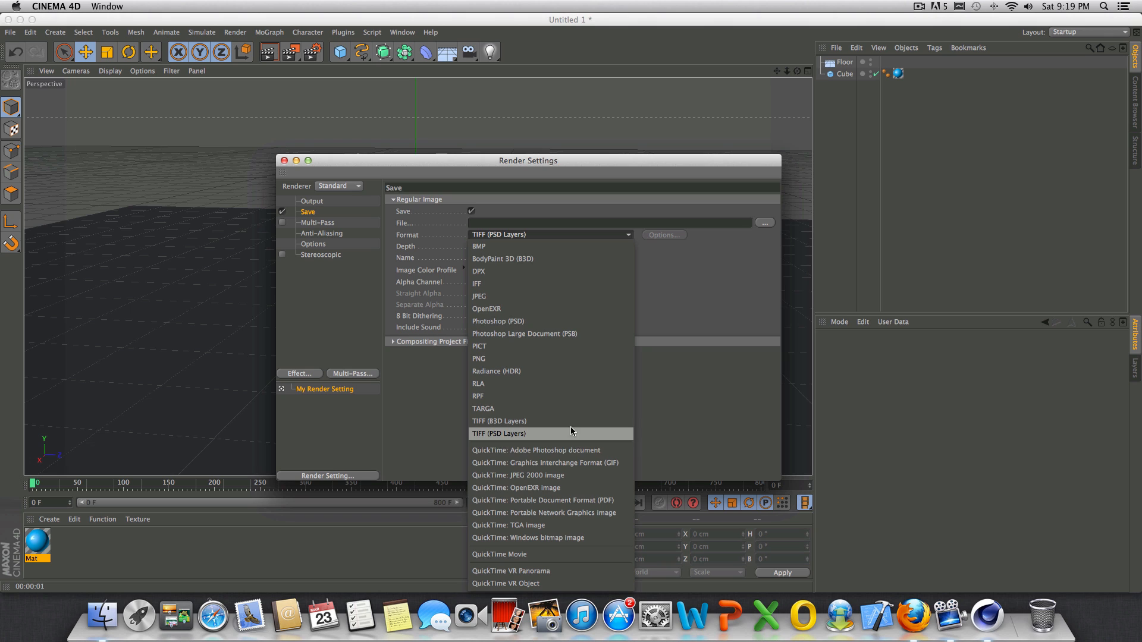
{"action": "left_click", "coordinate": [665, 290]}
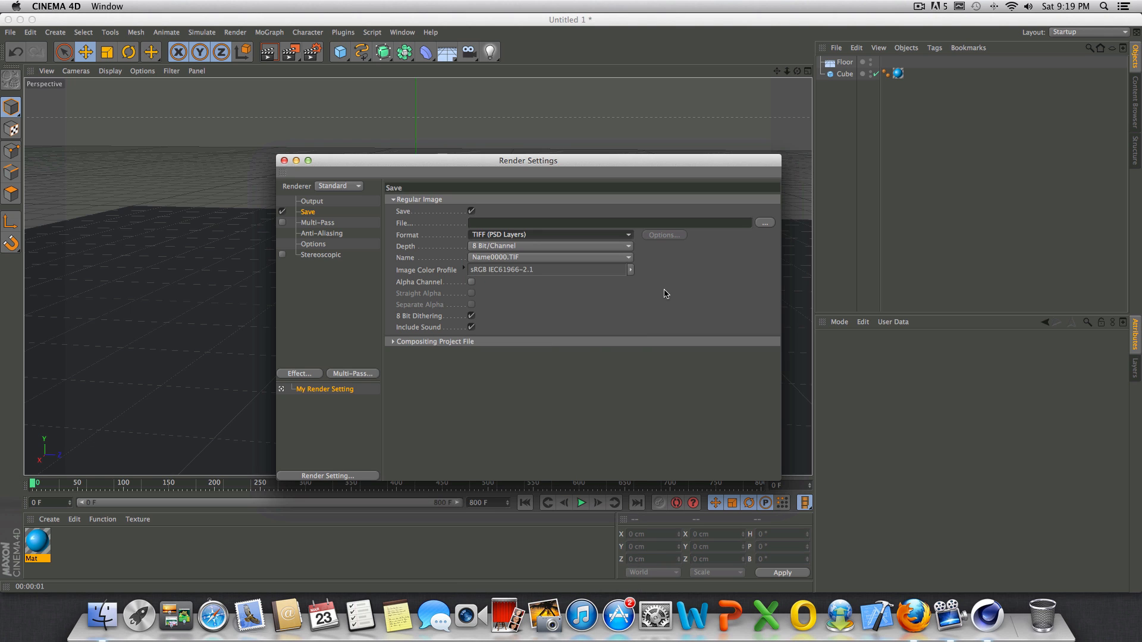
{"action": "left_click", "coordinate": [630, 236]}
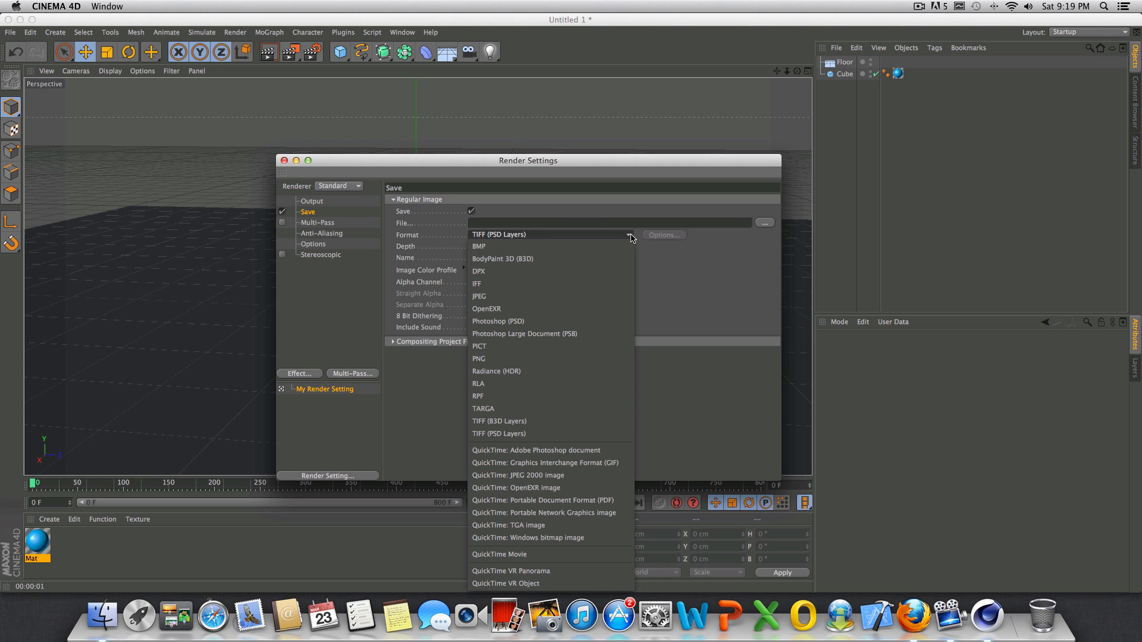
{"action": "left_click", "coordinate": [591, 557]}
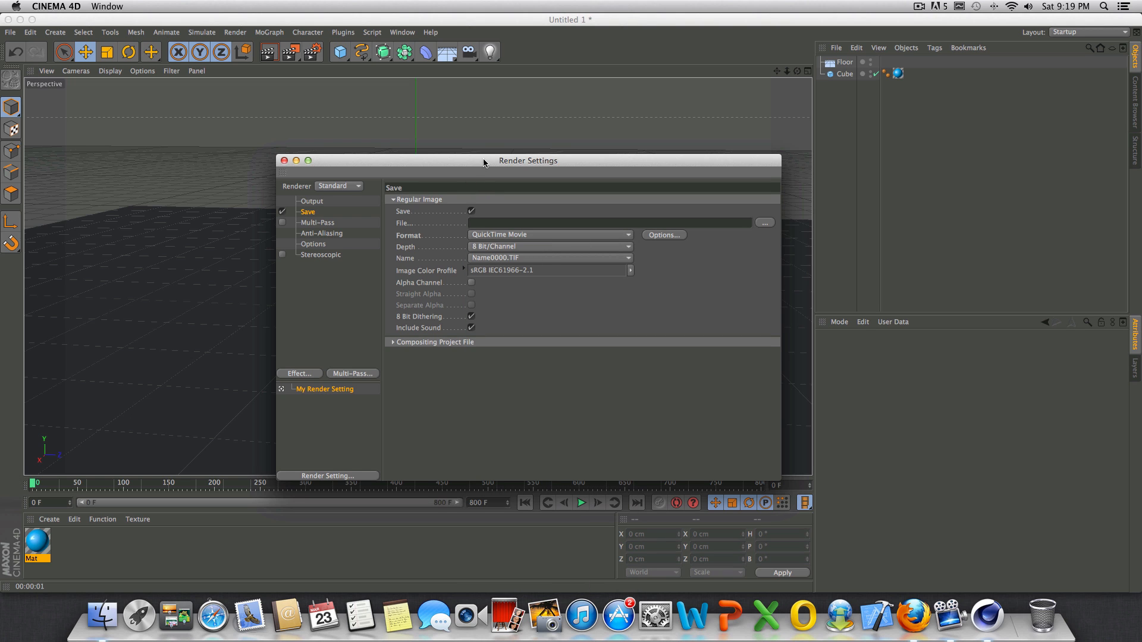
{"action": "left_click_drag", "start_coordinate": [484, 162], "coordinate": [434, 161]}
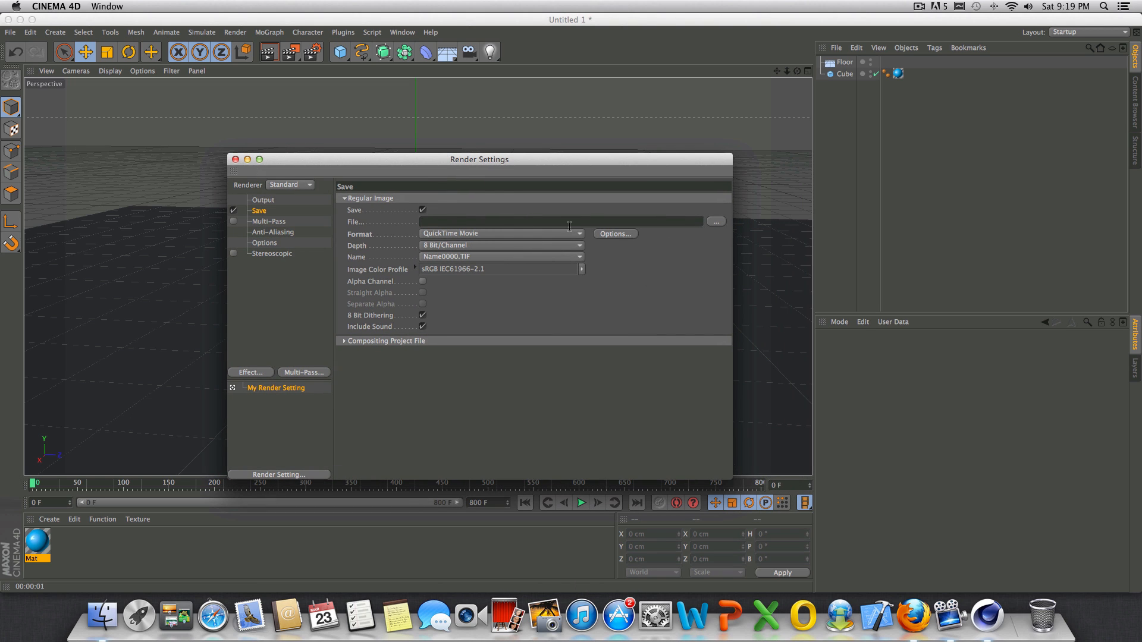
{"action": "left_click", "coordinate": [478, 237]}
{"action": "left_click", "coordinate": [478, 237]}
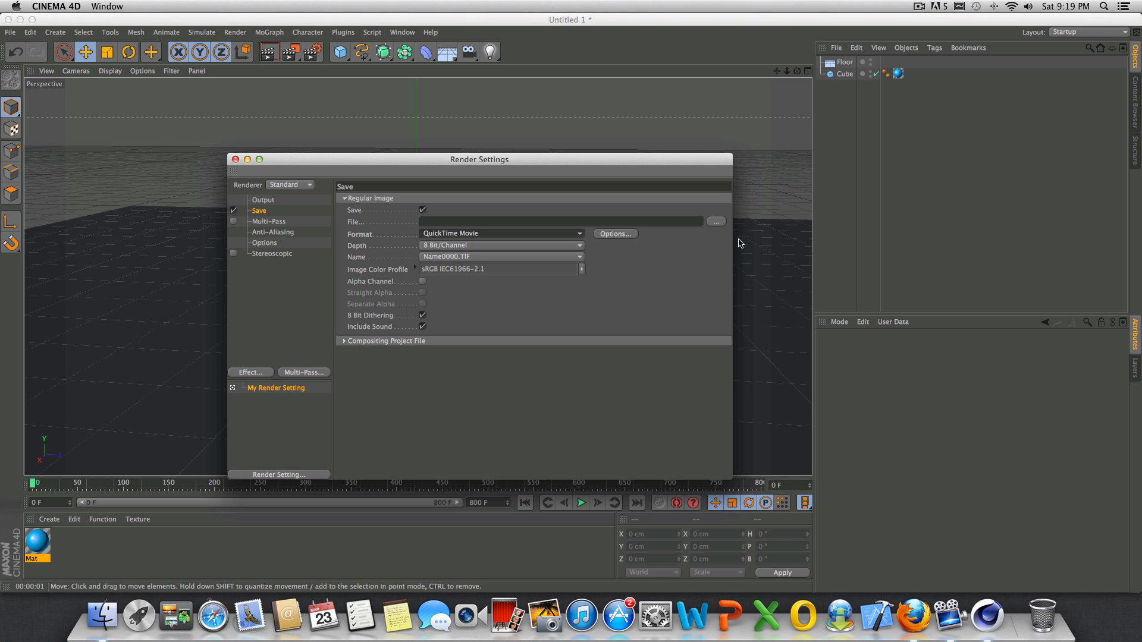
- Set the render's save file to the name Cube in the Desktop folder
{"action": "left_click", "coordinate": [716, 223]}
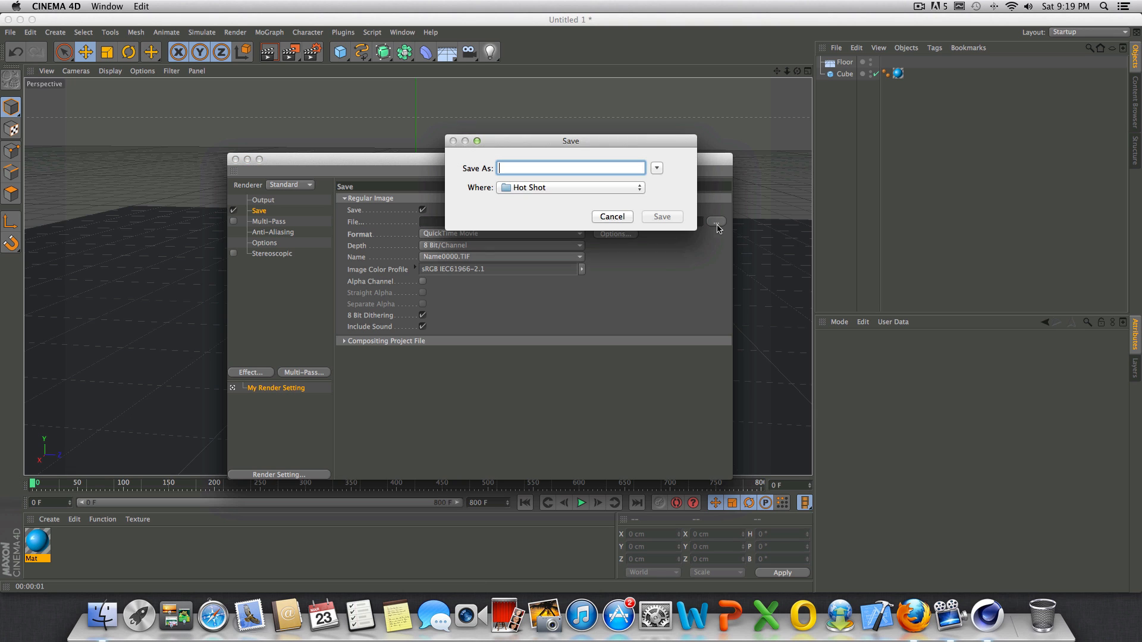
{"action": "left_click", "coordinate": [615, 189]}
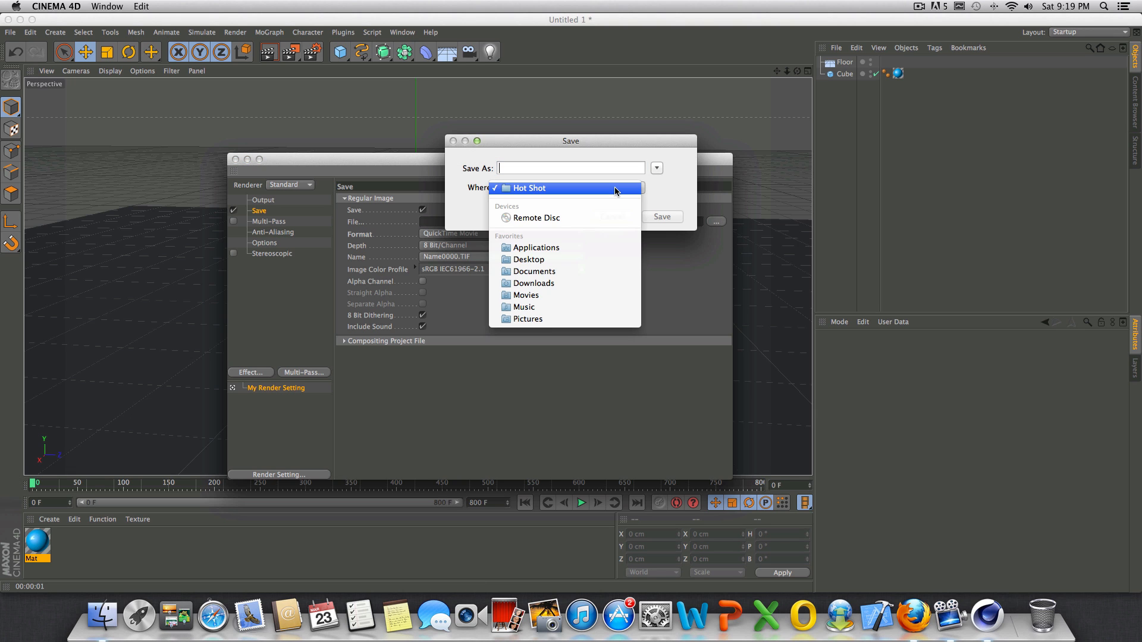
{"action": "left_click", "coordinate": [594, 260]}
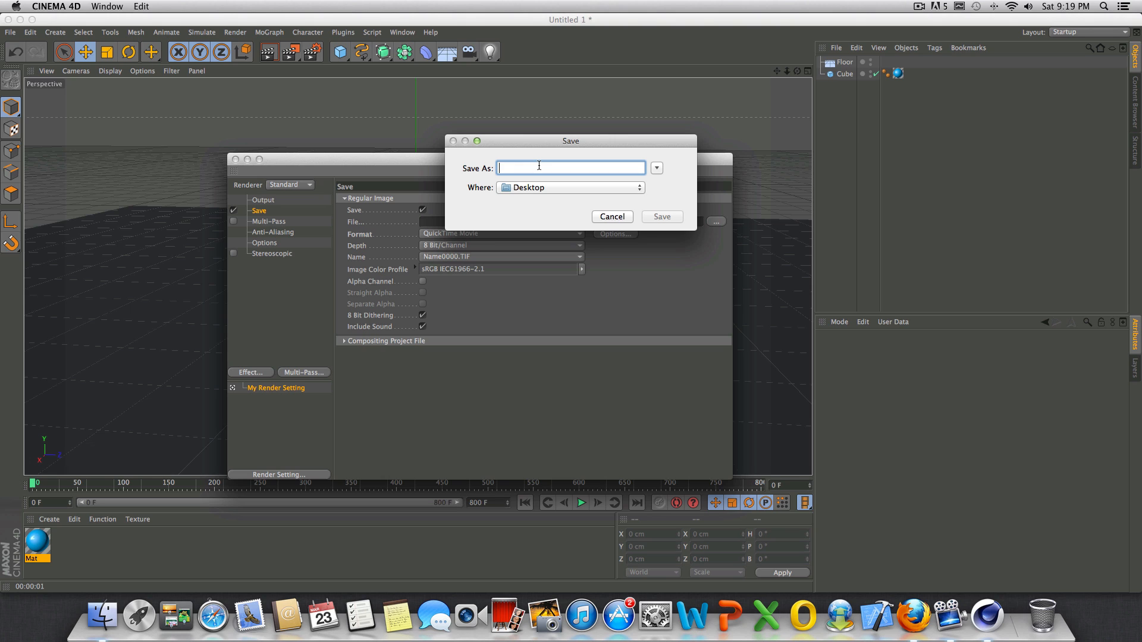
{"action": "type", "text": "Cube"}
{"action": "left_click", "coordinate": [555, 188]}
{"action": "left_click", "coordinate": [555, 188]}
{"action": "left_click", "coordinate": [659, 218]}
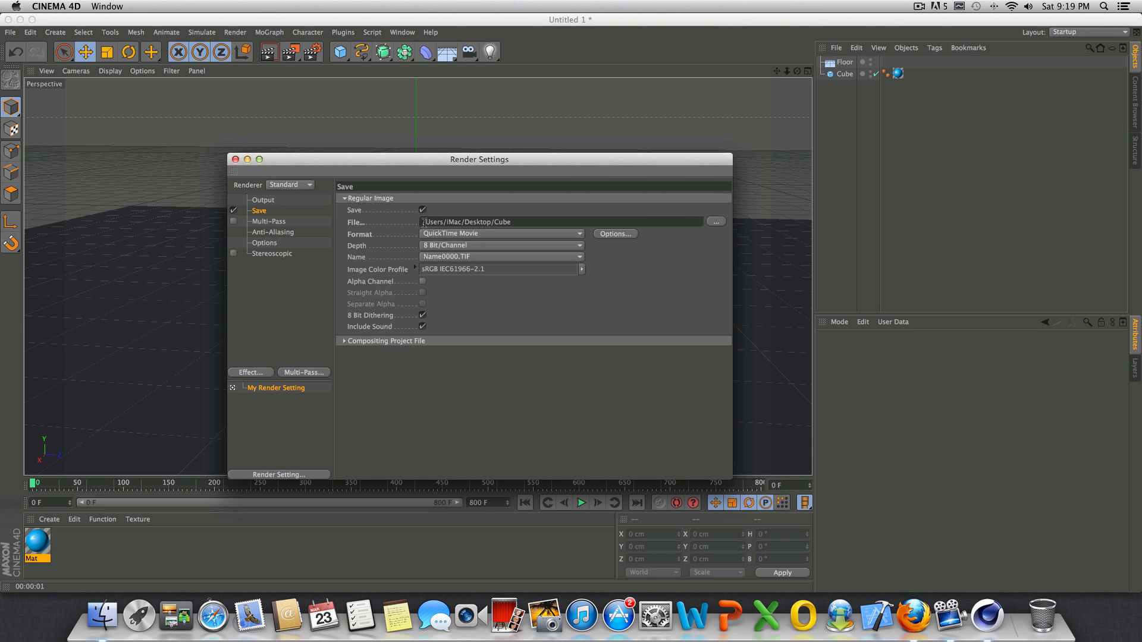
{"action": "left_click_drag", "start_coordinate": [423, 223], "coordinate": [507, 222]}
{"action": "left_click", "coordinate": [527, 225]}
- Set the render's anti-aliasing mode to Best, keeping the settings window within reach below the cube's top
{"action": "left_click", "coordinate": [288, 233]}
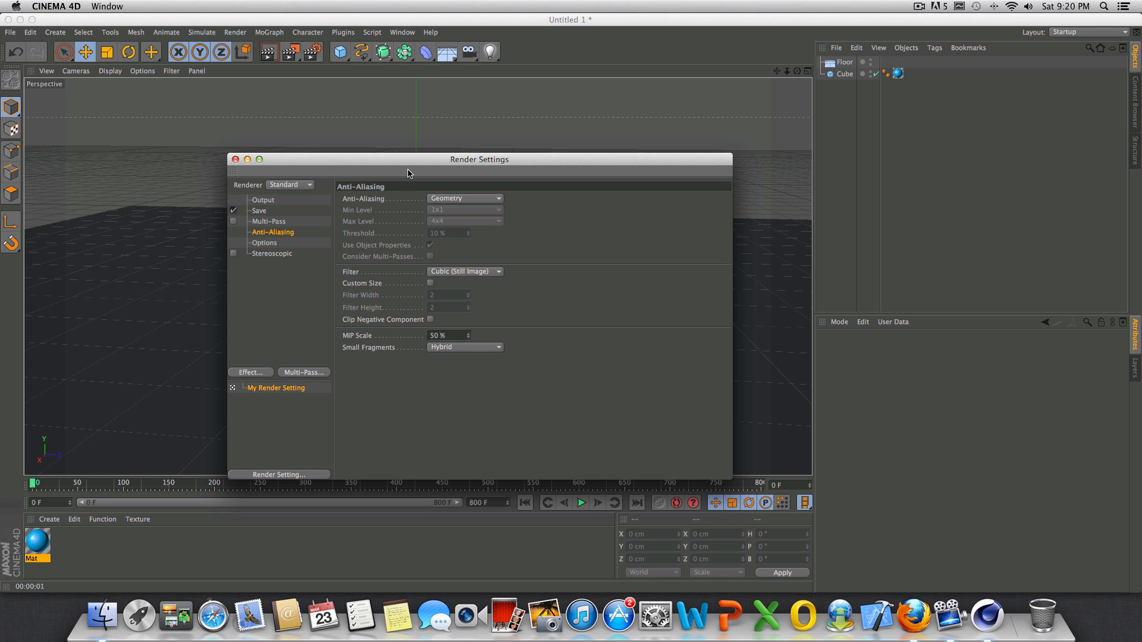
{"action": "left_click_drag", "start_coordinate": [408, 173], "coordinate": [539, 292]}
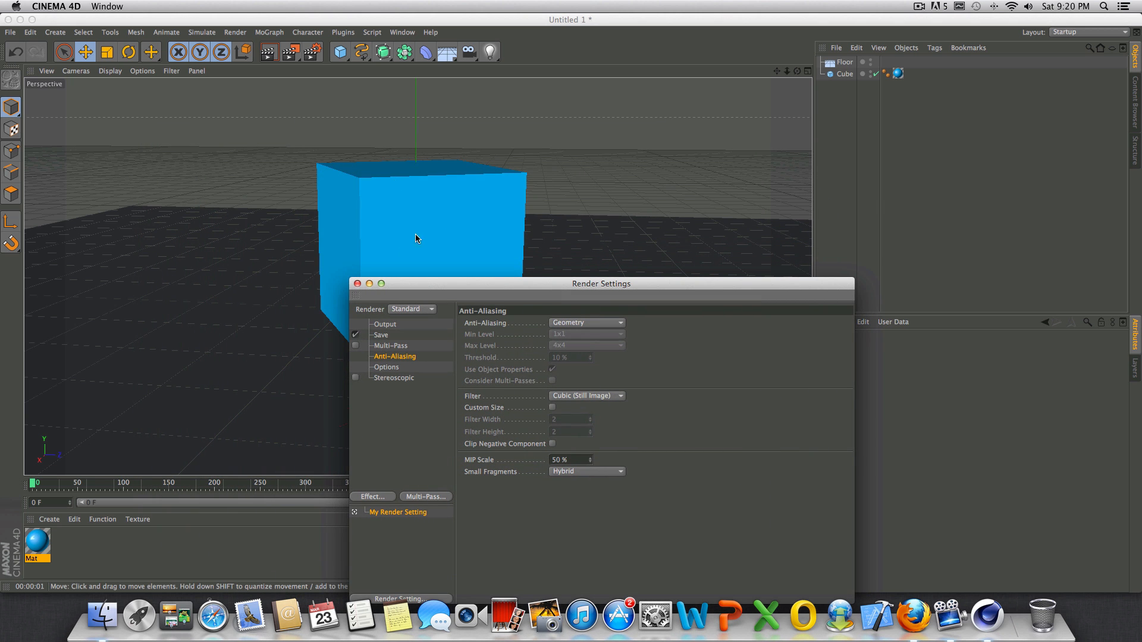
{"action": "left_click_drag", "start_coordinate": [428, 287], "coordinate": [345, 223]}
{"action": "left_click", "coordinate": [479, 257]}
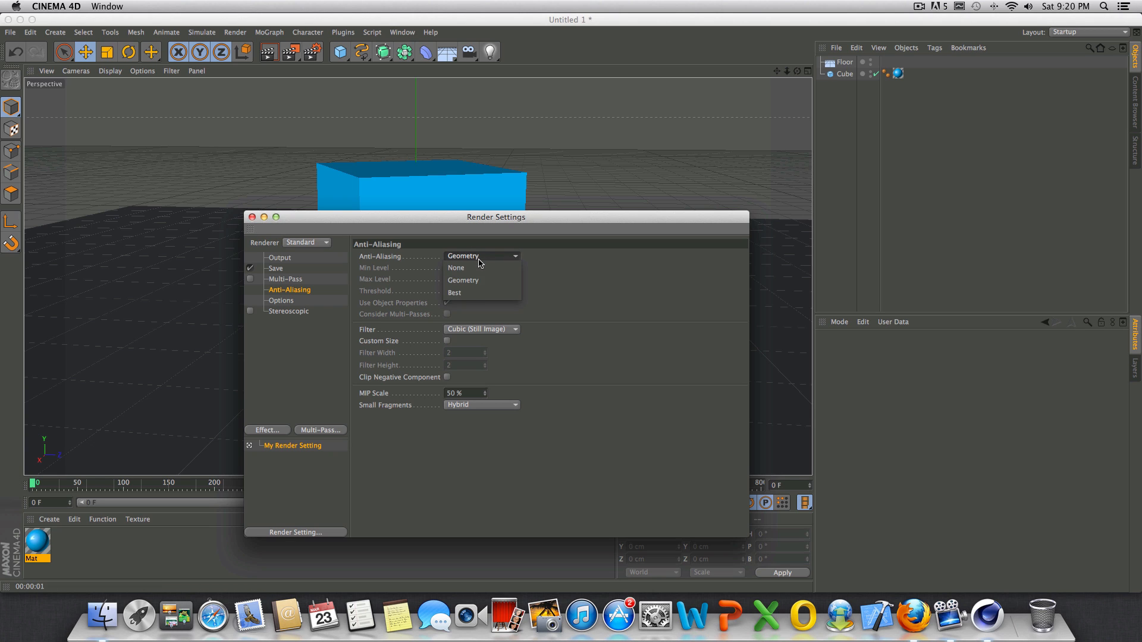
{"action": "left_click", "coordinate": [479, 256]}
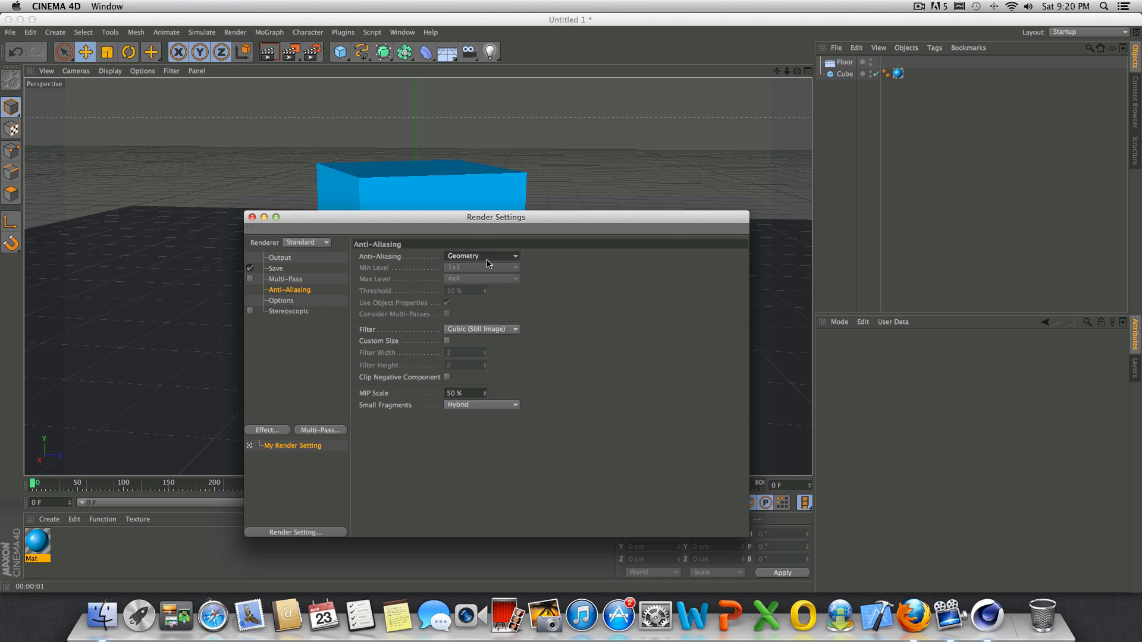
{"action": "left_click", "coordinate": [488, 260]}
{"action": "left_click", "coordinate": [491, 267]}
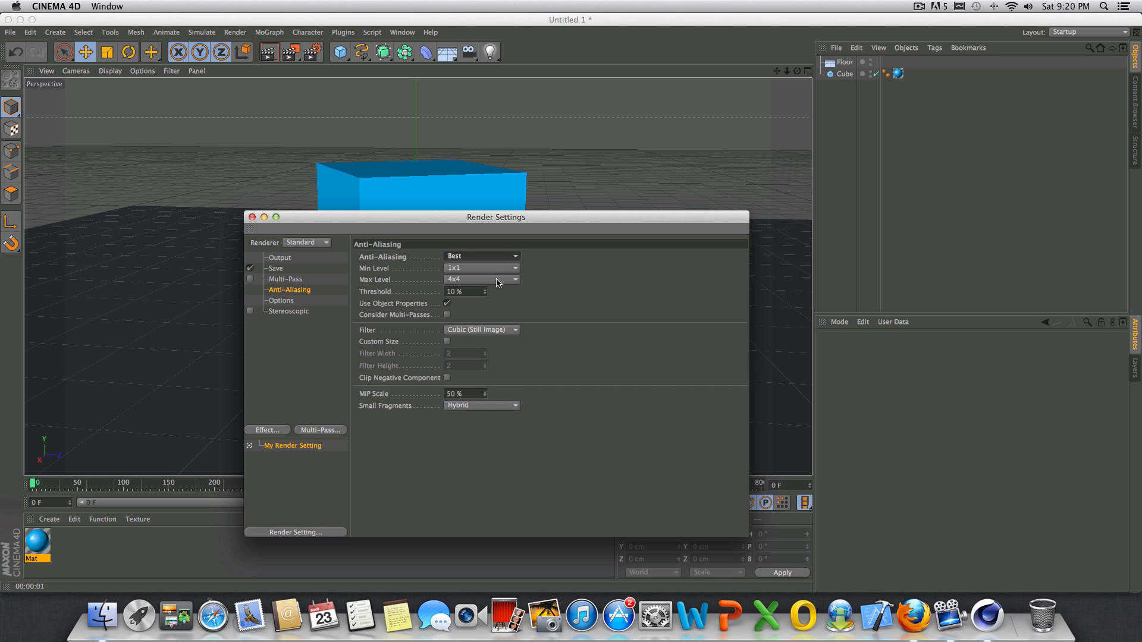
- Set the anti-aliasing maximum level to 16x16 and the minimum level to 4x4
{"action": "left_click", "coordinate": [489, 271]}
{"action": "left_click", "coordinate": [470, 272]}
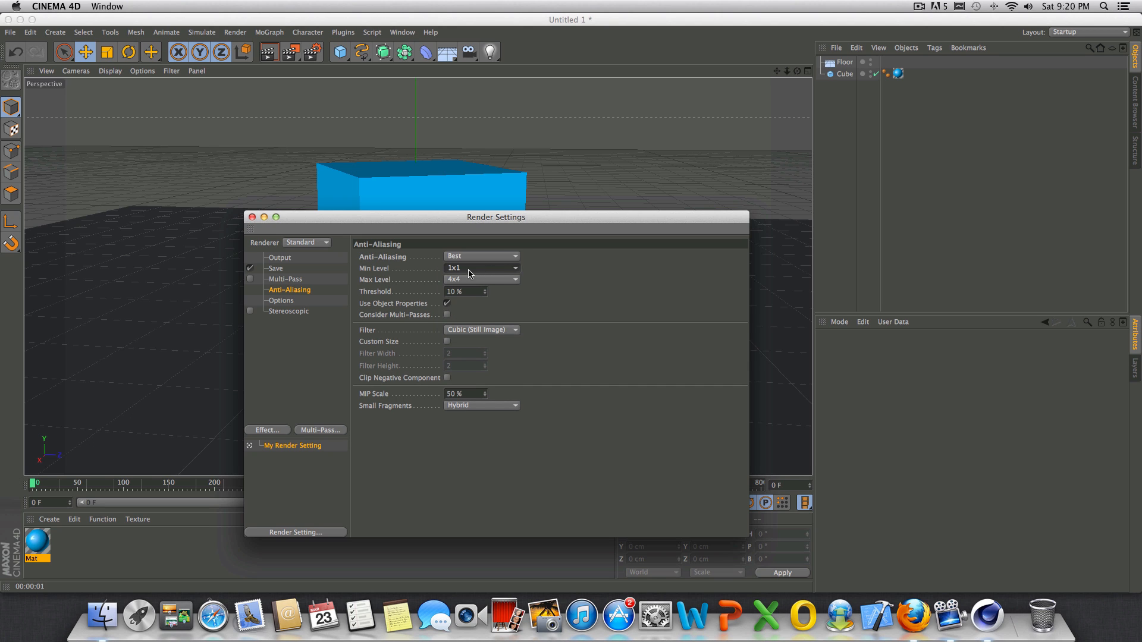
{"action": "left_click", "coordinate": [479, 281]}
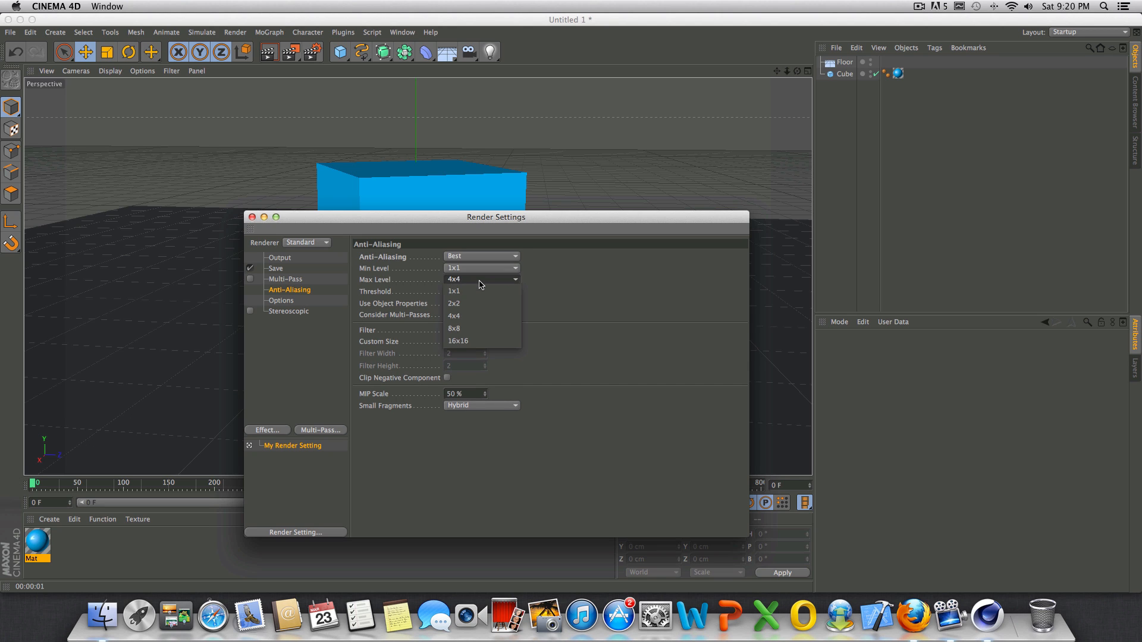
{"action": "left_click", "coordinate": [482, 341]}
{"action": "left_click", "coordinate": [482, 268]}
{"action": "left_click", "coordinate": [483, 304]}
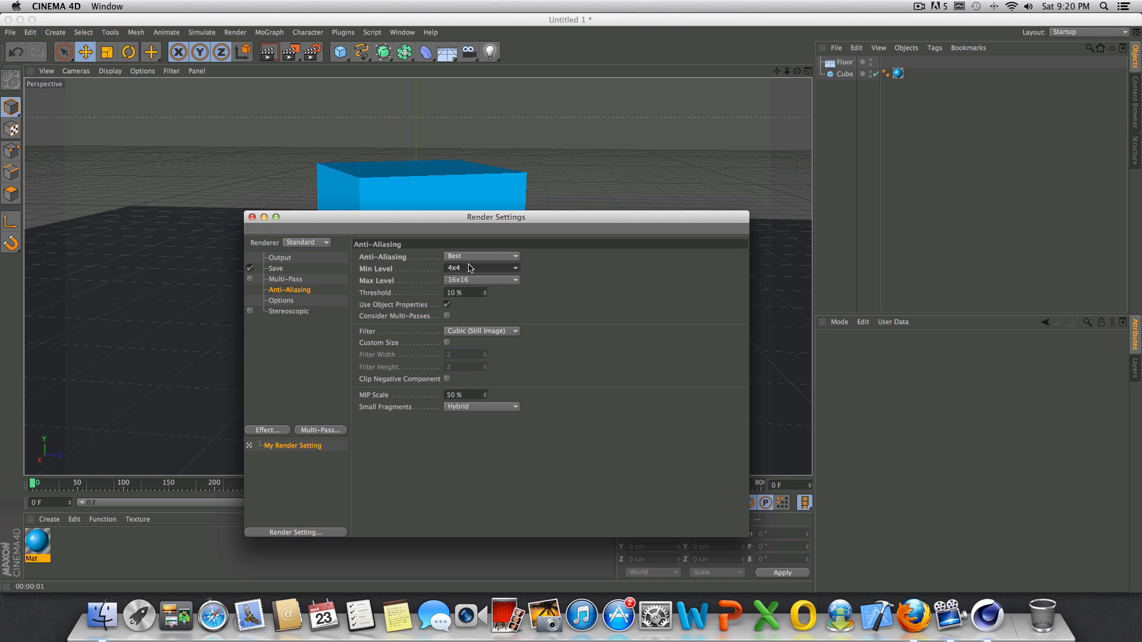
- Set the anti-aliasing minimum level to 1x1 and the maximum level to 2x2
{"action": "left_click", "coordinate": [470, 268]}
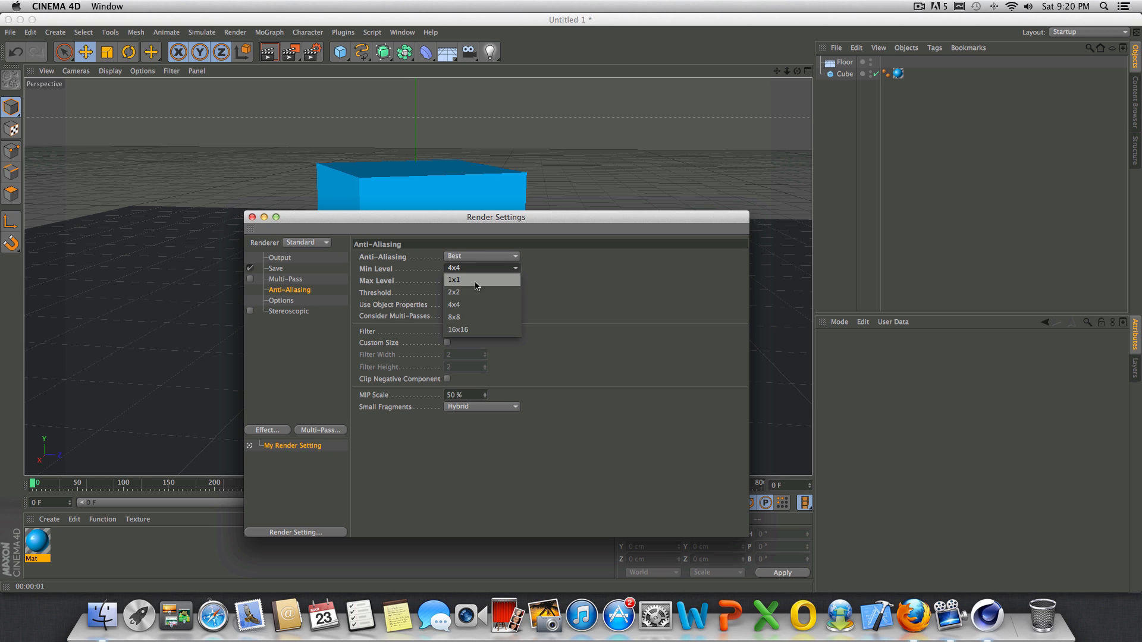
{"action": "left_click", "coordinate": [475, 281]}
{"action": "left_click", "coordinate": [479, 280]}
{"action": "left_click", "coordinate": [485, 305]}
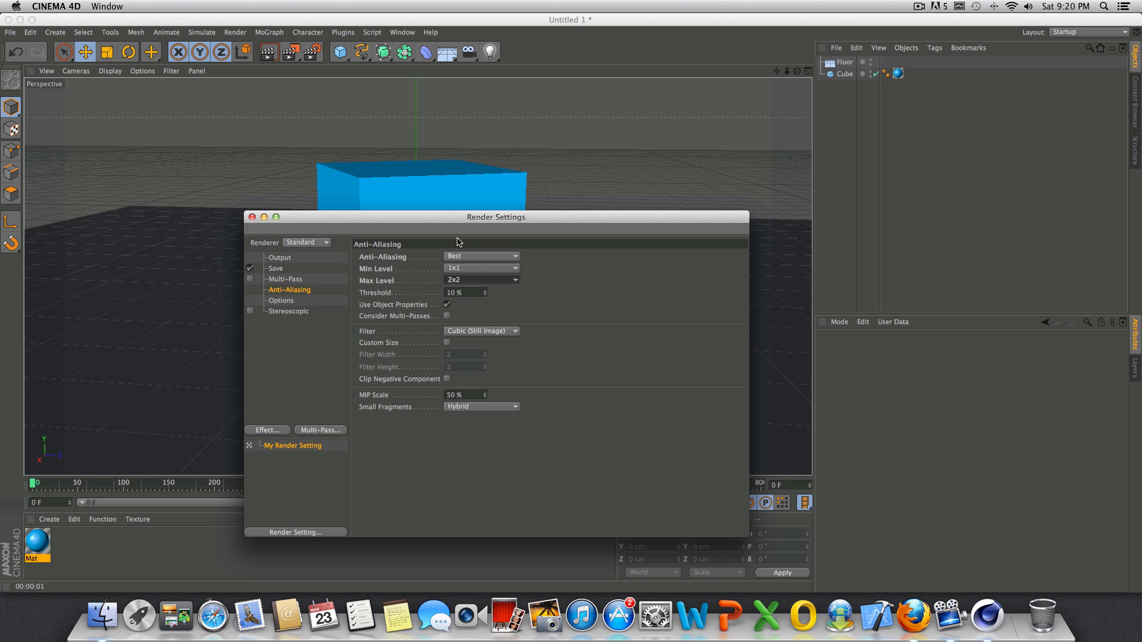
- Move the render settings window off the cube and switch the anti-aliasing mode to Geometry
{"action": "left_click_drag", "start_coordinate": [455, 223], "coordinate": [571, 260]}
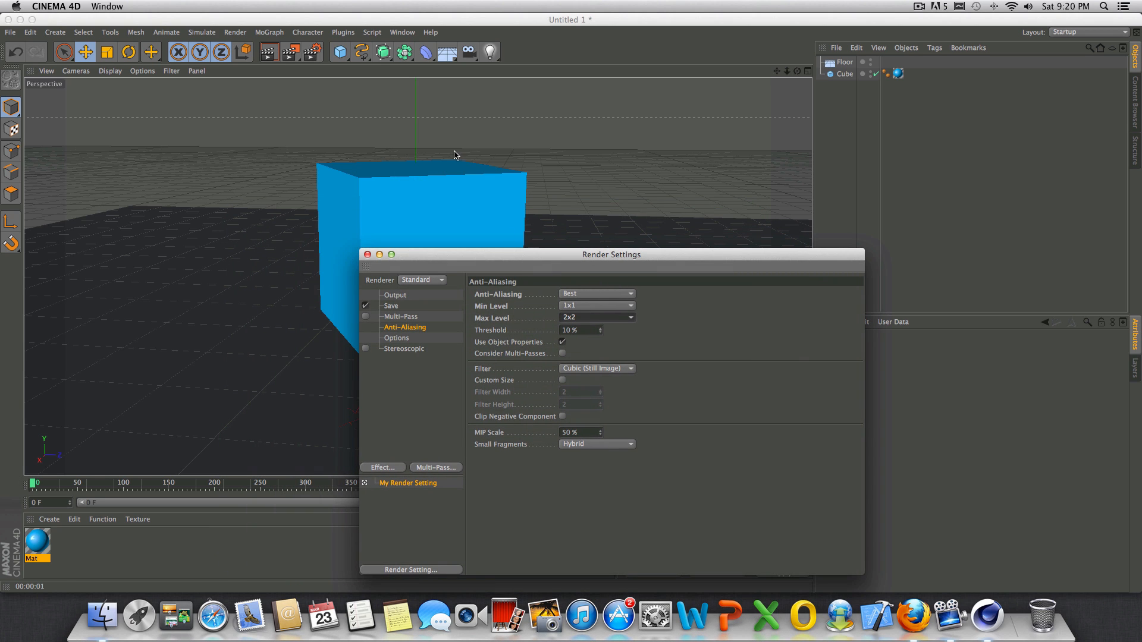
{"action": "left_click", "coordinate": [588, 294]}
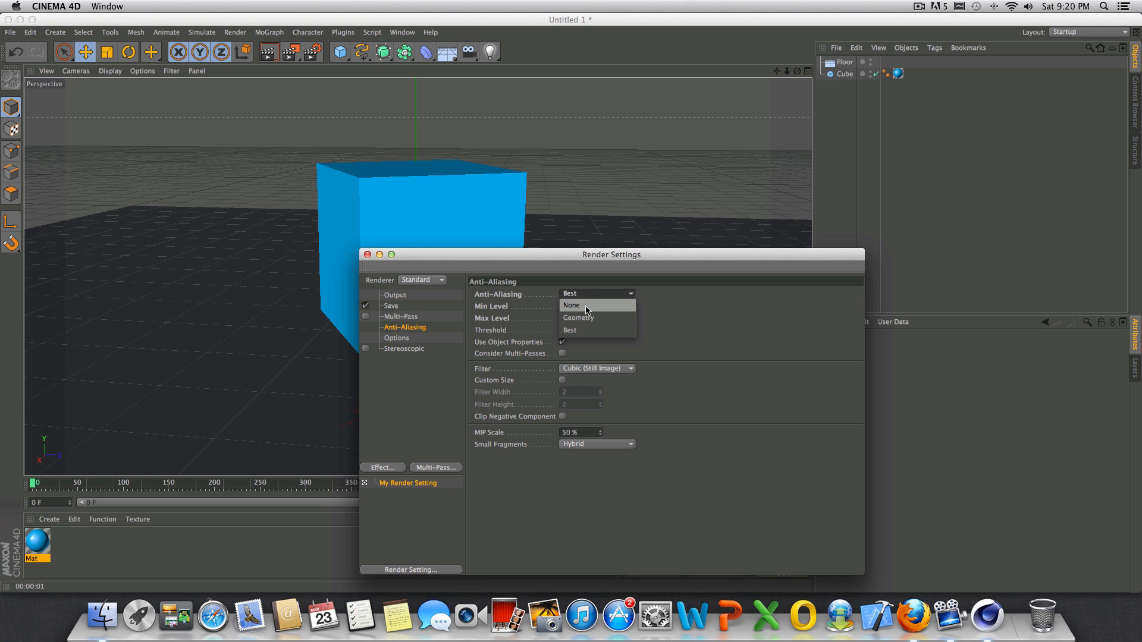
{"action": "left_click", "coordinate": [588, 320]}
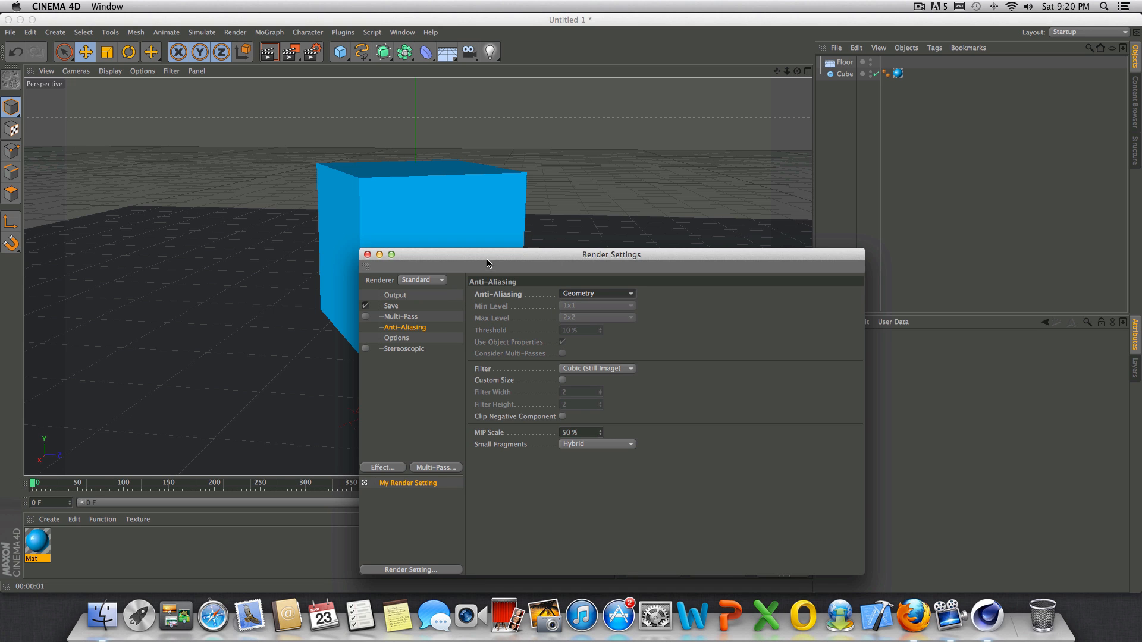
- Look over the Options and Stereoscopic render settings and close the render settings window
{"action": "left_click_drag", "start_coordinate": [489, 258], "coordinate": [390, 127]}
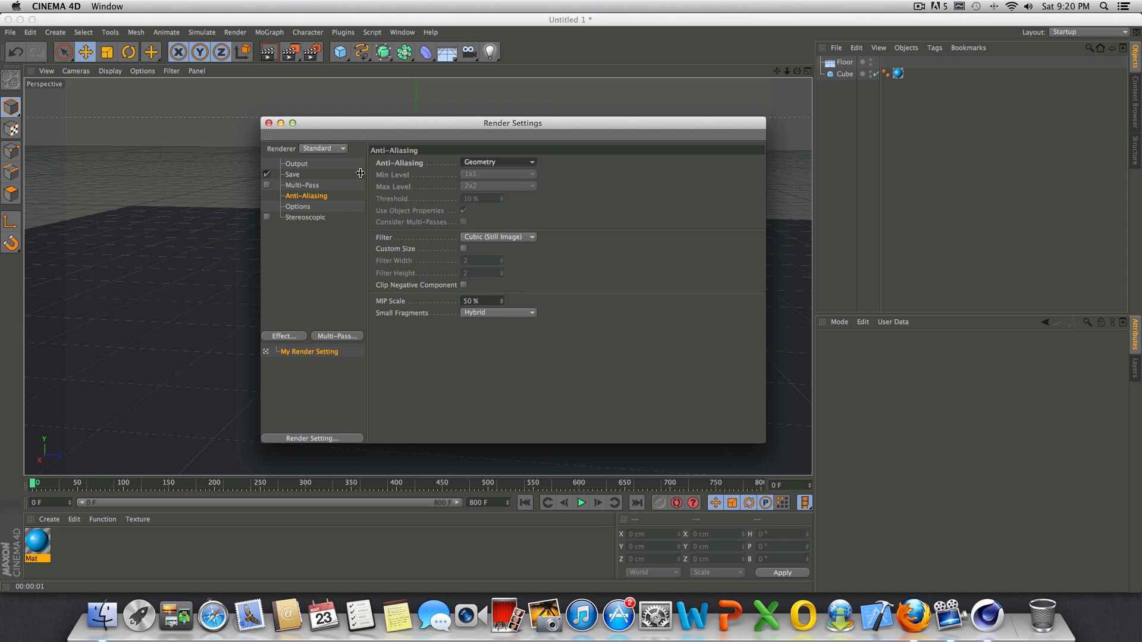
{"action": "left_click", "coordinate": [307, 208]}
{"action": "left_click", "coordinate": [306, 218]}
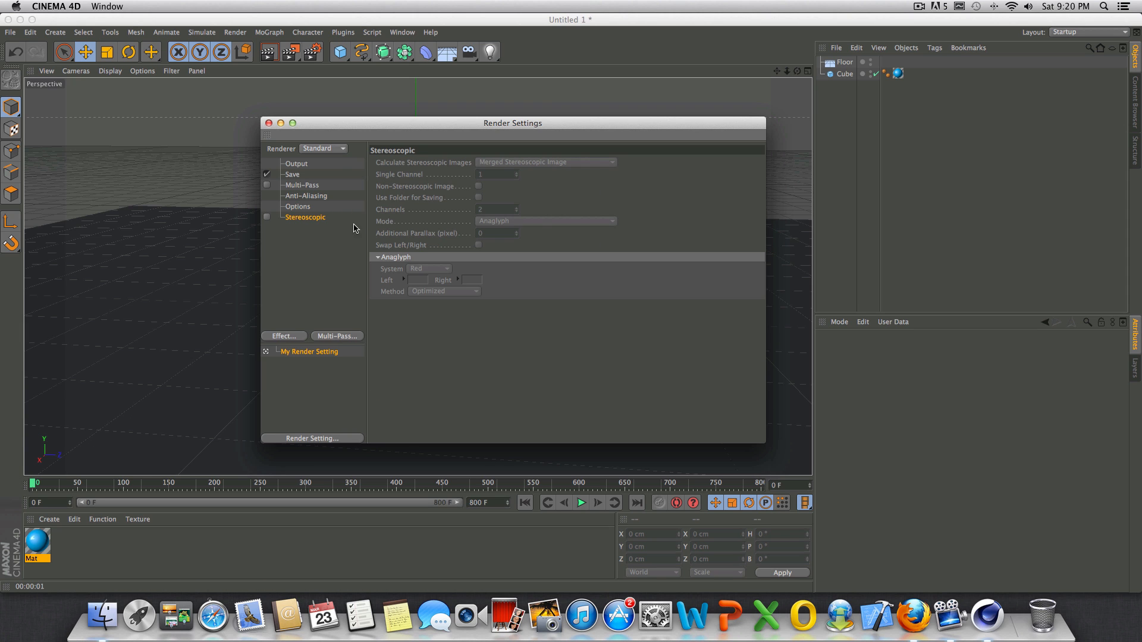
{"action": "left_click", "coordinate": [268, 123]}
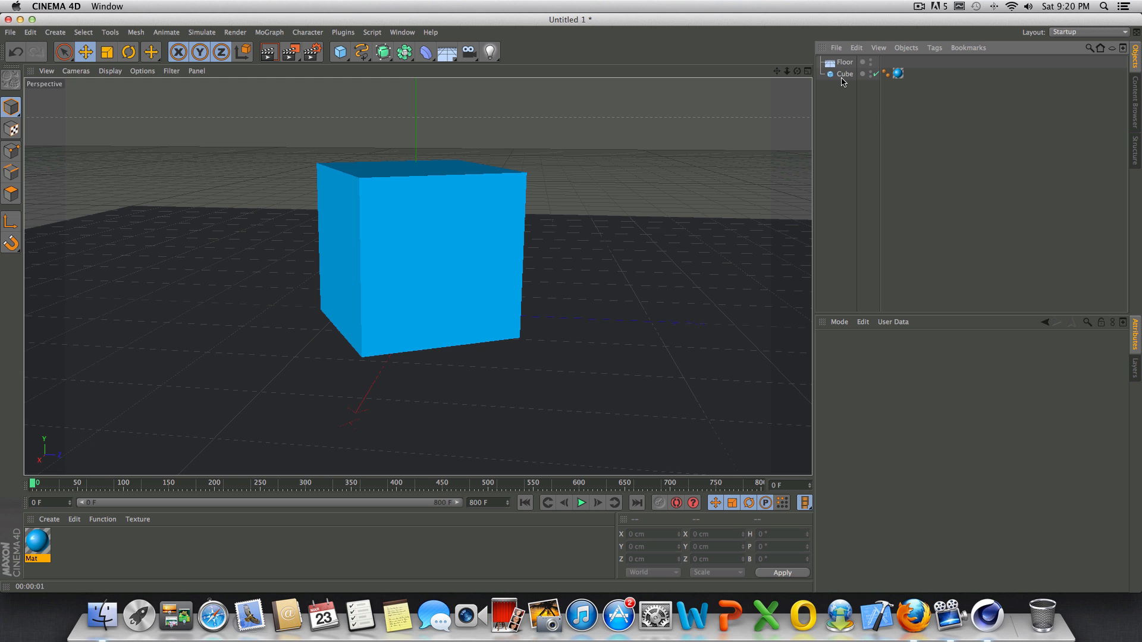
- Raise the cube well above the floor to a Y position of about 325 cm
{"action": "left_click_drag", "start_coordinate": [797, 71], "coordinate": [856, 69]}
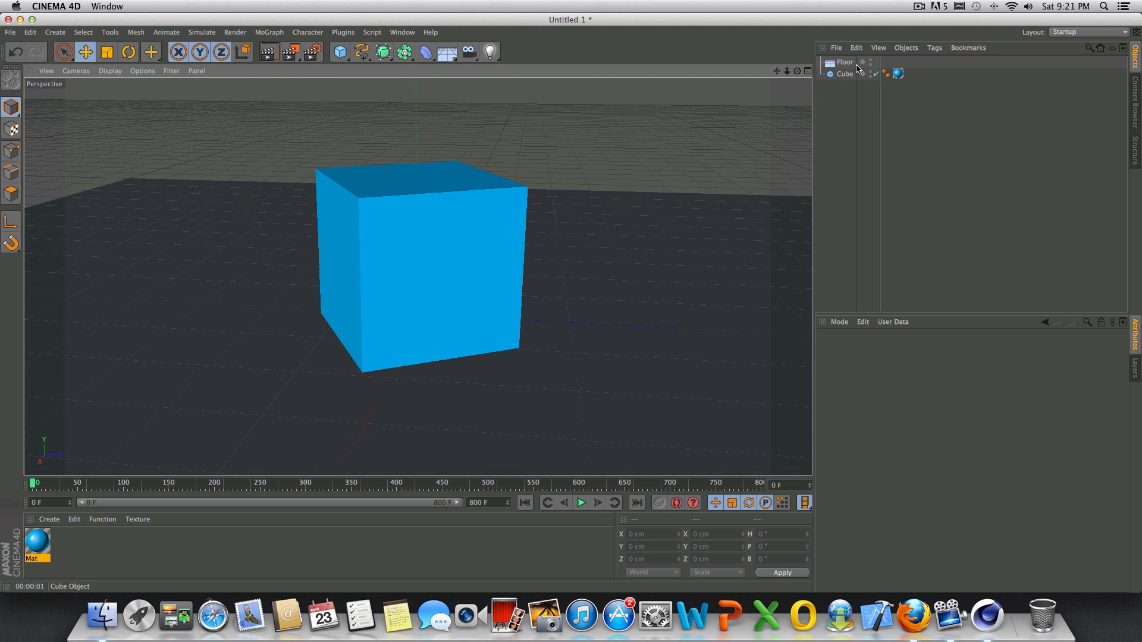
{"action": "left_click", "coordinate": [844, 74]}
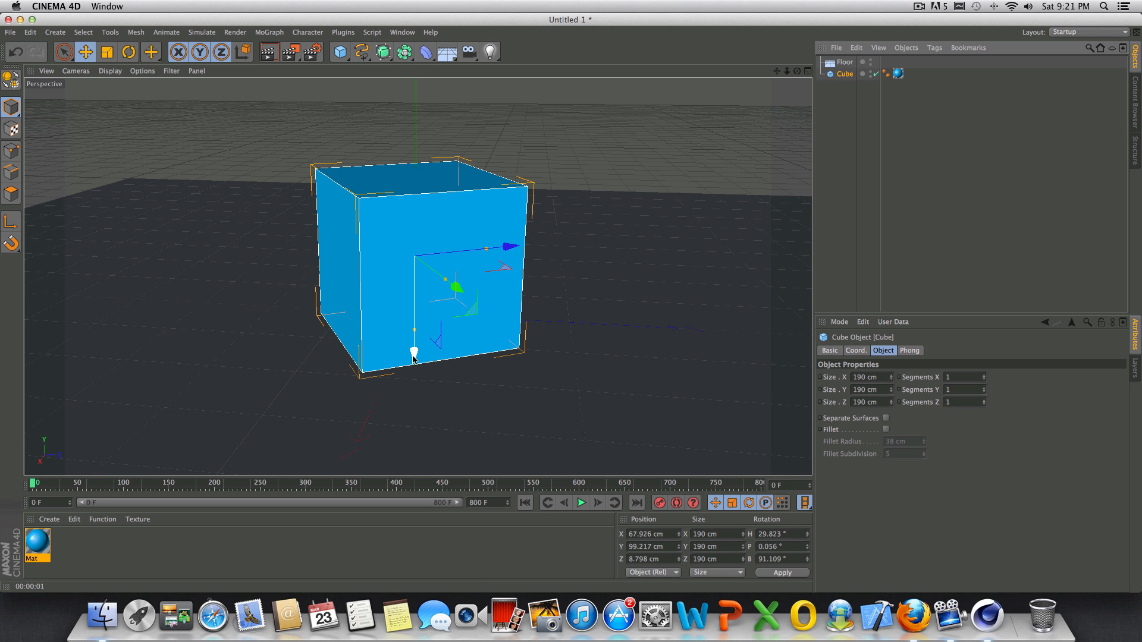
{"action": "left_click_drag", "start_coordinate": [414, 357], "coordinate": [415, 161]}
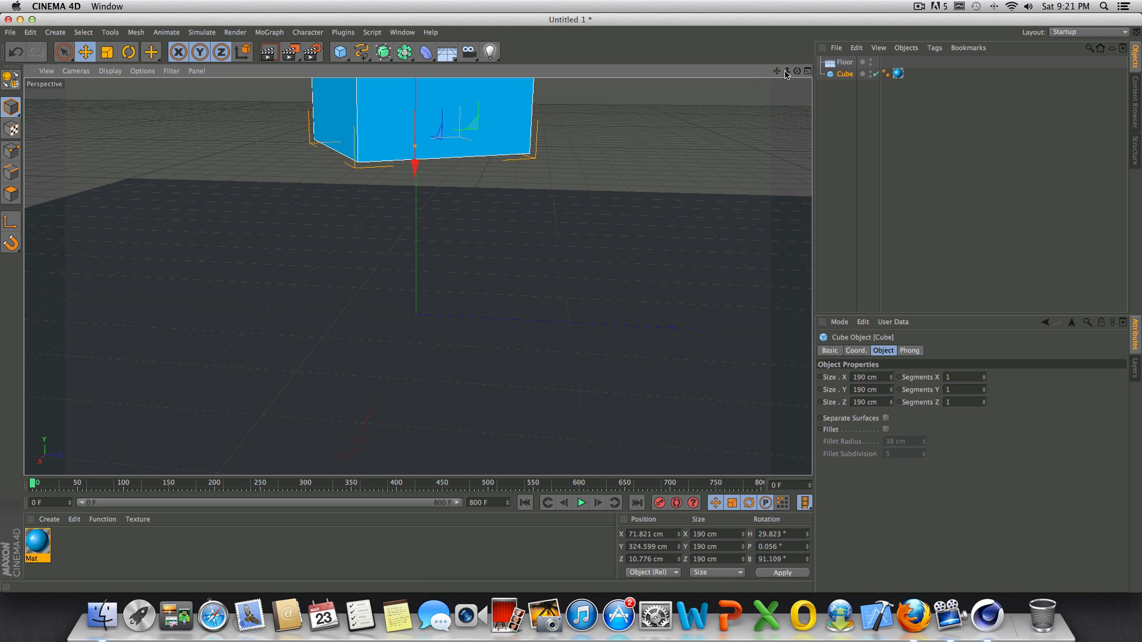
{"action": "left_click_drag", "start_coordinate": [786, 72], "coordinate": [415, 276]}
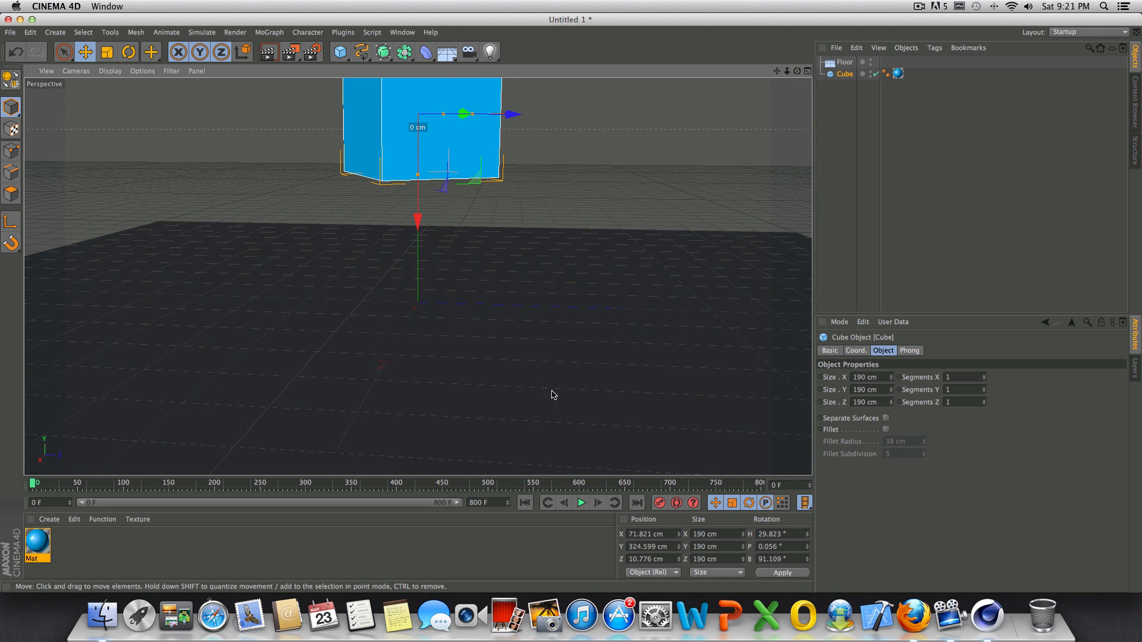
- Play the animation briefly to check the cube's motion, stop it and return to frame 0
{"action": "left_click", "coordinate": [579, 503]}
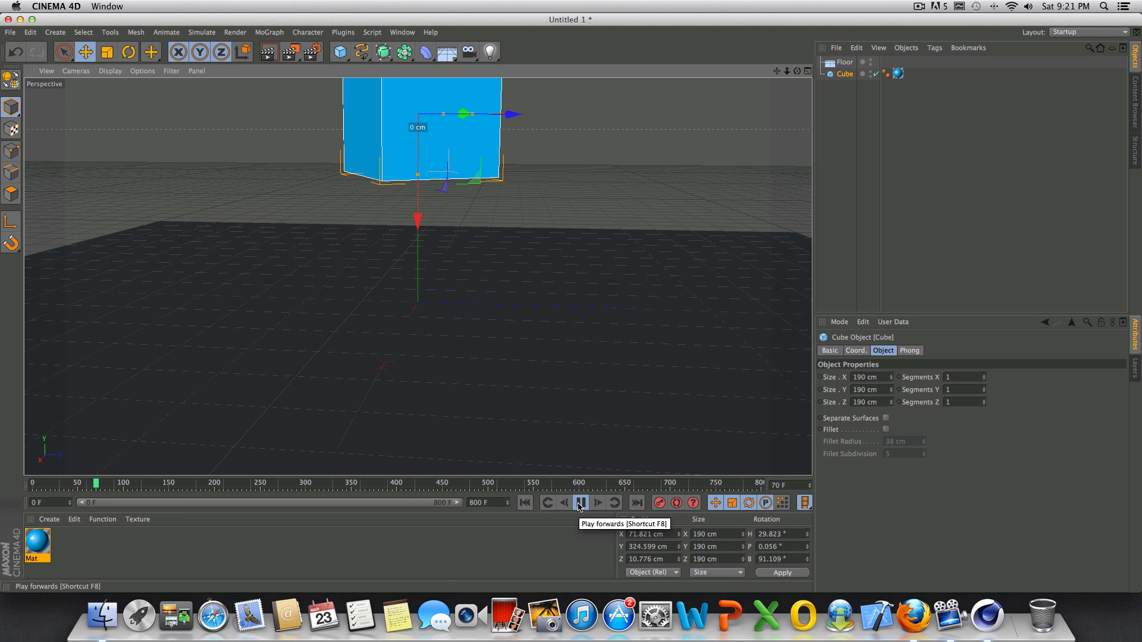
{"action": "left_click", "coordinate": [580, 504]}
{"action": "left_click", "coordinate": [524, 504]}
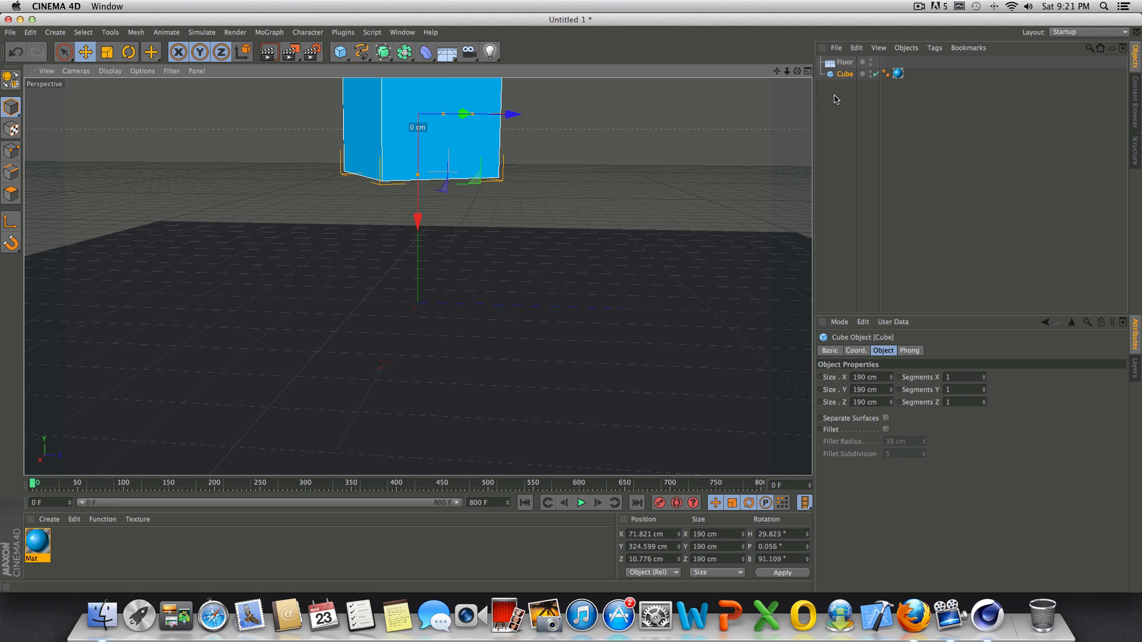
- Add a Rigid Body simulation tag to the cube
{"action": "right_click", "coordinate": [849, 76]}
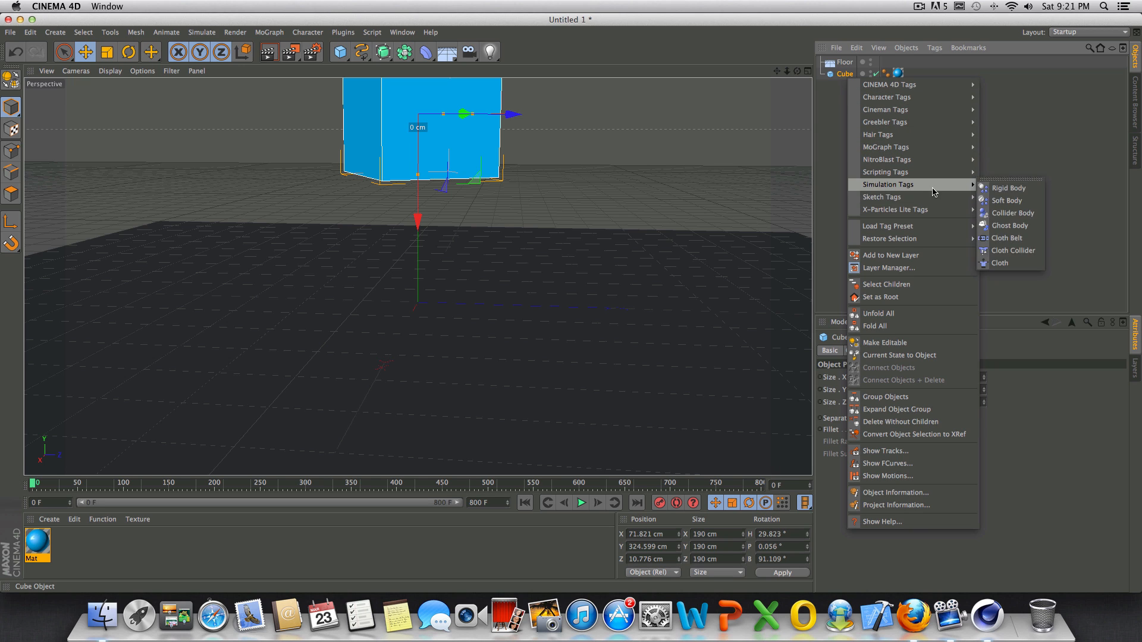
{"action": "mouse_move", "coordinate": [932, 196]}
{"action": "left_click", "coordinate": [987, 189]}
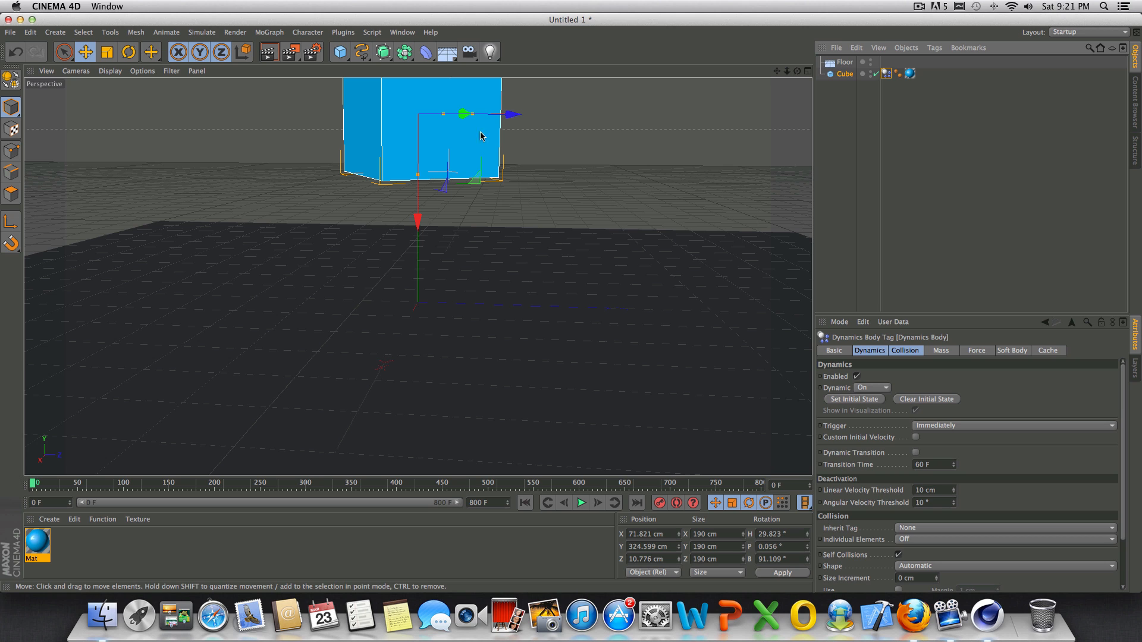
- Play the animation to watch the rigid-body cube fall, return to frame 0, deselect everything and play it again
{"action": "left_click", "coordinate": [581, 504]}
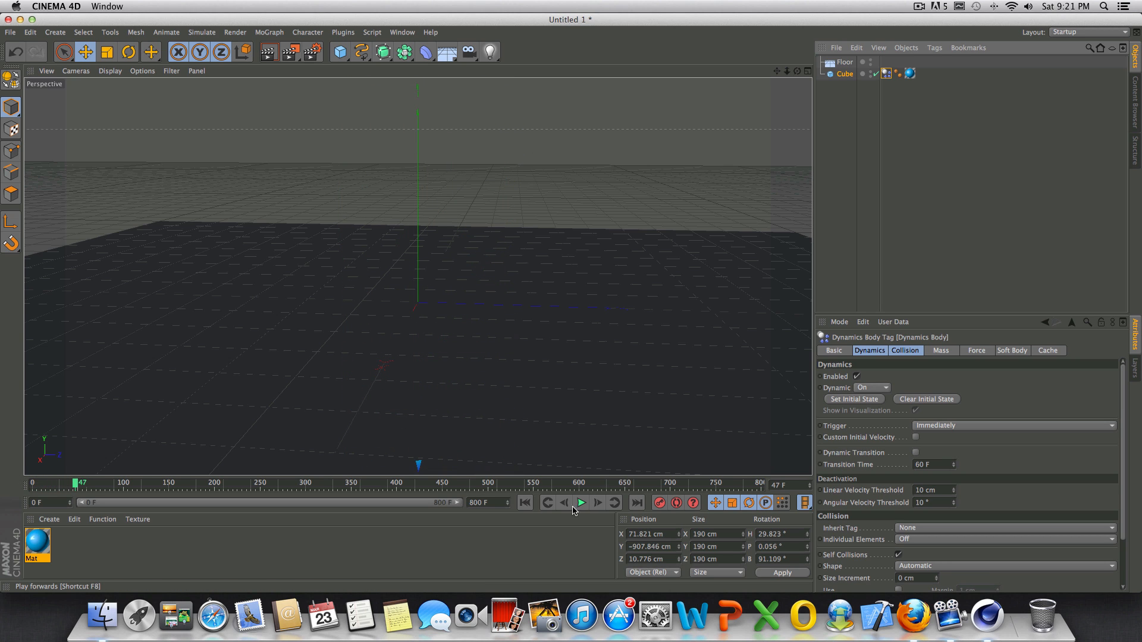
{"action": "left_click", "coordinate": [526, 504]}
{"action": "left_click", "coordinate": [986, 242]}
{"action": "left_click", "coordinate": [582, 504]}
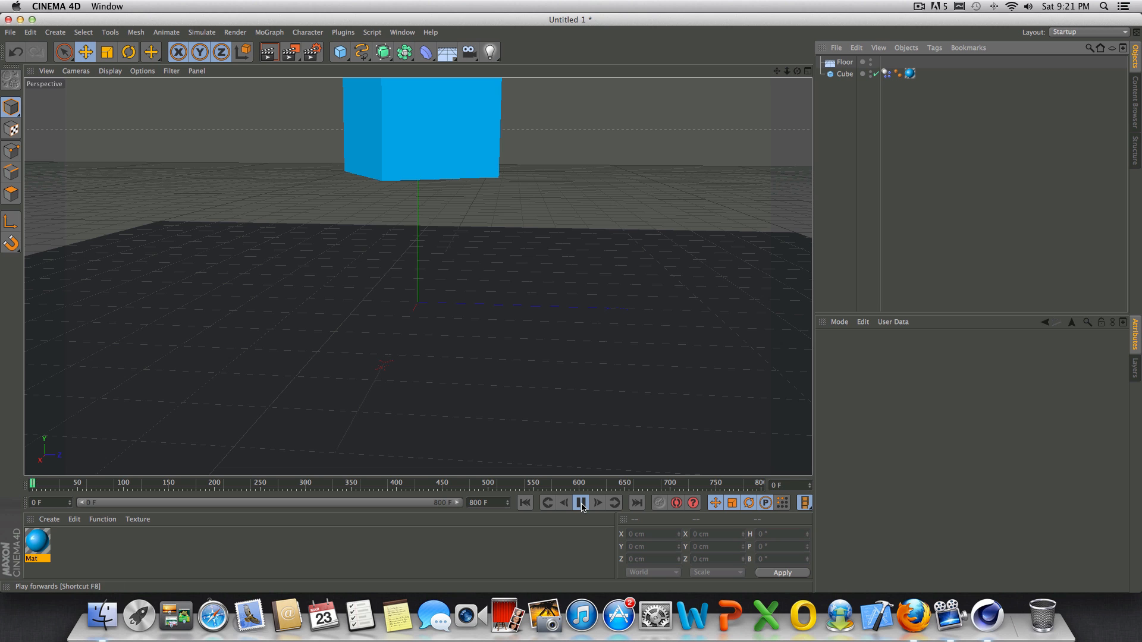
{"action": "left_click", "coordinate": [581, 504]}
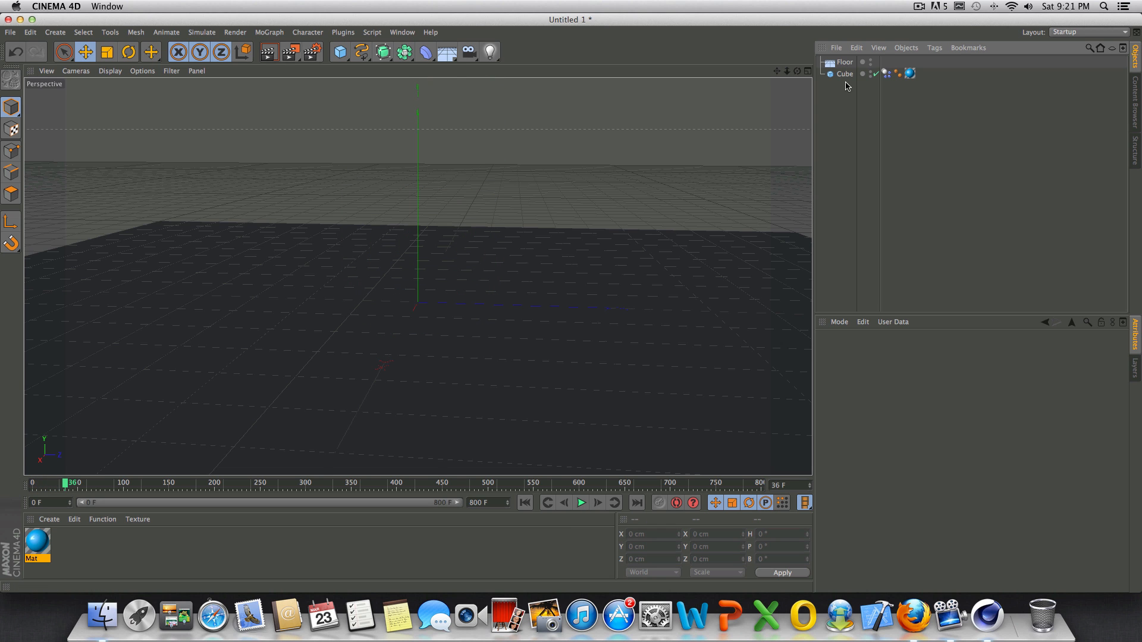
- Select the floor and replay the cube's fall several times, stopping and returning to frame 0 after each run
{"action": "left_click", "coordinate": [844, 62]}
{"action": "left_click", "coordinate": [525, 504]}
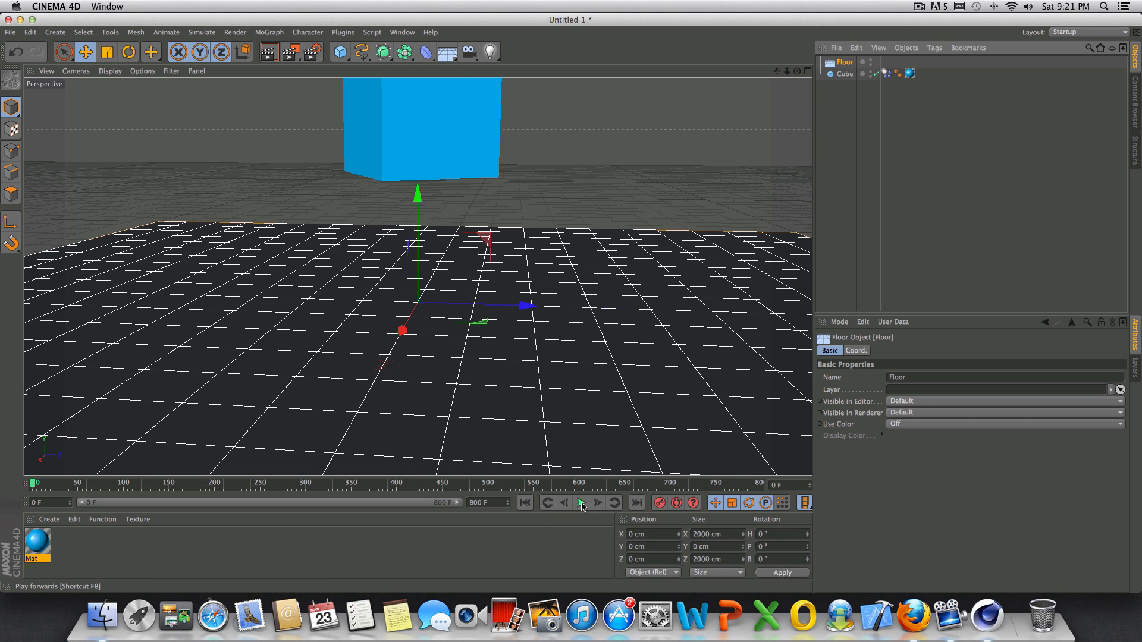
{"action": "left_click", "coordinate": [582, 504]}
{"action": "left_click", "coordinate": [582, 504]}
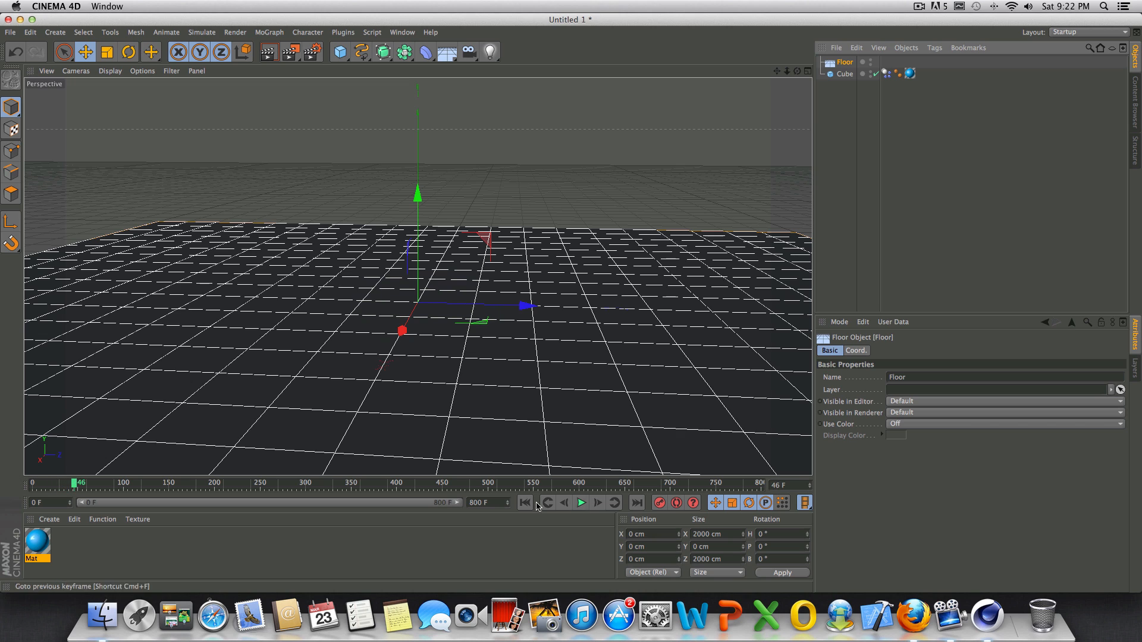
{"action": "left_click", "coordinate": [525, 504]}
{"action": "left_click", "coordinate": [582, 504]}
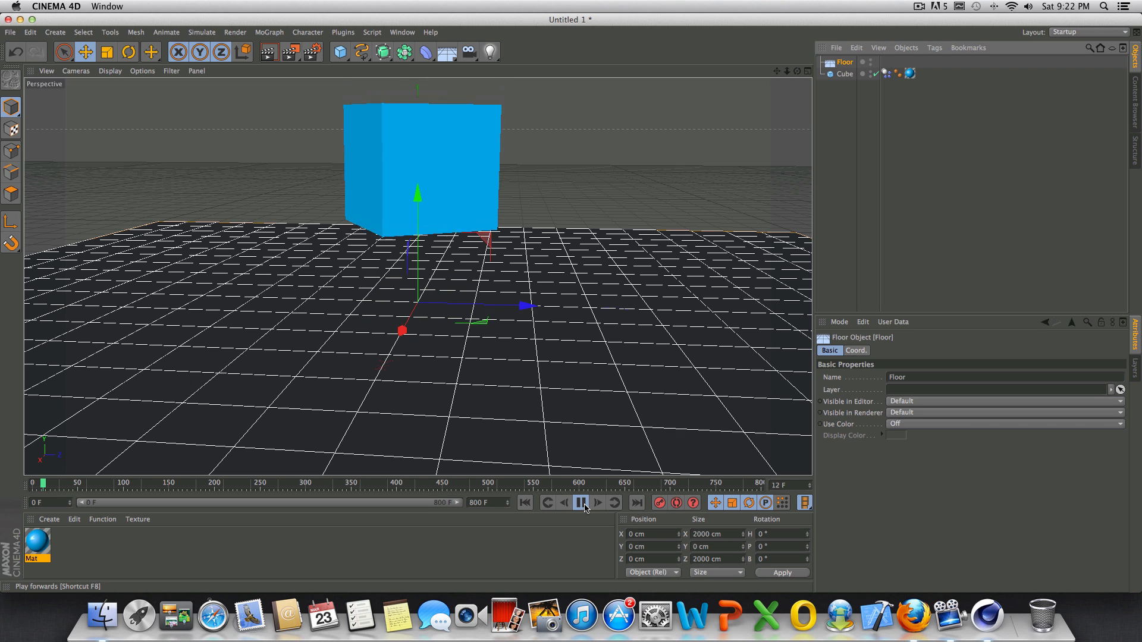
{"action": "left_click", "coordinate": [585, 508]}
{"action": "left_click", "coordinate": [525, 504]}
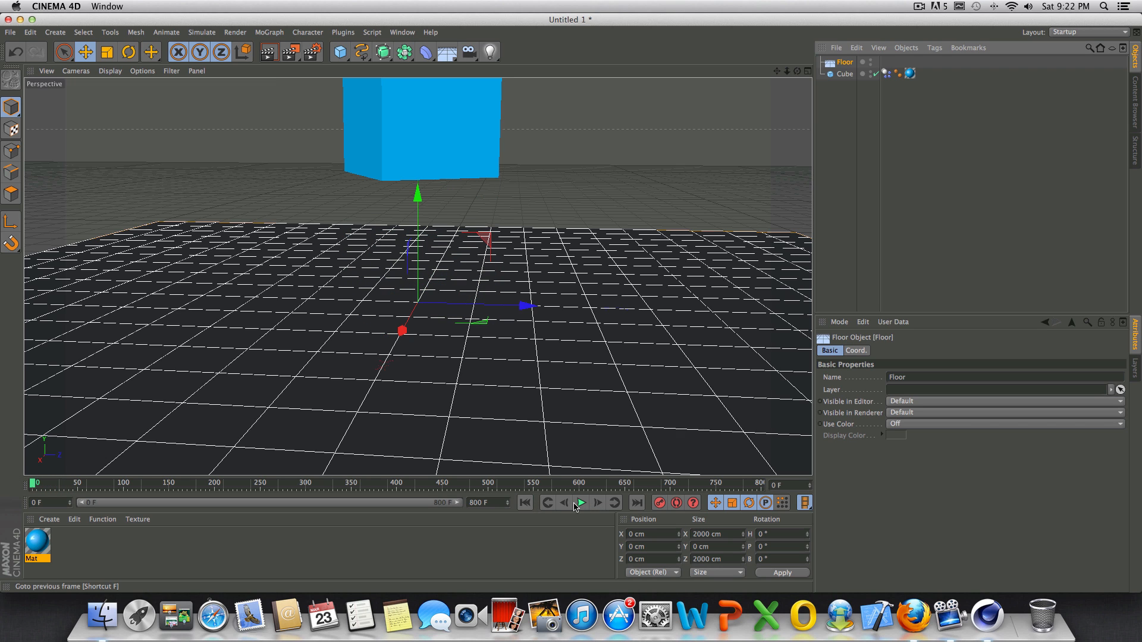
{"action": "left_click", "coordinate": [580, 504]}
{"action": "left_click", "coordinate": [580, 504]}
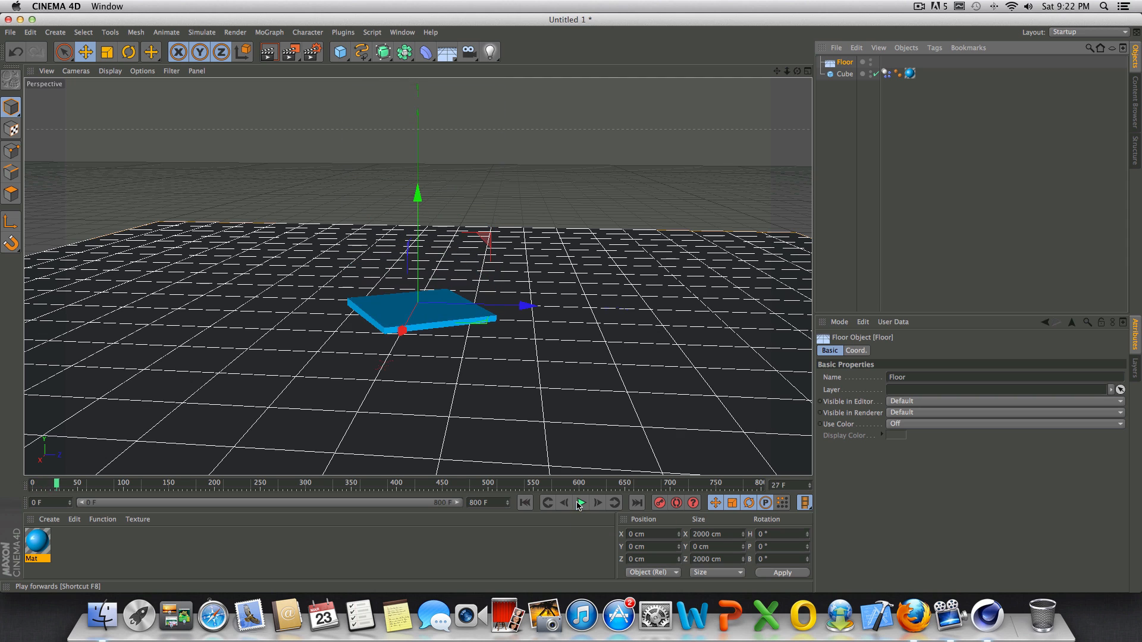
{"action": "left_click", "coordinate": [525, 505]}
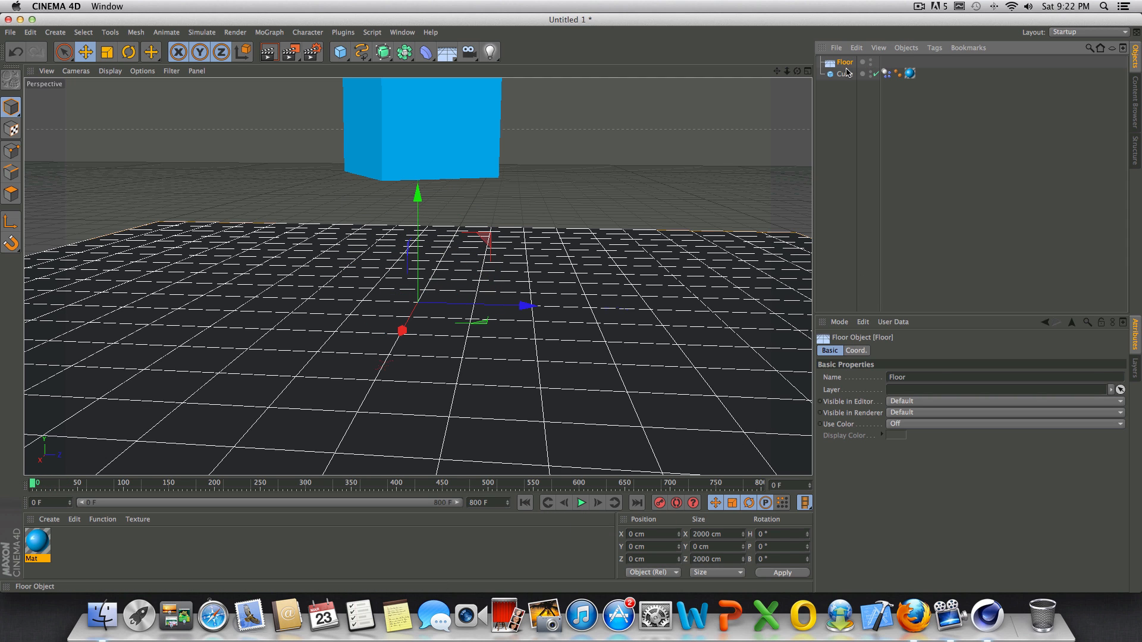
{"action": "left_click", "coordinate": [845, 74]}
{"action": "left_click", "coordinate": [844, 62]}
{"action": "right_click", "coordinate": [842, 64]}
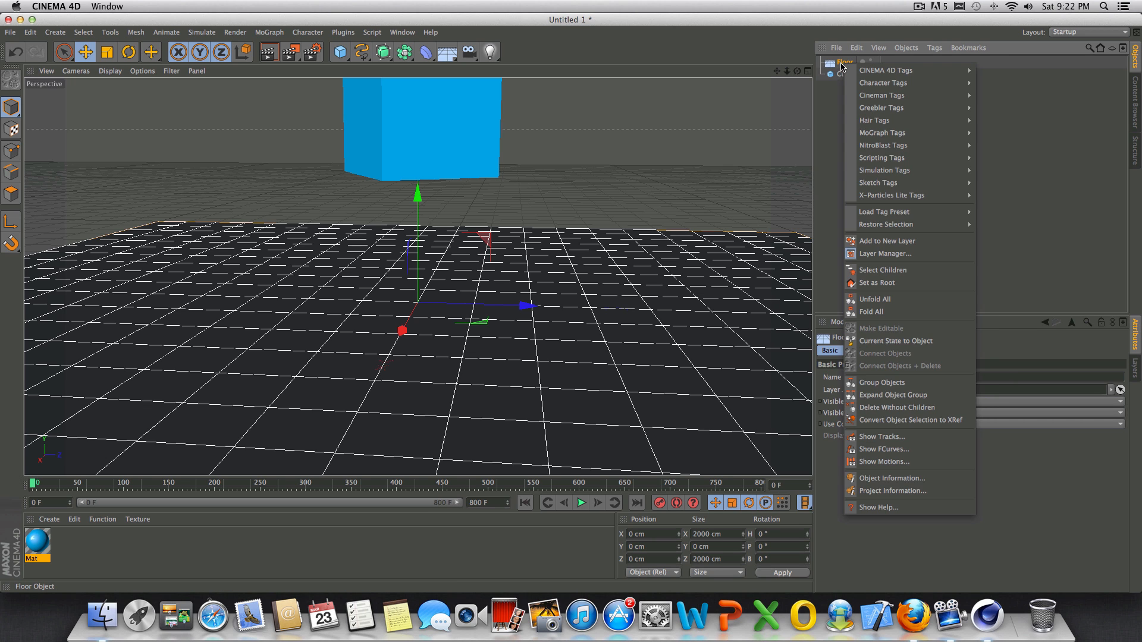
{"action": "left_click", "coordinate": [842, 66]}
{"action": "left_click", "coordinate": [843, 74]}
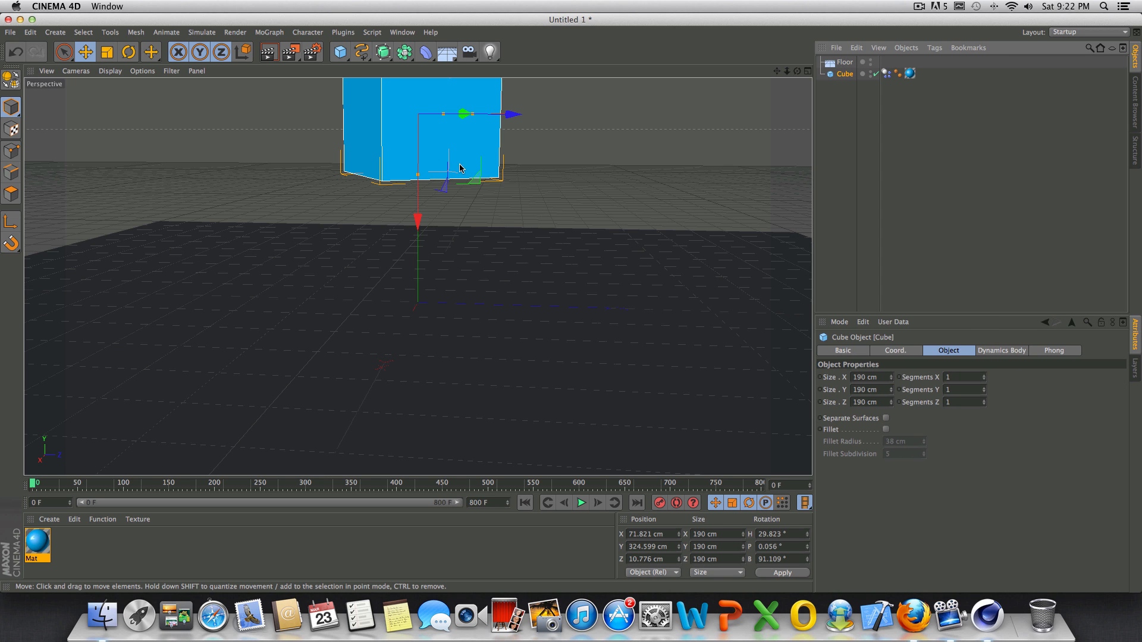
- Add a Collider Body simulation tag to the floor and deselect it
{"action": "left_click", "coordinate": [839, 63]}
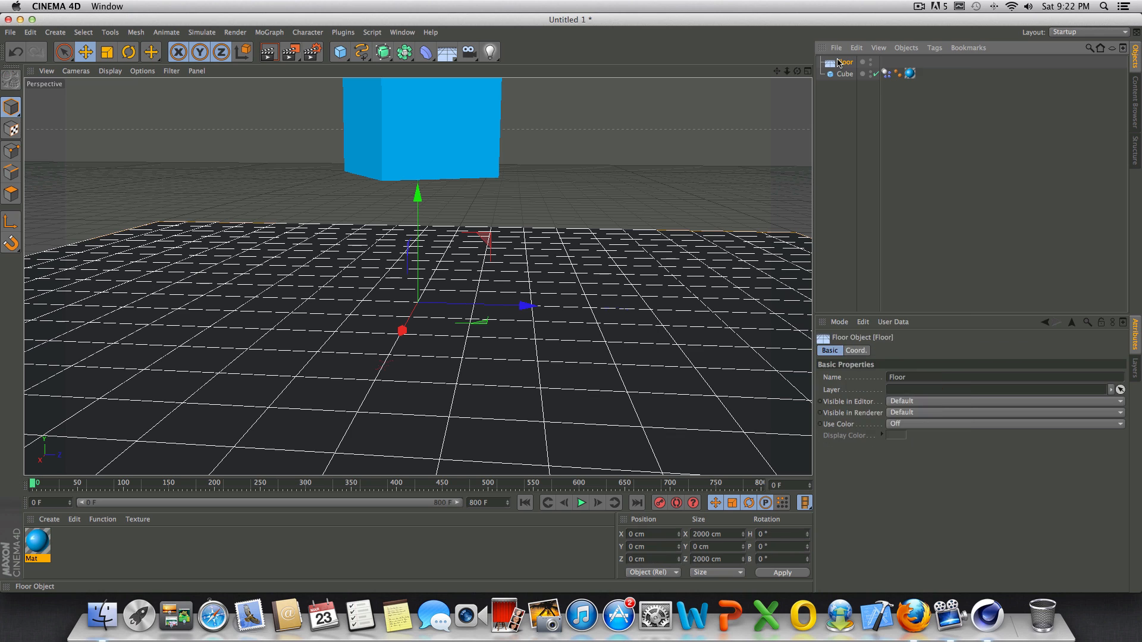
{"action": "right_click", "coordinate": [838, 64]}
{"action": "mouse_move", "coordinate": [838, 64]}
{"action": "mouse_move", "coordinate": [908, 172]}
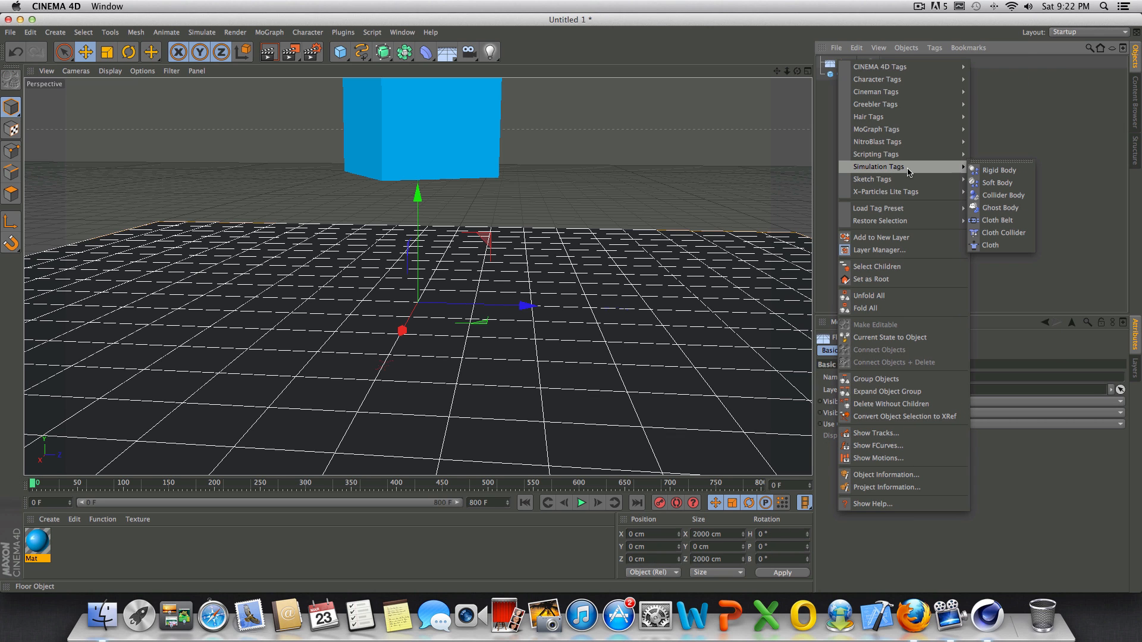
{"action": "left_click", "coordinate": [997, 195]}
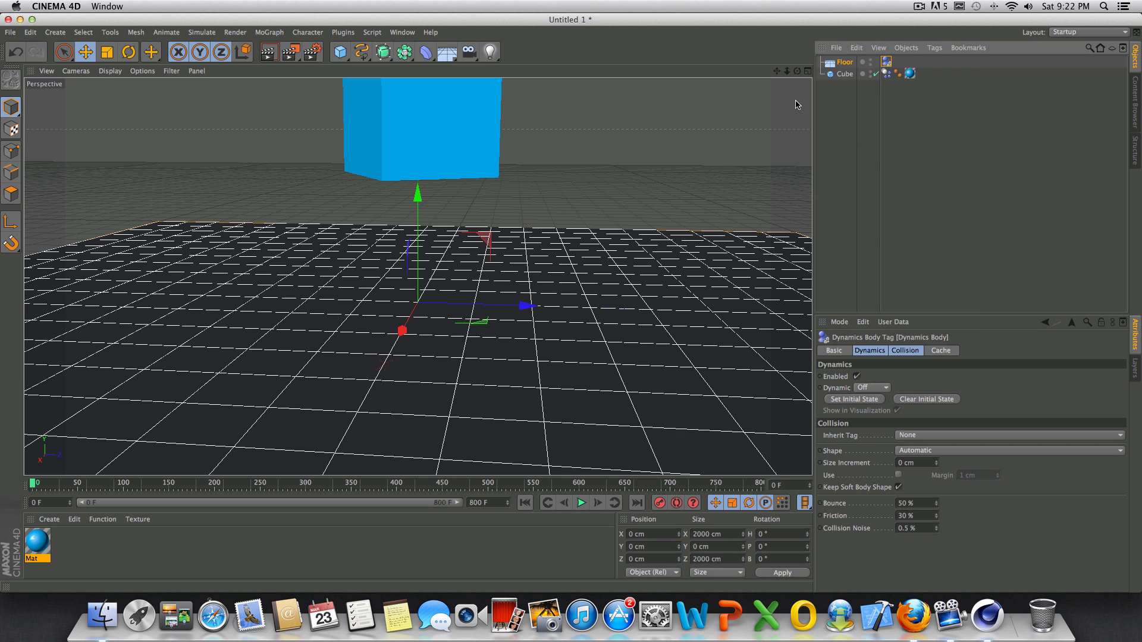
{"action": "left_click", "coordinate": [911, 250]}
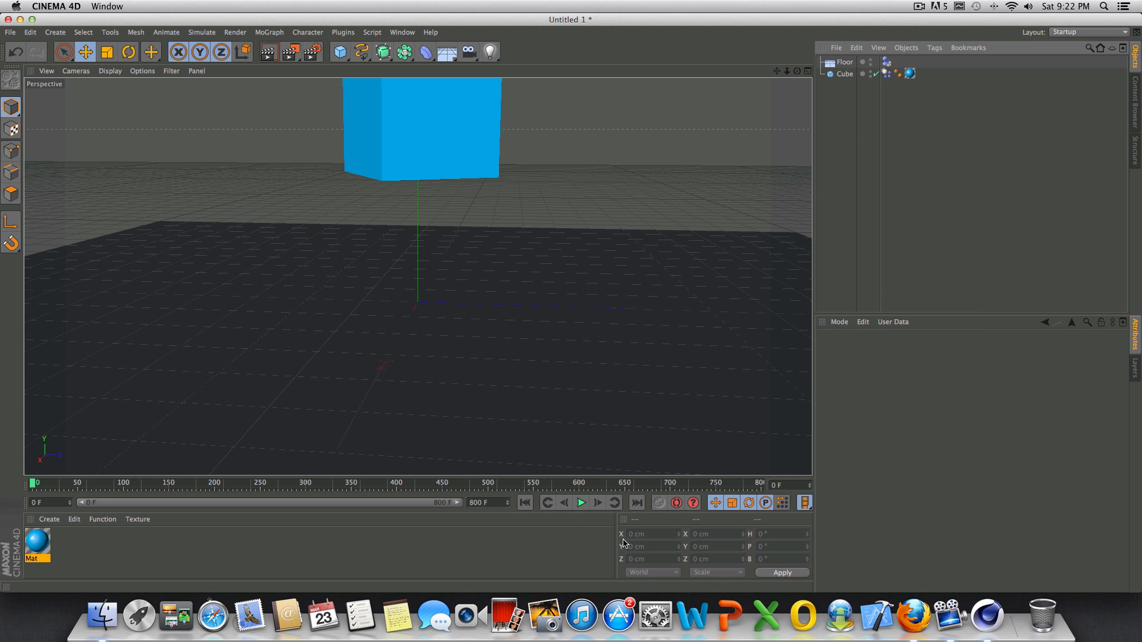
- Play the simulation twice to check how the cube collides with the floor, returning to frame 0 each time
{"action": "left_click", "coordinate": [580, 504]}
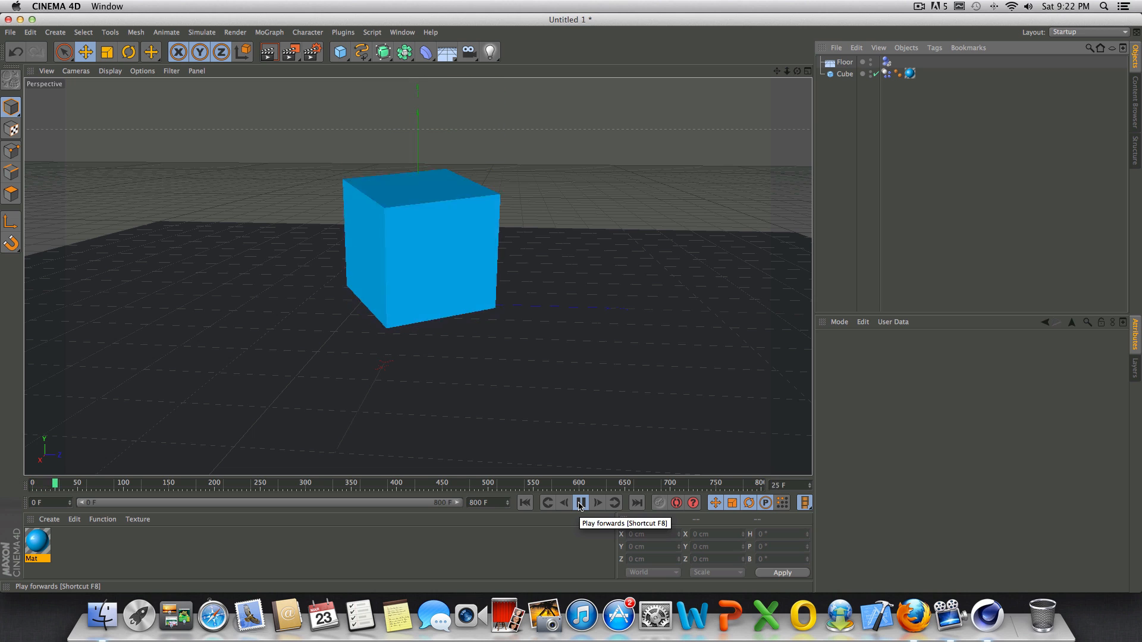
{"action": "left_click", "coordinate": [580, 503]}
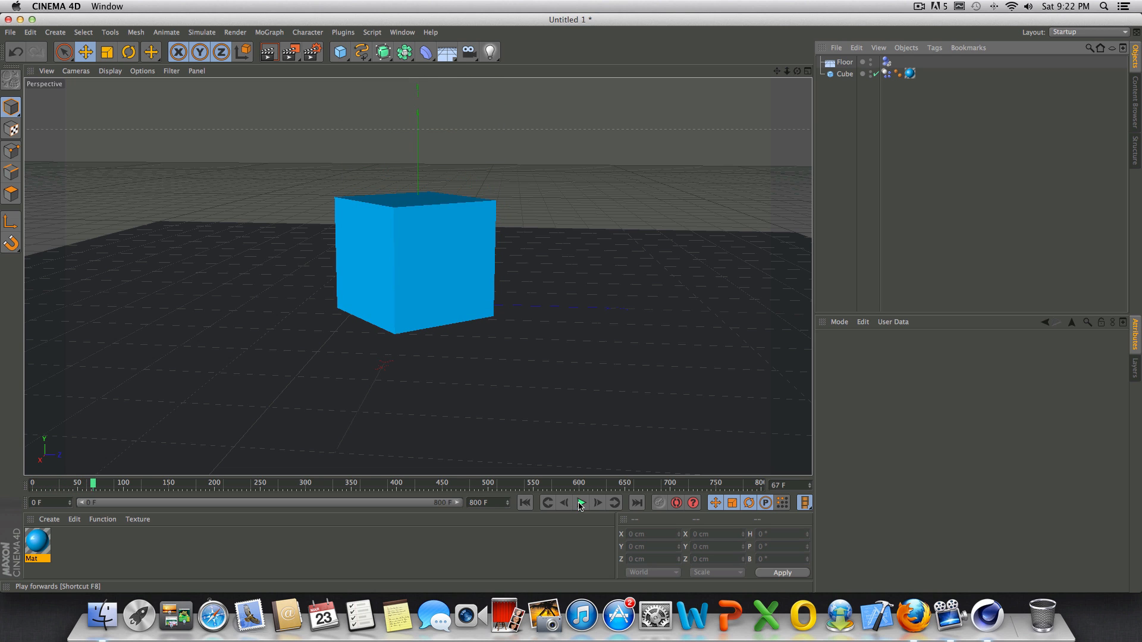
{"action": "left_click", "coordinate": [524, 503]}
{"action": "left_click", "coordinate": [581, 503]}
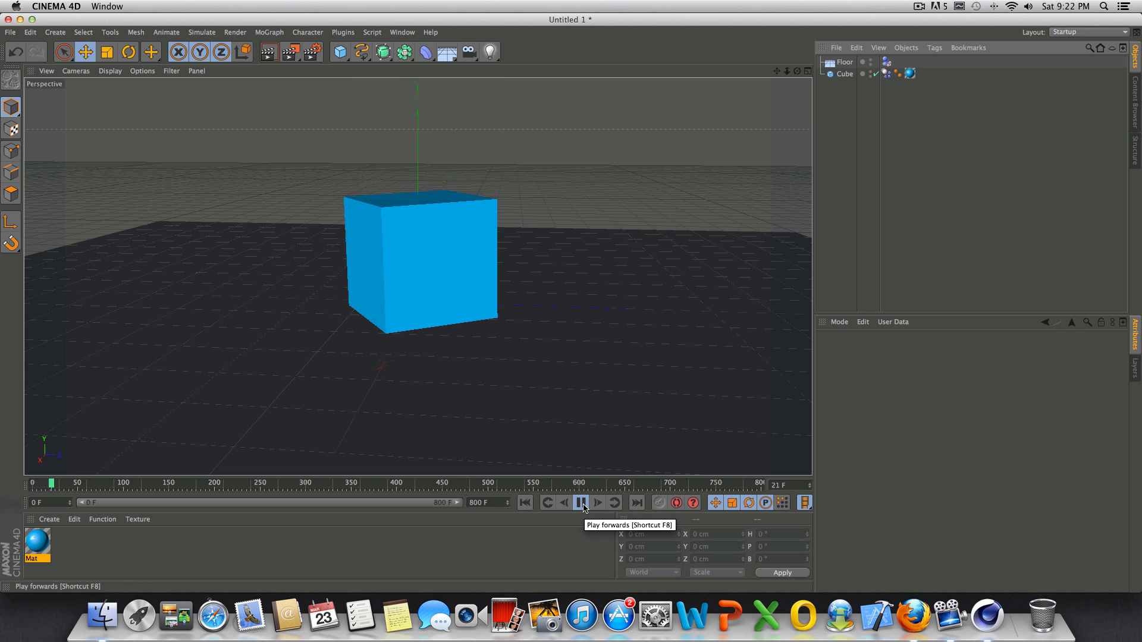
{"action": "left_click", "coordinate": [581, 504]}
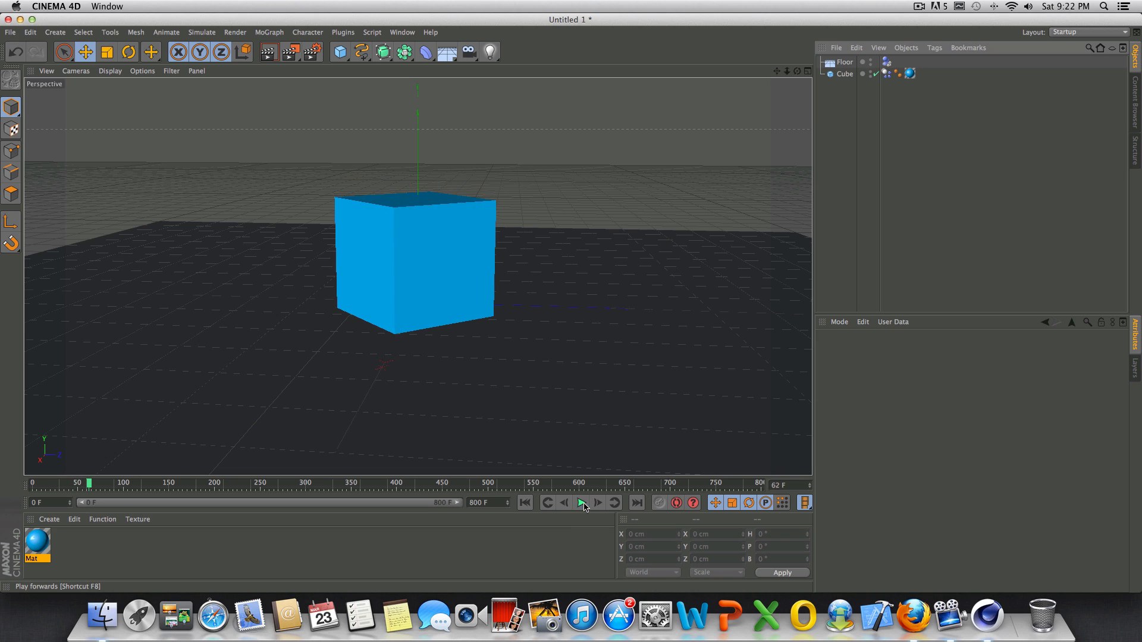
{"action": "left_click", "coordinate": [526, 504]}
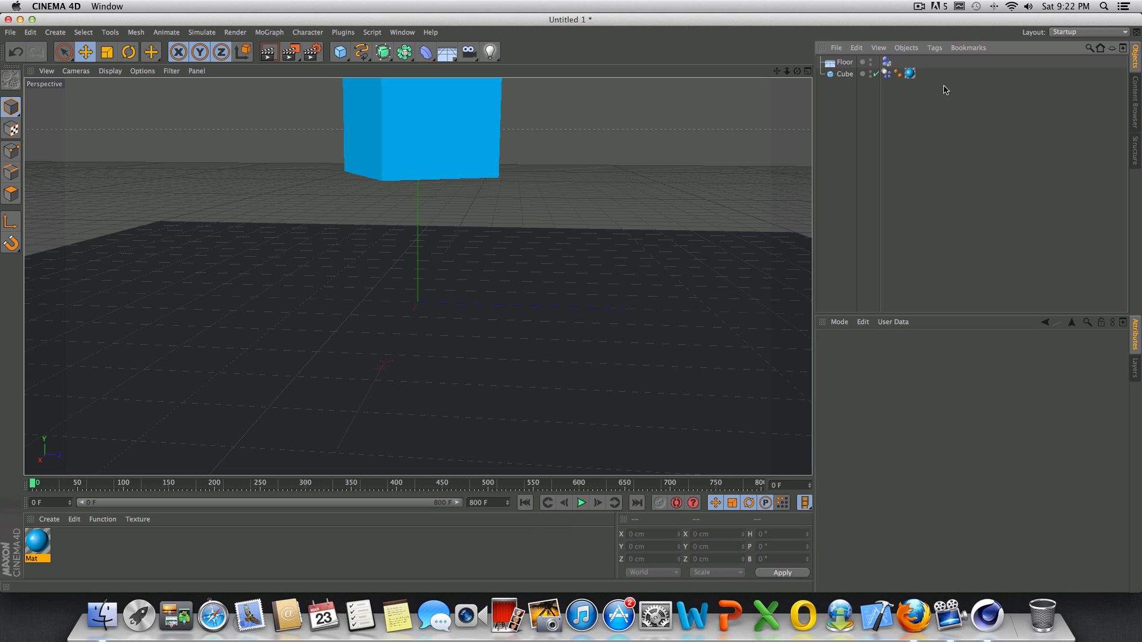
- Set the collision Bounce of the cube's Dynamics Body tag to 100%
{"action": "left_click", "coordinate": [846, 75]}
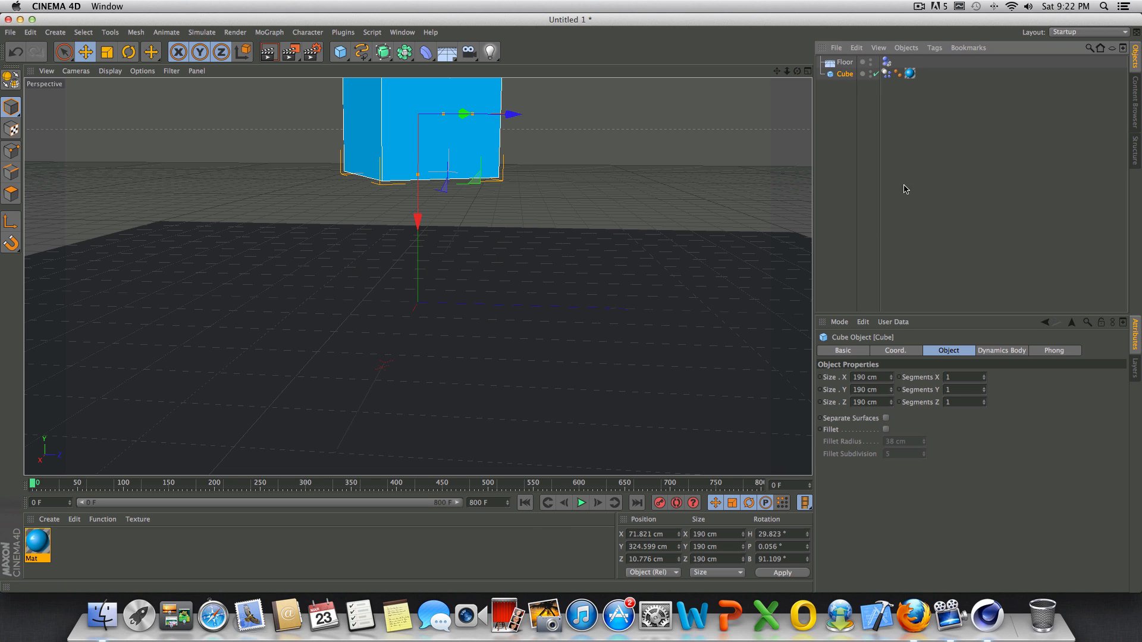
{"action": "left_click", "coordinate": [887, 74]}
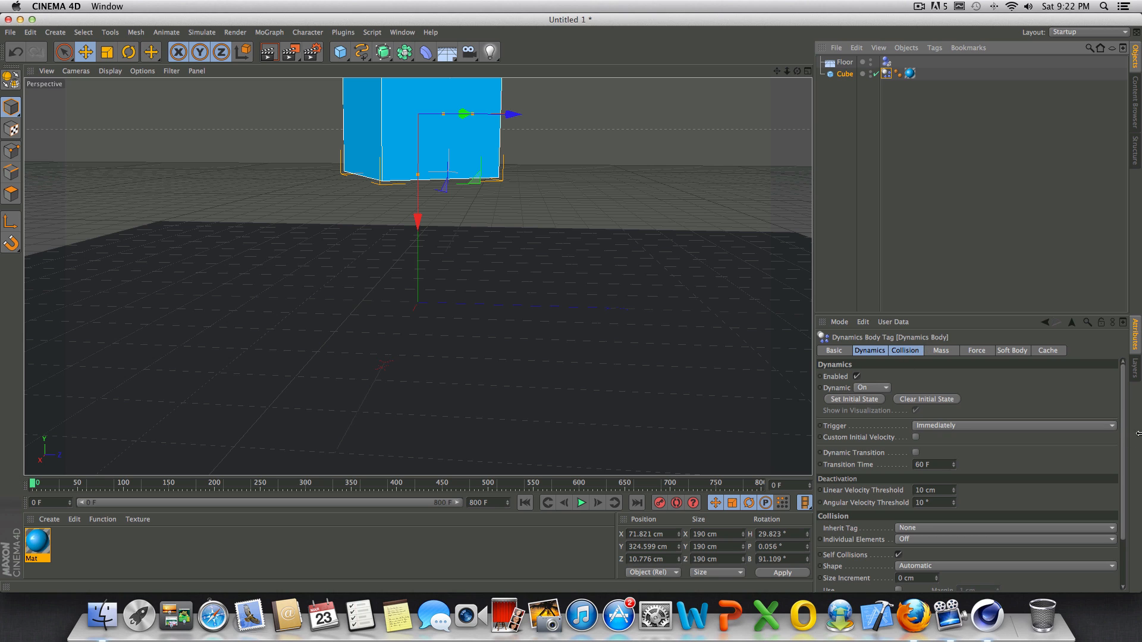
{"action": "left_click_drag", "start_coordinate": [1120, 424], "coordinate": [1129, 361]}
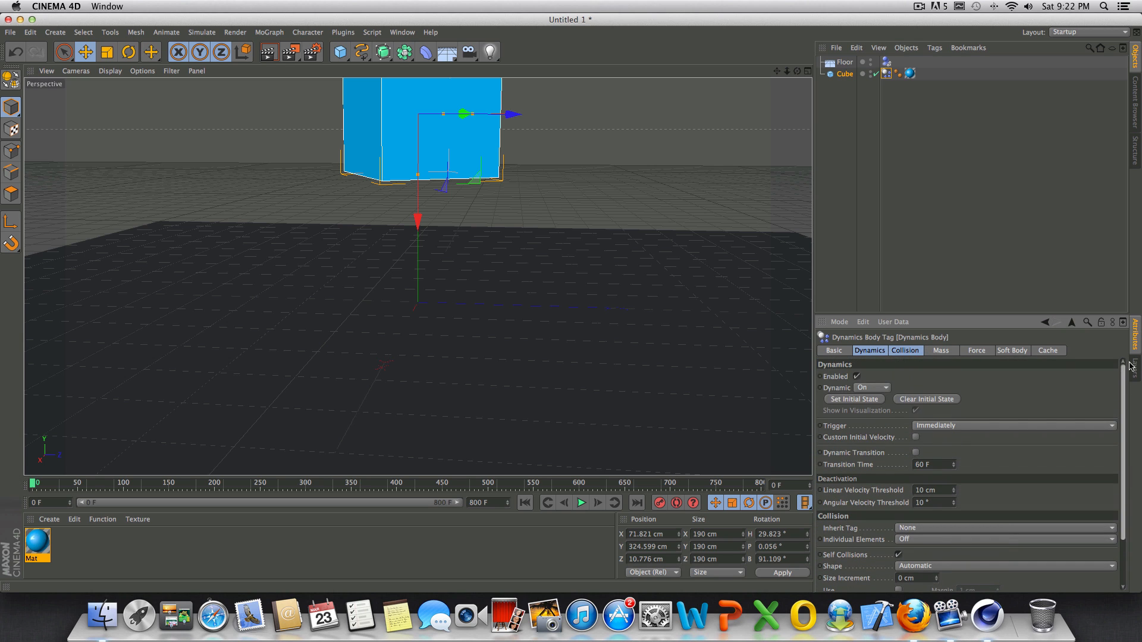
{"action": "left_click", "coordinate": [908, 352]}
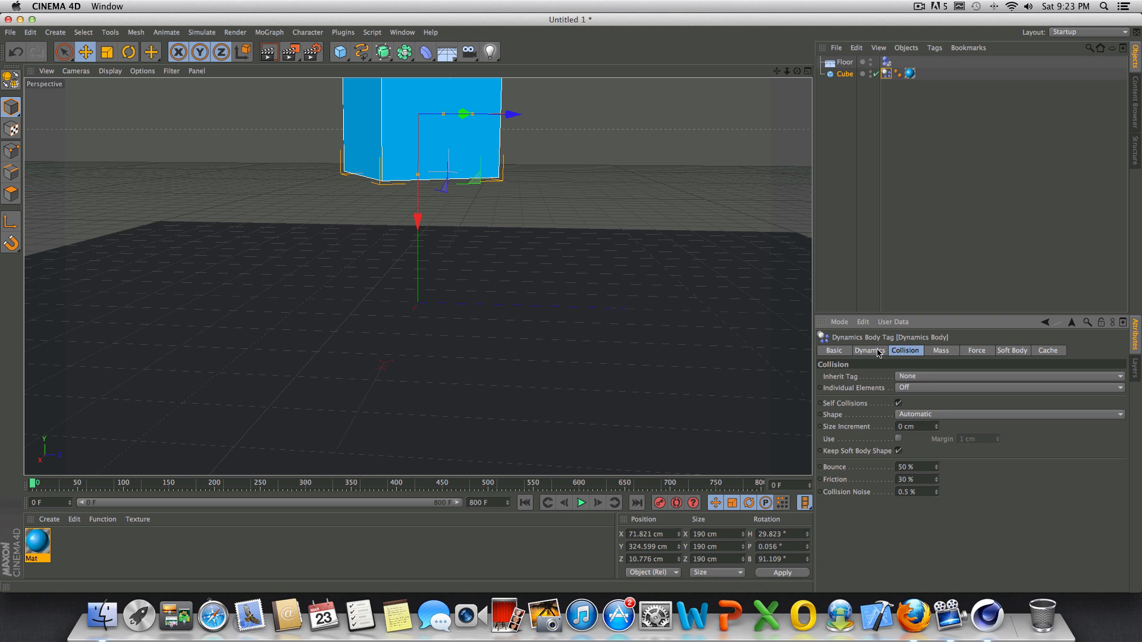
{"action": "left_click", "coordinate": [872, 351]}
{"action": "left_click", "coordinate": [905, 350]}
{"action": "double_click", "coordinate": [922, 467]}
{"action": "key", "text": "BackSpace"}
- Play the simulation to check the cube's new bounce, stop it and return to frame 0
{"action": "left_click", "coordinate": [583, 502]}
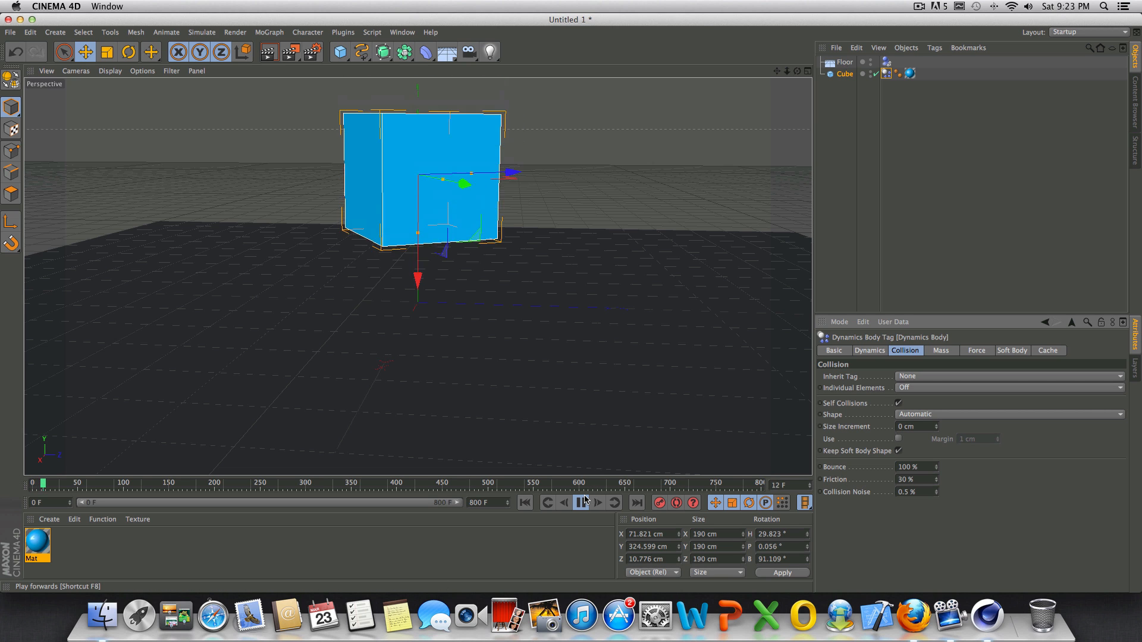
{"action": "left_click", "coordinate": [580, 503]}
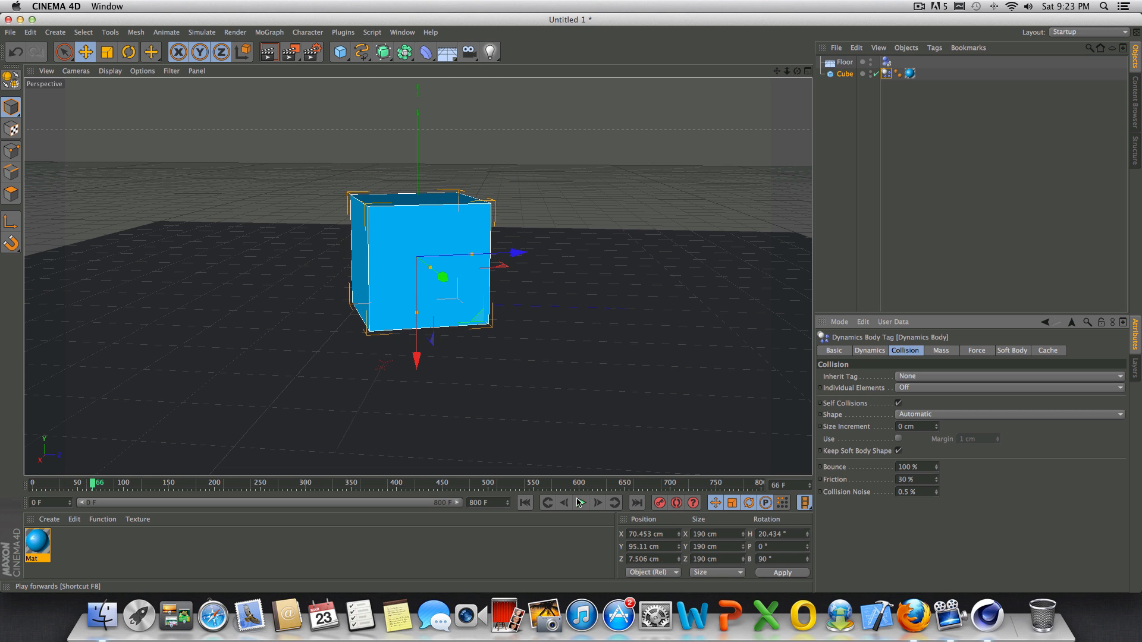
{"action": "left_click", "coordinate": [525, 503]}
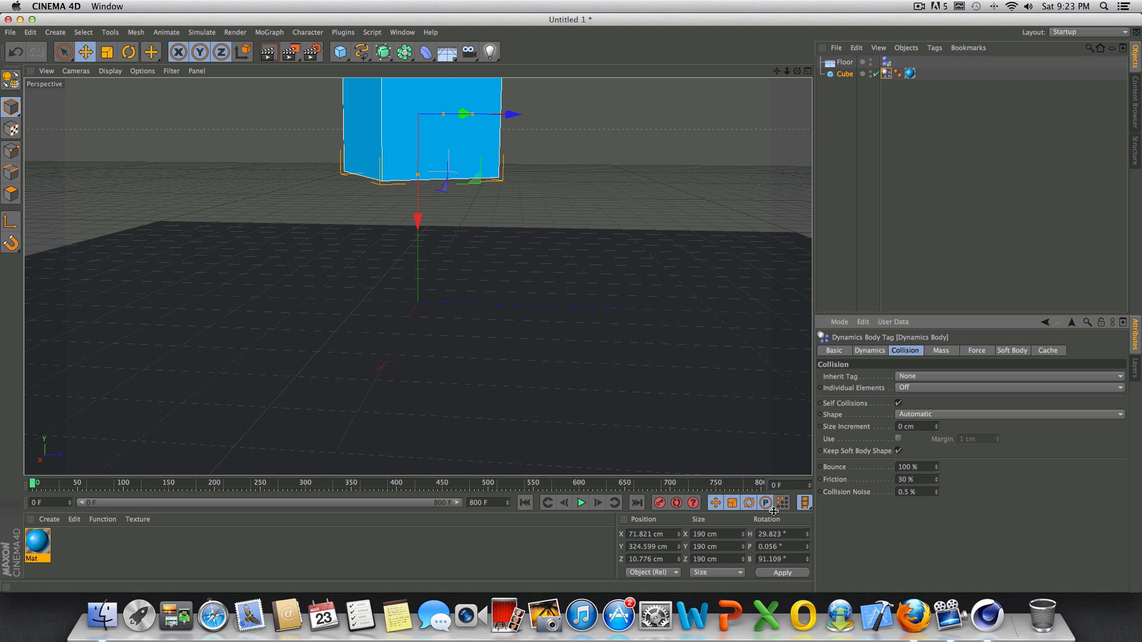
- Set the collision Bounce of the floor's Dynamics Body tag to 110%
{"action": "left_click", "coordinate": [907, 480]}
{"action": "left_click", "coordinate": [886, 62]}
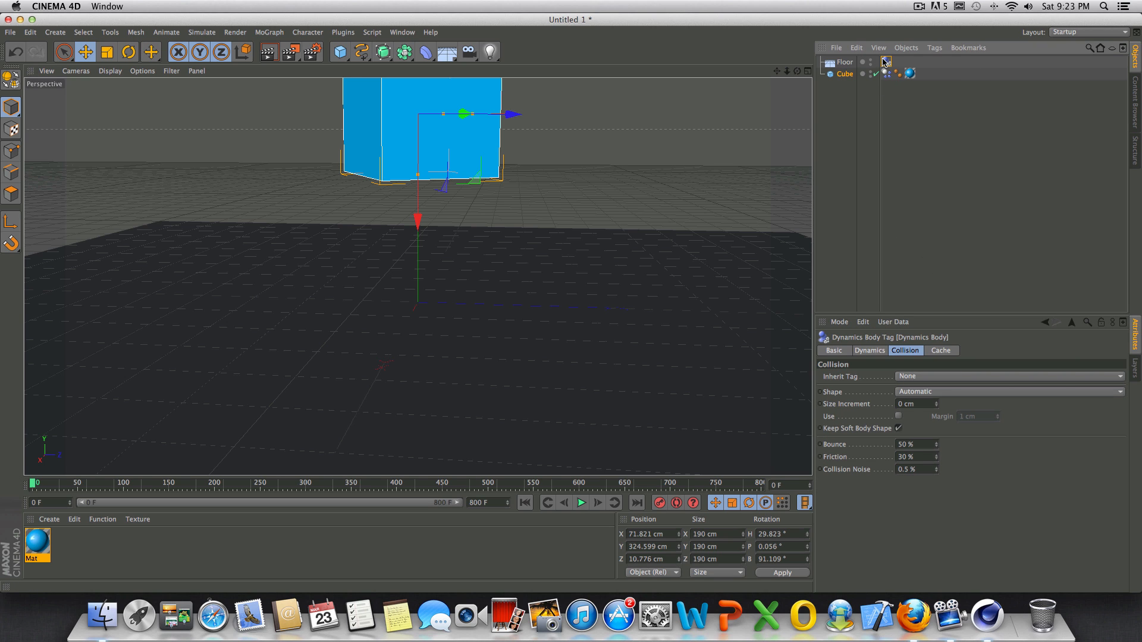
{"action": "left_click", "coordinate": [896, 65]}
{"action": "left_click", "coordinate": [887, 63]}
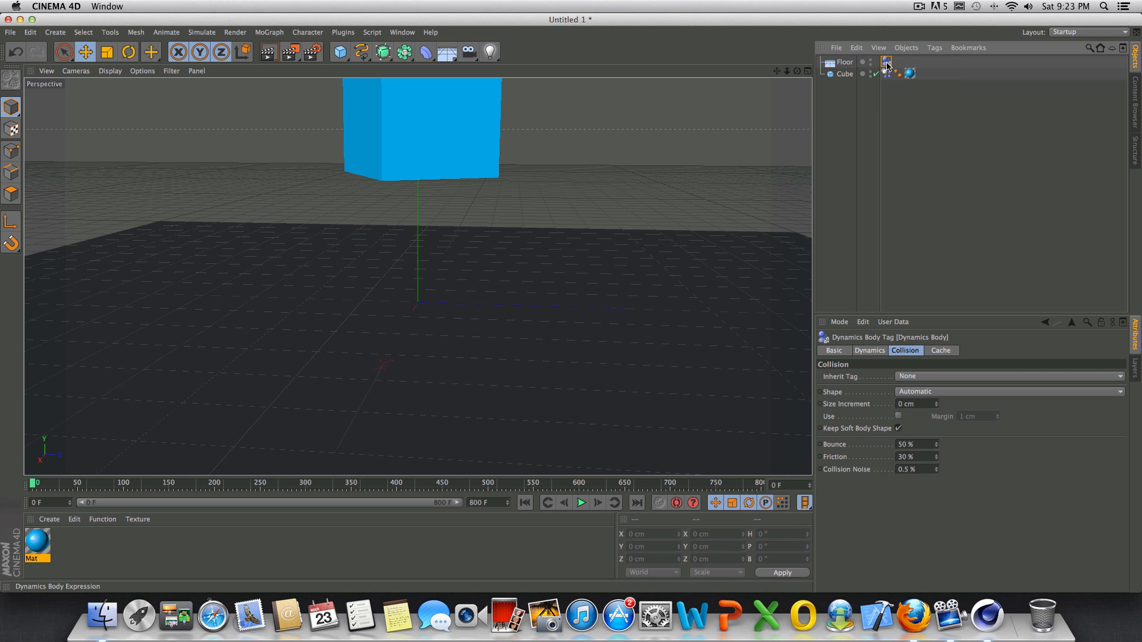
{"action": "left_click", "coordinate": [922, 447]}
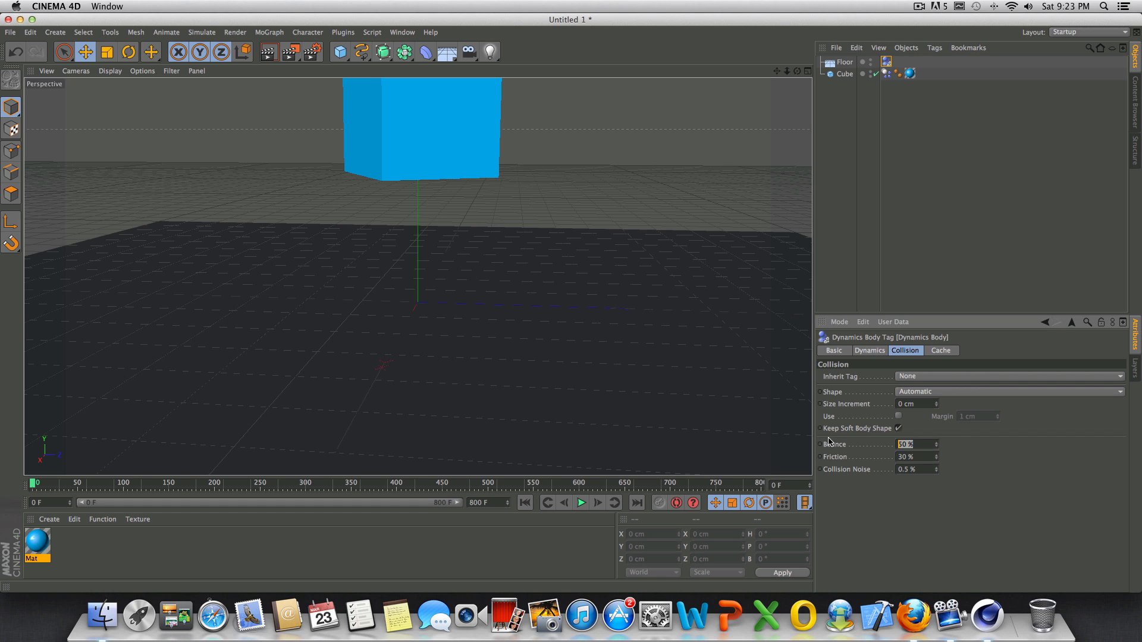
{"action": "type", "text": "11"}
- Play the simulation twice to check the cube bouncing off the floor with both bounce settings, rewinding to frame 0 each time
{"action": "left_click", "coordinate": [582, 506]}
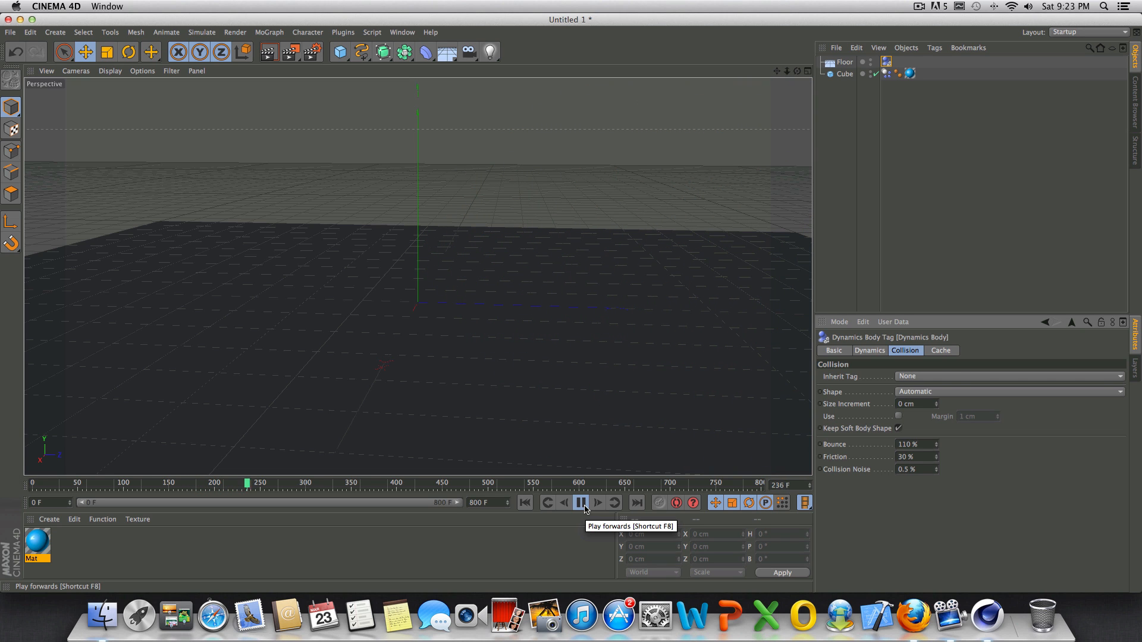
{"action": "left_click", "coordinate": [585, 509]}
{"action": "left_click", "coordinate": [525, 504]}
{"action": "left_click", "coordinate": [581, 503]}
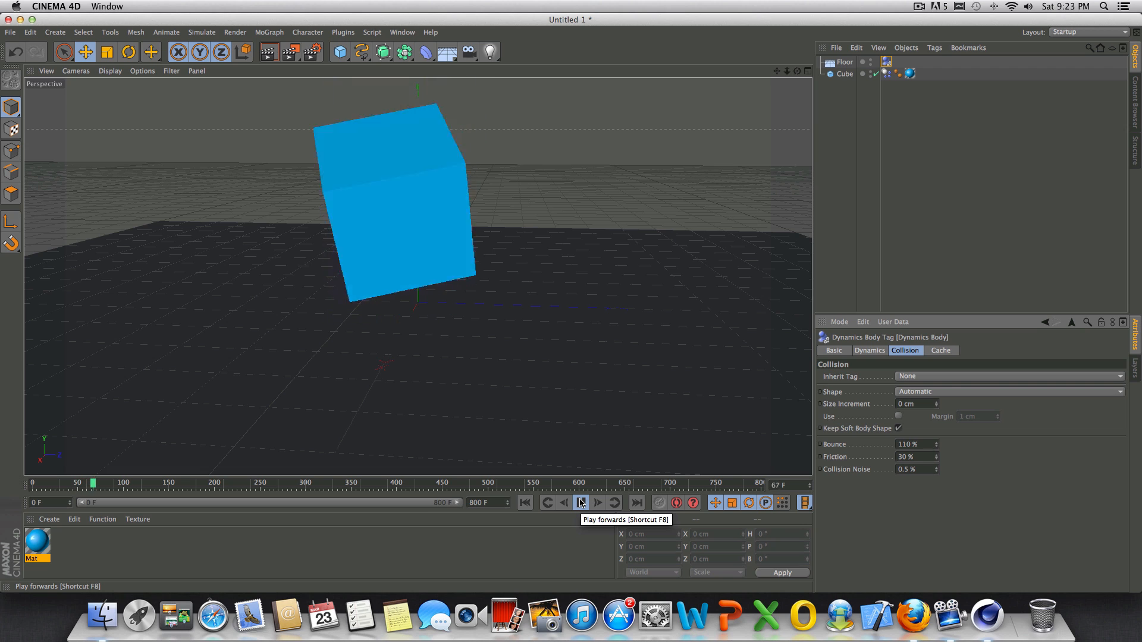
{"action": "left_click", "coordinate": [581, 503]}
{"action": "left_click", "coordinate": [525, 503]}
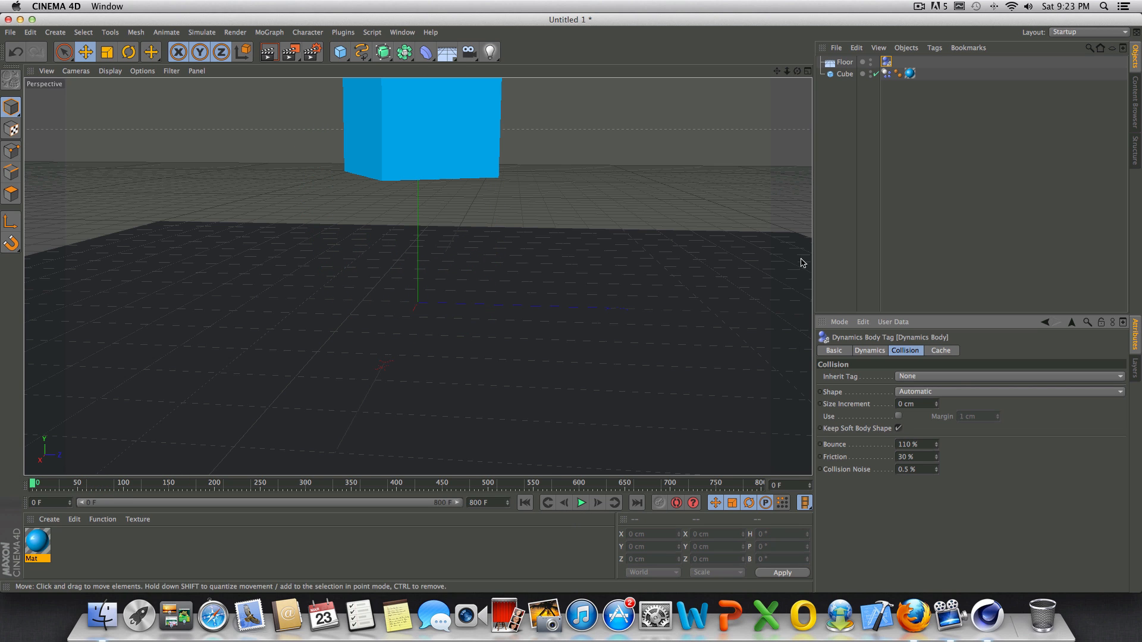
- Change the collision Friction of the floor's Dynamics Body tag and set the Friction of the cube's Dynamics Body tag to 80%
{"action": "left_click", "coordinate": [926, 457]}
{"action": "type", "text": "8"}
{"action": "left_click", "coordinate": [887, 74]}
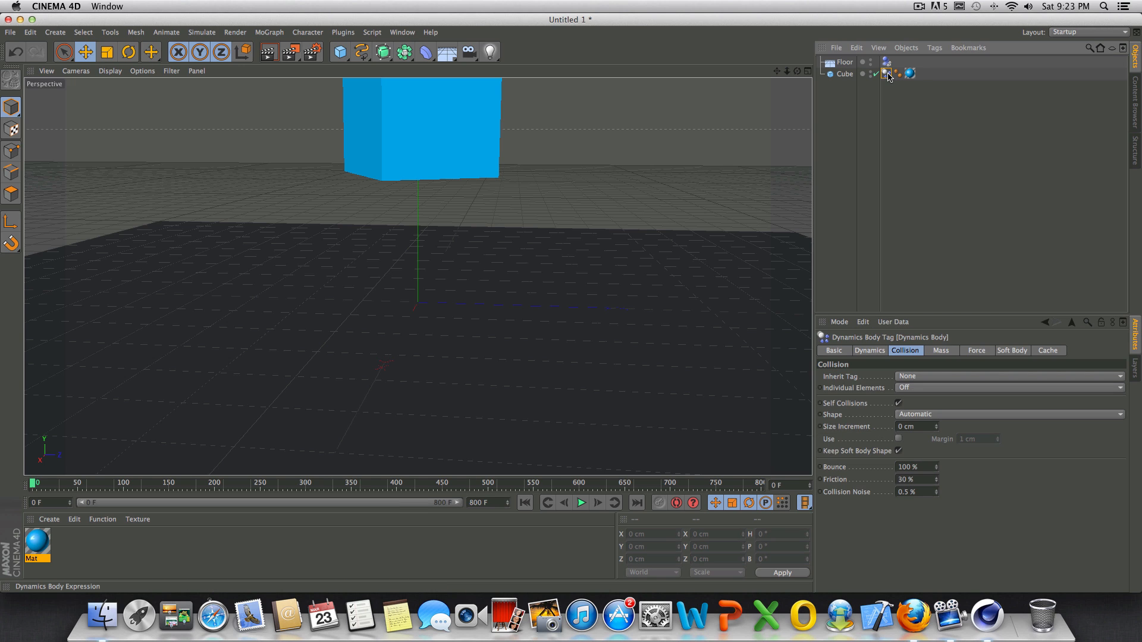
{"action": "left_click", "coordinate": [932, 480]}
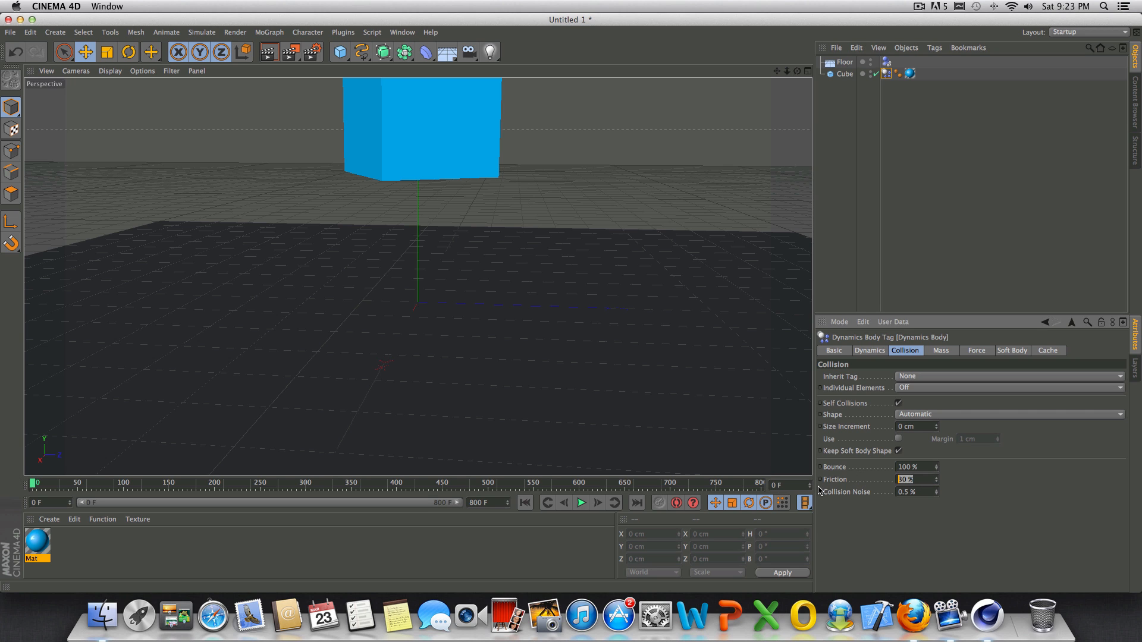
{"action": "type", "text": "80"}
- Play the simulation twice to check the cube's motion with the new friction settings, then stop it and return to frame 0
{"action": "left_click", "coordinate": [581, 503]}
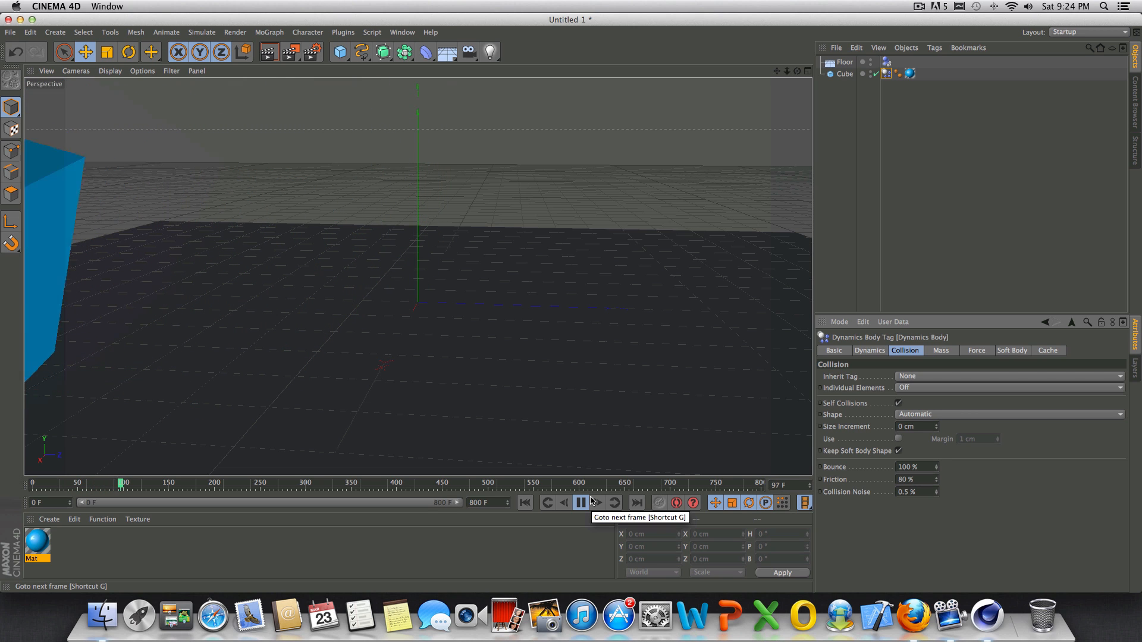
{"action": "left_click", "coordinate": [581, 502]}
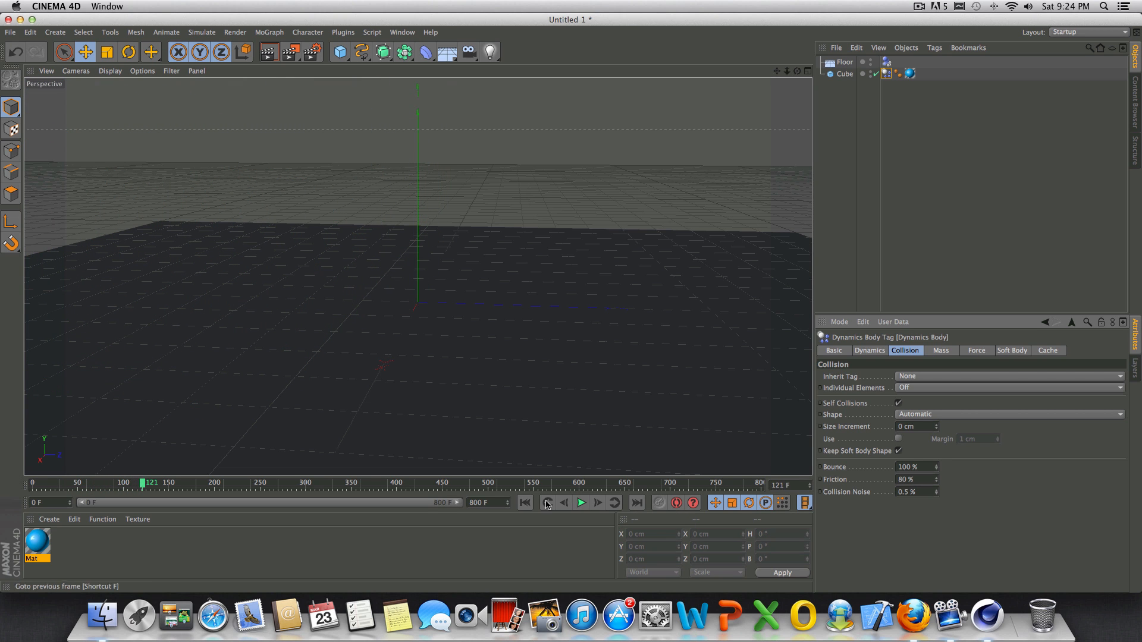
{"action": "left_click", "coordinate": [586, 504]}
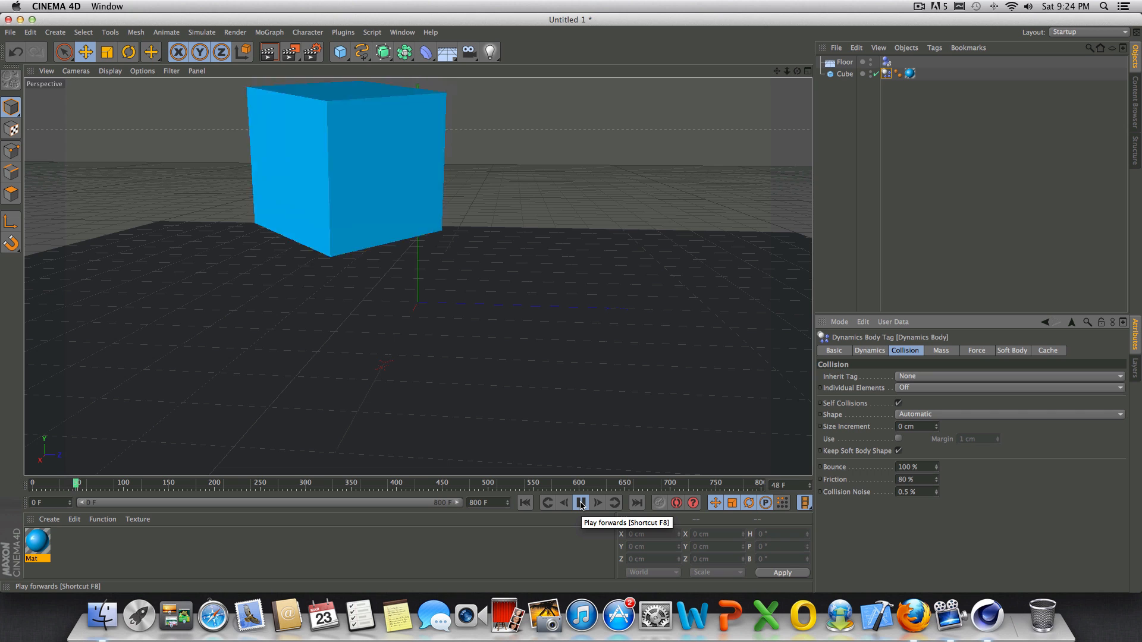
{"action": "left_click", "coordinate": [582, 503]}
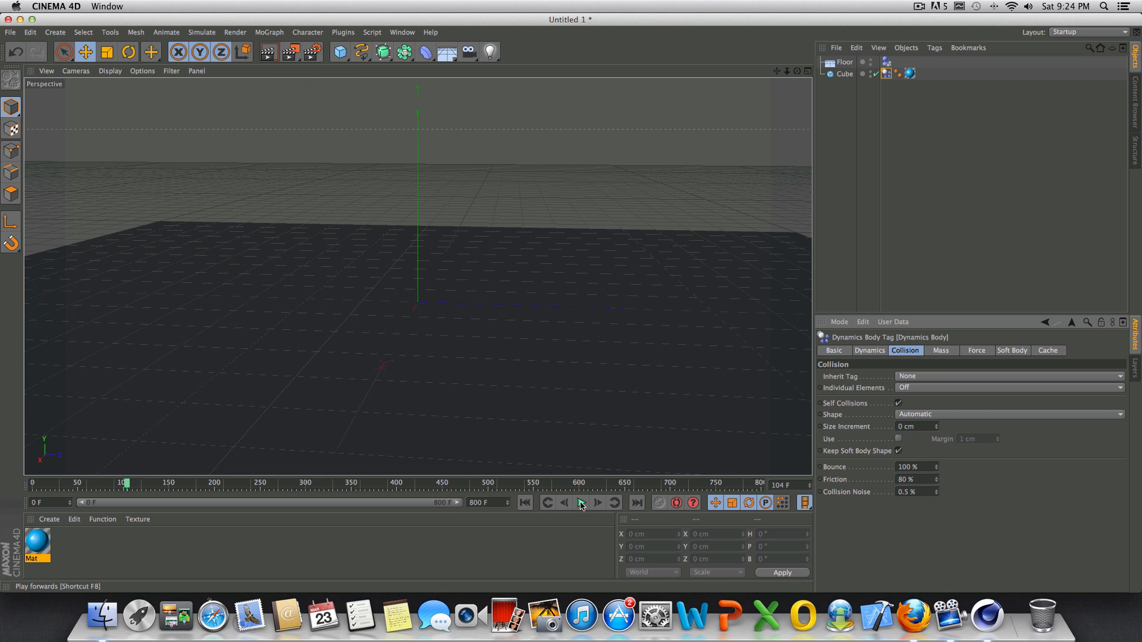
{"action": "left_click", "coordinate": [524, 502]}
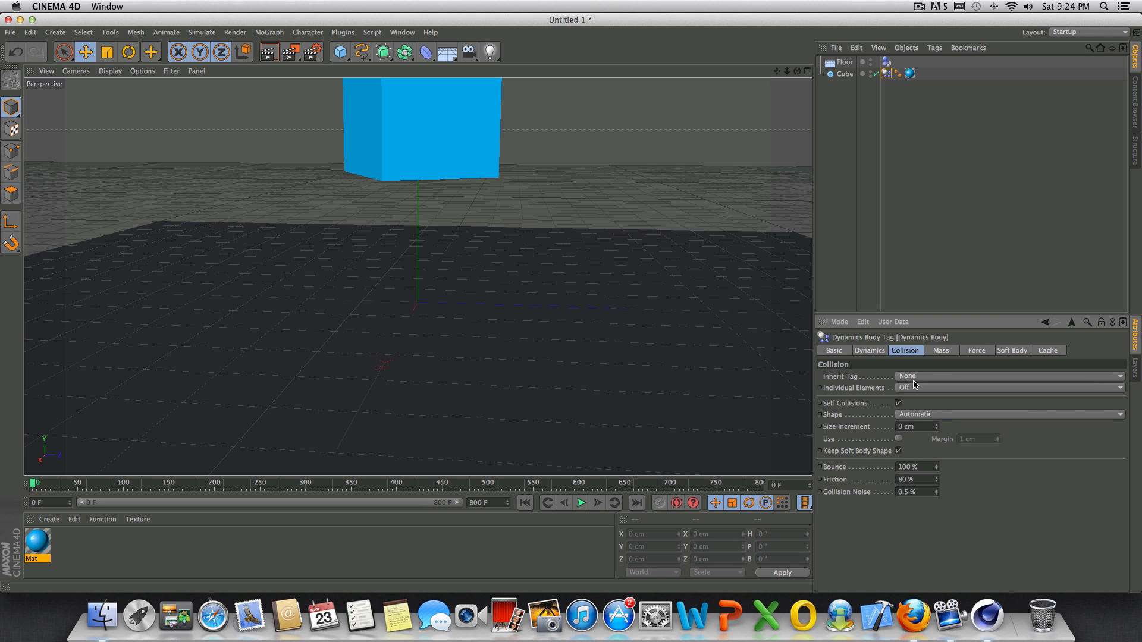
- Look through the Dynamics, Mass, Force and Soft Body settings of the cube's Dynamics Body tag
{"action": "left_click", "coordinate": [871, 350]}
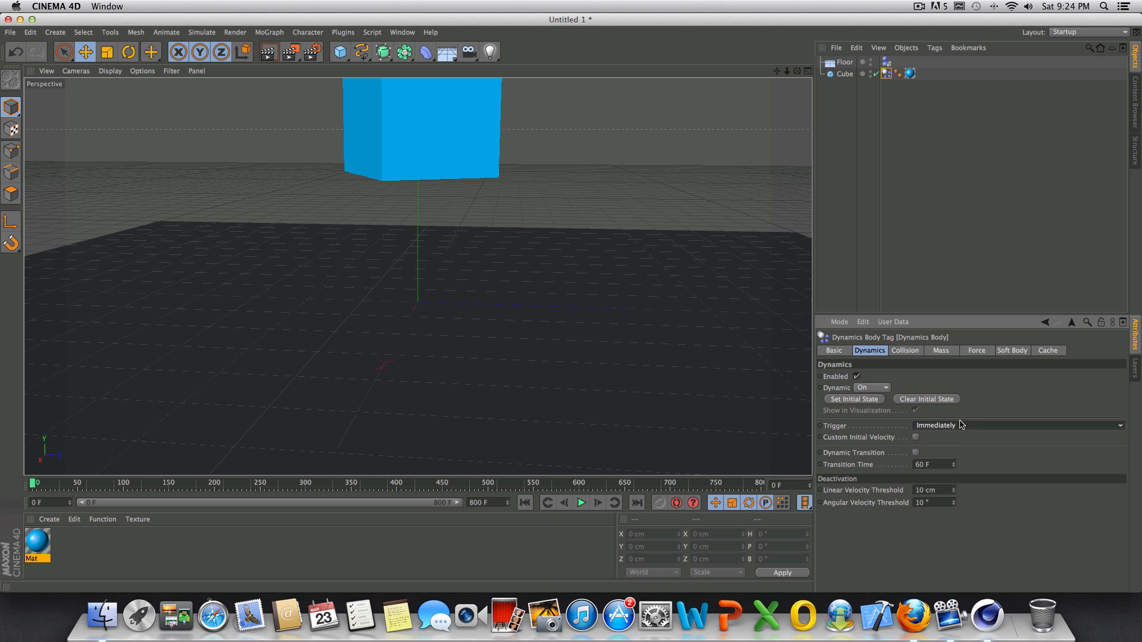
{"action": "left_click", "coordinate": [941, 351]}
{"action": "left_click", "coordinate": [975, 353]}
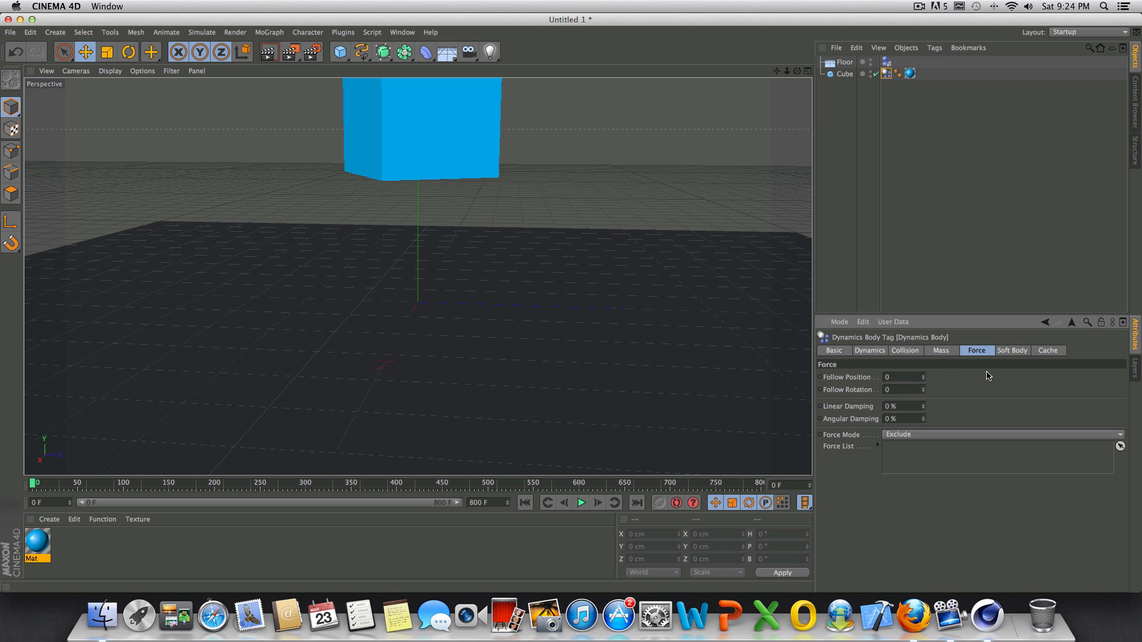
{"action": "left_click", "coordinate": [1033, 354]}
{"action": "left_click", "coordinate": [1013, 352]}
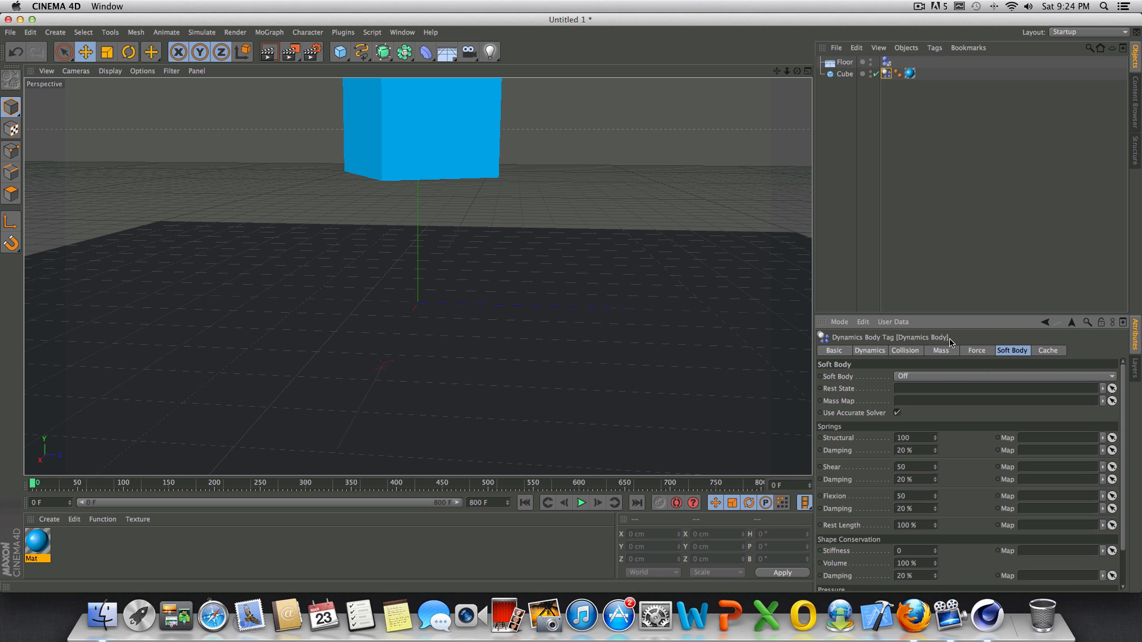
{"action": "left_click", "coordinate": [855, 352]}
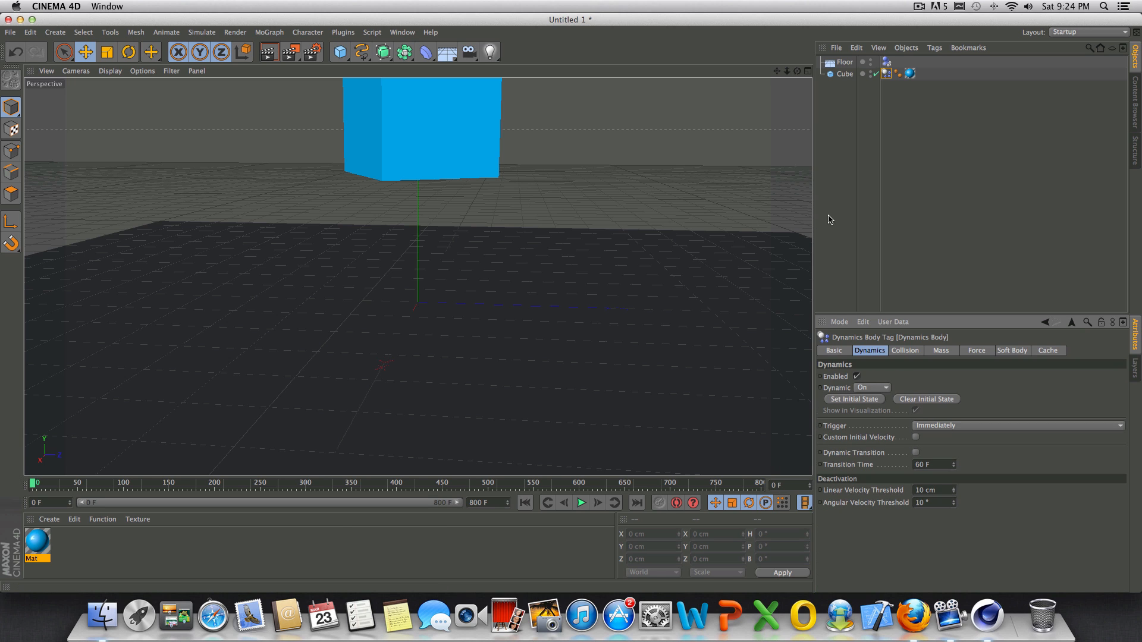
{"action": "left_click", "coordinate": [941, 143]}
{"action": "left_click_drag", "start_coordinate": [995, 145], "coordinate": [911, 190]}
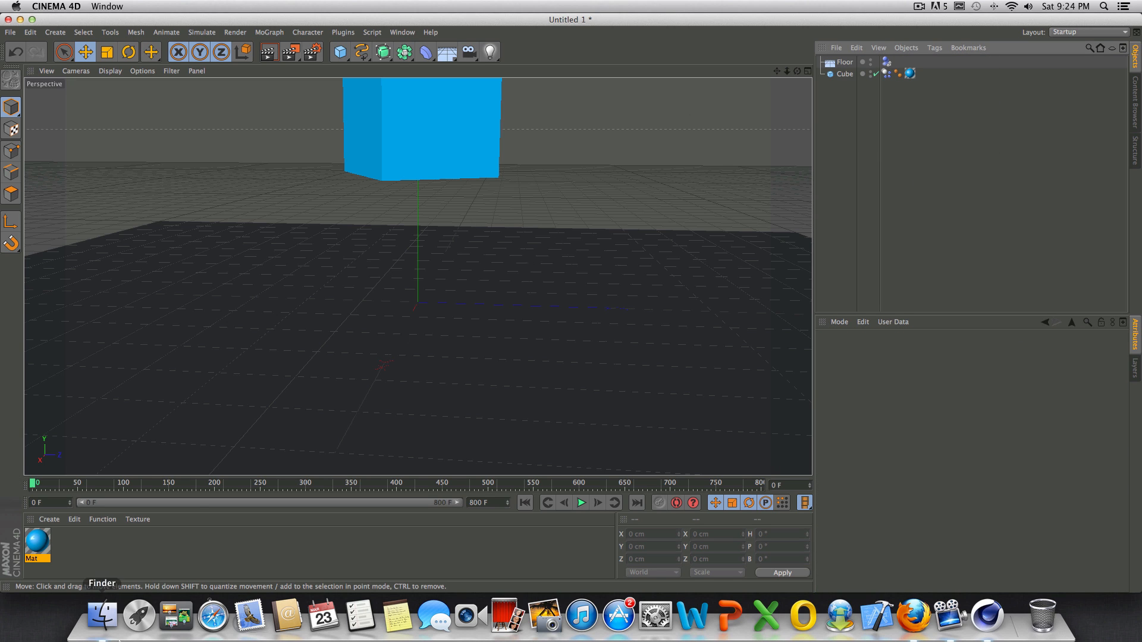
- Delete the blue material and remove its leftover texture tag from the cube
{"action": "left_click", "coordinate": [37, 543]}
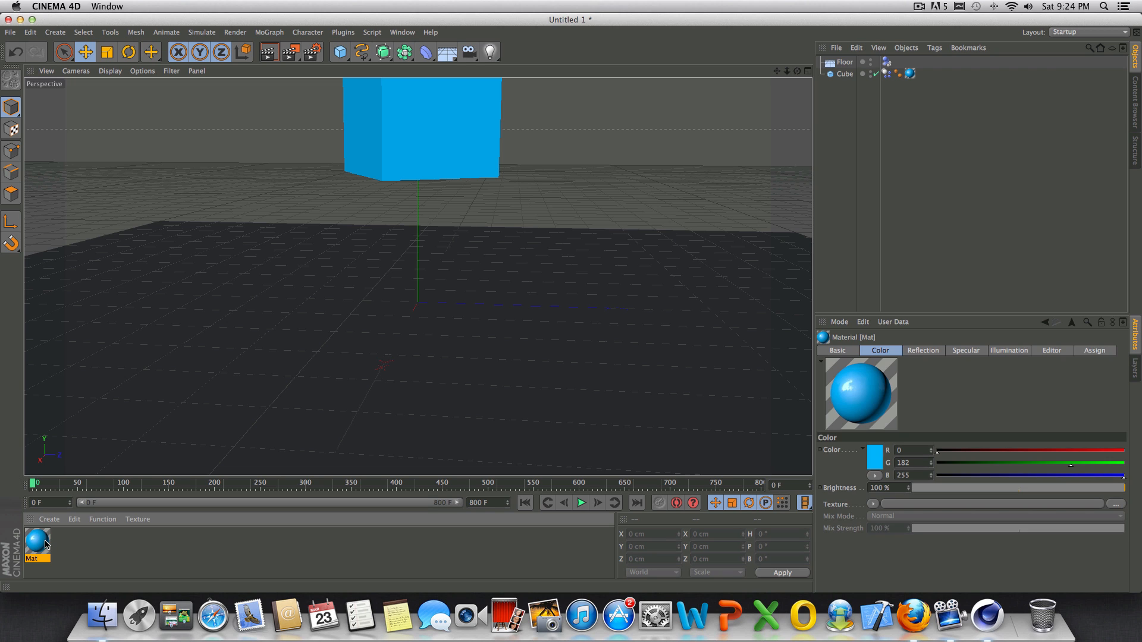
{"action": "key", "text": "Delete"}
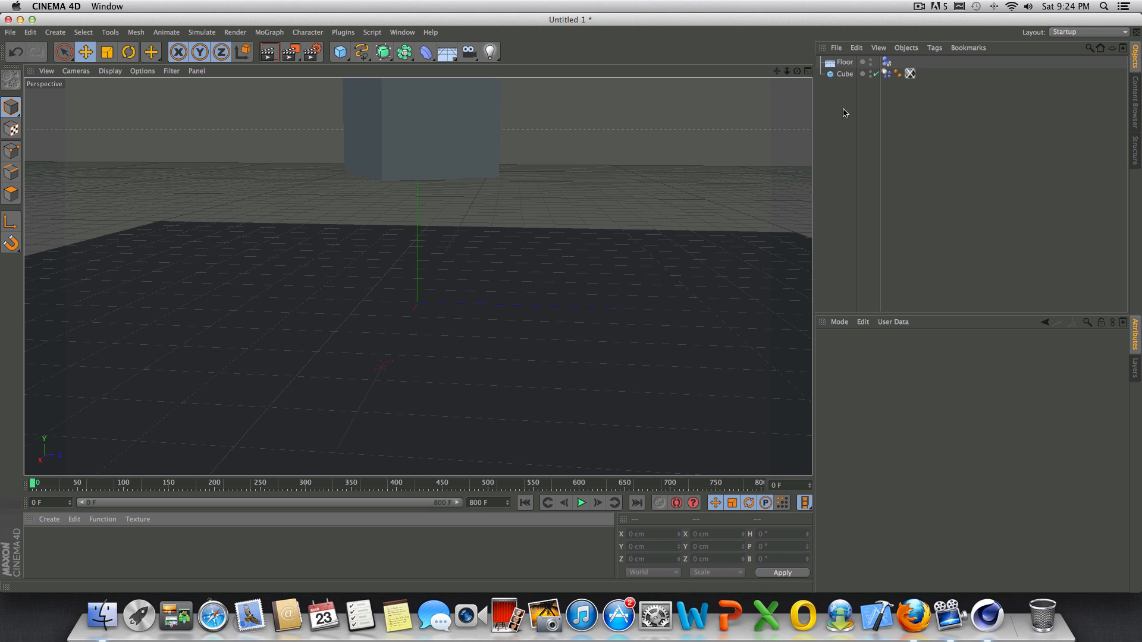
{"action": "left_click", "coordinate": [844, 74]}
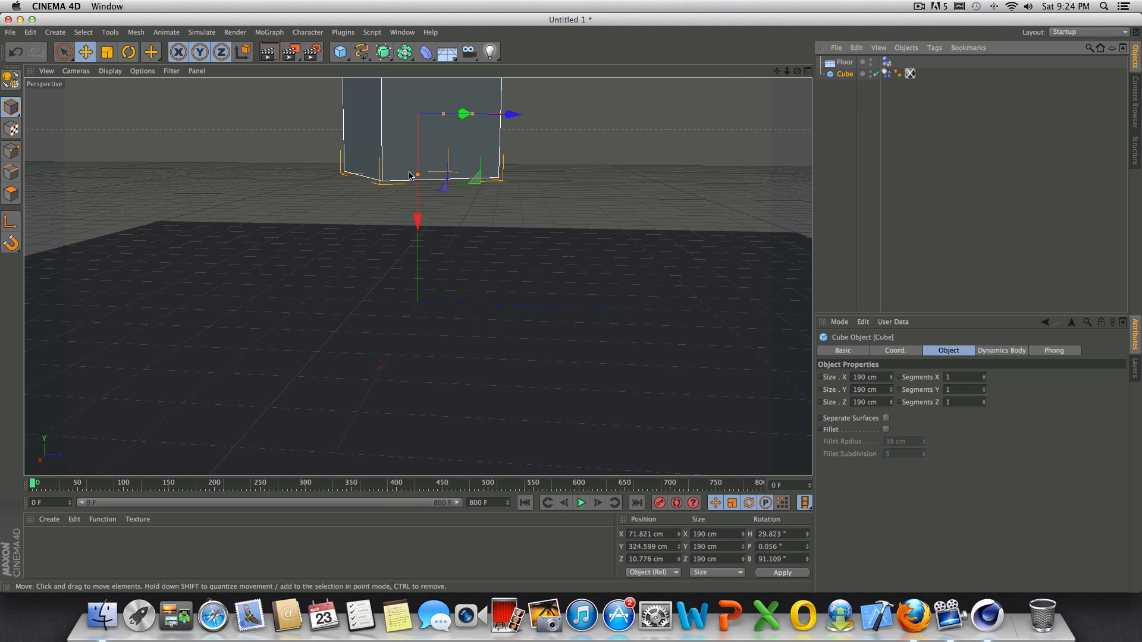
{"action": "left_click", "coordinate": [911, 73]}
{"action": "key", "text": "Delete"}
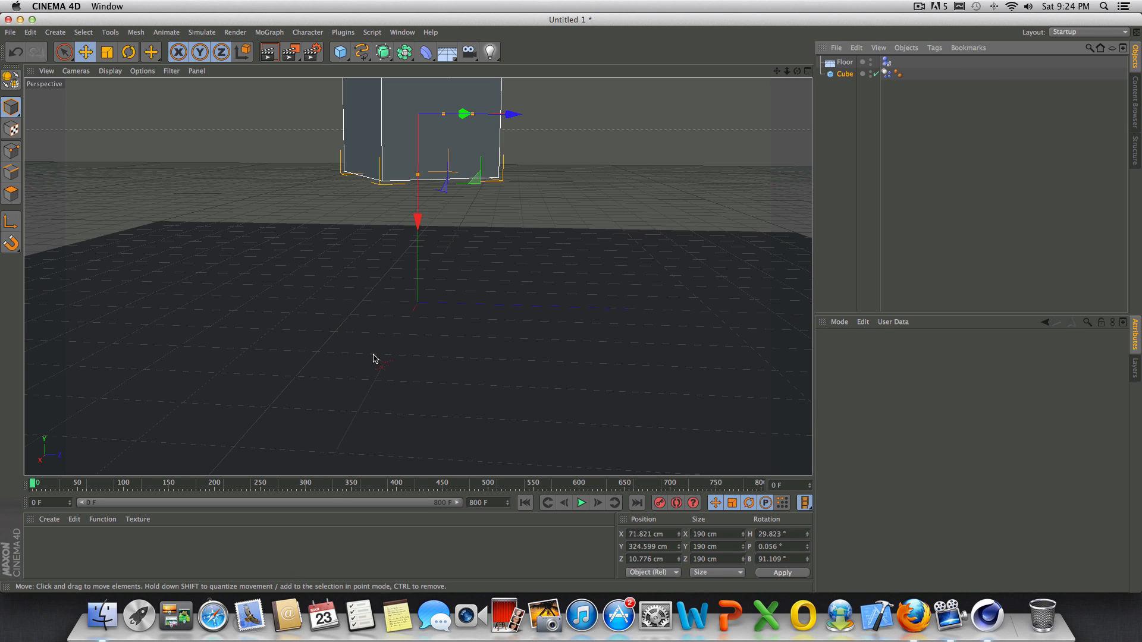
- Play the cube's dynamics simulation briefly, stop it and return to the start of the animation
{"action": "left_click_drag", "start_coordinate": [418, 277], "coordinate": [416, 276], "text": "alt"}
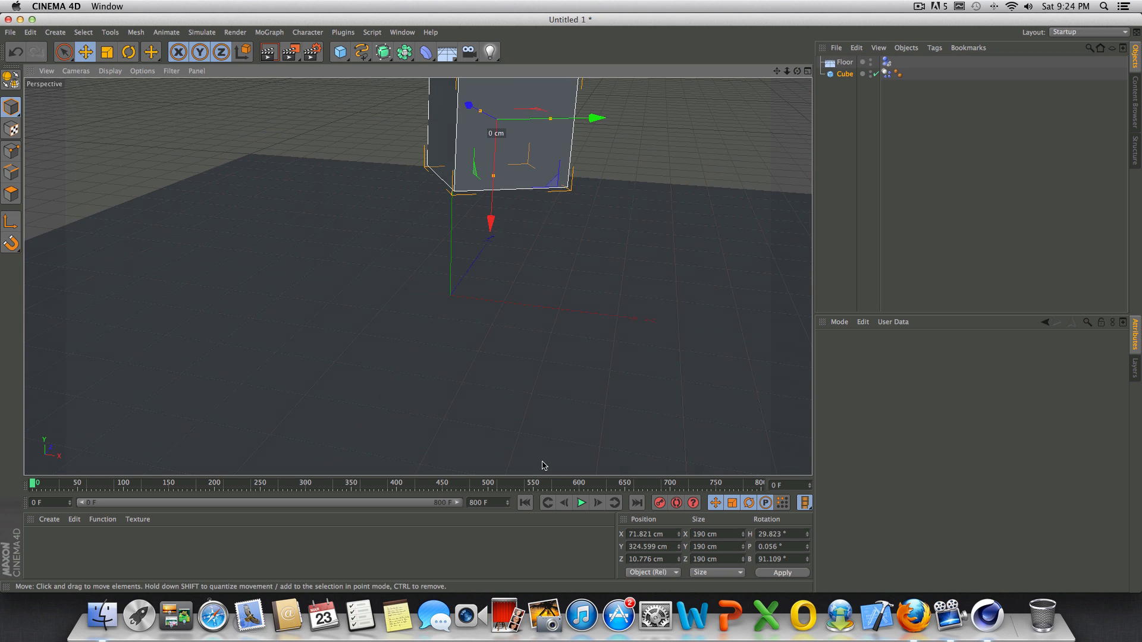
{"action": "left_click", "coordinate": [581, 503]}
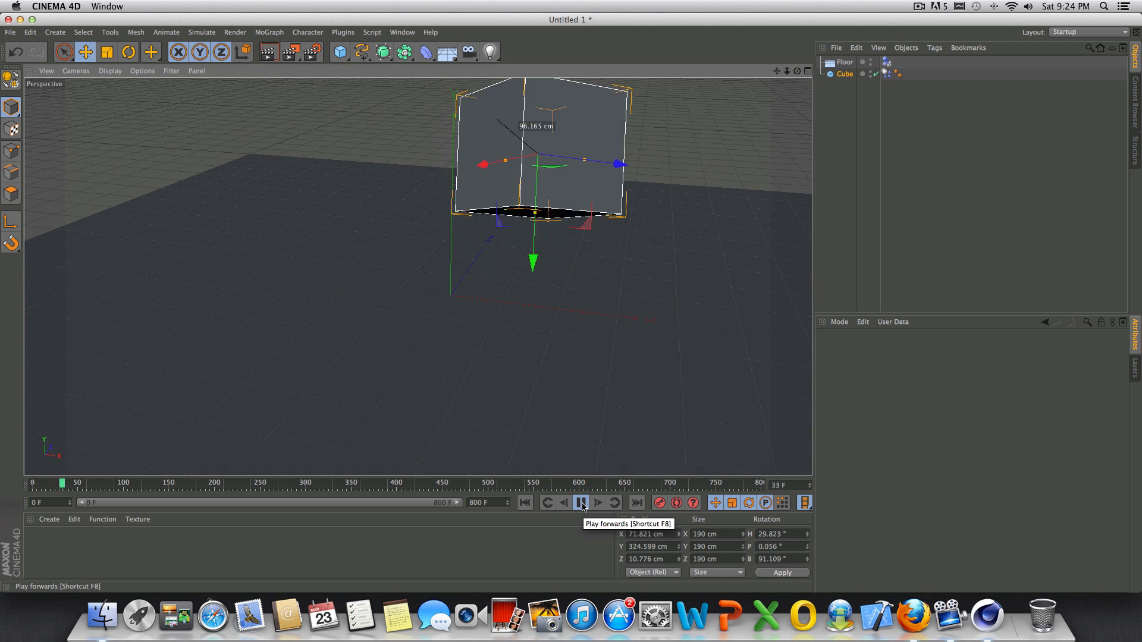
{"action": "left_click", "coordinate": [581, 504]}
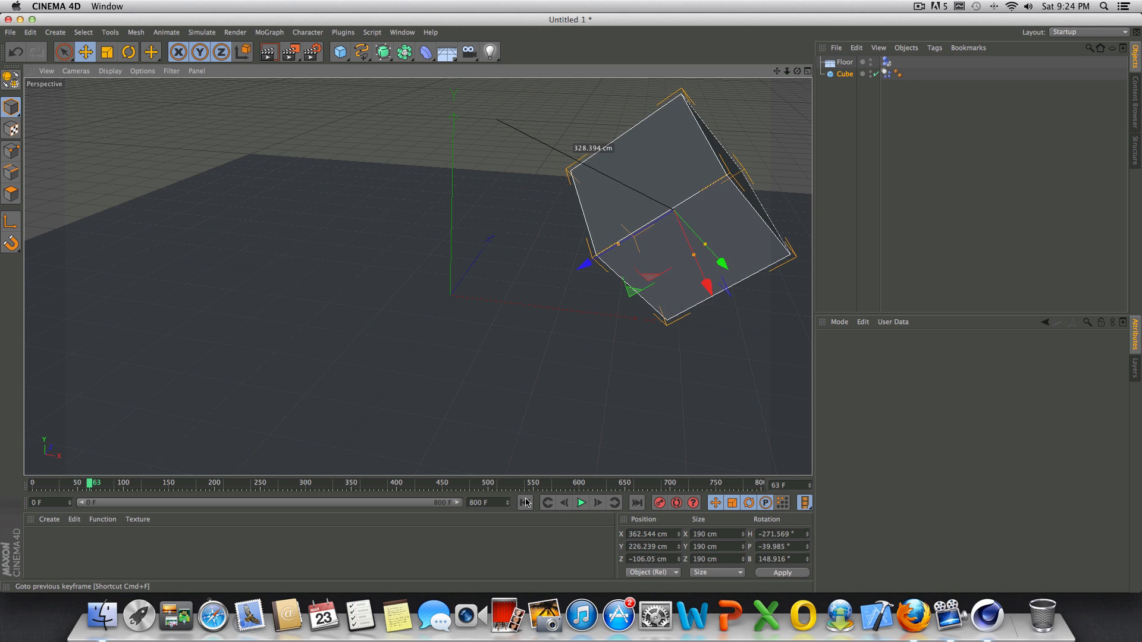
{"action": "left_click", "coordinate": [524, 503]}
- Delete the floor object from the scene
{"action": "left_click_drag", "start_coordinate": [778, 71], "coordinate": [418, 275]}
{"action": "left_click_drag", "start_coordinate": [797, 71], "coordinate": [416, 275]}
{"action": "left_click", "coordinate": [845, 63]}
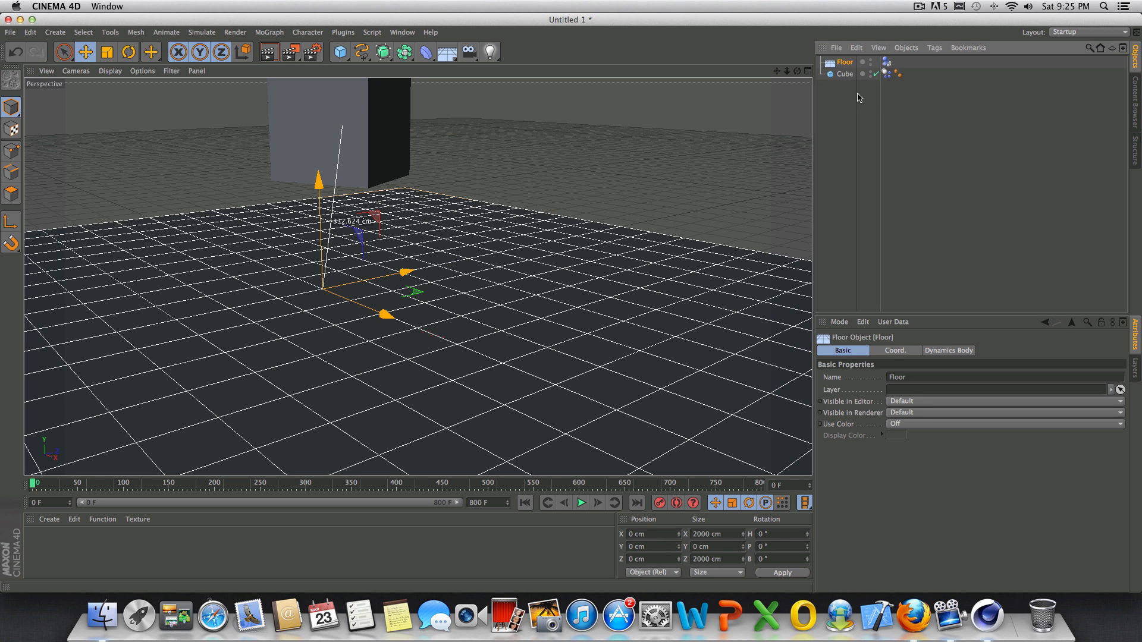
{"action": "key", "text": "Delete"}
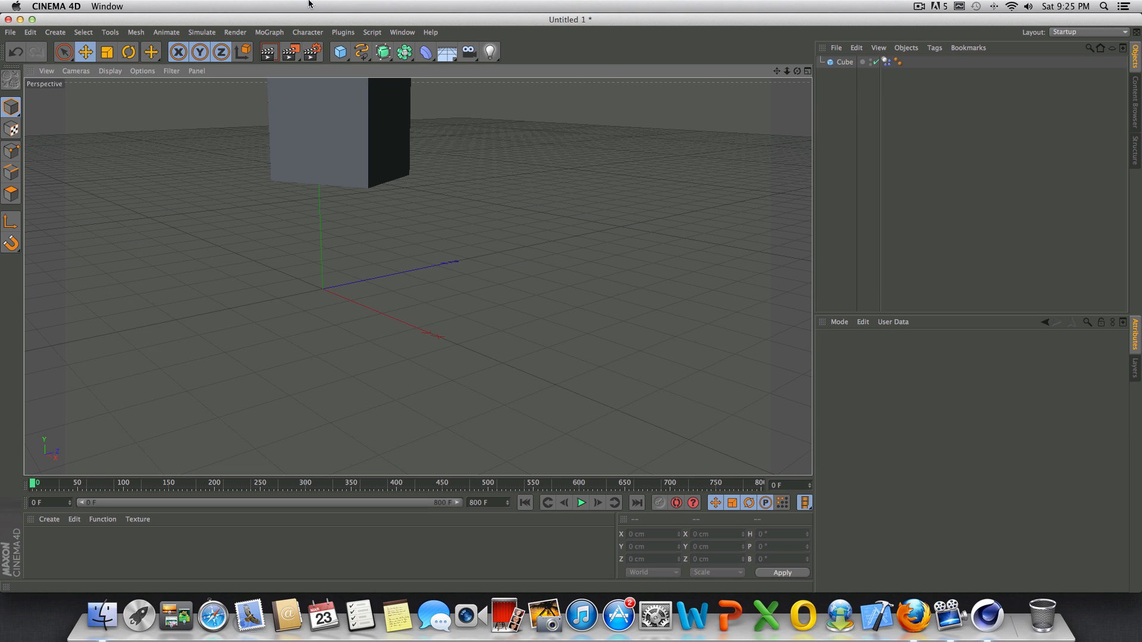
- Undo the deletion of the floor
{"action": "left_click", "coordinate": [31, 33]}
{"action": "left_click", "coordinate": [32, 34]}
{"action": "left_click", "coordinate": [32, 33]}
{"action": "left_click", "coordinate": [39, 49]}
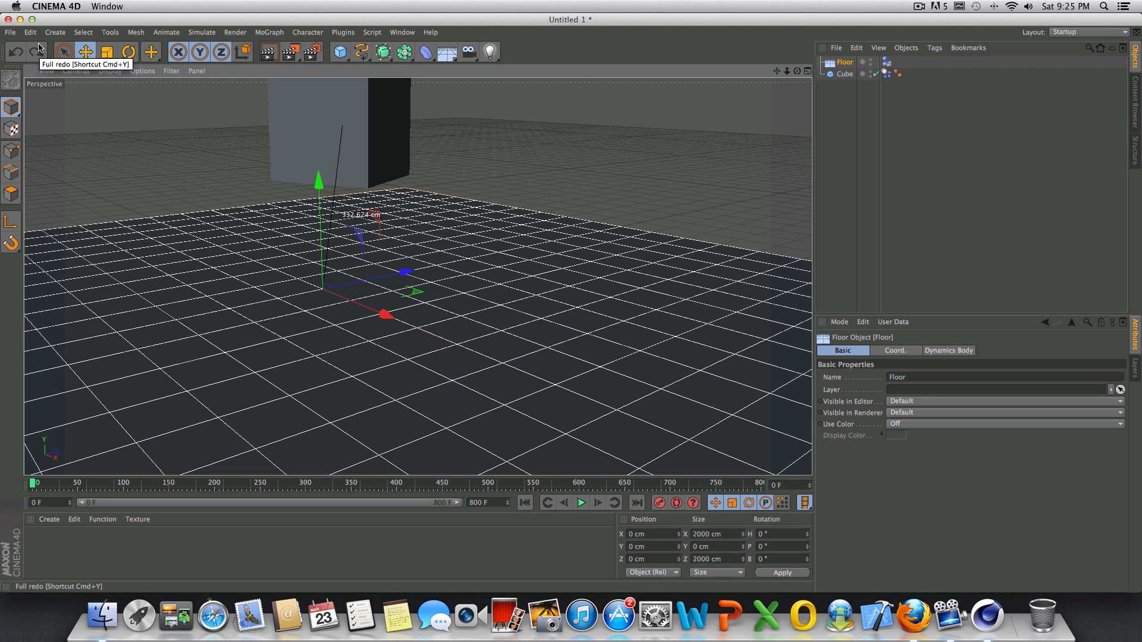
{"action": "left_click", "coordinate": [35, 36]}
{"action": "left_click", "coordinate": [36, 37]}
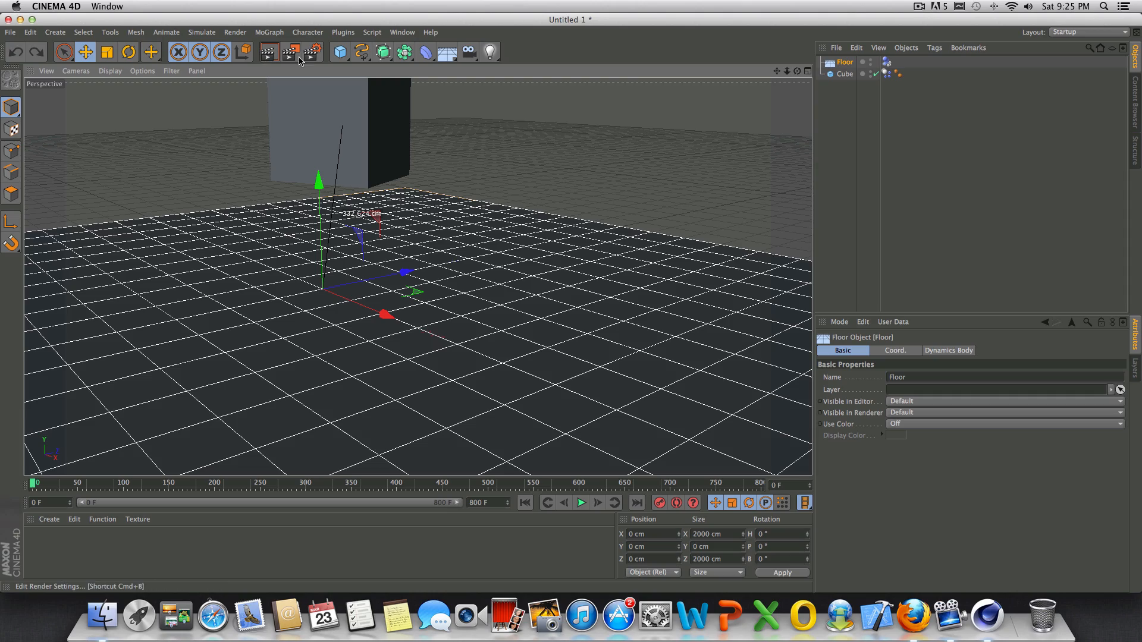
- Delete the cube from the scene, keeping the floor
{"action": "left_click_drag", "start_coordinate": [797, 70], "coordinate": [857, 68]}
{"action": "left_click", "coordinate": [843, 74]}
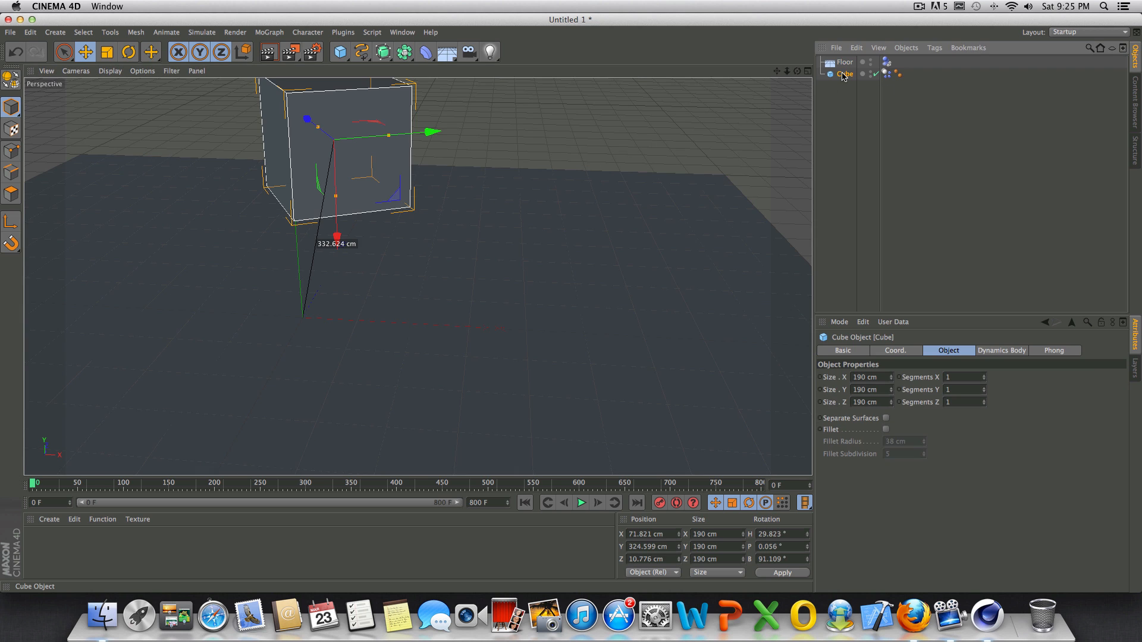
{"action": "key", "text": "Delete"}
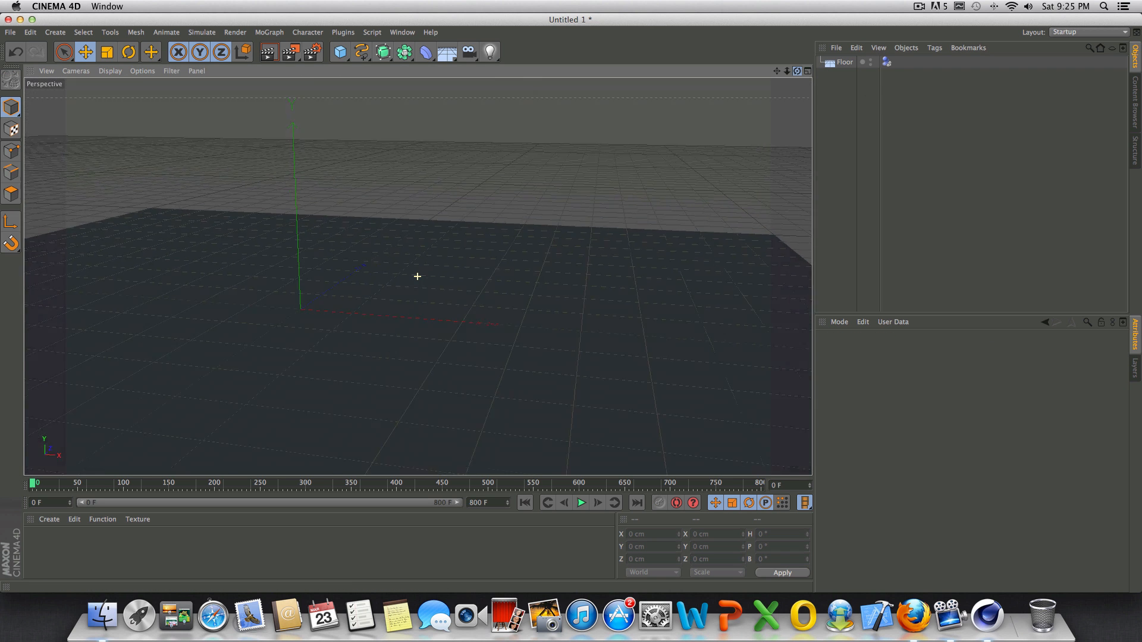
- Add a MoText object to the scene and view it from the front
{"action": "left_click_drag", "start_coordinate": [797, 71], "coordinate": [816, 83]}
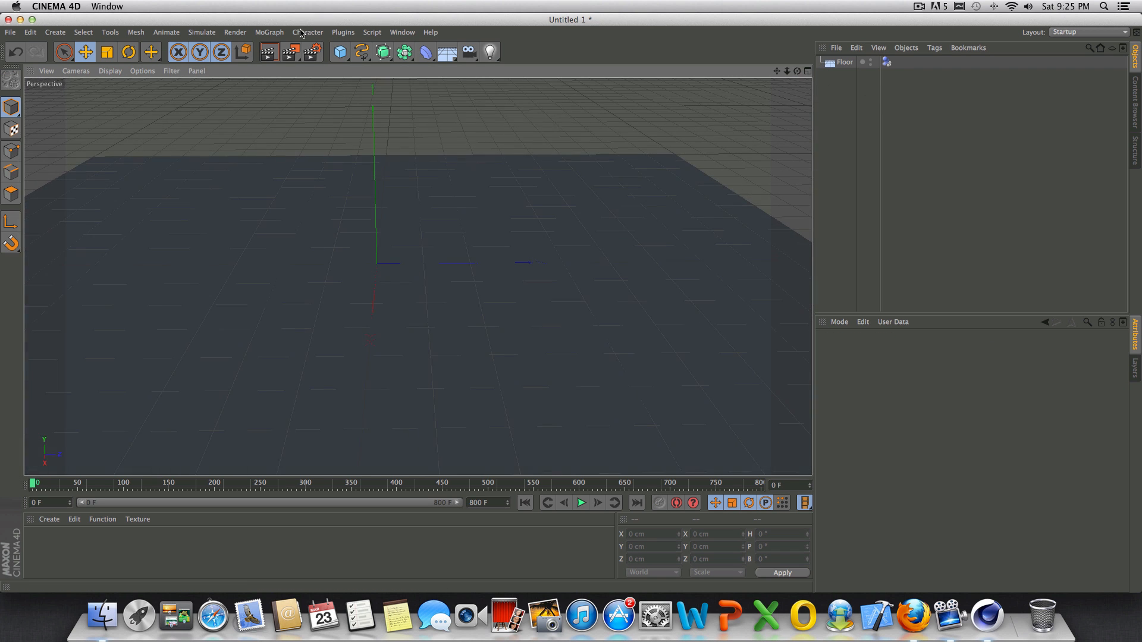
{"action": "left_click", "coordinate": [271, 33]}
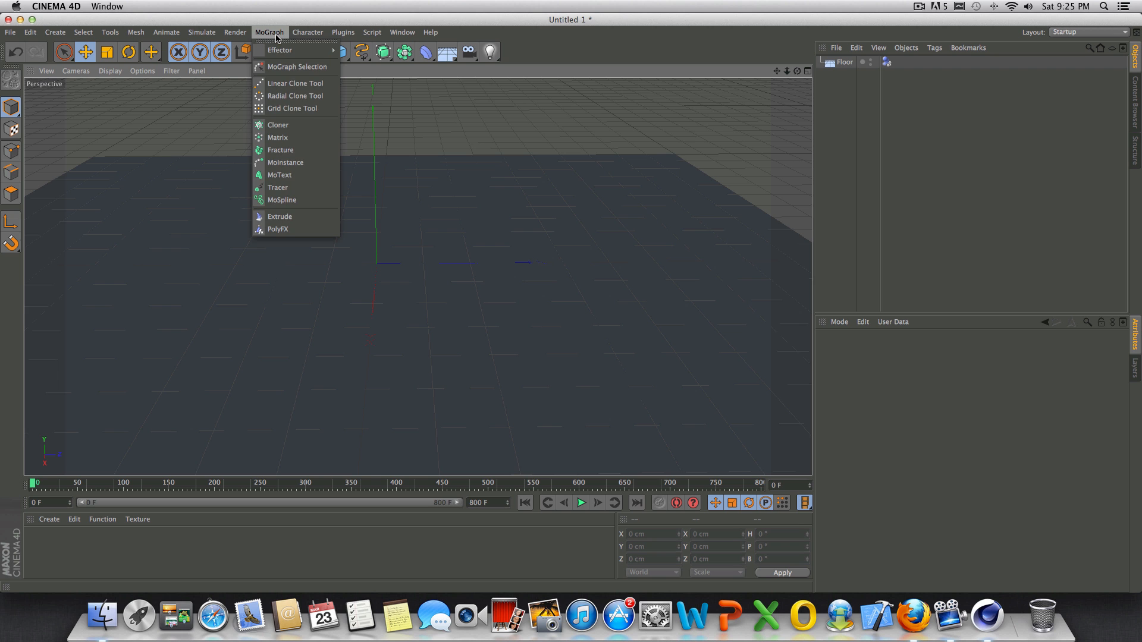
{"action": "left_click", "coordinate": [310, 175]}
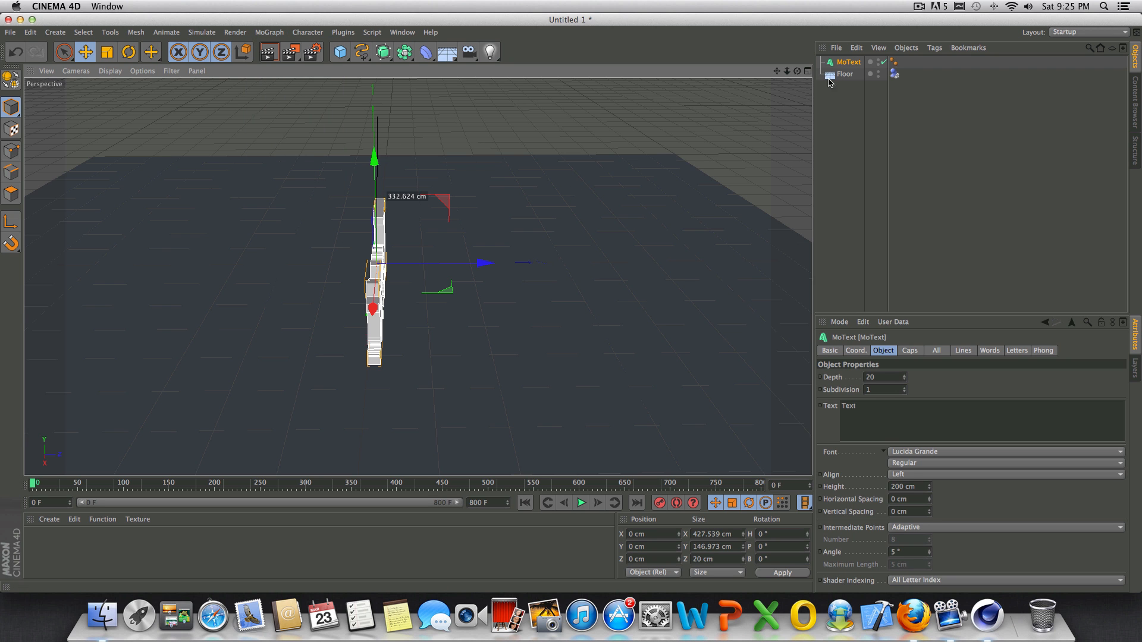
{"action": "left_click_drag", "start_coordinate": [798, 73], "coordinate": [598, 78]}
{"action": "scroll", "coordinate": [646, 221], "scroll_direction": "up", "scroll_amount": 5}
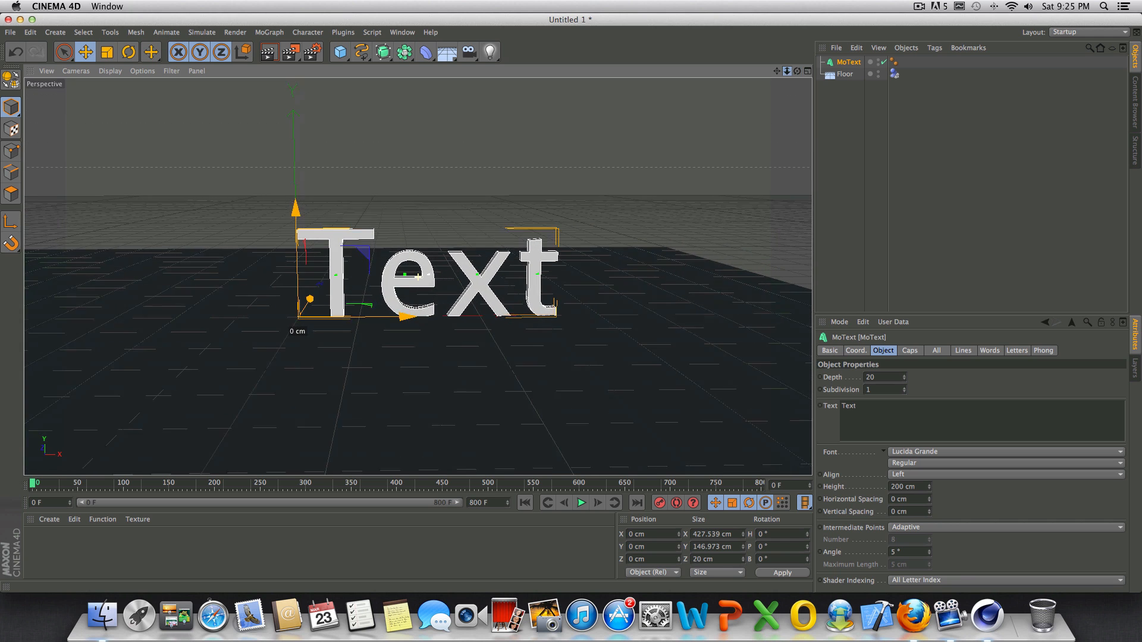
- Change the MoText's text to "TUTORIAL" and move it along X to about -245 cm
{"action": "double_click", "coordinate": [849, 406]}
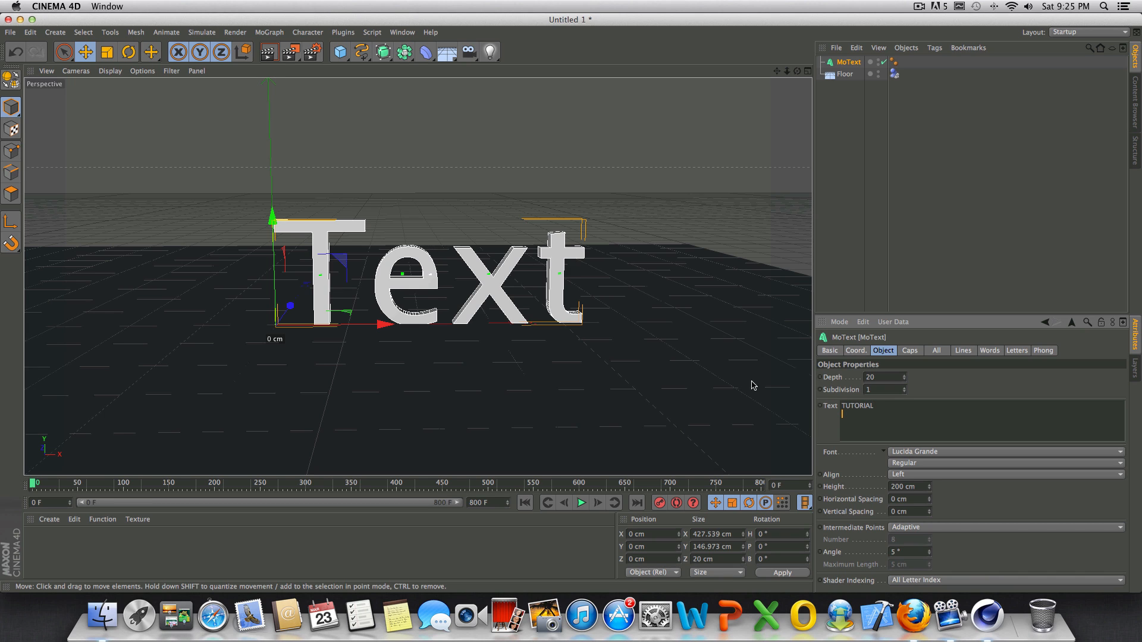
{"action": "left_click", "coordinate": [876, 383]}
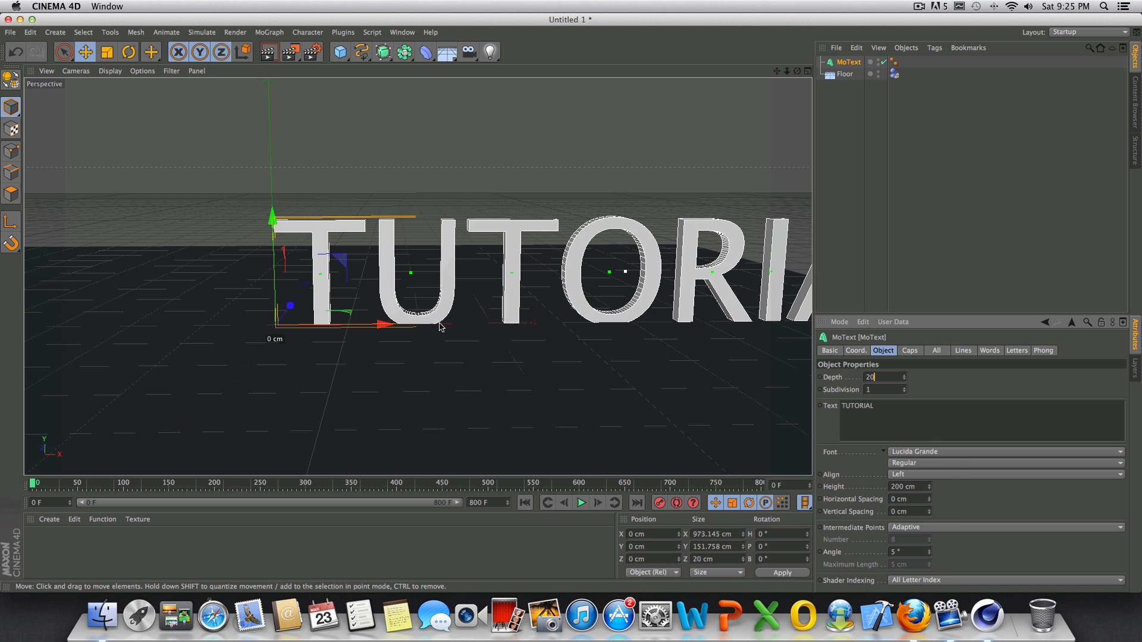
{"action": "left_click_drag", "start_coordinate": [384, 324], "coordinate": [209, 281]}
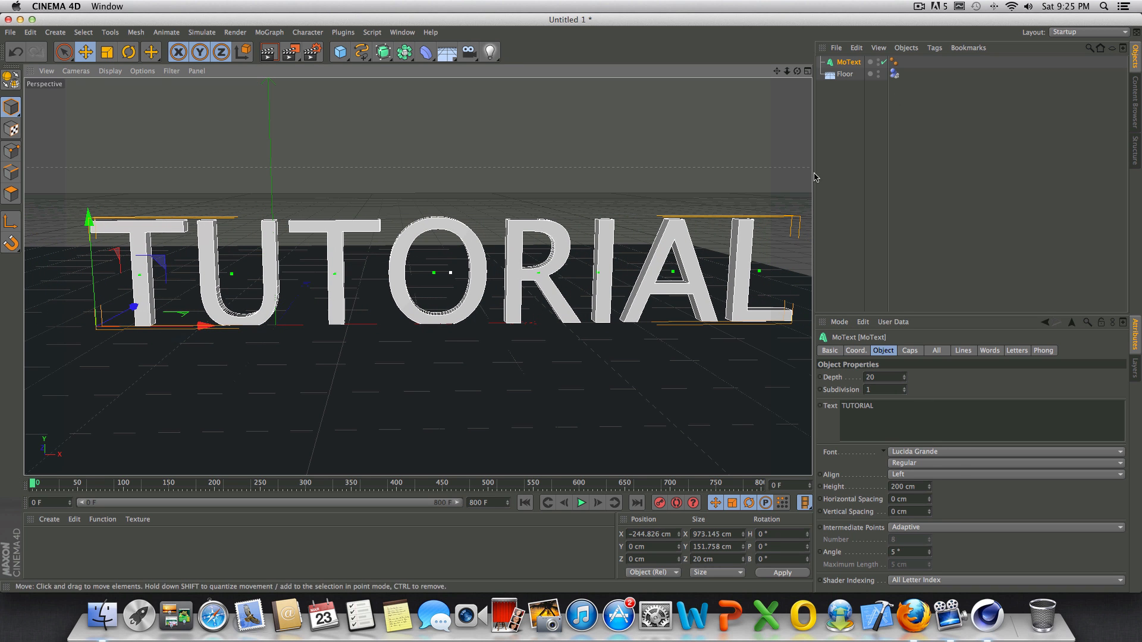
{"action": "left_click_drag", "start_coordinate": [788, 71], "coordinate": [784, 73]}
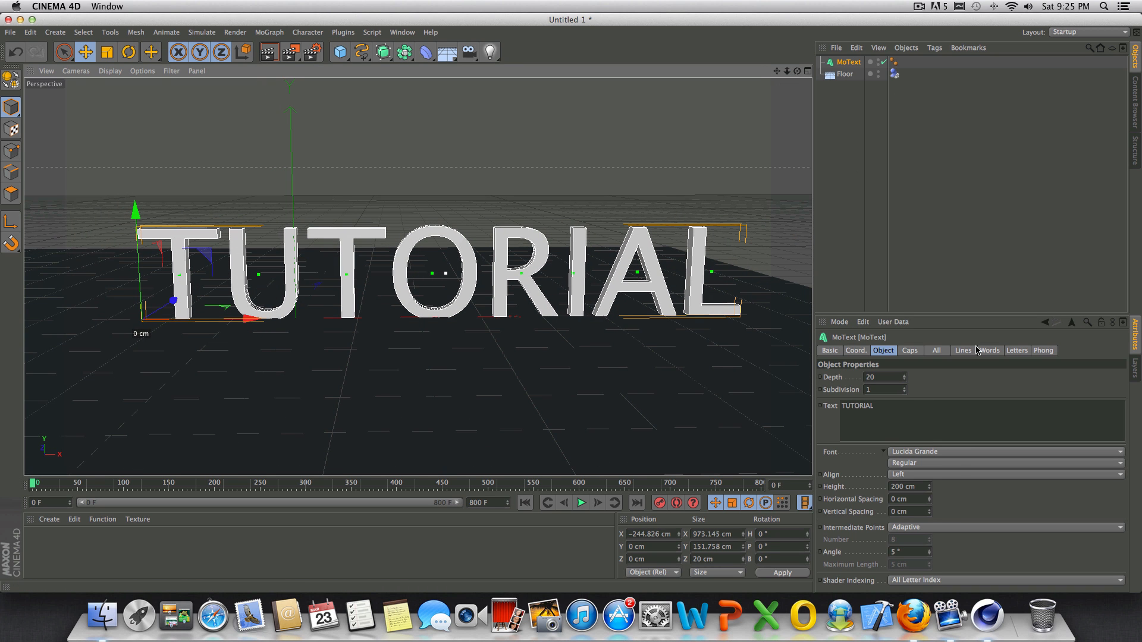
- Set the MoText's depth to 76 and its subdivision to 4
{"action": "mouse_move", "coordinate": [904, 378]}
{"action": "left_mouse_down"}
{"action": "mouse_move", "coordinate": [904, 339]}
{"action": "mouse_move", "coordinate": [904, 363]}
{"action": "left_mouse_up"}
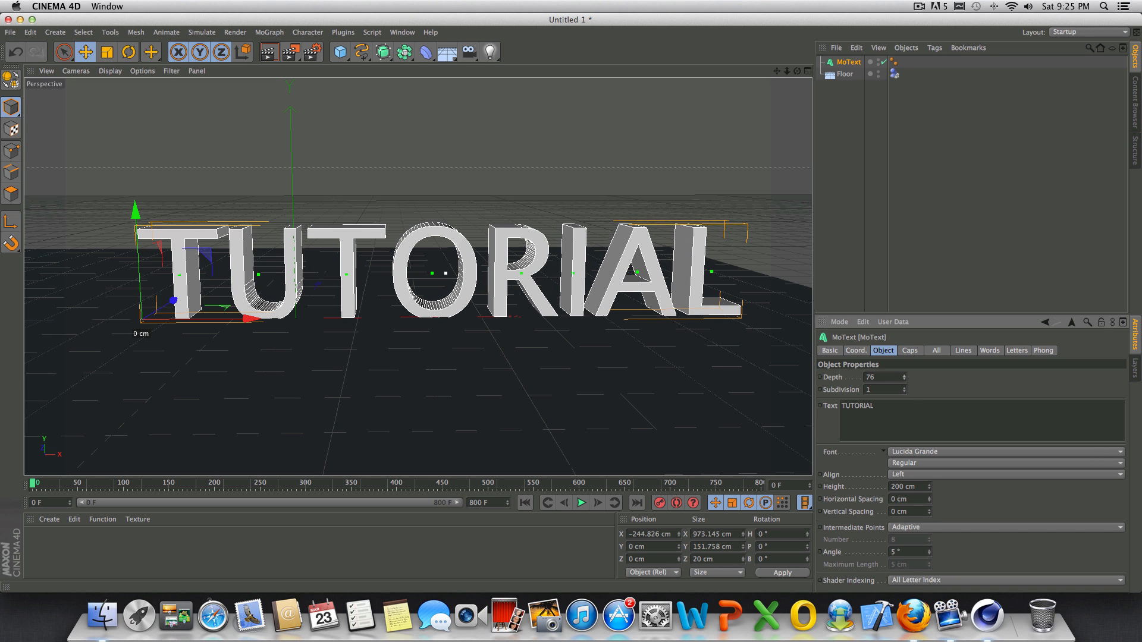
{"action": "left_click", "coordinate": [905, 388]}
{"action": "left_click", "coordinate": [904, 388]}
{"action": "left_click", "coordinate": [904, 388]}
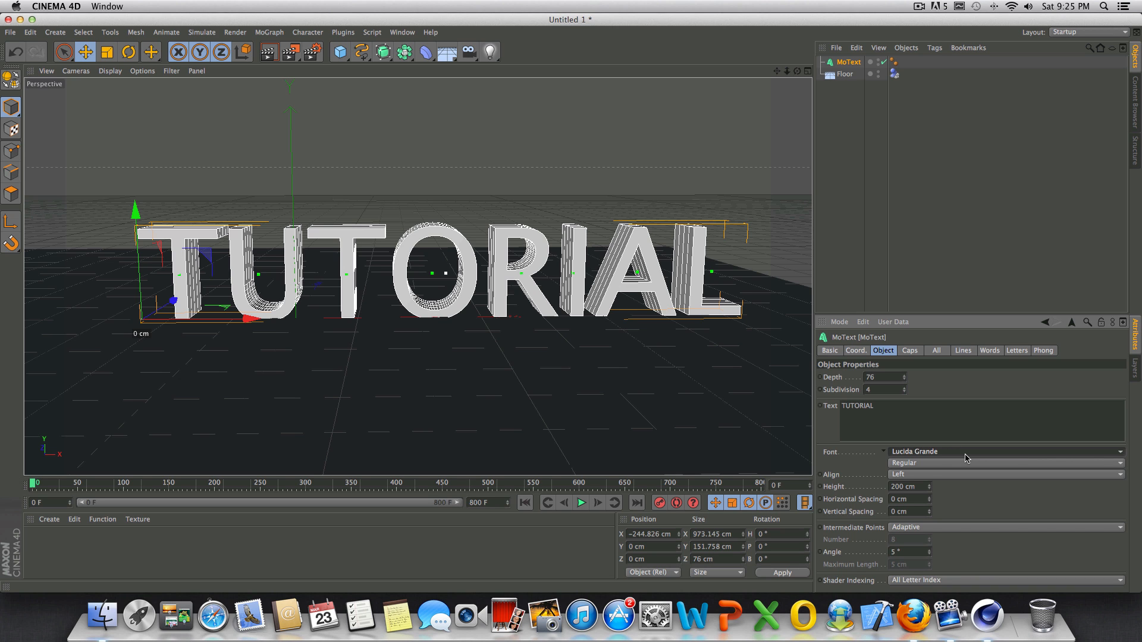
- Change the MoText's font to Rufa and deselect the object
{"action": "left_click", "coordinate": [1078, 452]}
{"action": "scroll", "coordinate": [993, 440], "scroll_direction": "down", "scroll_amount": 15}
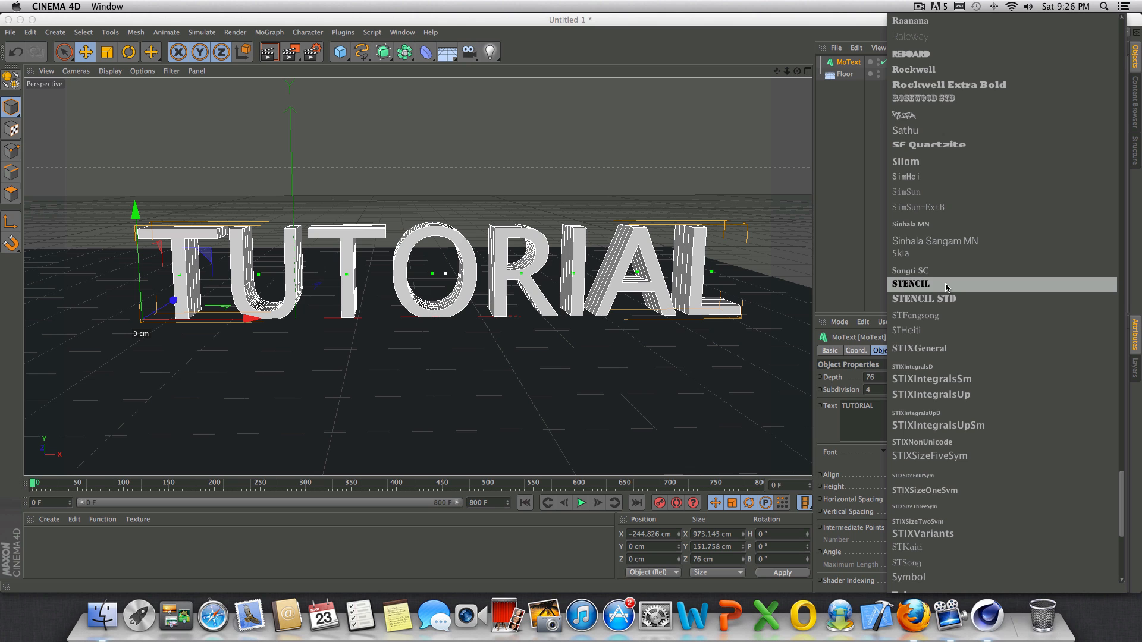
{"action": "left_click", "coordinate": [958, 116]}
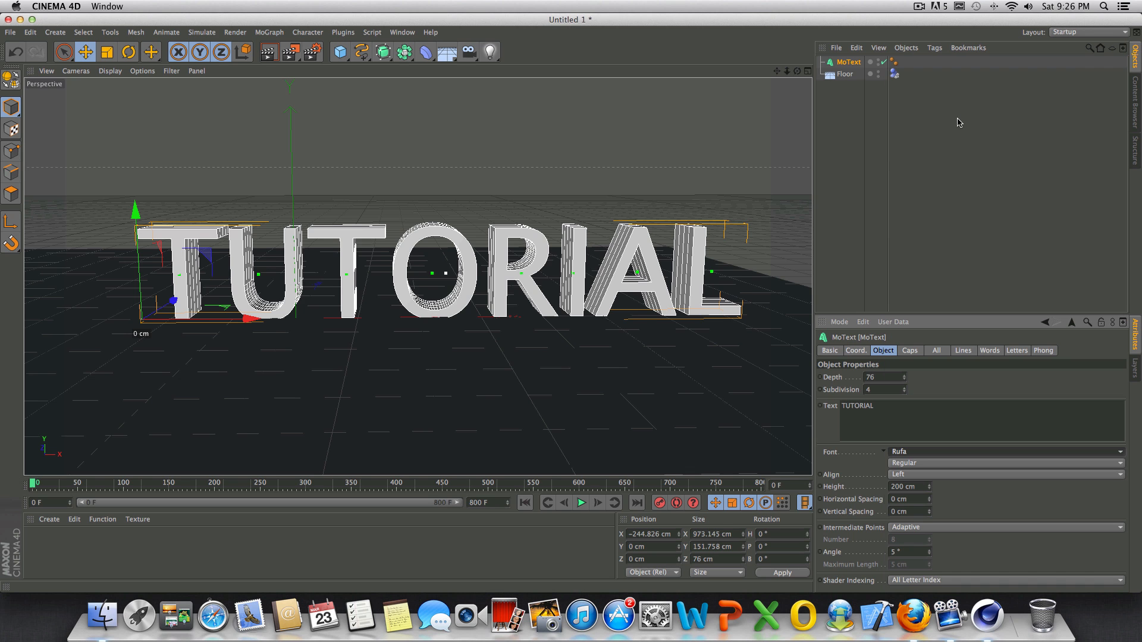
{"action": "left_click", "coordinate": [834, 241]}
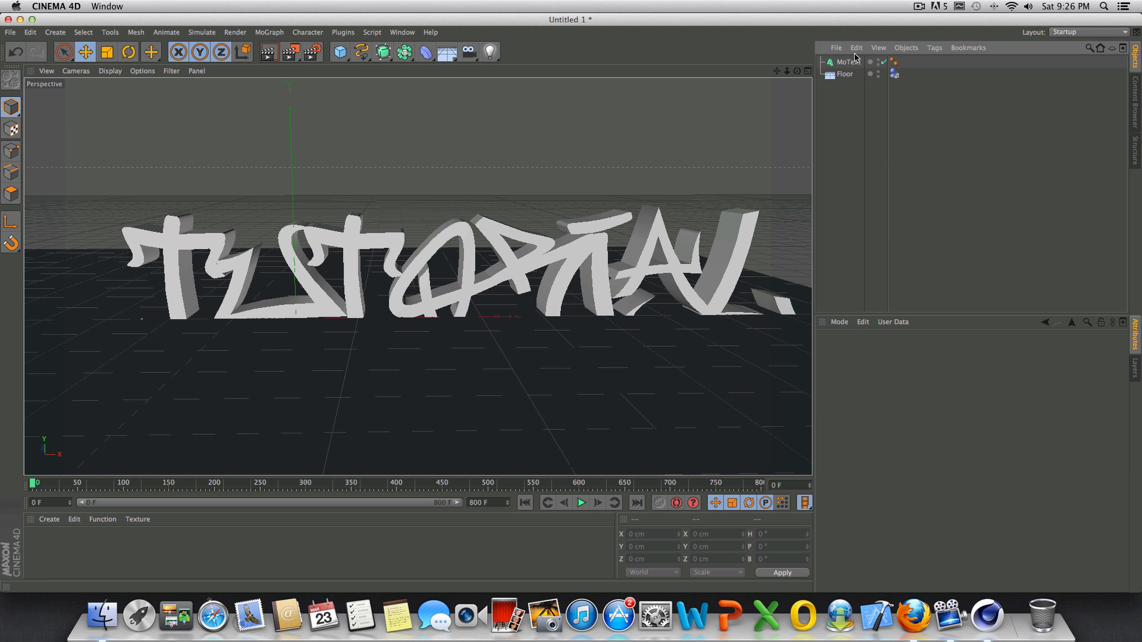
- Raise the MoText above the floor to about Y 100 cm and shift it along X to about -334 cm
{"action": "left_click", "coordinate": [135, 217]}
{"action": "left_click_drag", "start_coordinate": [133, 217], "coordinate": [130, 154]}
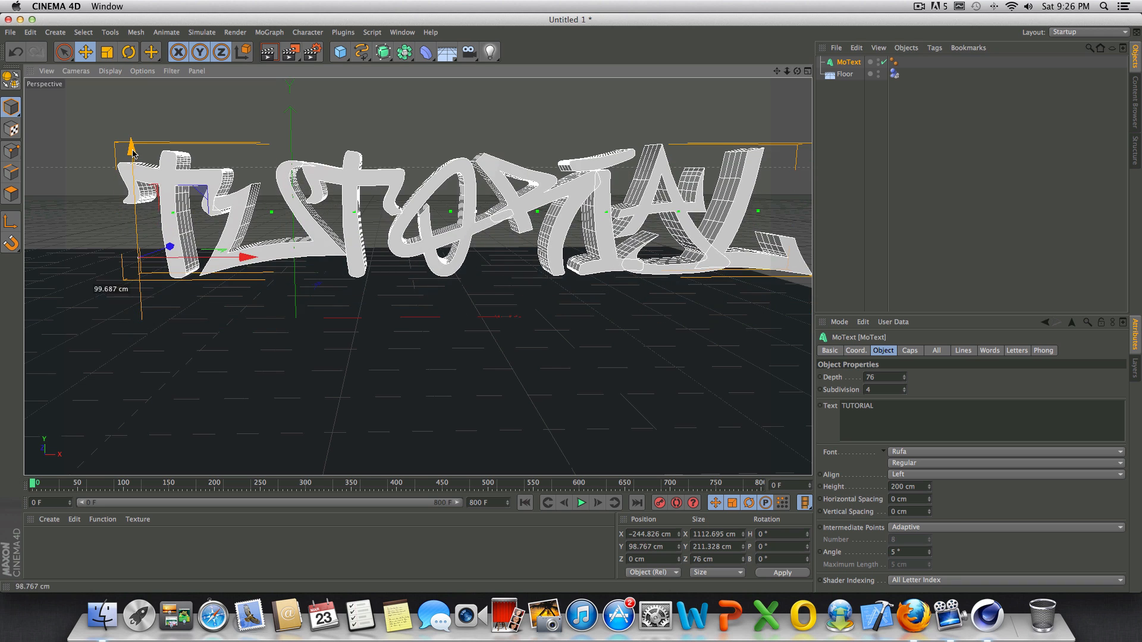
{"action": "left_click_drag", "start_coordinate": [247, 257], "coordinate": [190, 247]}
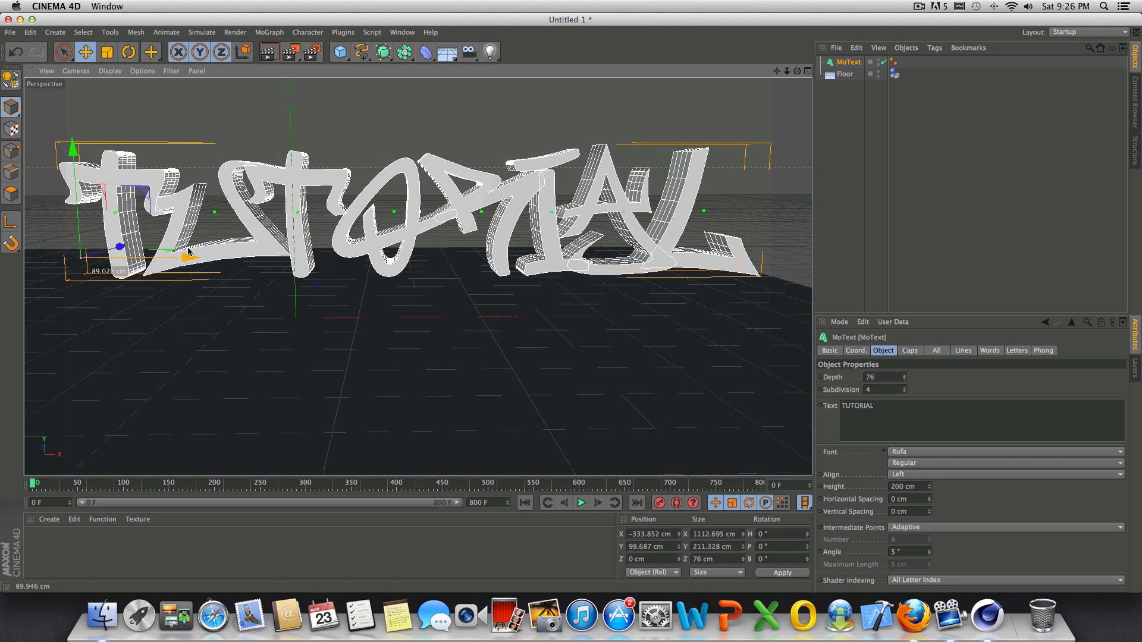
- Play the animation briefly with the text in place, stop it and return to the first frame
{"action": "left_click", "coordinate": [582, 503]}
{"action": "left_click", "coordinate": [582, 503]}
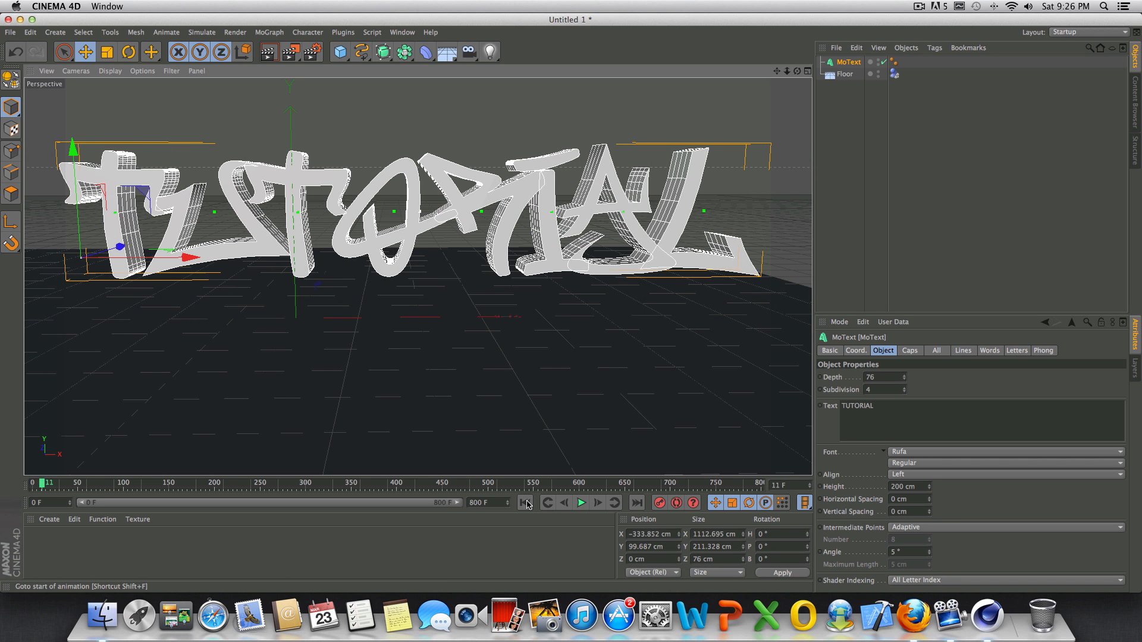
{"action": "left_click", "coordinate": [524, 503]}
- Create a new material for the scene
{"action": "double_click", "coordinate": [60, 555]}
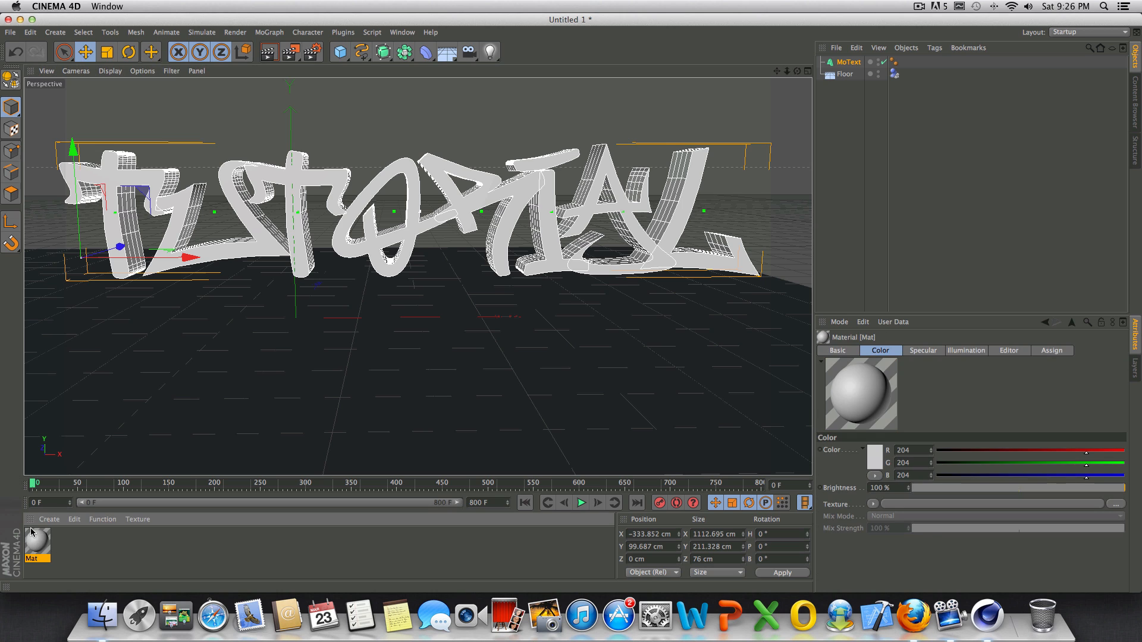
- Set the new material's base color to pure red, RGB 255, 0, 0
{"action": "double_click", "coordinate": [46, 544]}
{"action": "left_click", "coordinate": [326, 133]}
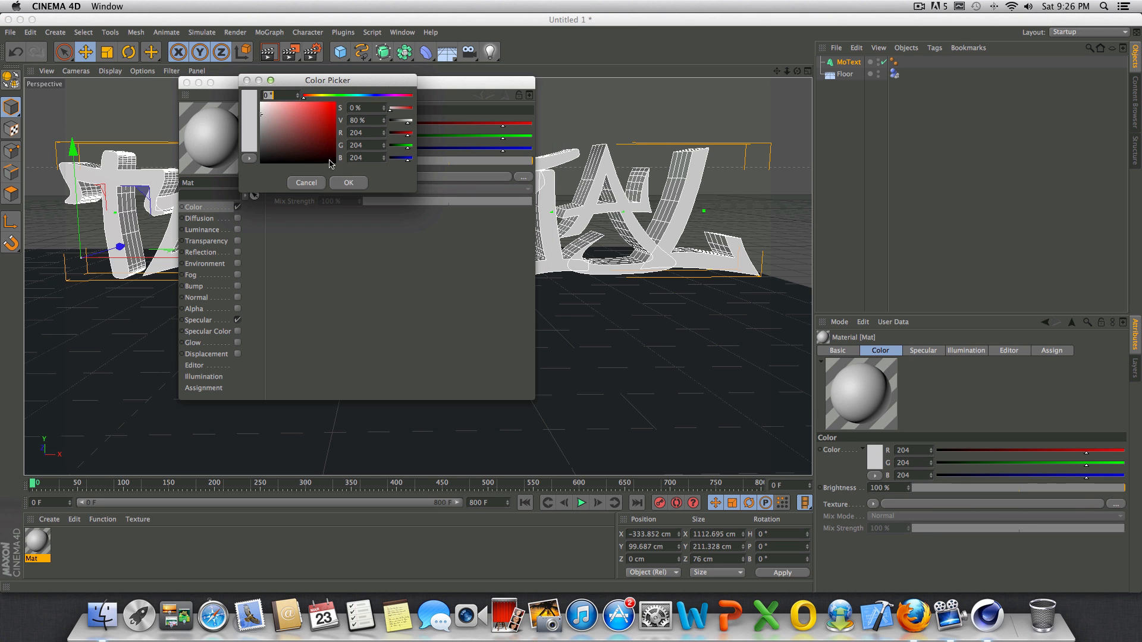
{"action": "left_click_drag", "start_coordinate": [330, 138], "coordinate": [335, 103]}
{"action": "left_click", "coordinate": [348, 183]}
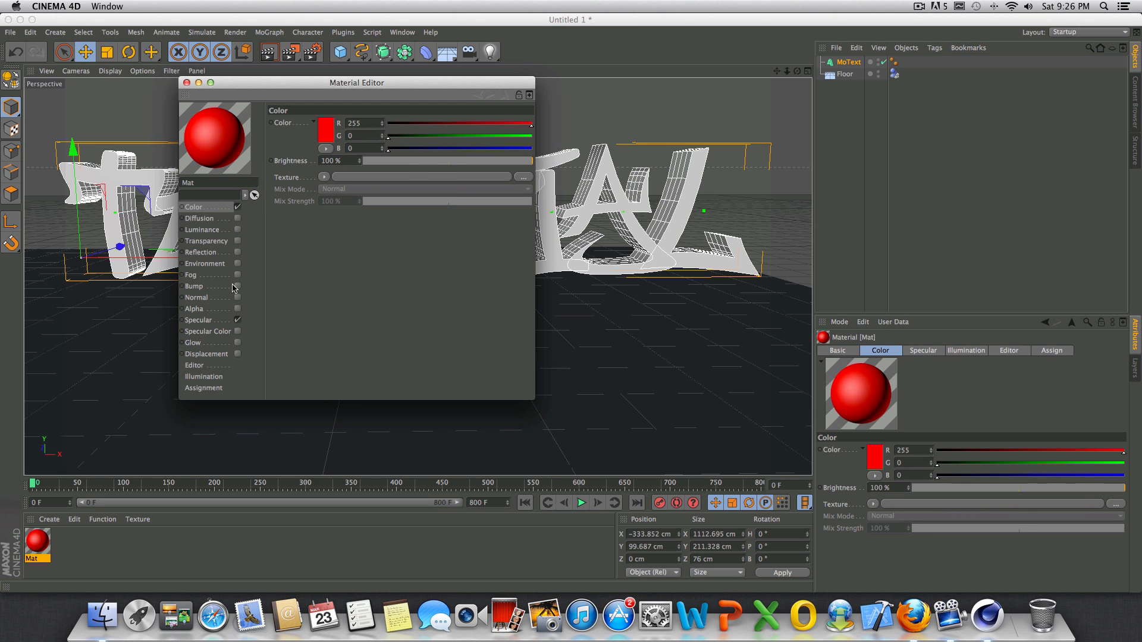
- Enable the material's reflection at 33% brightness, with a Fresnel texture at 25% mix strength, and close the material editor
{"action": "left_click", "coordinate": [238, 252]}
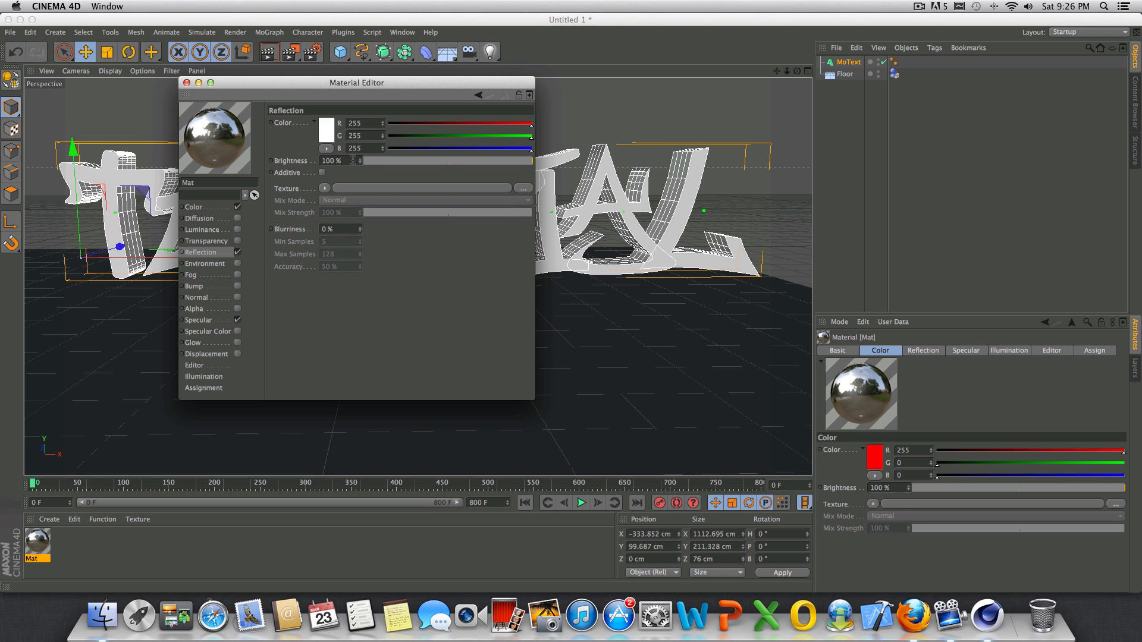
{"action": "left_click_drag", "start_coordinate": [353, 160], "coordinate": [361, 168]}
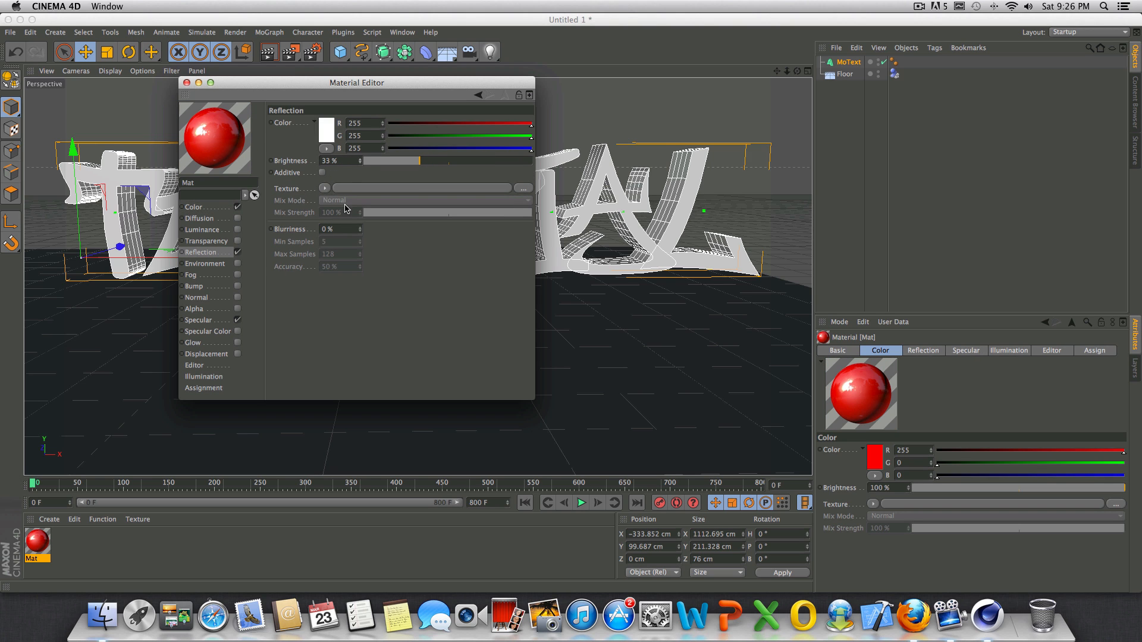
{"action": "left_click", "coordinate": [324, 188]}
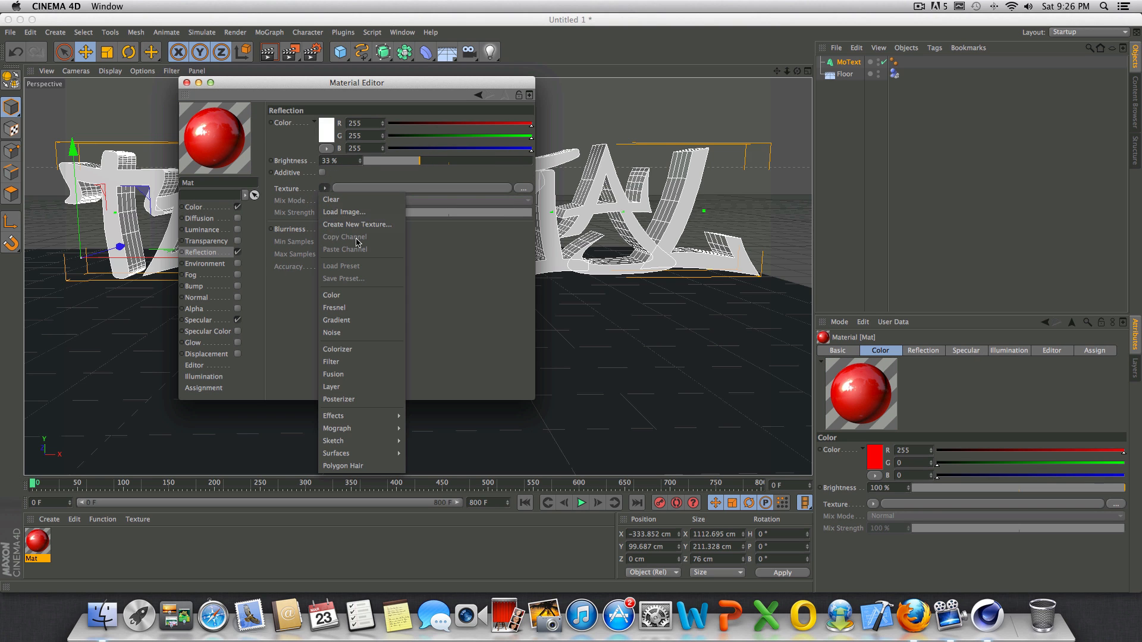
{"action": "left_click", "coordinate": [310, 190]}
{"action": "left_click", "coordinate": [327, 190]}
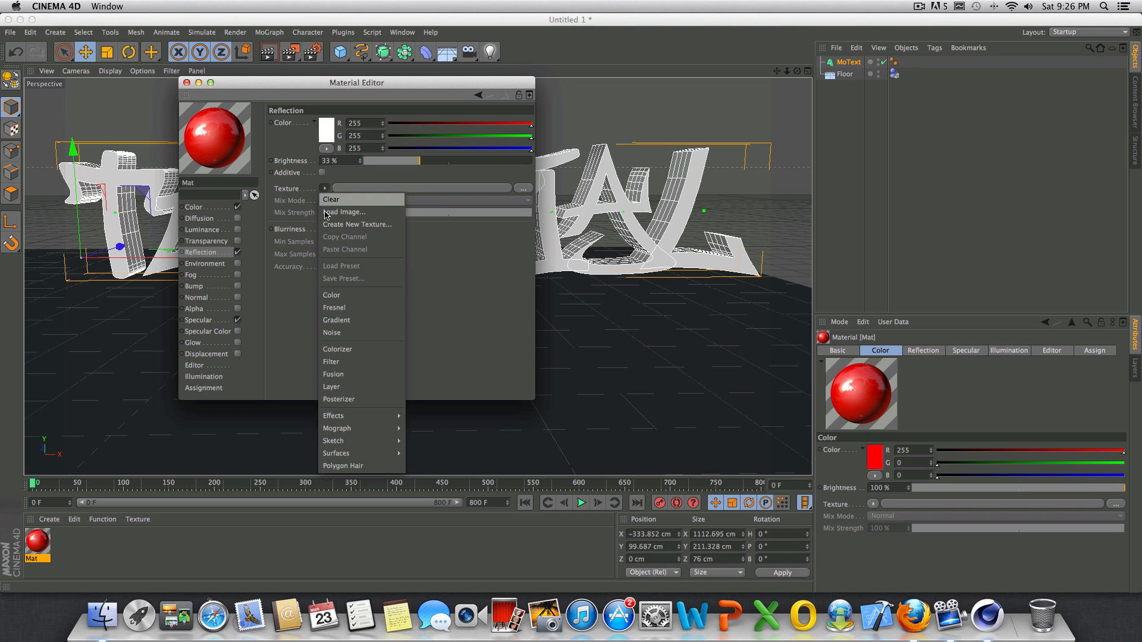
{"action": "left_click", "coordinate": [355, 314]}
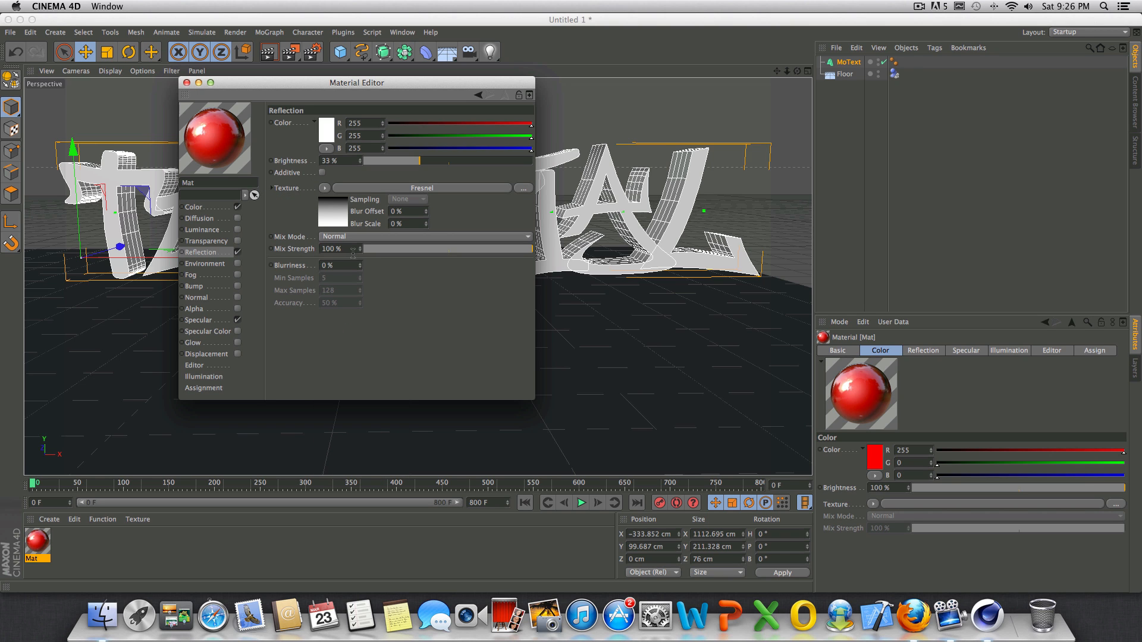
{"action": "left_click_drag", "start_coordinate": [360, 251], "coordinate": [333, 254]}
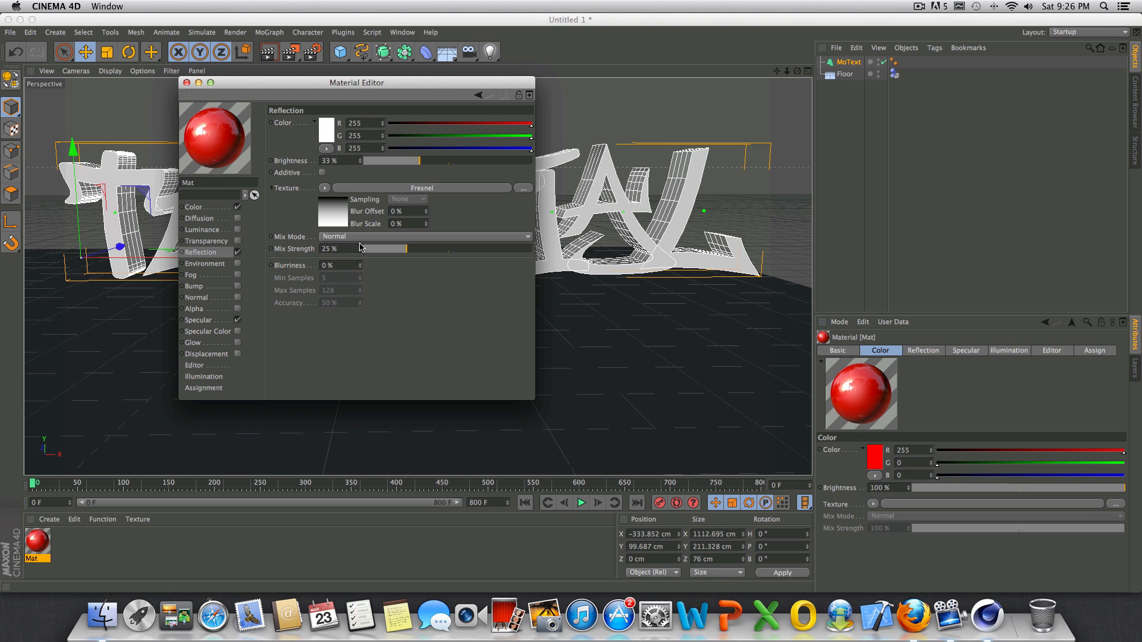
{"action": "left_click", "coordinate": [186, 83]}
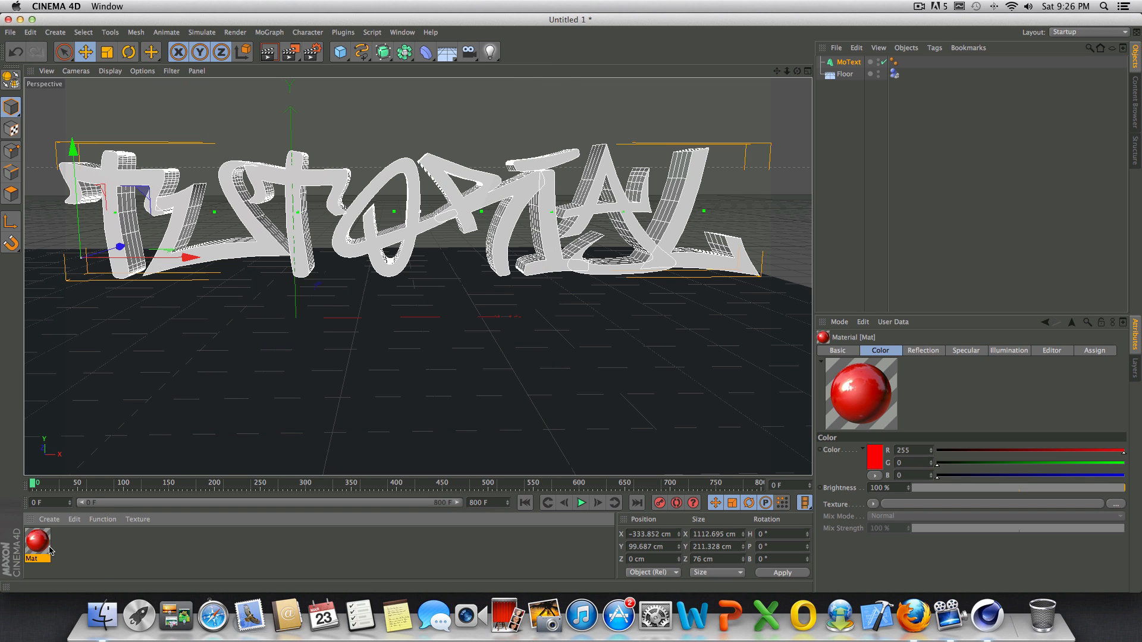
- Apply the red material to the MoText, test-render the view and deselect the object
{"action": "left_click_drag", "start_coordinate": [44, 547], "coordinate": [530, 203]}
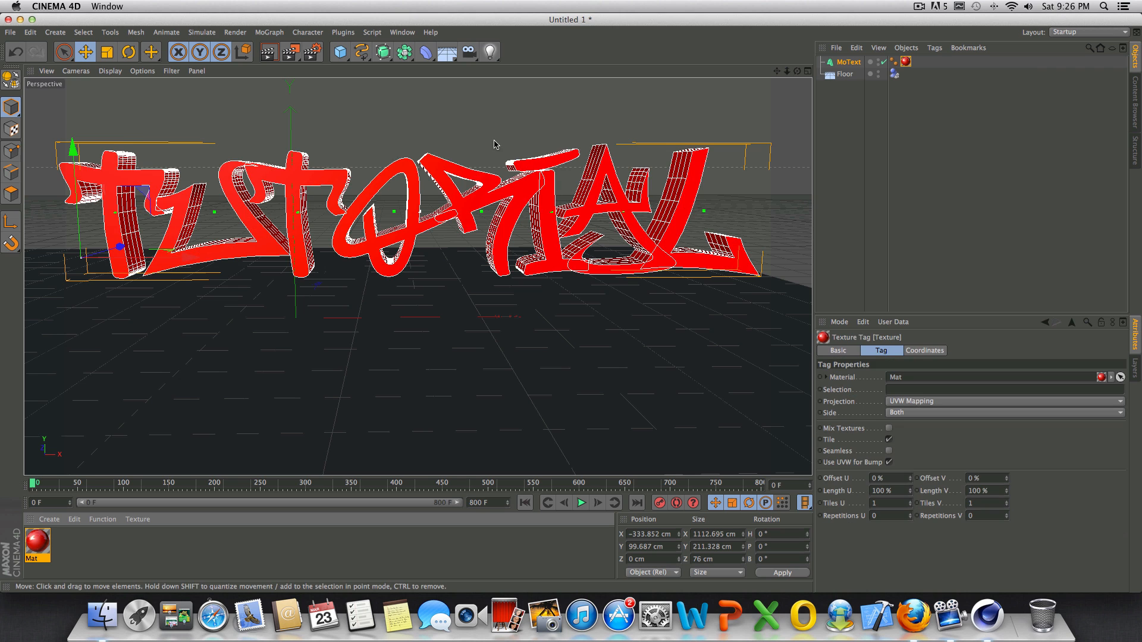
{"action": "left_click", "coordinate": [268, 52]}
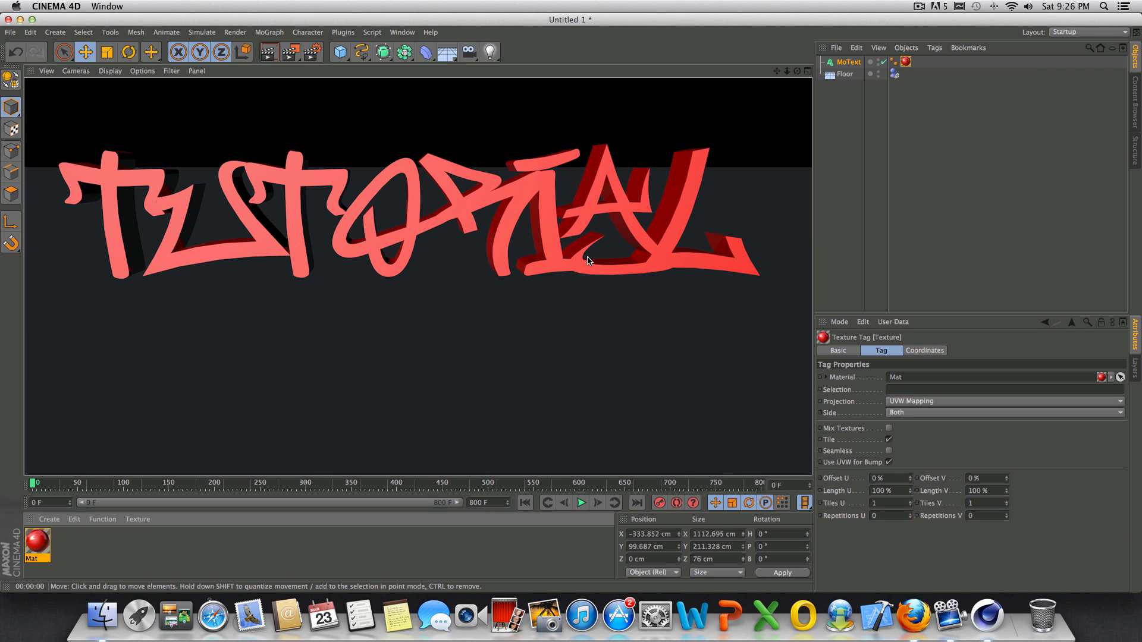
{"action": "left_click", "coordinate": [948, 222]}
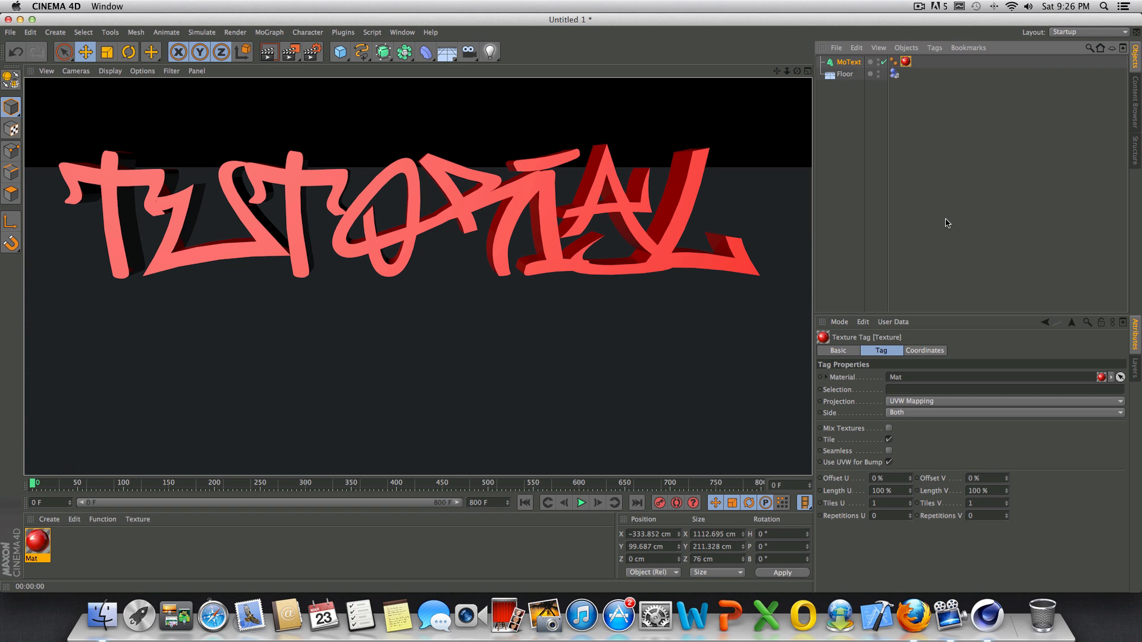
- Add a standard light and place it in front of the text at about X 149, Y 219, Z -372 cm
{"action": "left_click", "coordinate": [488, 54]}
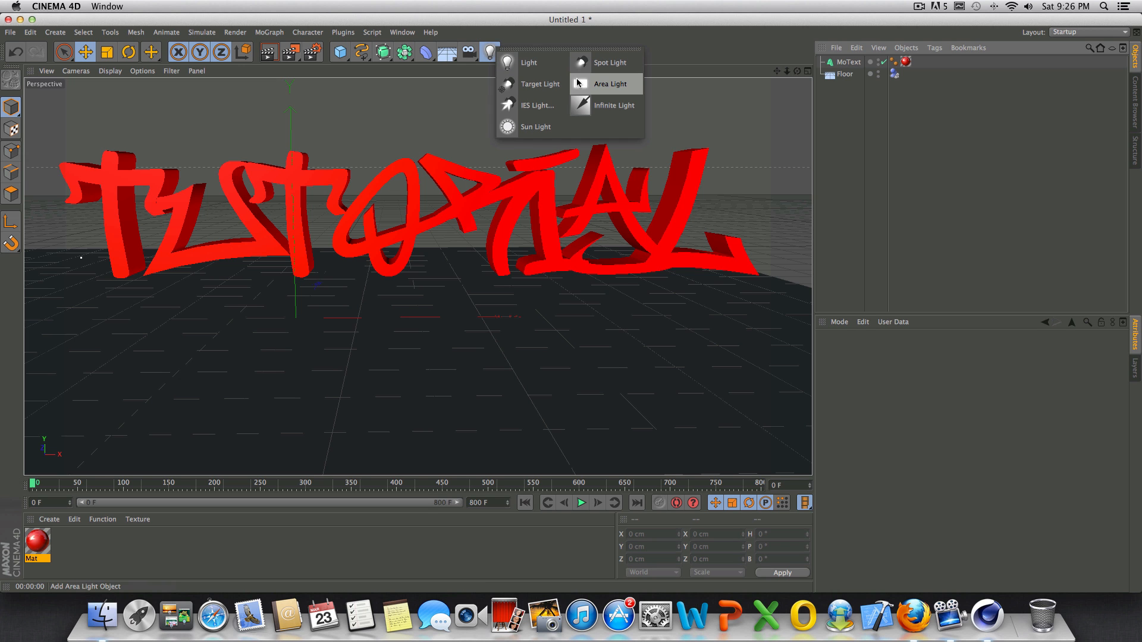
{"action": "left_click", "coordinate": [524, 63]}
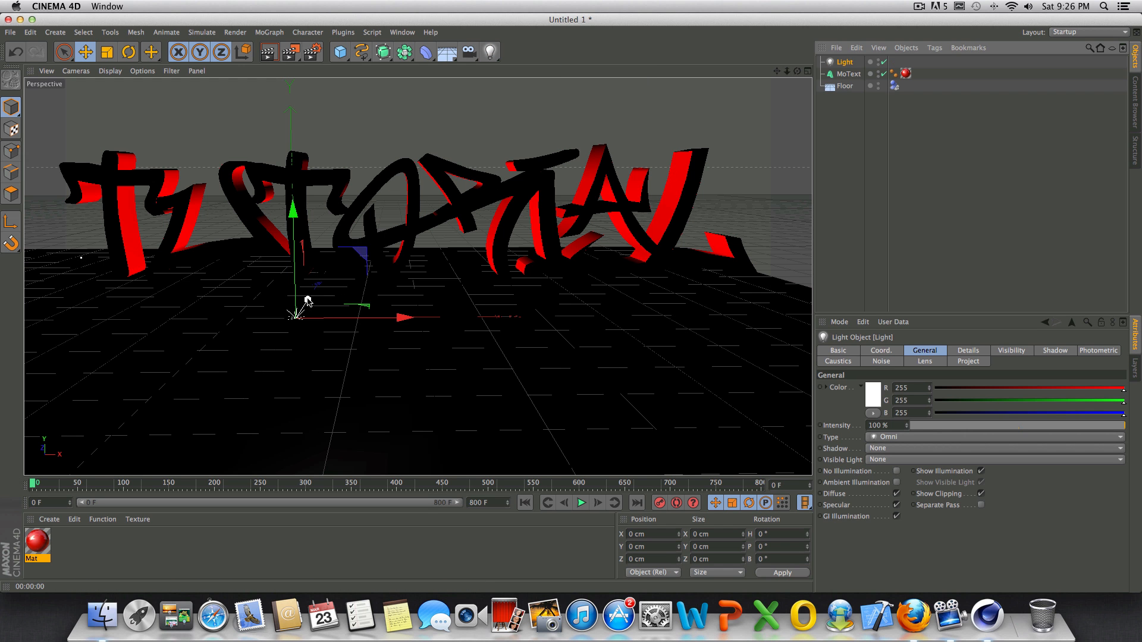
{"action": "left_click_drag", "start_coordinate": [308, 300], "coordinate": [304, 381]}
{"action": "left_click_drag", "start_coordinate": [247, 279], "coordinate": [326, 80]}
{"action": "left_click_drag", "start_coordinate": [360, 188], "coordinate": [477, 215]}
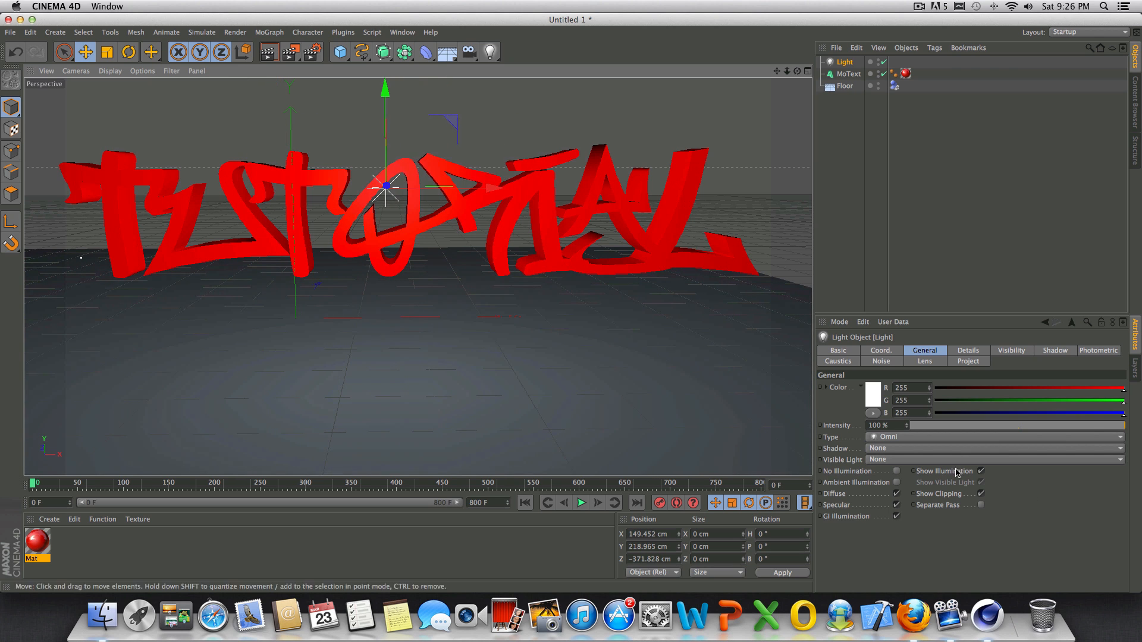
- Change the light's type to Area and its shadow to Shadow Maps (Soft)
{"action": "left_click", "coordinate": [898, 439]}
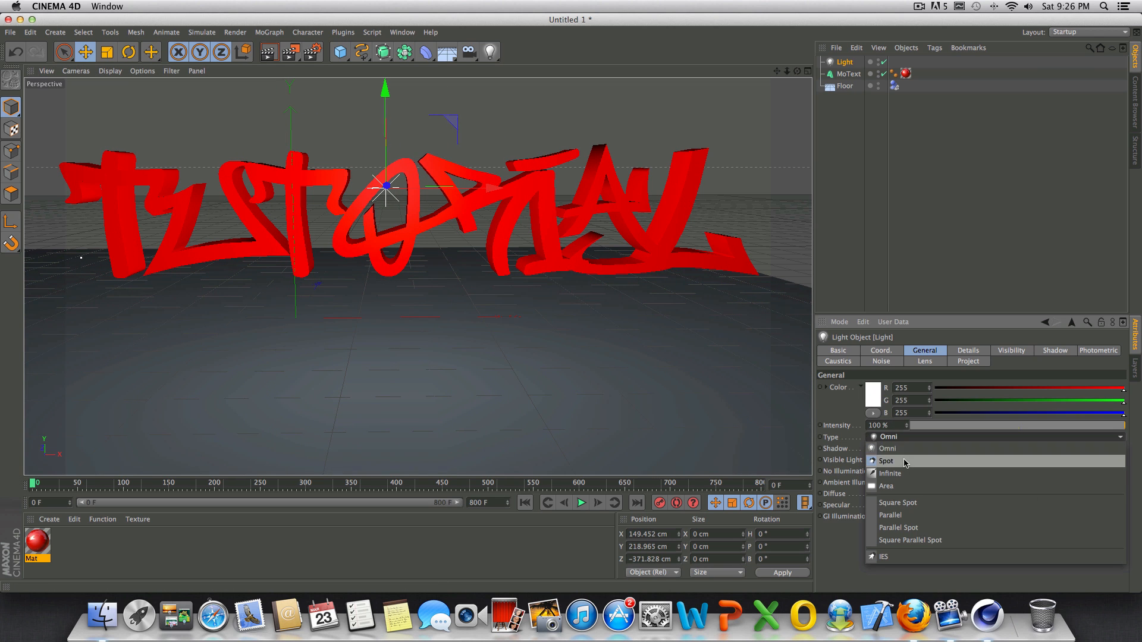
{"action": "left_click", "coordinate": [898, 443]}
{"action": "left_click", "coordinate": [898, 443]}
{"action": "left_click", "coordinate": [912, 489]}
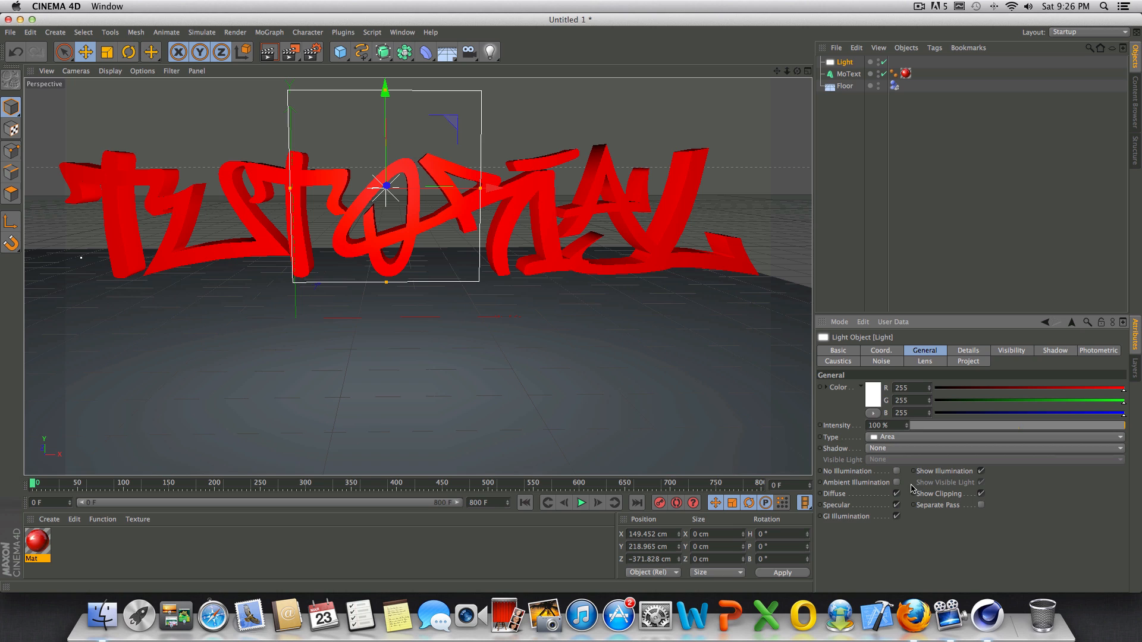
{"action": "left_click", "coordinate": [898, 449]}
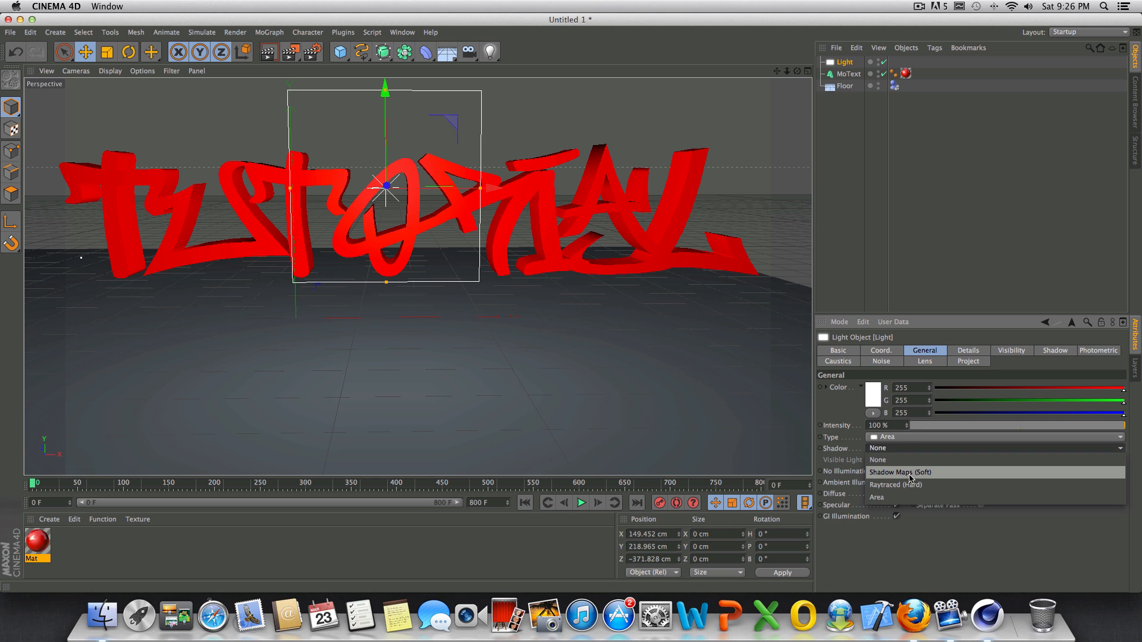
{"action": "left_click", "coordinate": [910, 473]}
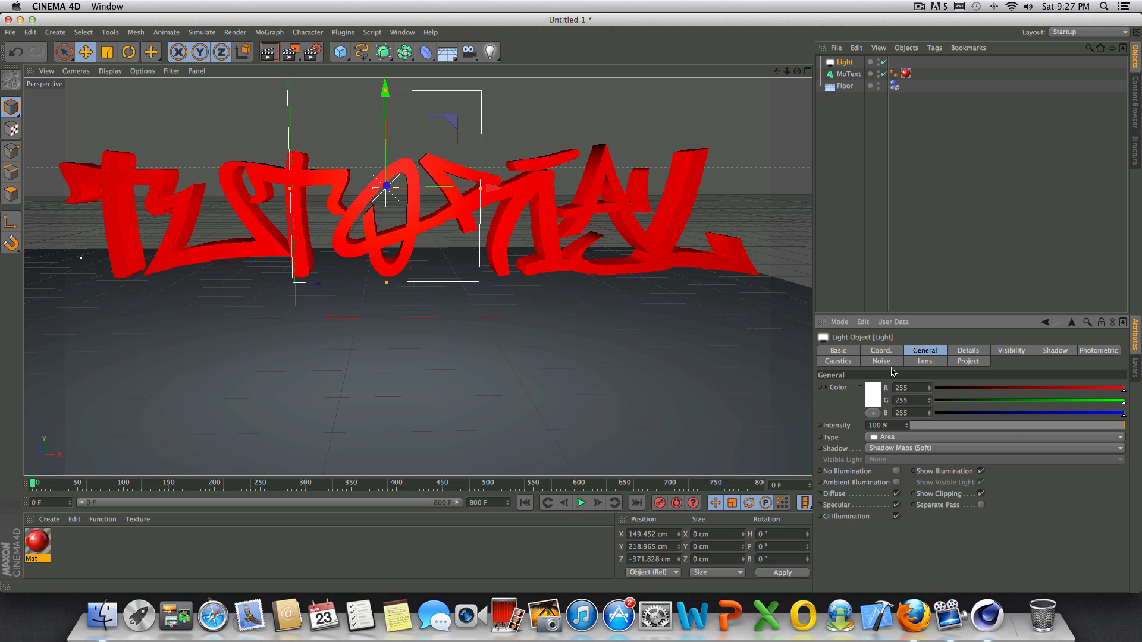
- Test-render the view to check how the area light and soft shadows look on the text and floor
{"action": "left_click", "coordinate": [268, 51]}
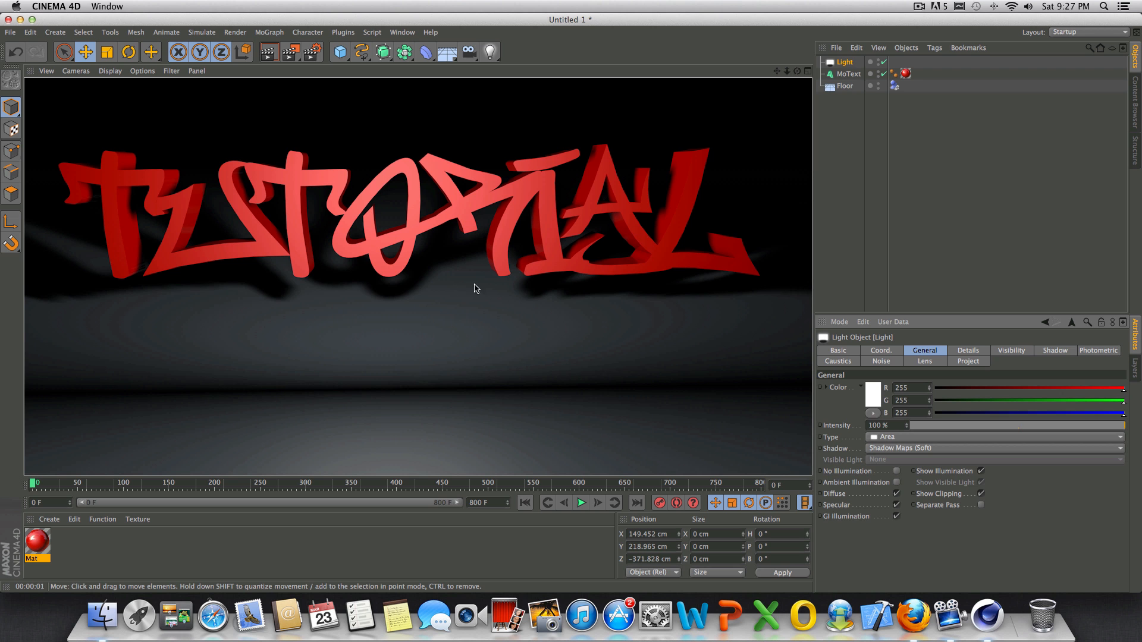
{"action": "left_click", "coordinate": [966, 187]}
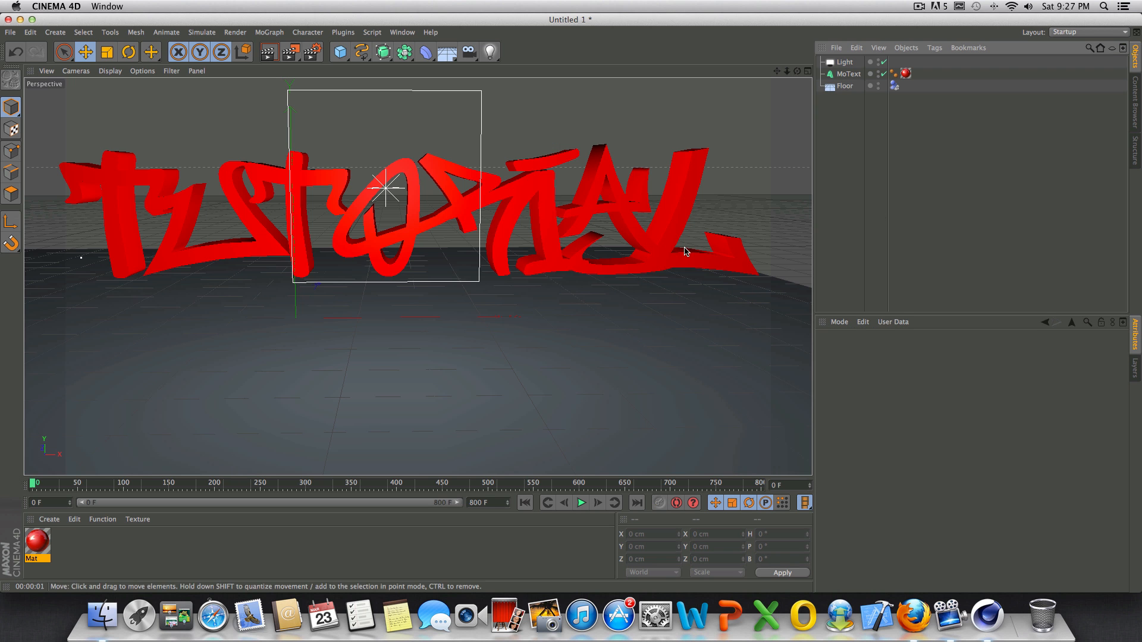
{"action": "left_click_drag", "start_coordinate": [797, 71], "coordinate": [665, 117]}
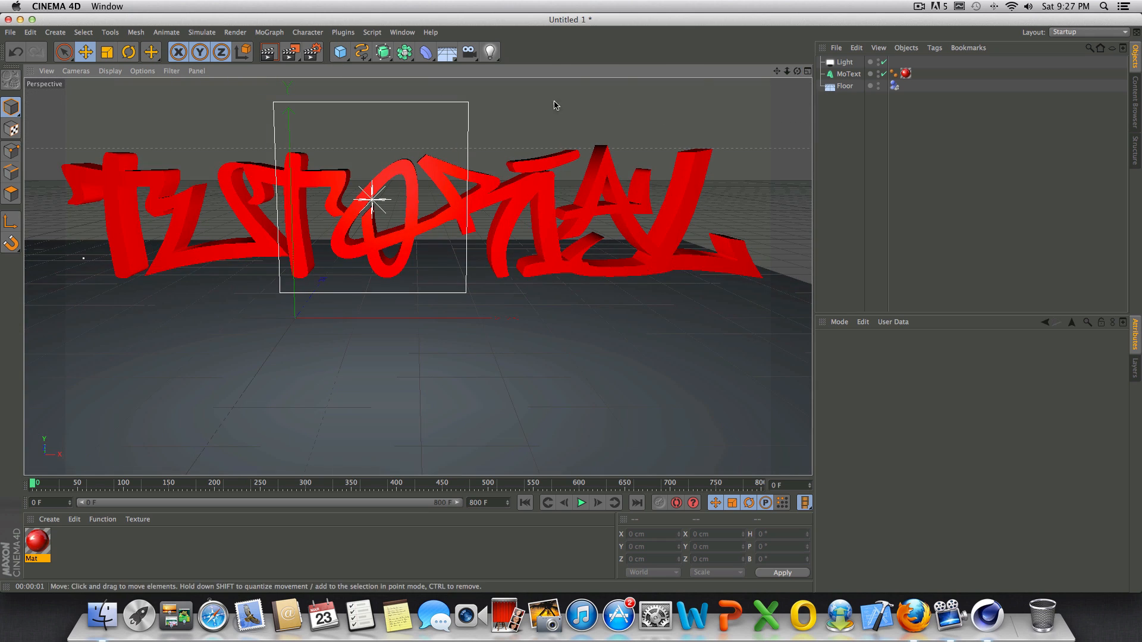
- Add the Ambient Occlusion and Global Illumination effects to the render settings
{"action": "left_click", "coordinate": [313, 55]}
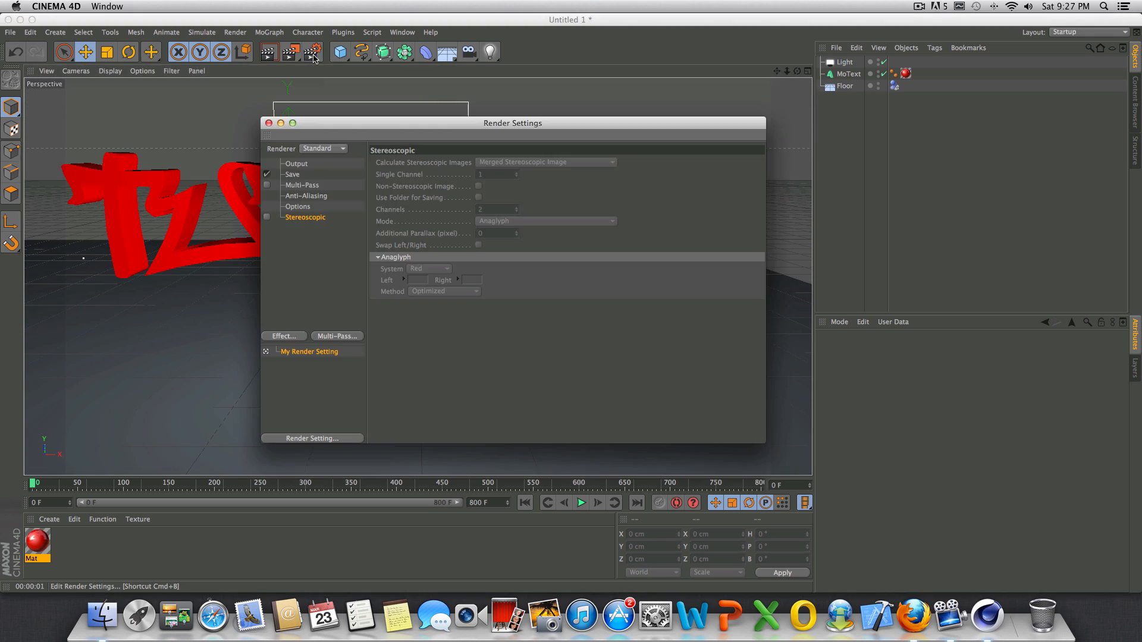
{"action": "left_click", "coordinate": [301, 336]}
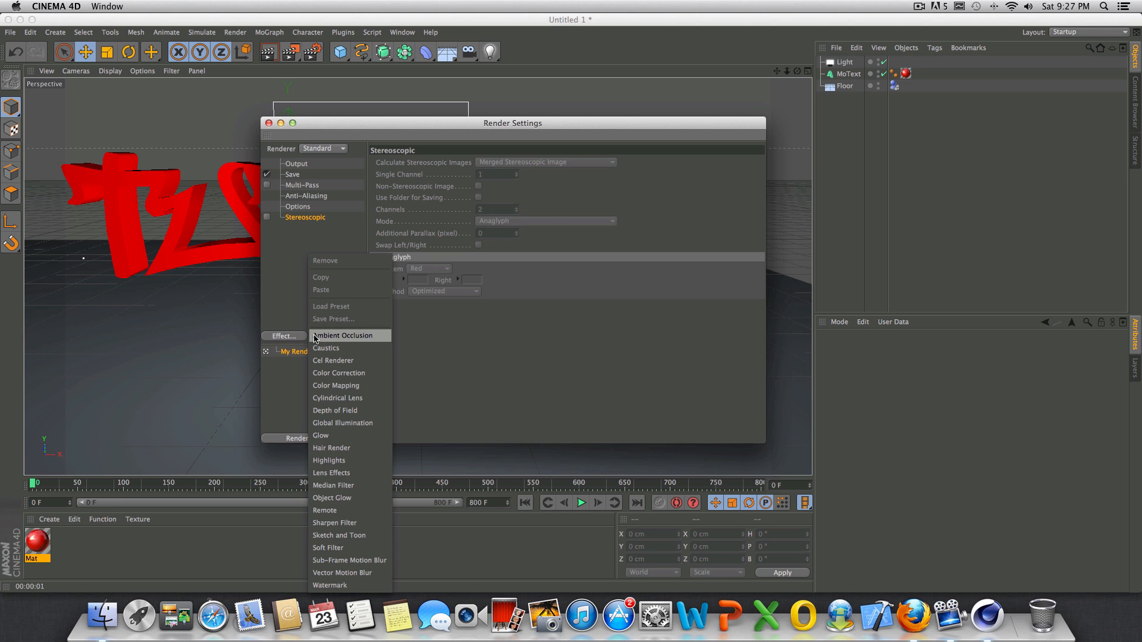
{"action": "left_click", "coordinate": [316, 337]}
{"action": "left_click", "coordinate": [302, 336]}
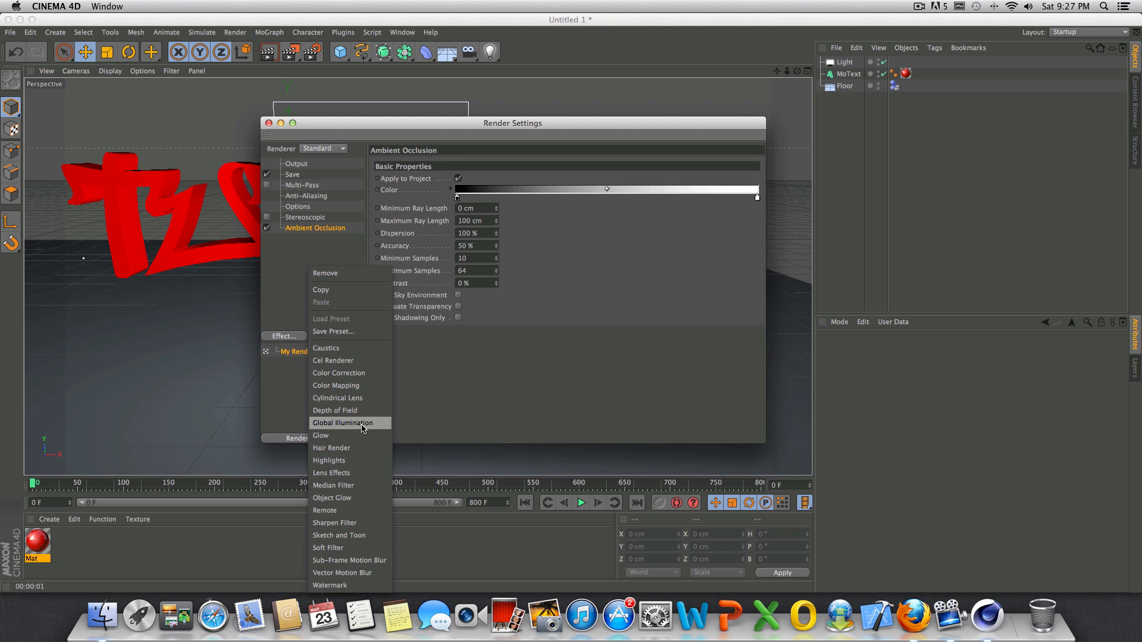
{"action": "left_click", "coordinate": [342, 423]}
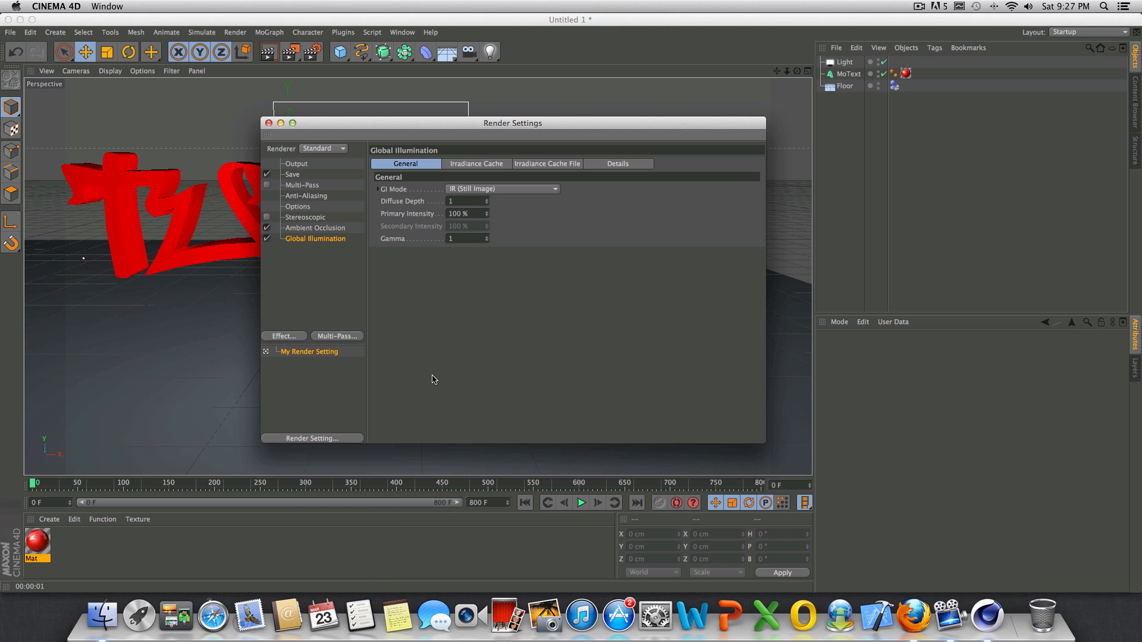
- Set the Global Illumination irradiance cache's stochastic samples and record density to Low, and close the render settings
{"action": "left_click", "coordinate": [476, 164]}
{"action": "left_click", "coordinate": [476, 190]}
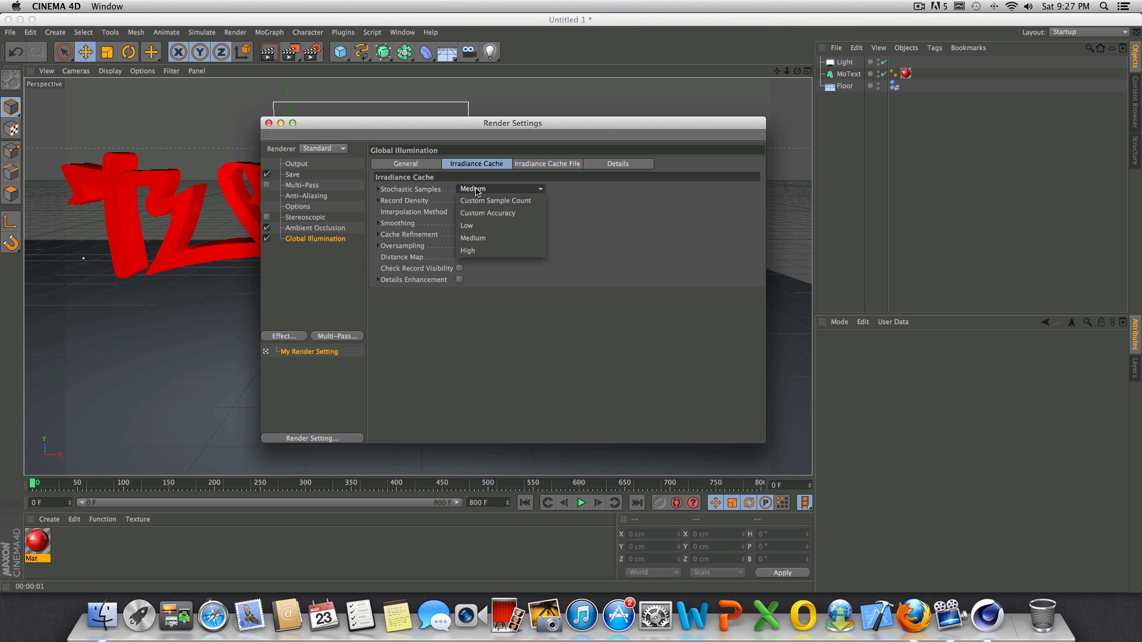
{"action": "left_click", "coordinate": [470, 229]}
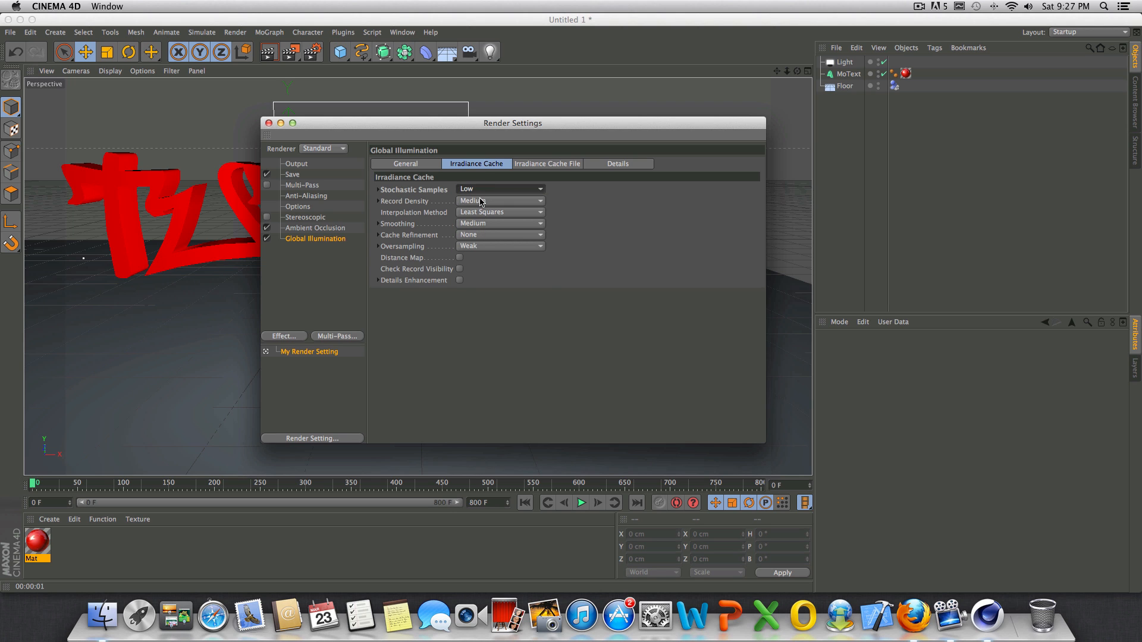
{"action": "left_click", "coordinate": [482, 201]}
{"action": "left_click", "coordinate": [471, 241]}
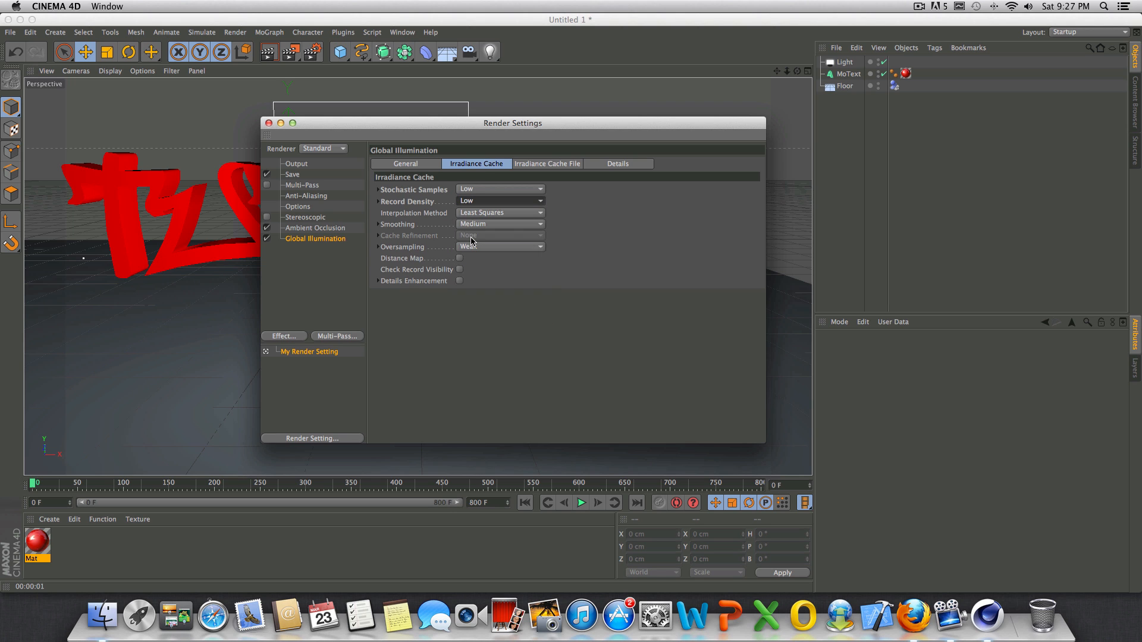
{"action": "left_click", "coordinate": [401, 166]}
{"action": "left_click", "coordinate": [269, 124]}
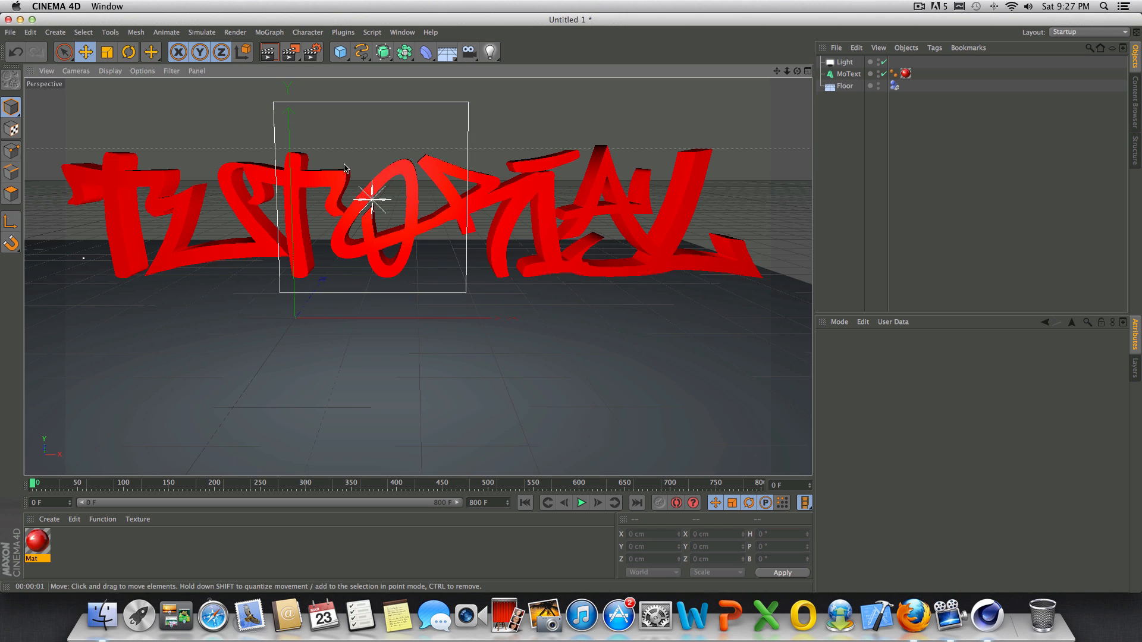
- Test-render the view to check the lighting with Ambient Occlusion and Global Illumination
{"action": "left_click", "coordinate": [266, 54]}
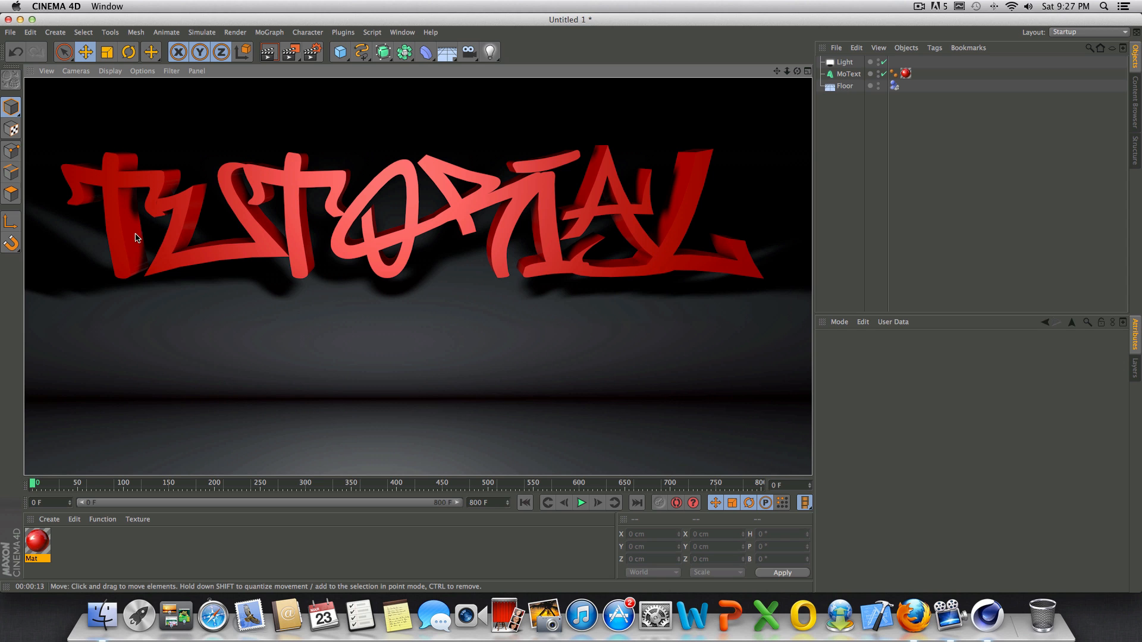
{"action": "left_click", "coordinate": [928, 183]}
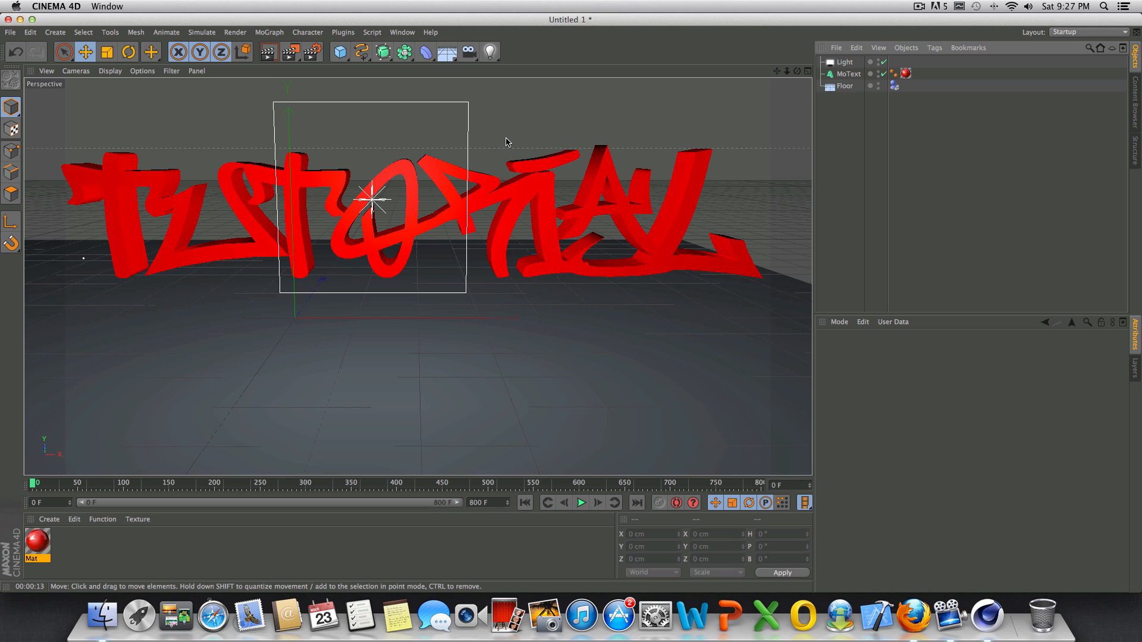
{"action": "left_click", "coordinate": [268, 52]}
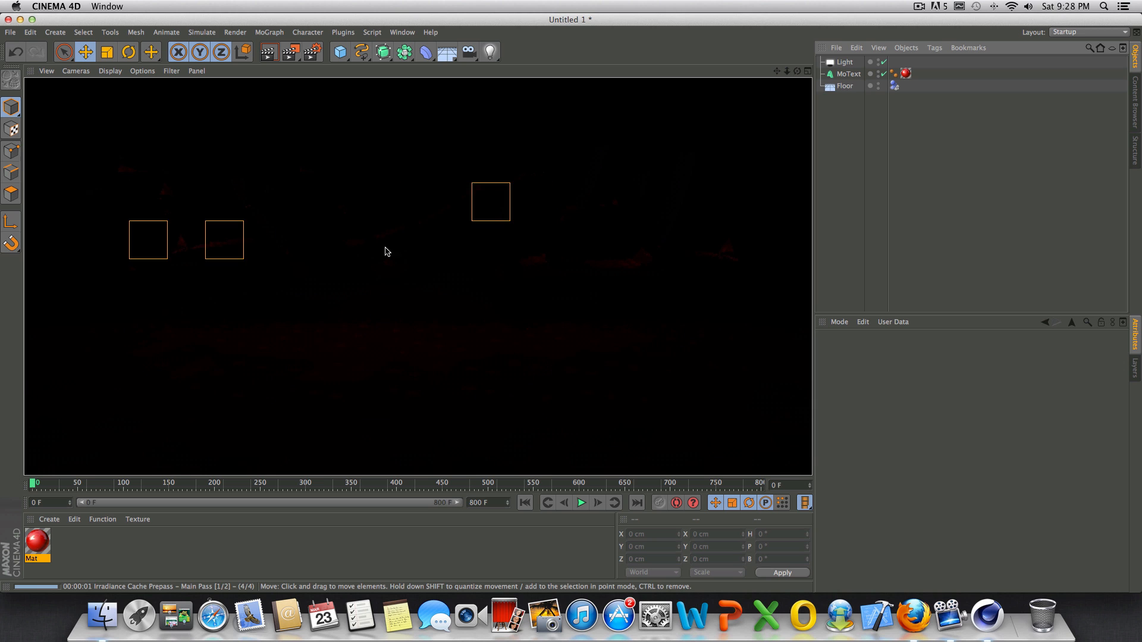
{"action": "left_click", "coordinate": [957, 237]}
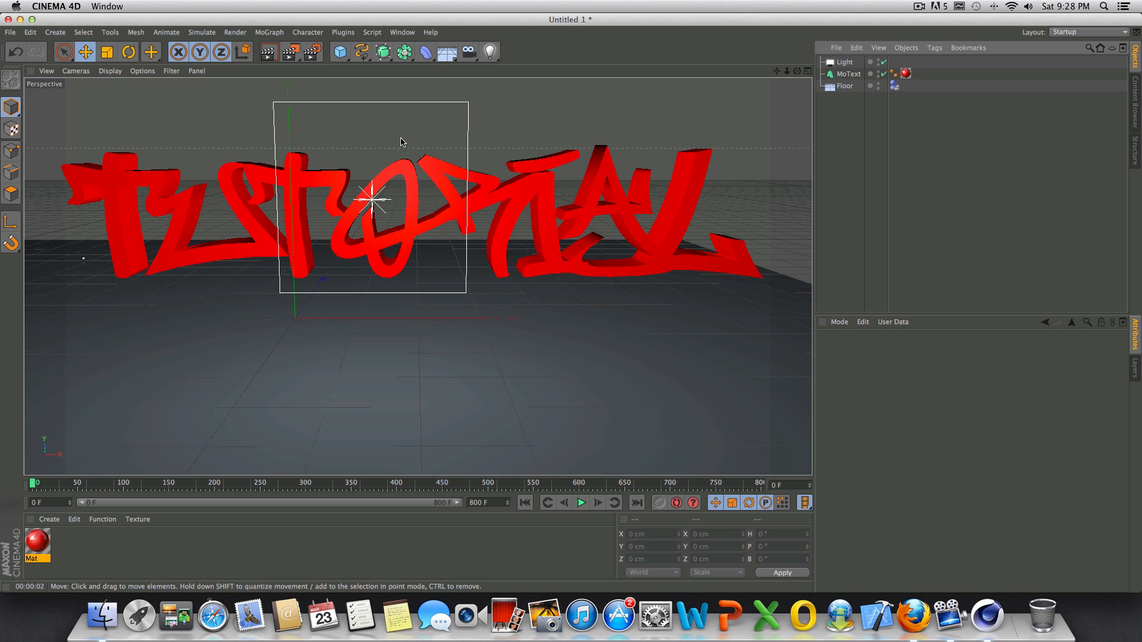
- Test-render a region around the middle letters of the text and the floor beneath them
{"action": "left_click", "coordinate": [291, 54]}
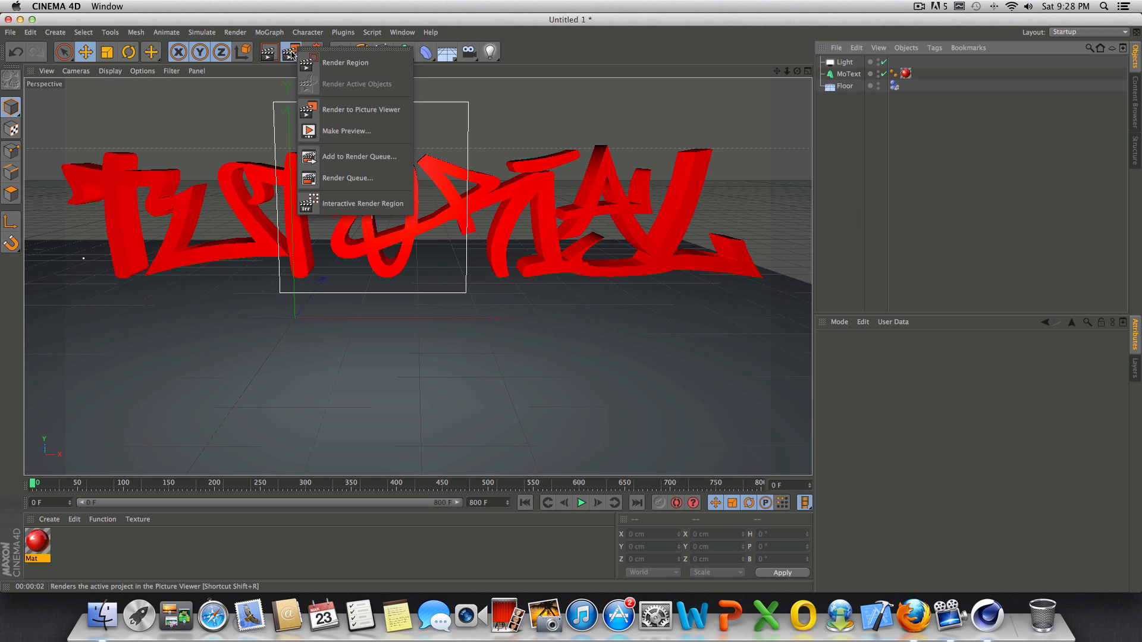
{"action": "left_click", "coordinate": [325, 63]}
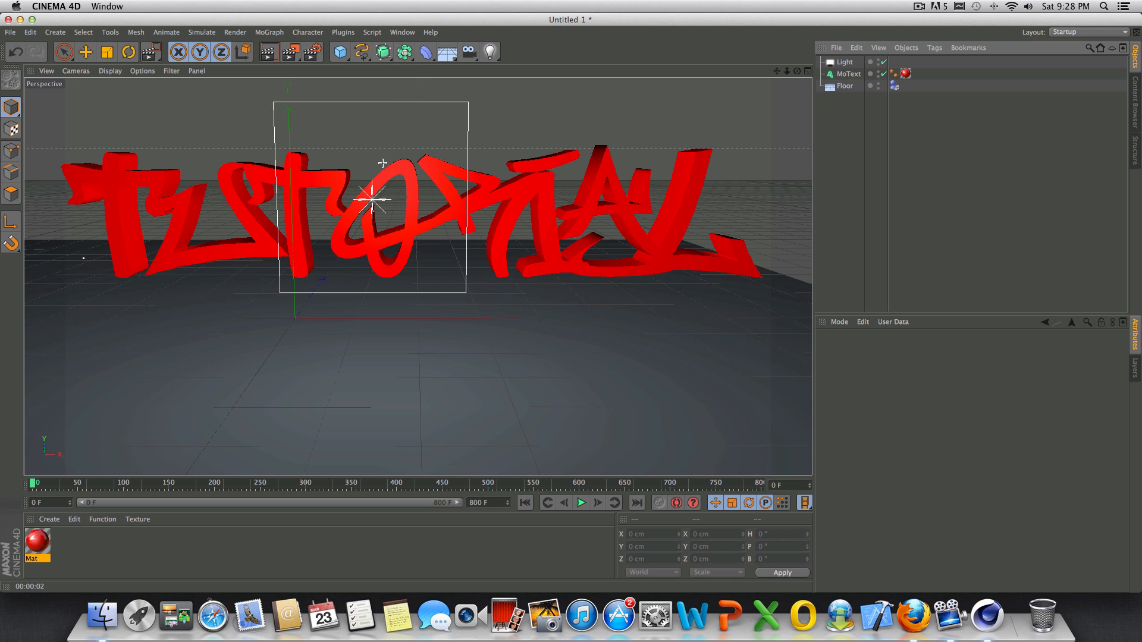
{"action": "left_click_drag", "start_coordinate": [260, 124], "coordinate": [513, 332]}
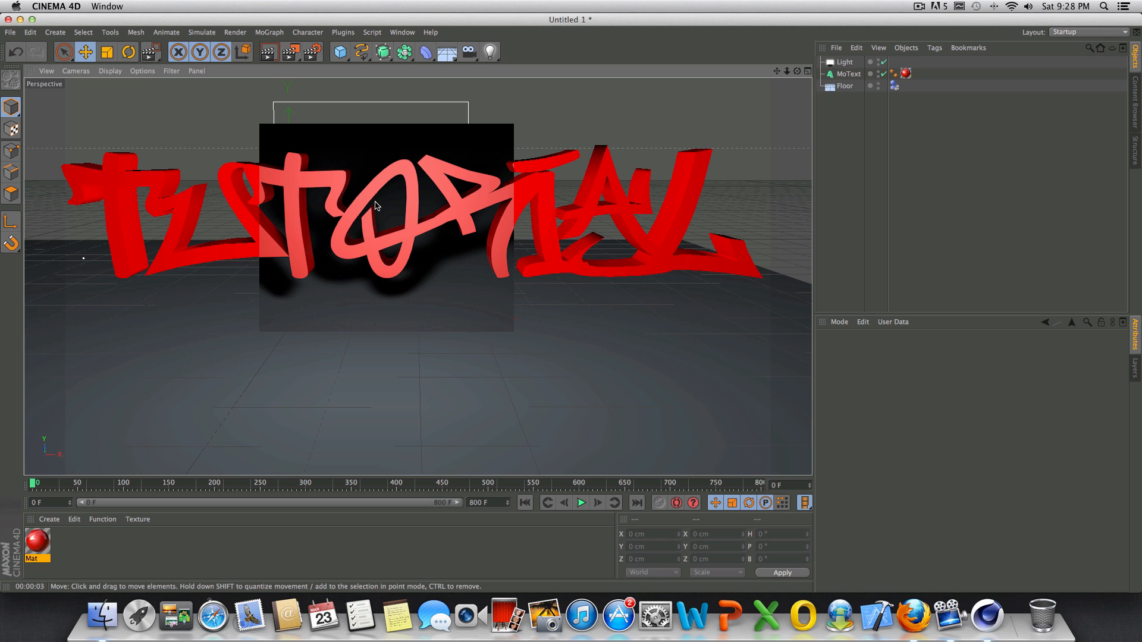
{"action": "left_click", "coordinate": [446, 254]}
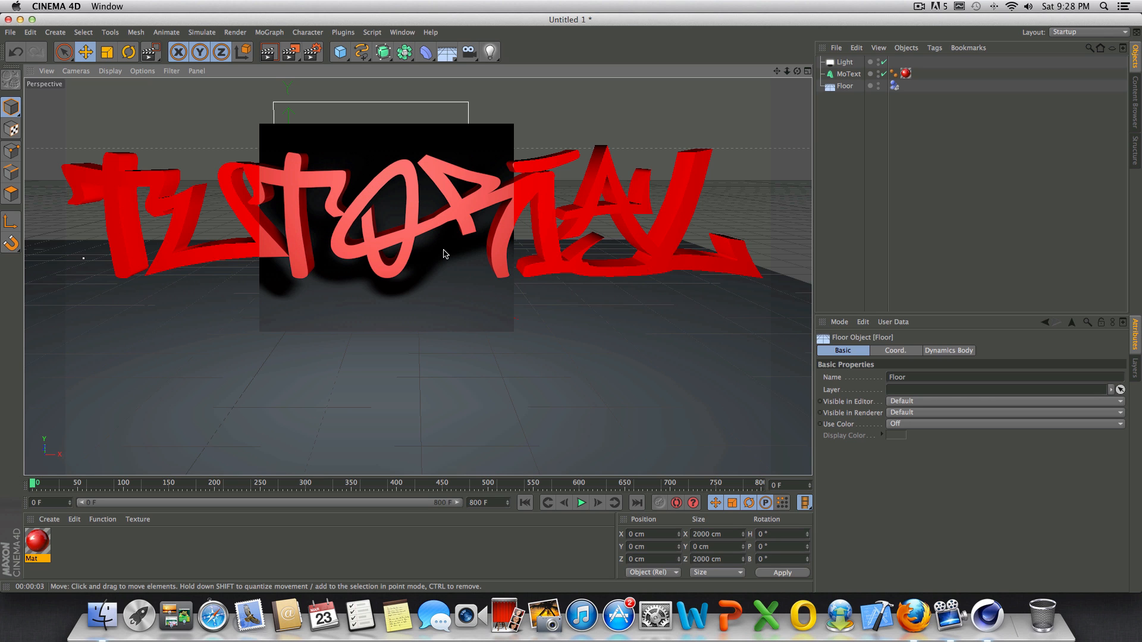
{"action": "left_click", "coordinate": [289, 54]}
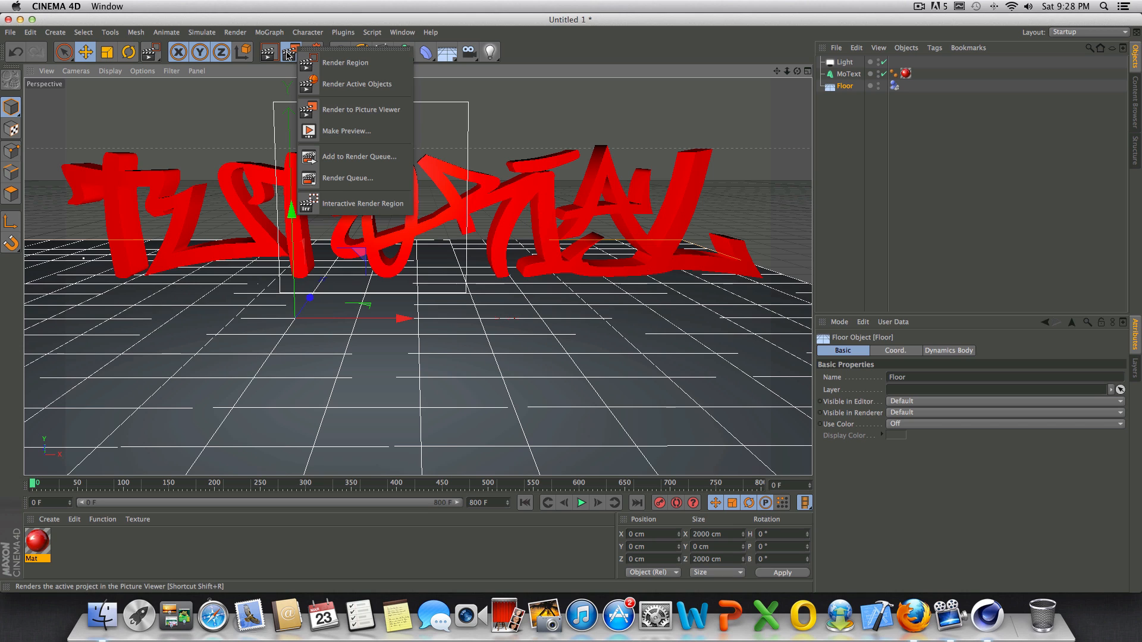
{"action": "left_click", "coordinate": [585, 39]}
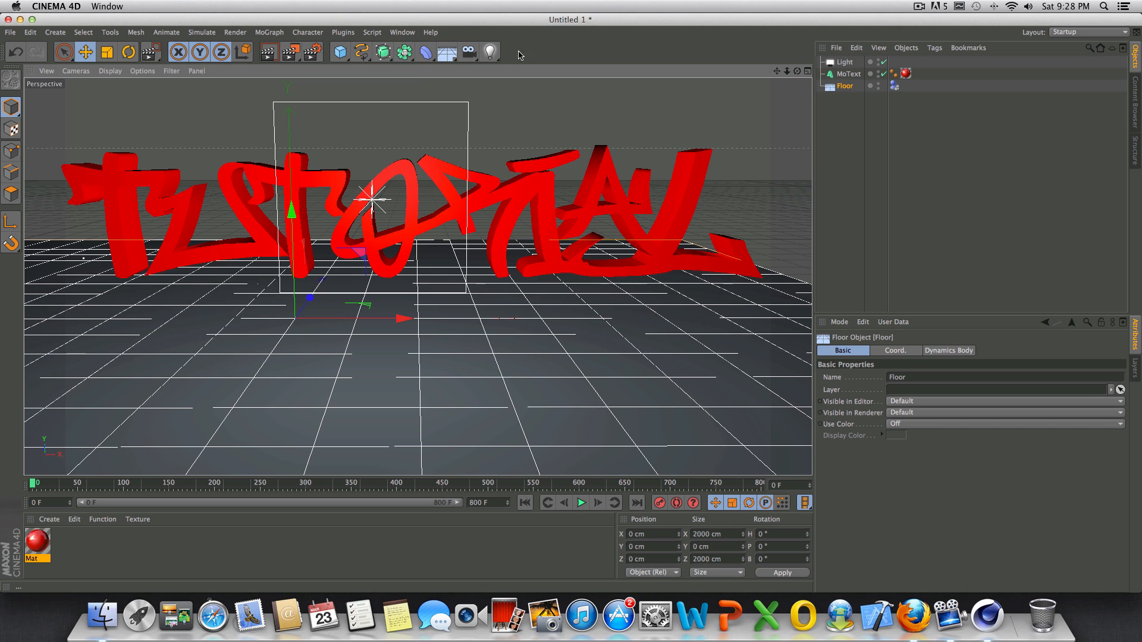
- Add a Sky object to the scene and test-render a region over the text's first letters
{"action": "left_click", "coordinate": [447, 55]}
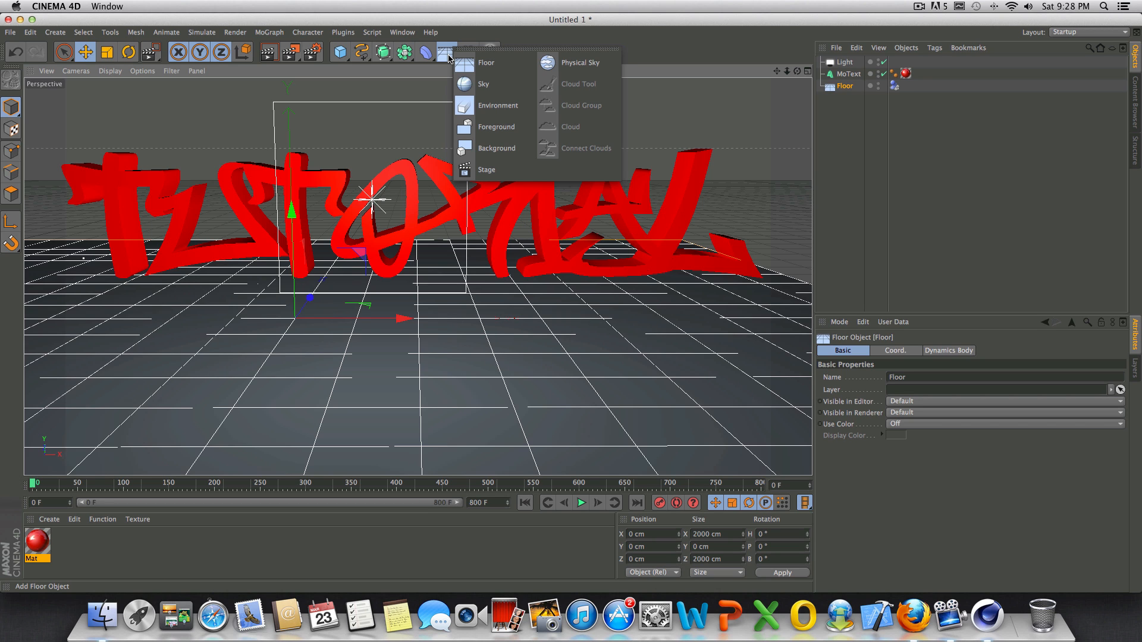
{"action": "left_click", "coordinate": [492, 85]}
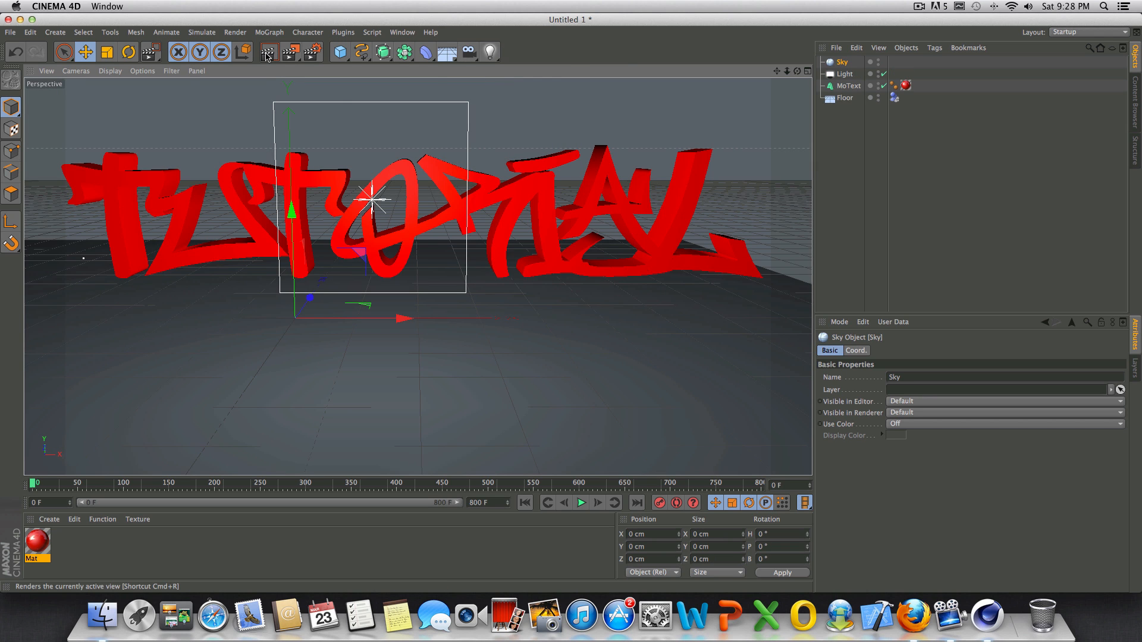
{"action": "left_click", "coordinate": [290, 55]}
{"action": "left_click", "coordinate": [316, 62]}
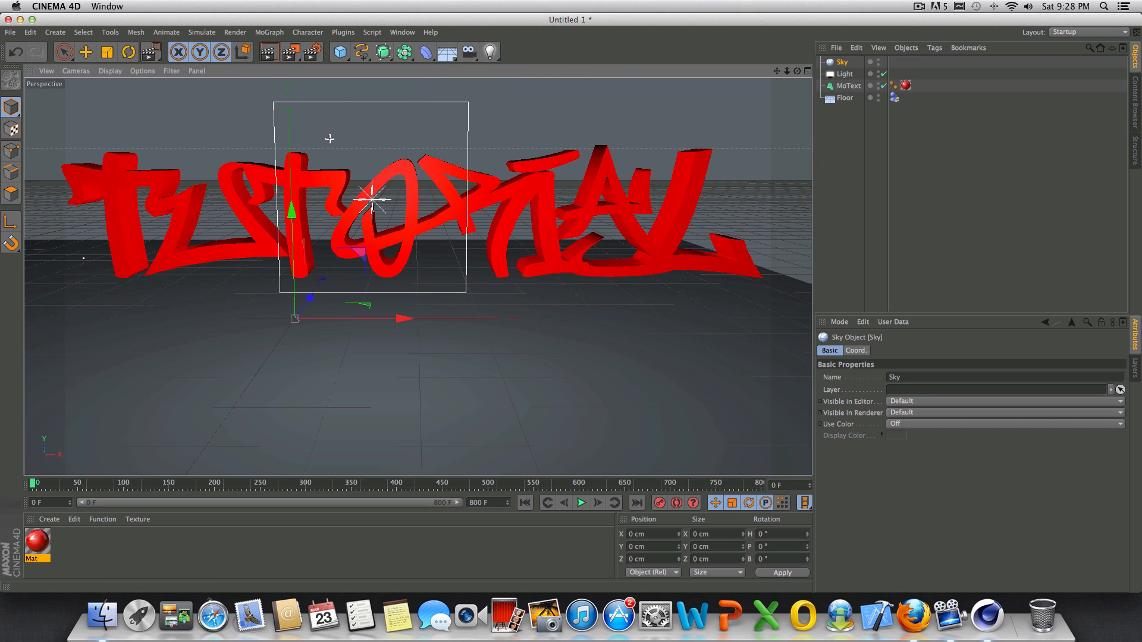
{"action": "left_click_drag", "start_coordinate": [132, 95], "coordinate": [410, 341]}
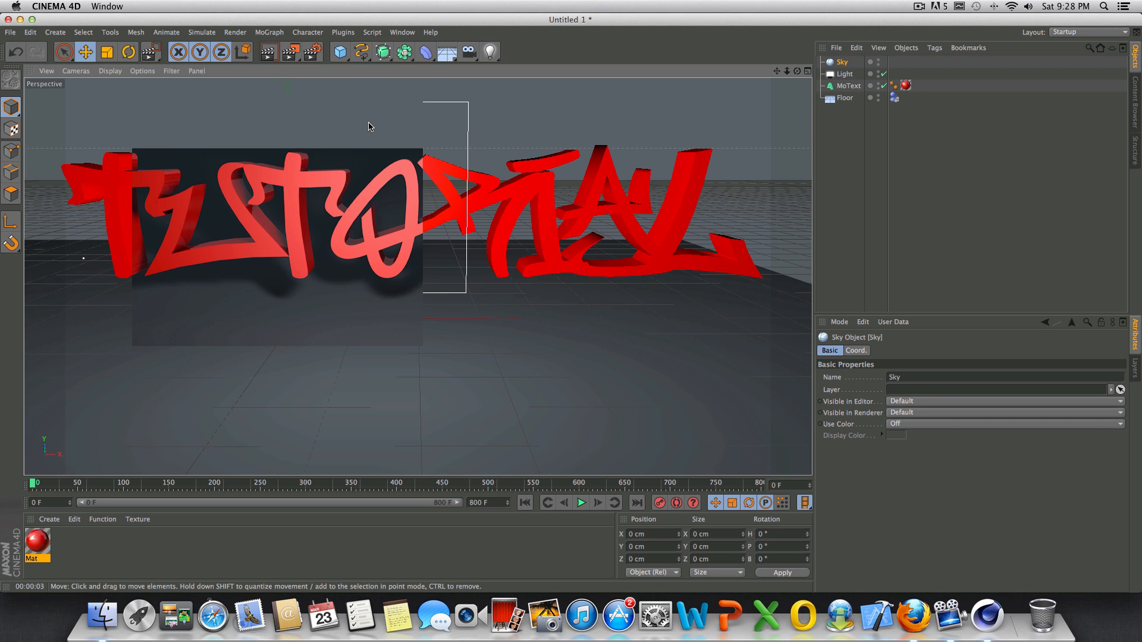
{"action": "left_click", "coordinate": [910, 253]}
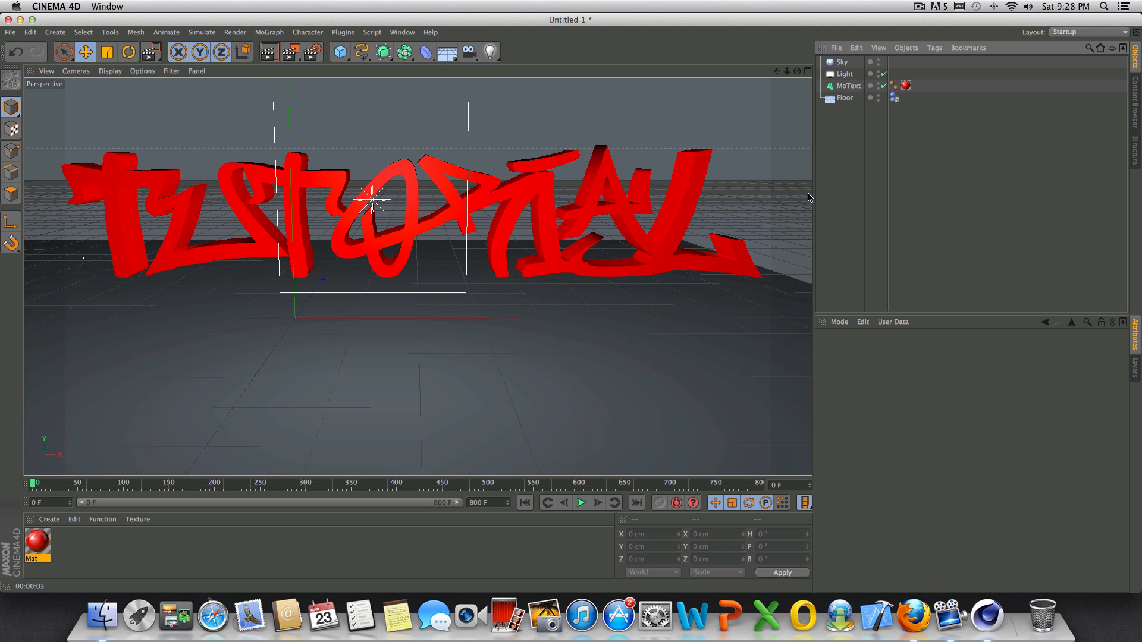
- Create a new material with a pure white color (RGB 255, 255, 255) and its specular channel turned off
{"action": "double_click", "coordinate": [64, 555]}
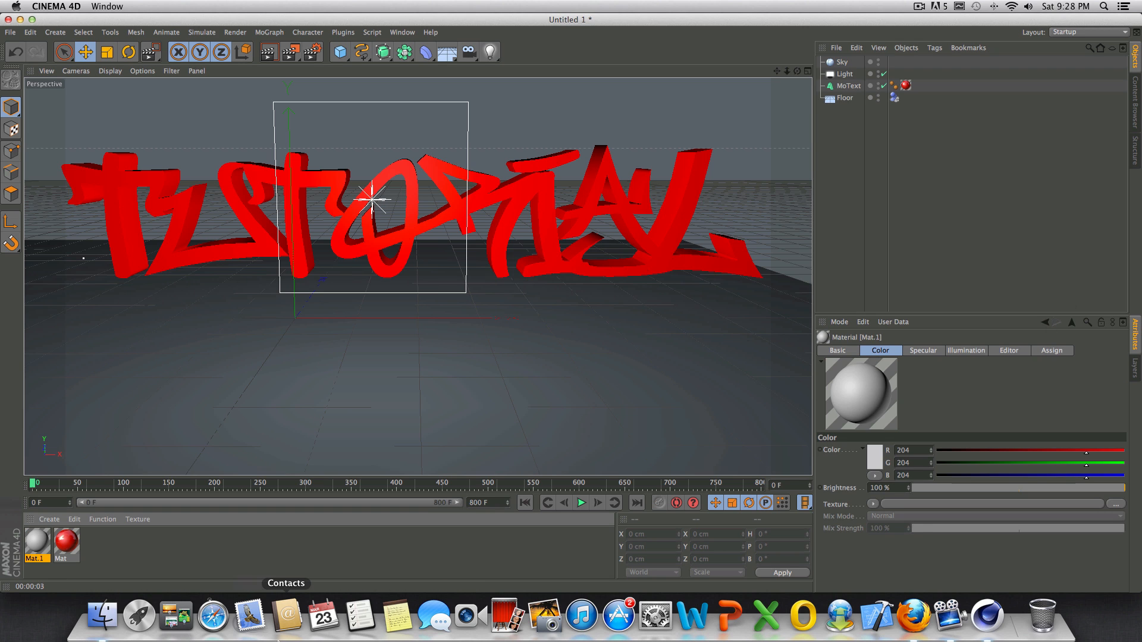
{"action": "double_click", "coordinate": [36, 542]}
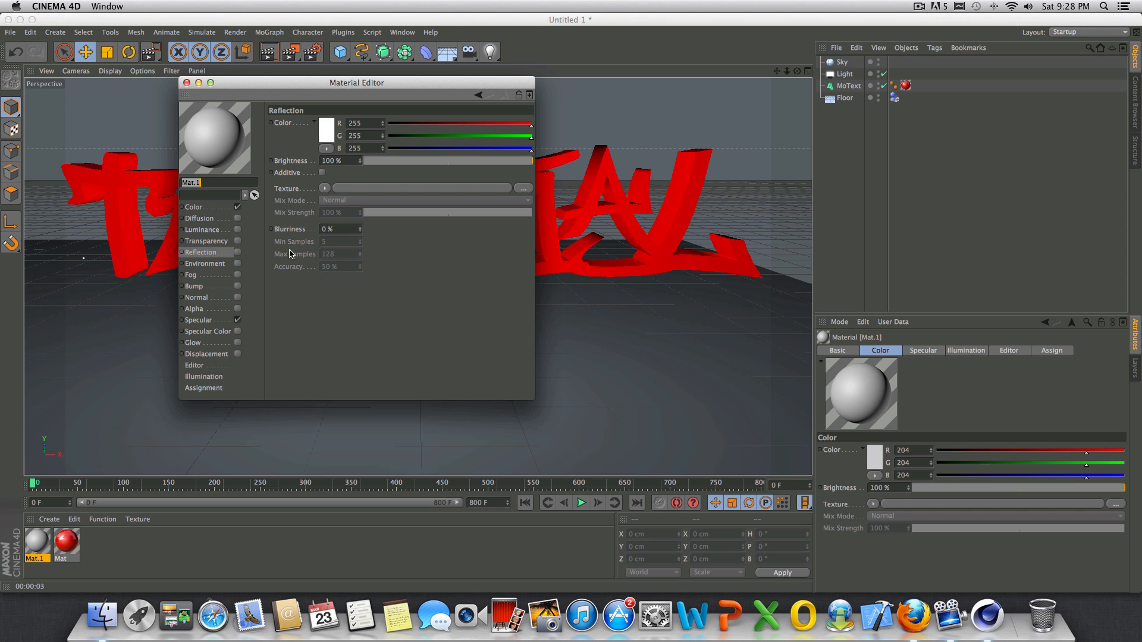
{"action": "left_click", "coordinate": [225, 209]}
{"action": "left_click", "coordinate": [322, 134]}
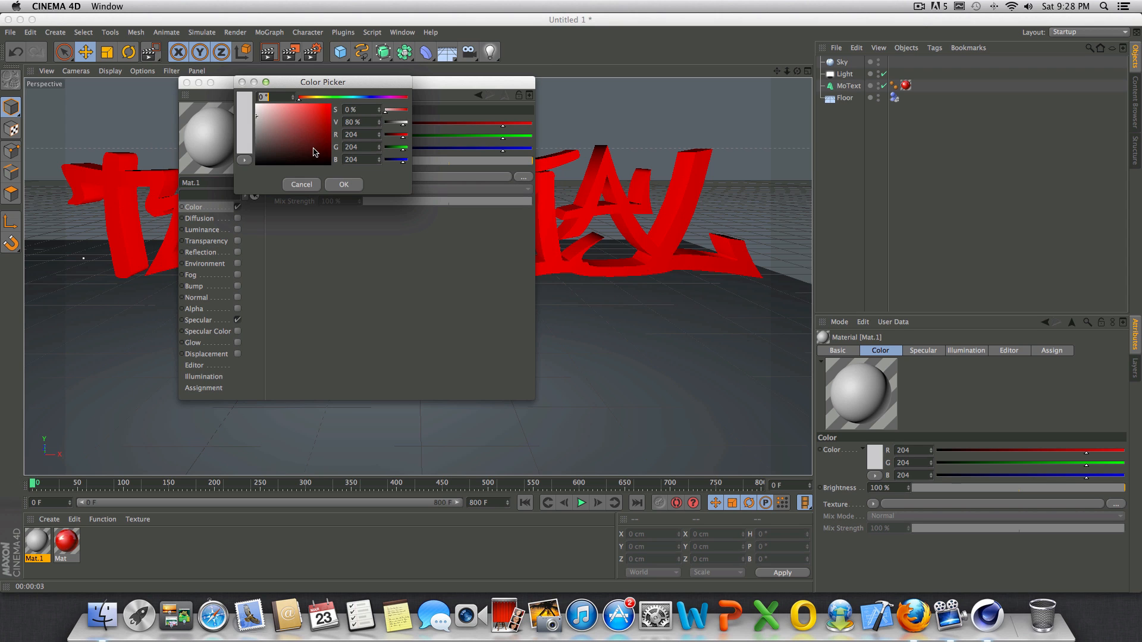
{"action": "left_click_drag", "start_coordinate": [306, 139], "coordinate": [199, 65]}
{"action": "left_click", "coordinate": [337, 181]}
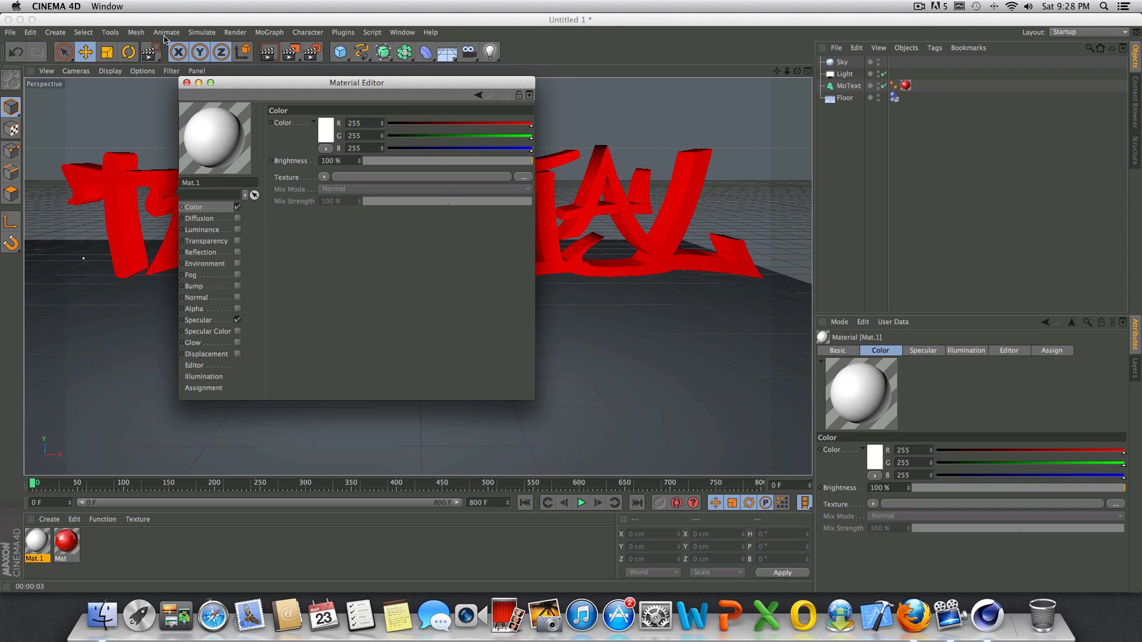
{"action": "left_click", "coordinate": [237, 320]}
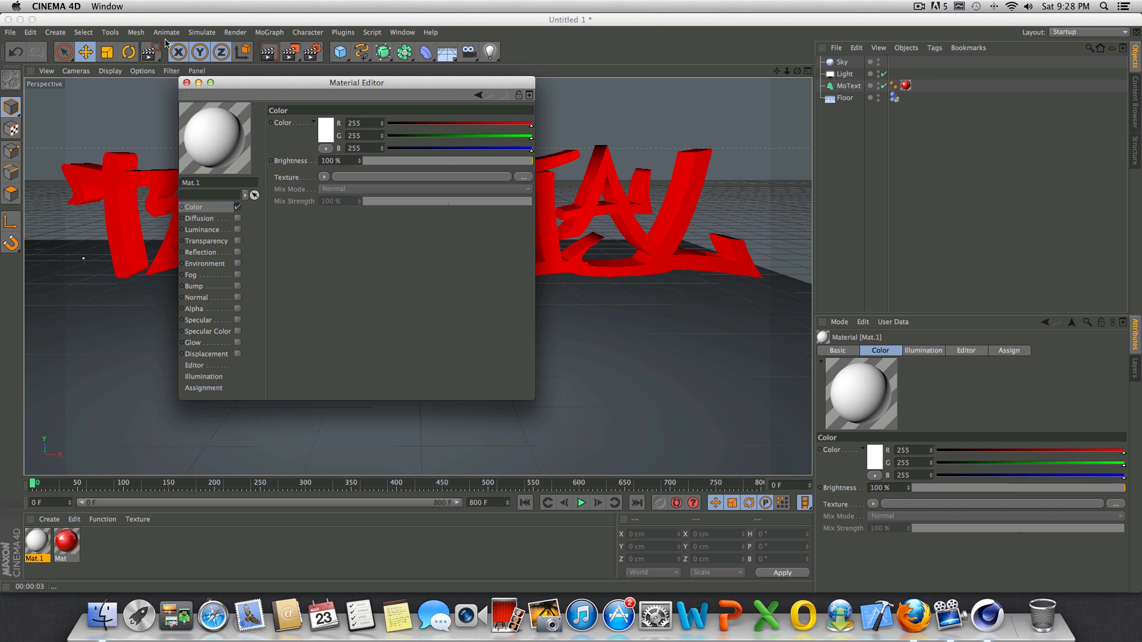
{"action": "left_click", "coordinate": [186, 83]}
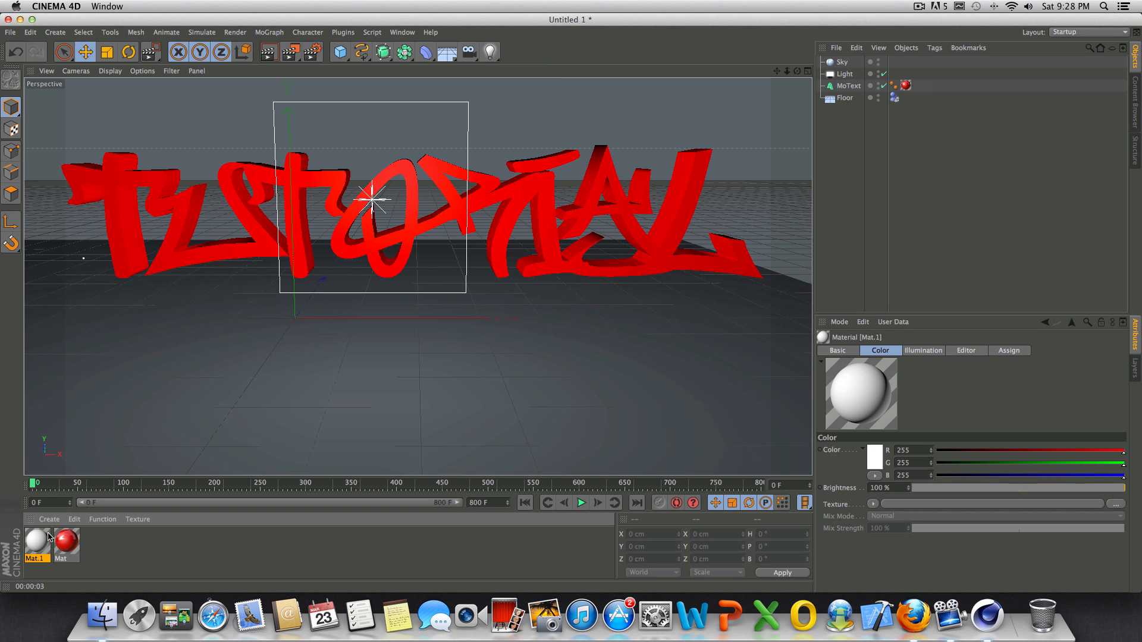
- Apply the white material to the sky and to the floor, test-rendering the view after each assignment
{"action": "left_click_drag", "start_coordinate": [48, 542], "coordinate": [612, 124]}
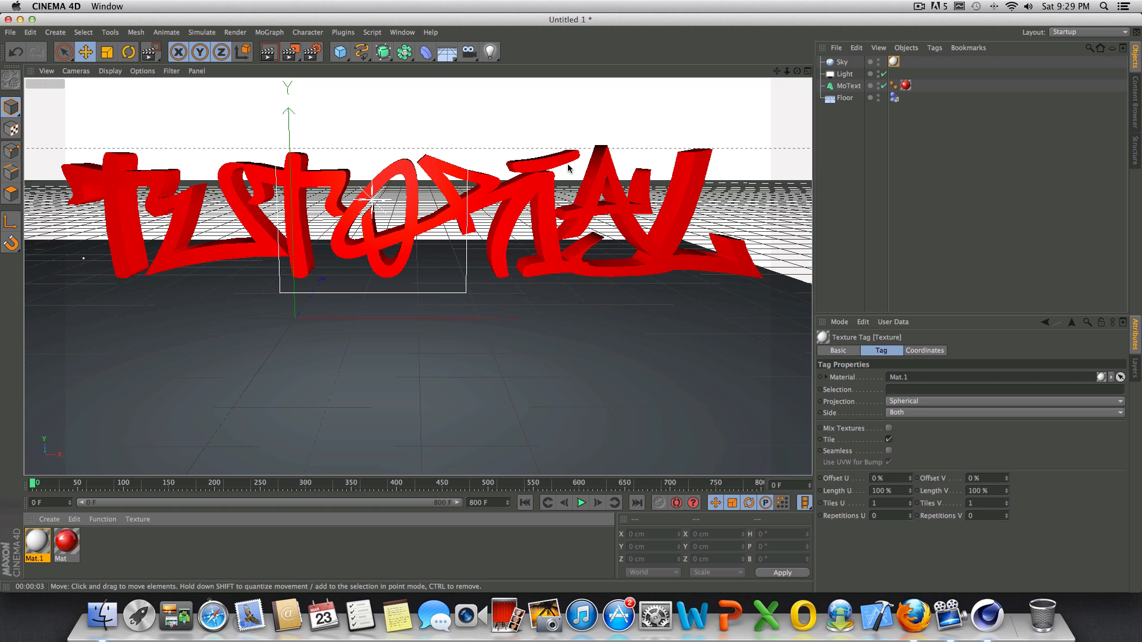
{"action": "left_click", "coordinate": [271, 55]}
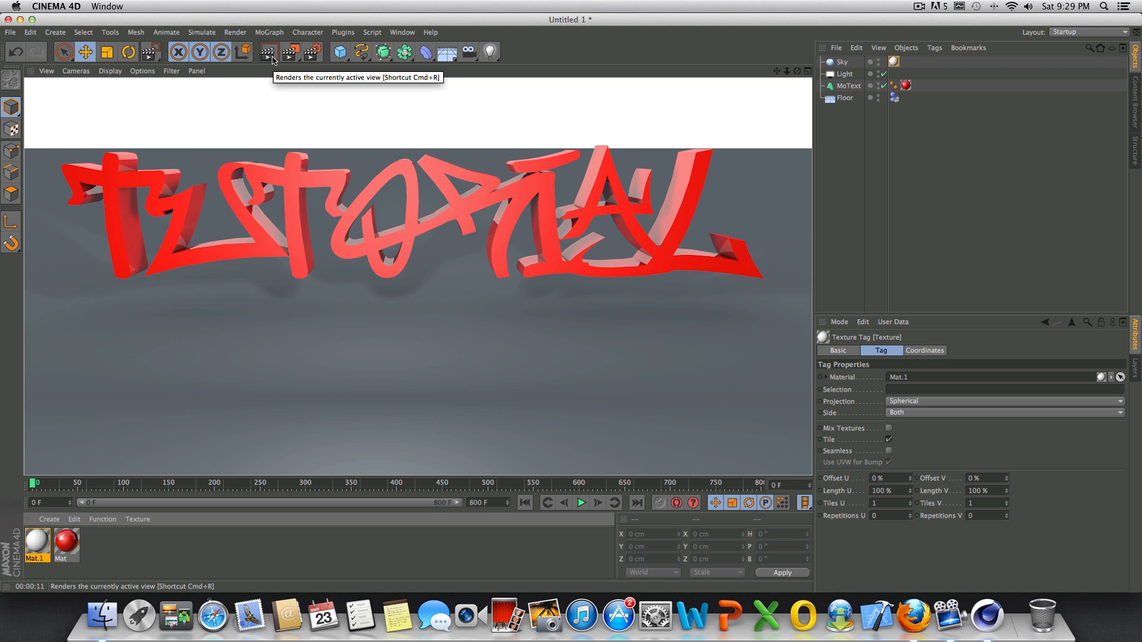
{"action": "left_click", "coordinate": [783, 230]}
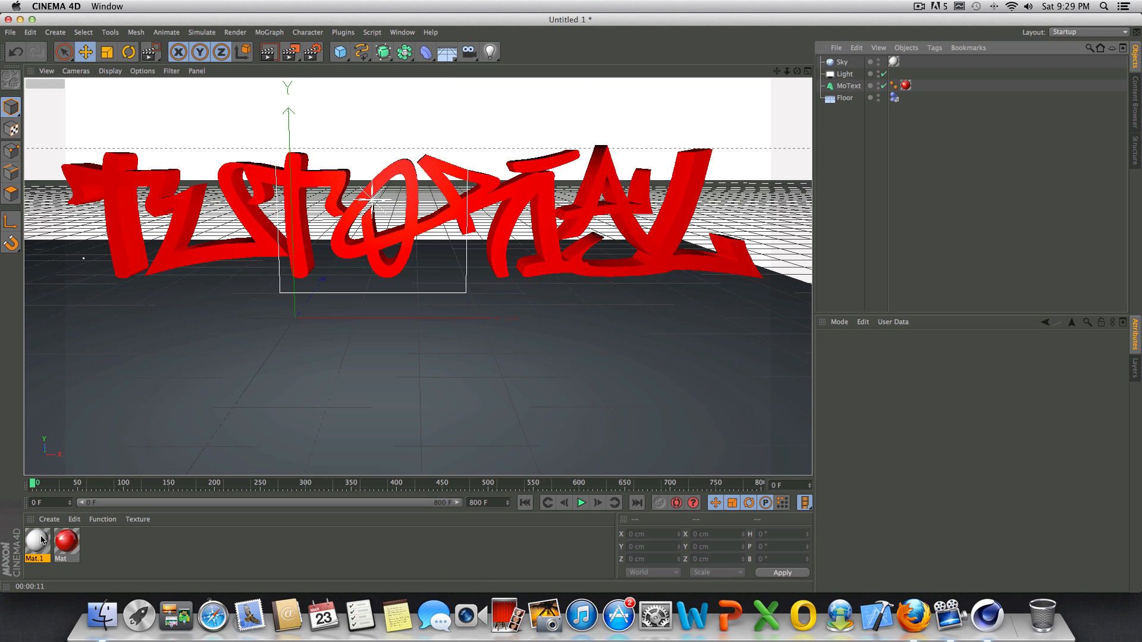
{"action": "left_click_drag", "start_coordinate": [41, 539], "coordinate": [479, 382]}
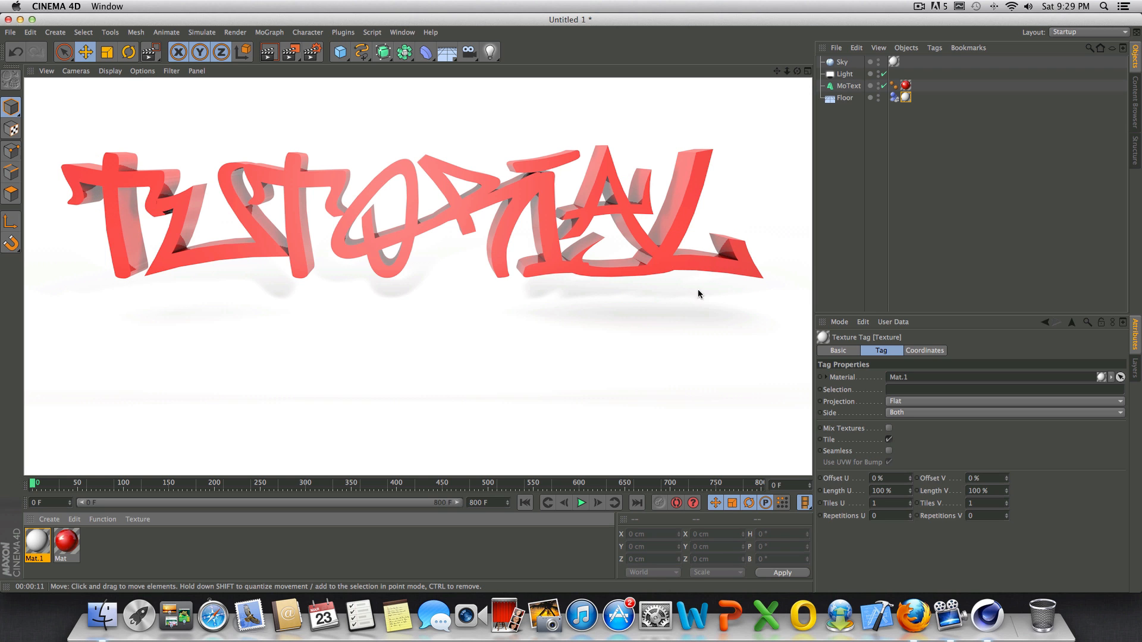
{"action": "left_click", "coordinate": [909, 250]}
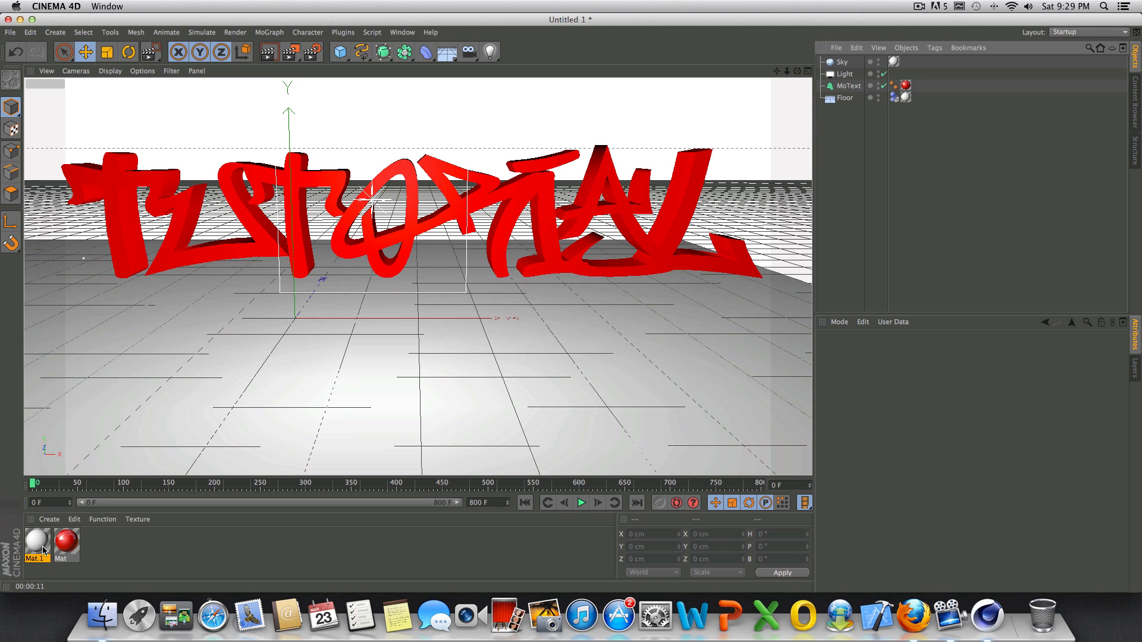
- Duplicate the red material and look at the copy's channels in the Material Editor
{"action": "left_click", "coordinate": [74, 543]}
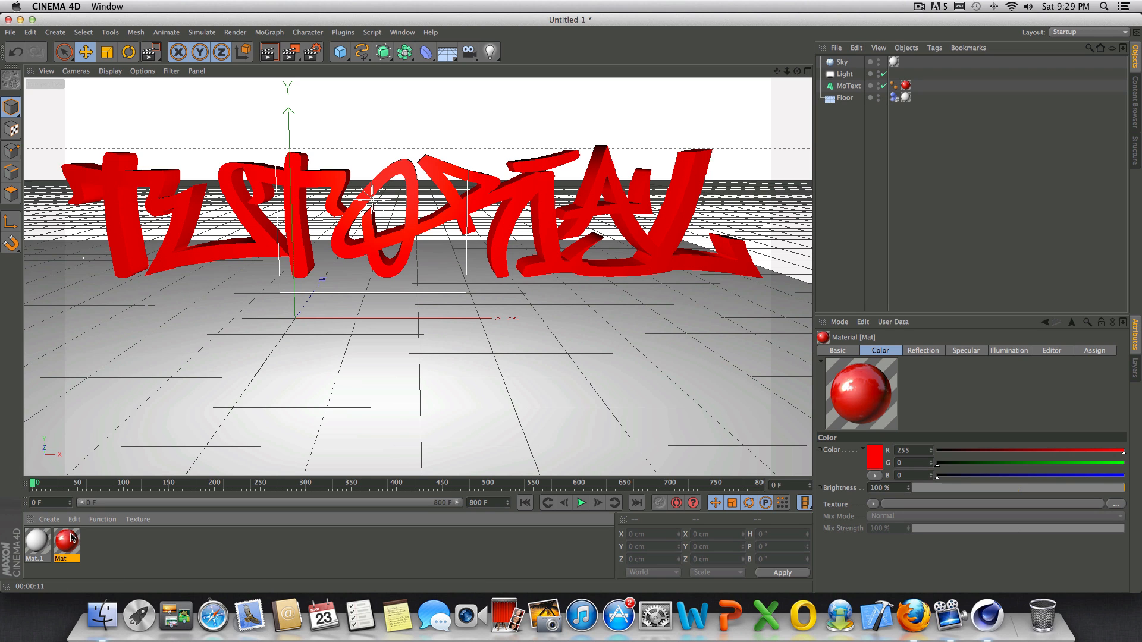
{"action": "left_click_drag", "start_coordinate": [71, 537], "coordinate": [95, 543], "text": "ctrl"}
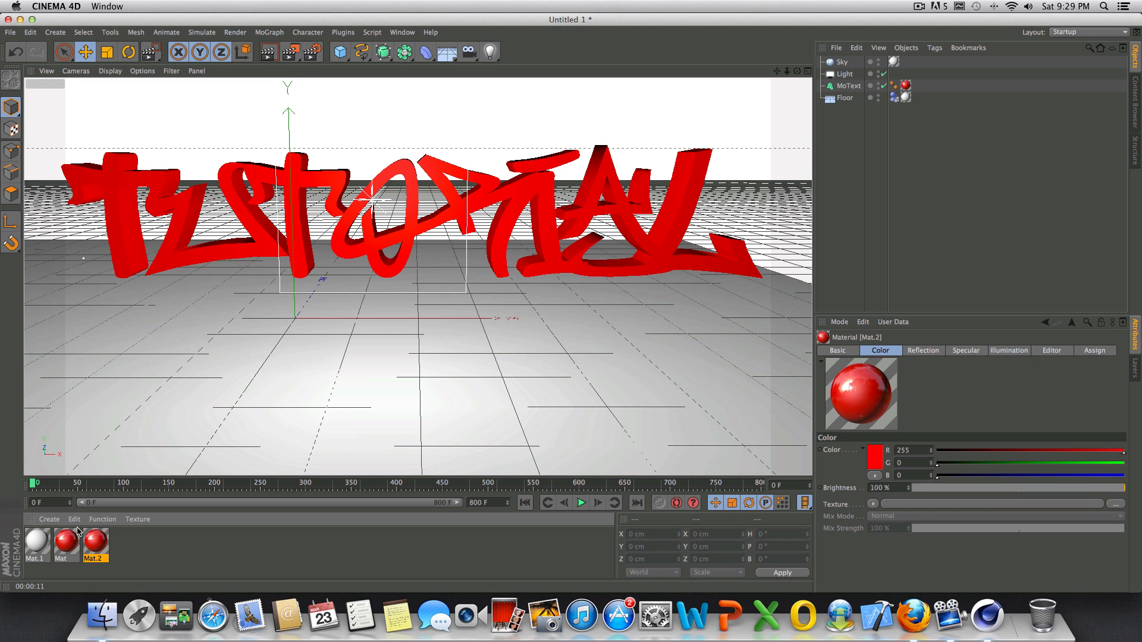
{"action": "double_click", "coordinate": [102, 546]}
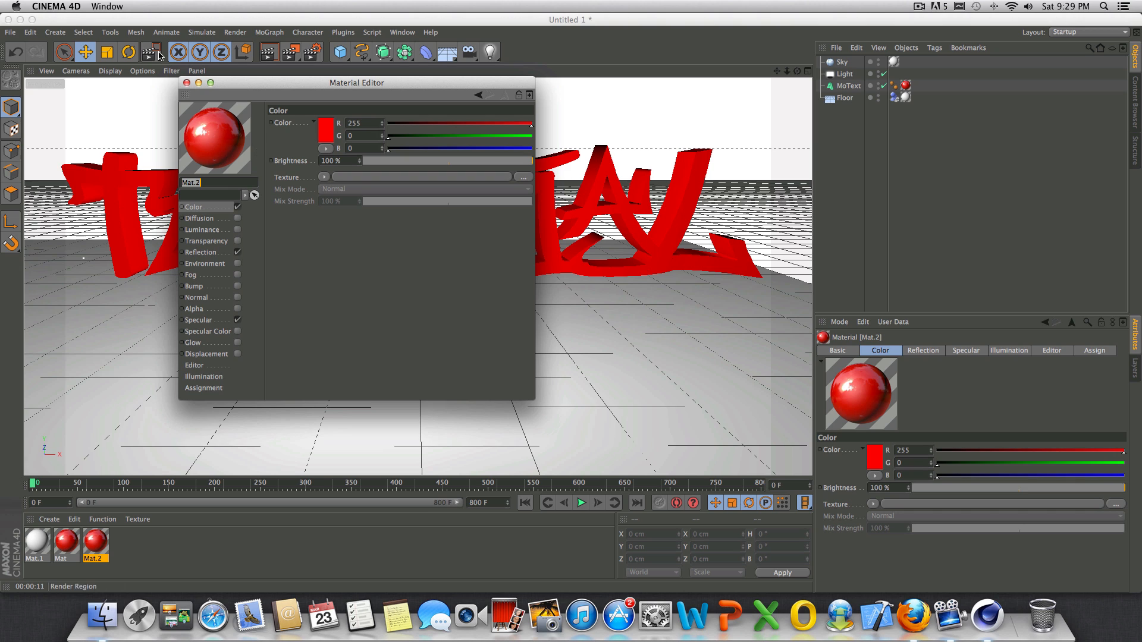
{"action": "left_click", "coordinate": [186, 83]}
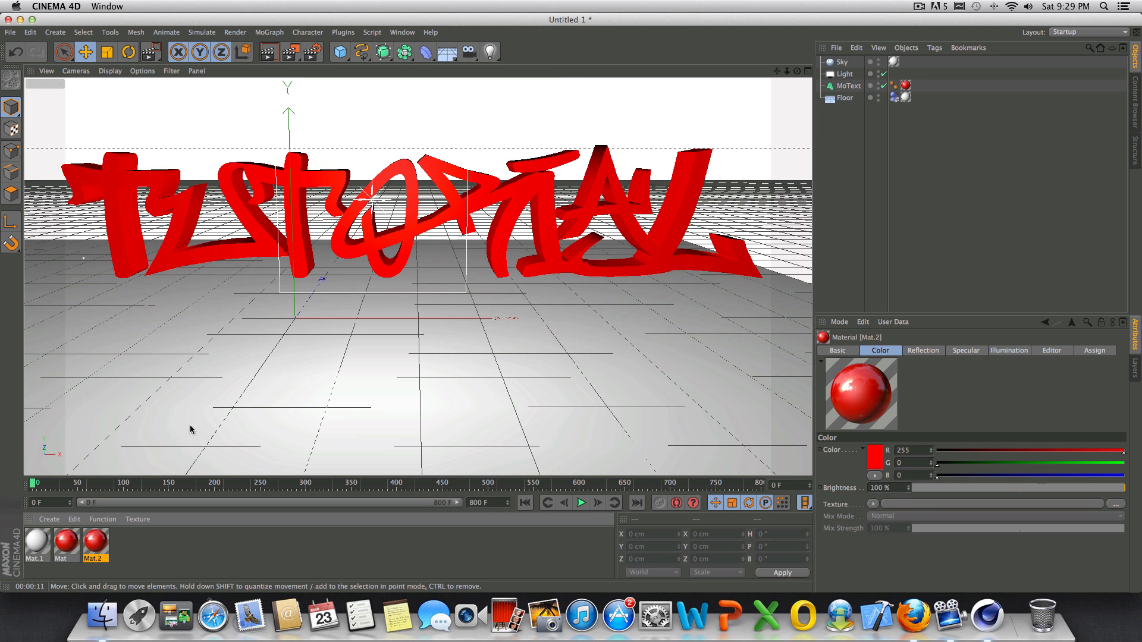
- Duplicate the white material and enable reflection at 20% brightness on the copy
{"action": "left_click", "coordinate": [45, 542]}
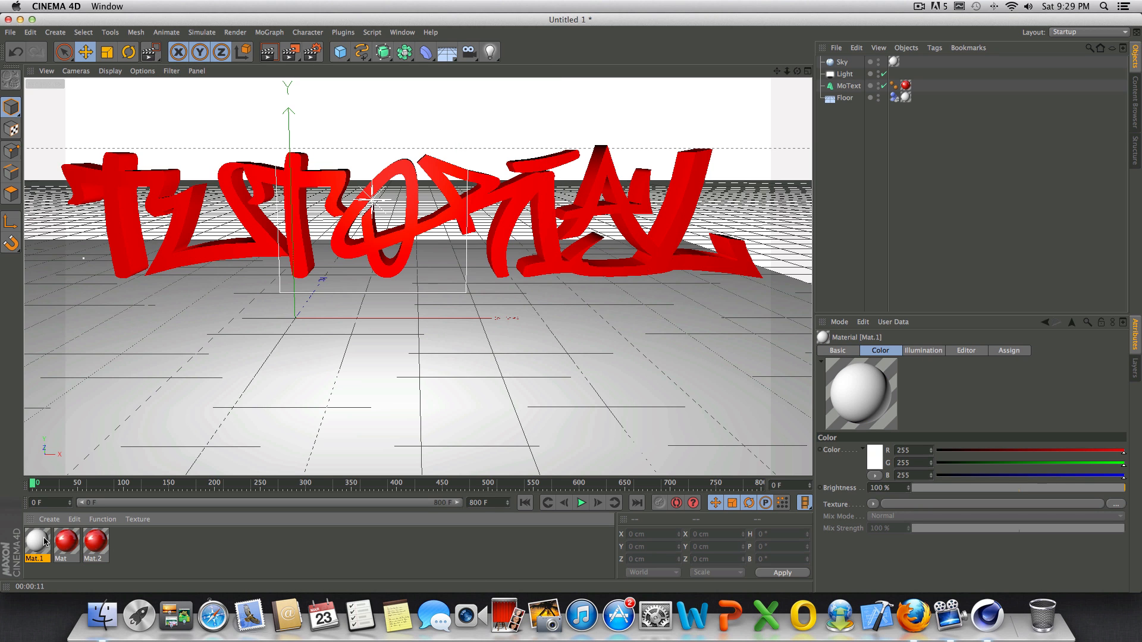
{"action": "left_click_drag", "start_coordinate": [46, 541], "coordinate": [69, 546], "text": "ctrl"}
{"action": "double_click", "coordinate": [67, 542]}
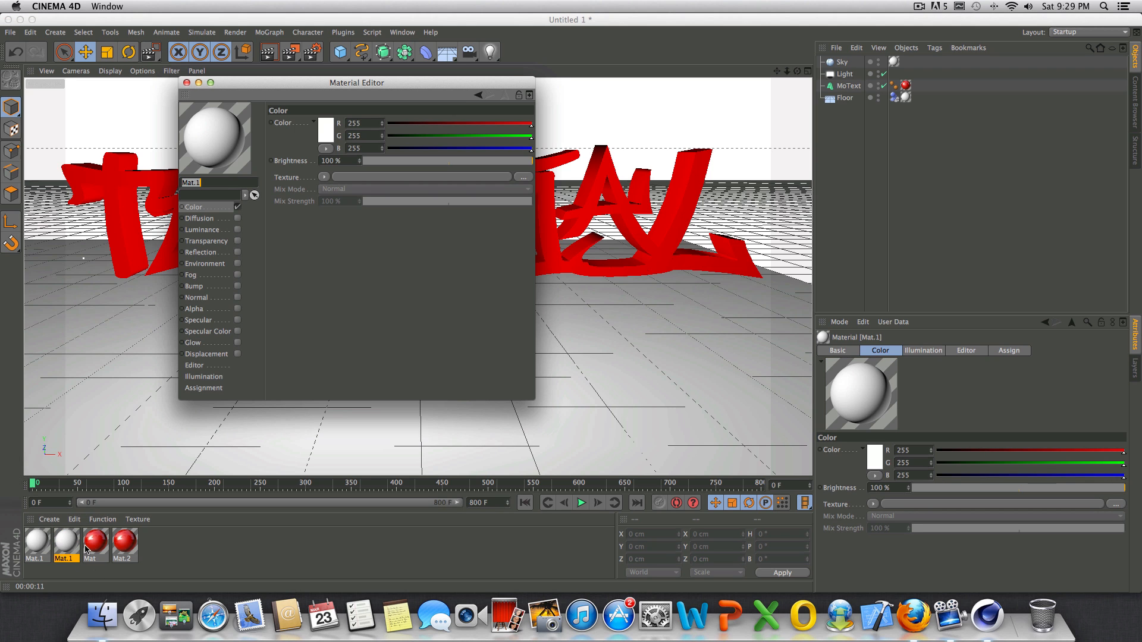
{"action": "left_click", "coordinate": [237, 252]}
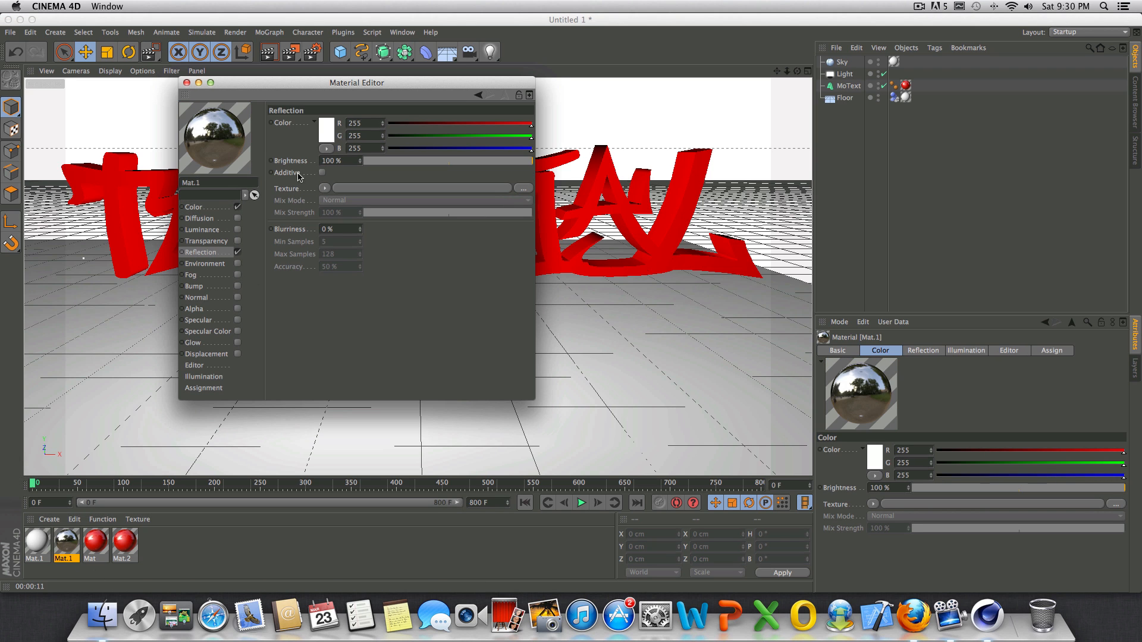
{"action": "left_click_drag", "start_coordinate": [359, 165], "coordinate": [316, 167]}
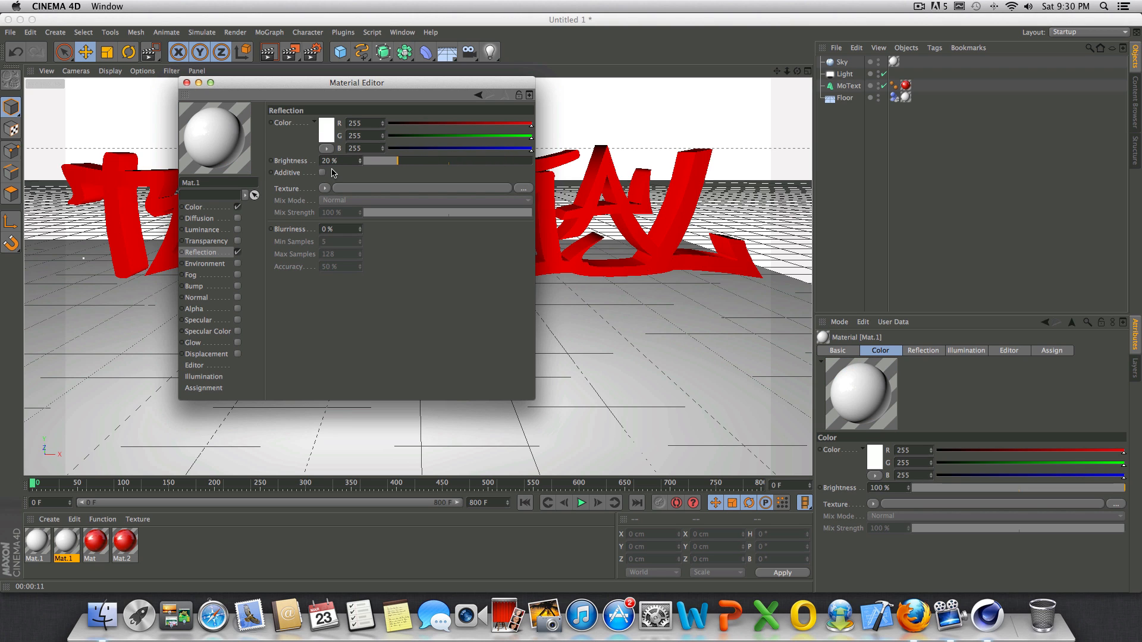
- Set a Fresnel texture in the reflection channel of the copied white material and close the Material Editor
{"action": "left_click", "coordinate": [324, 188]}
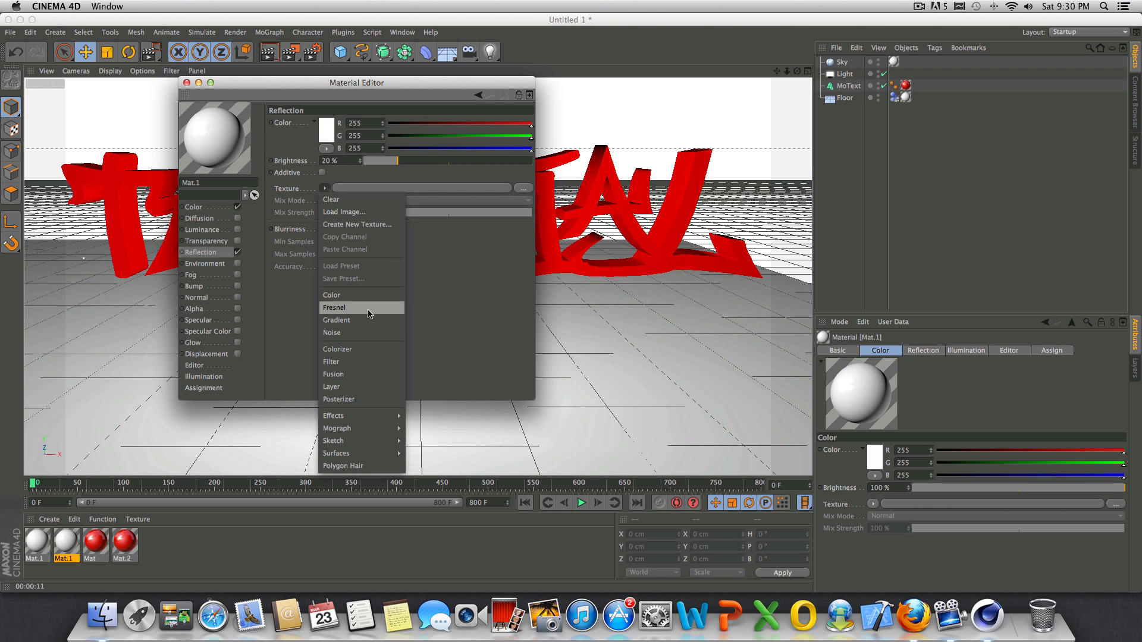
{"action": "left_click", "coordinate": [368, 311]}
{"action": "left_click_drag", "start_coordinate": [360, 250], "coordinate": [330, 251]}
{"action": "left_click", "coordinate": [187, 83]}
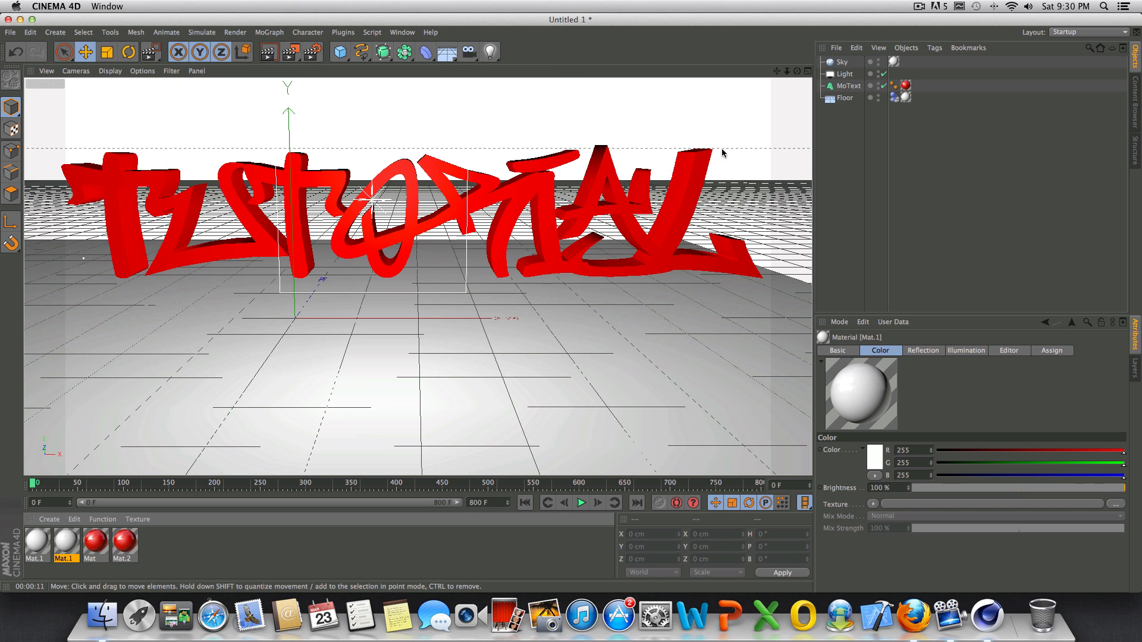
- Replace the floor's plain white material with the reflective white copy and test-render the view
{"action": "left_click", "coordinate": [905, 98]}
{"action": "key", "text": "Delete"}
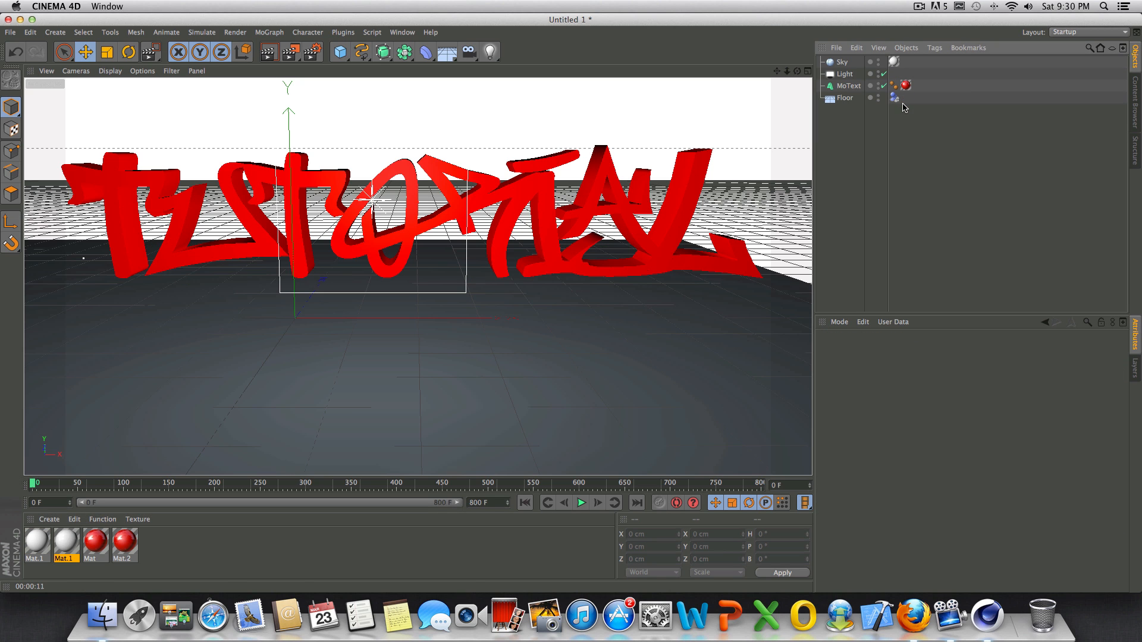
{"action": "left_click_drag", "start_coordinate": [65, 543], "coordinate": [291, 413]}
{"action": "key", "text": "super+r"}
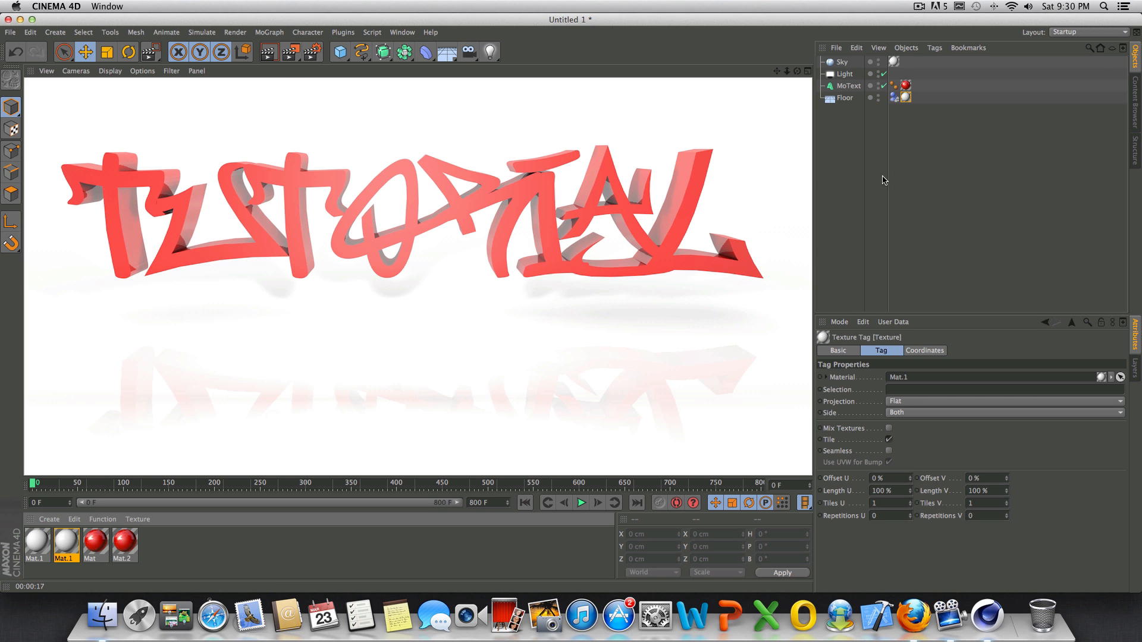
{"action": "left_click", "coordinate": [1018, 242]}
- Set the render anti-aliasing to Best with minimum level 2x2 and maximum level 4x4, and test-render the view
{"action": "key", "text": "super+b"}
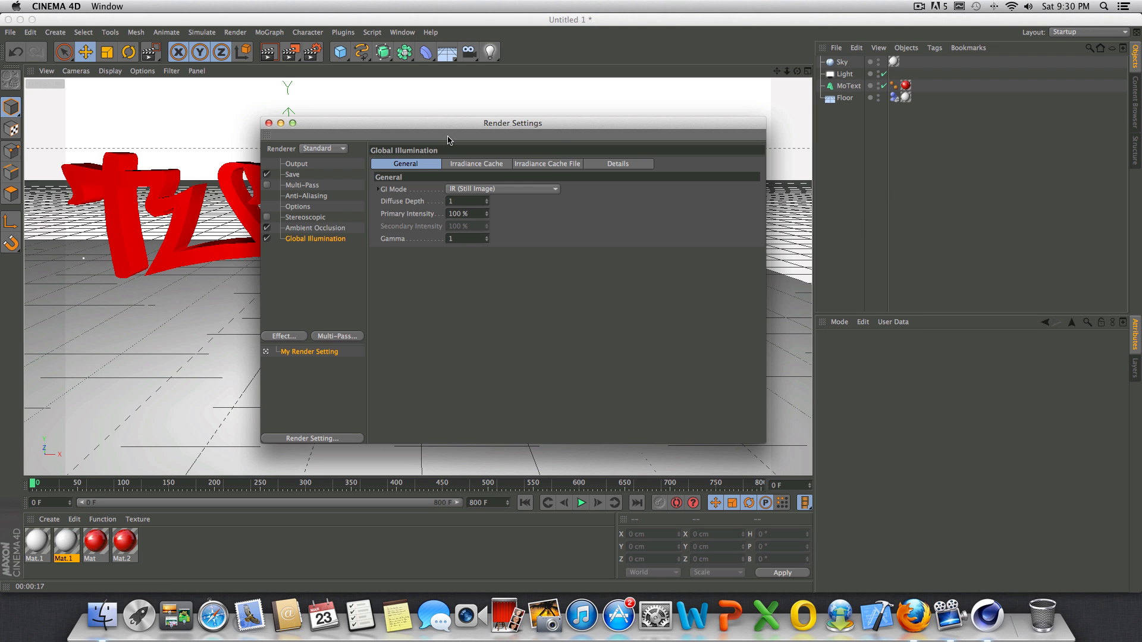
{"action": "left_click", "coordinate": [317, 196]}
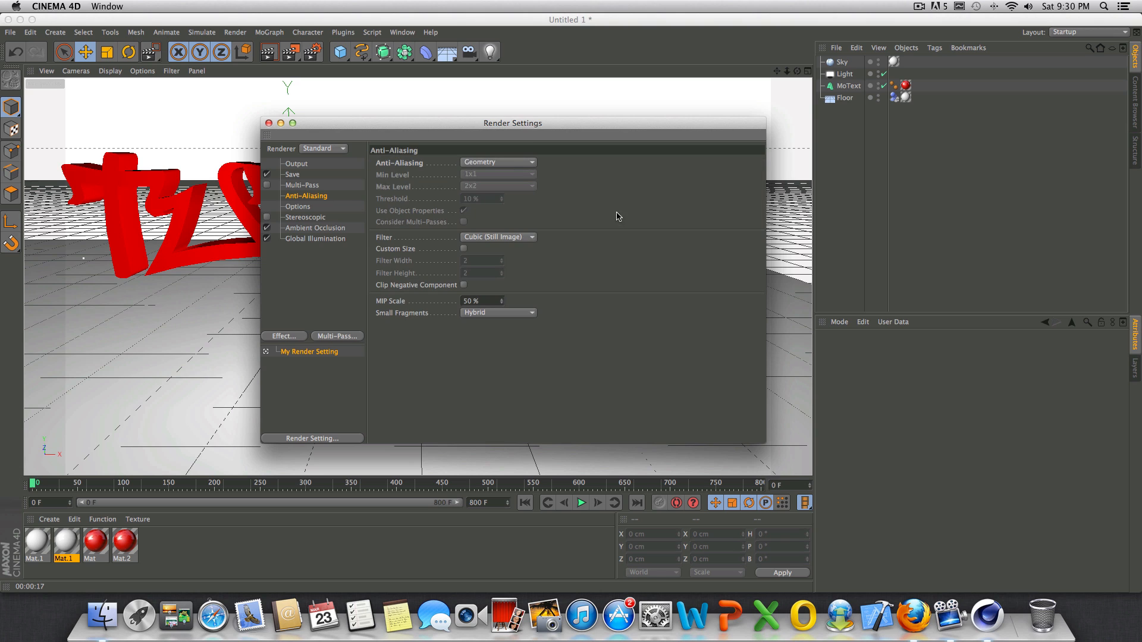
{"action": "left_click", "coordinate": [515, 163]}
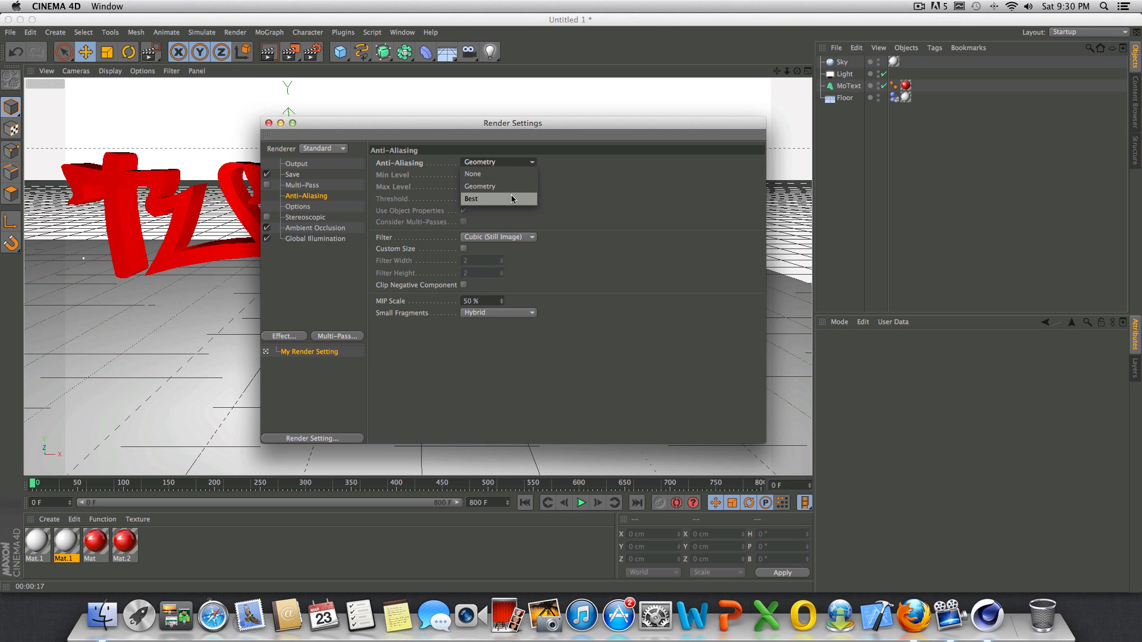
{"action": "left_click", "coordinate": [511, 199]}
{"action": "left_click", "coordinate": [511, 174]}
{"action": "left_click", "coordinate": [502, 189]}
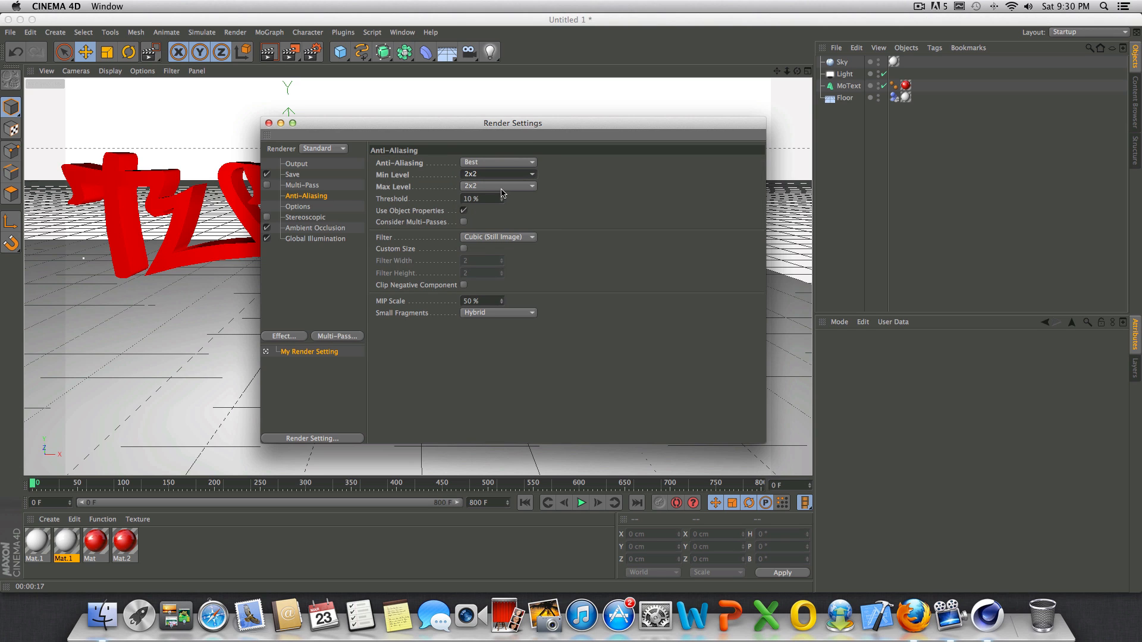
{"action": "left_click", "coordinate": [503, 187]}
{"action": "left_click", "coordinate": [510, 231]}
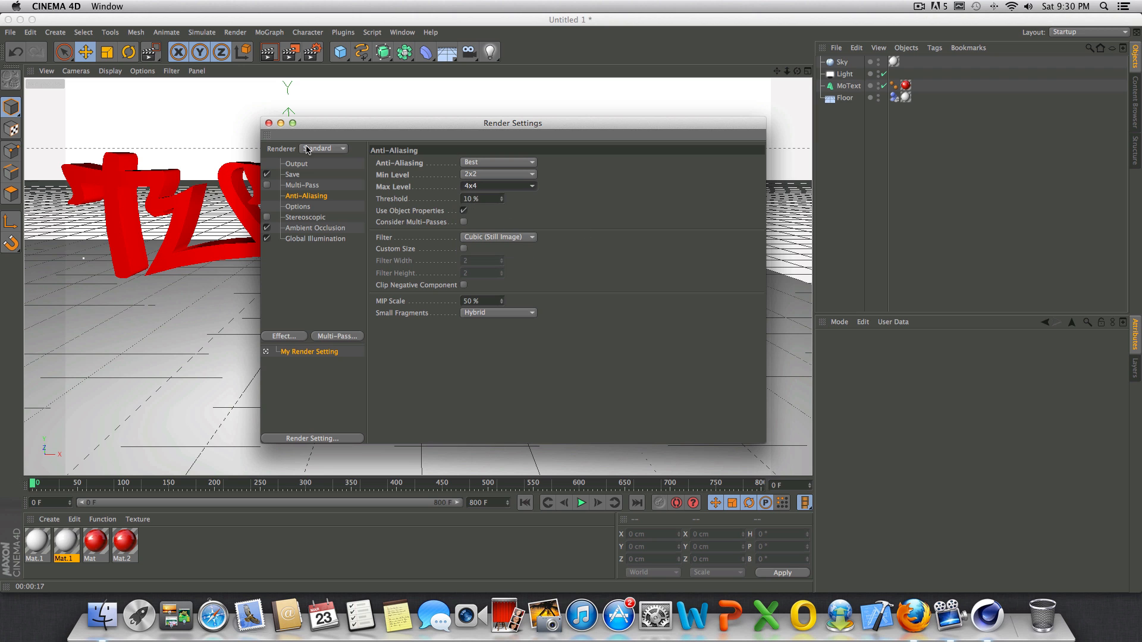
{"action": "left_click", "coordinate": [269, 124]}
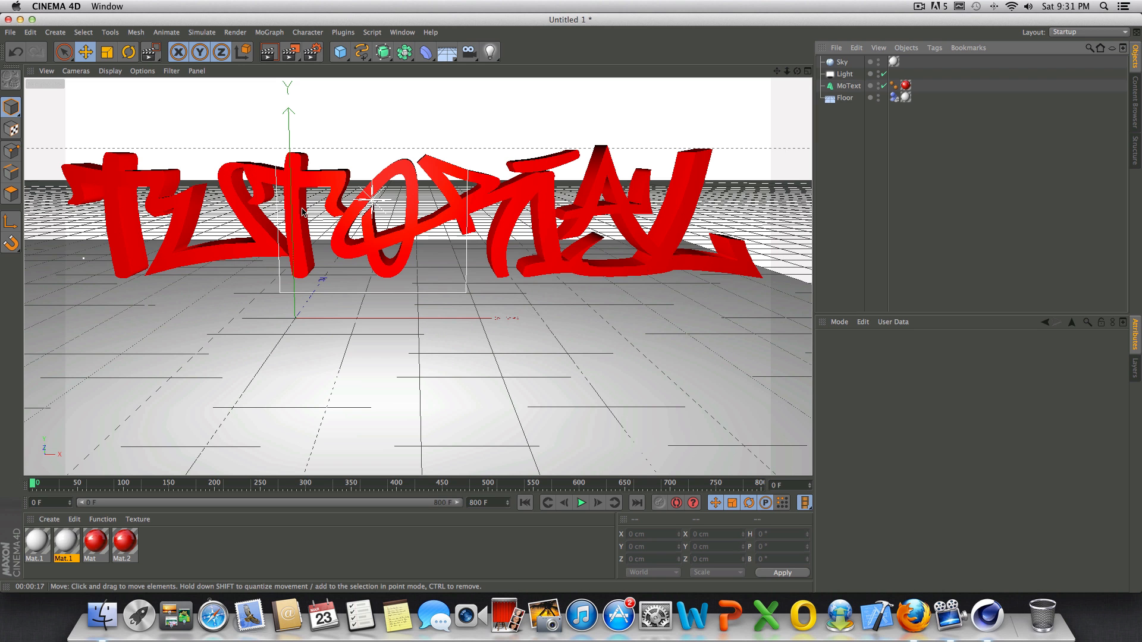
{"action": "left_click", "coordinate": [268, 59]}
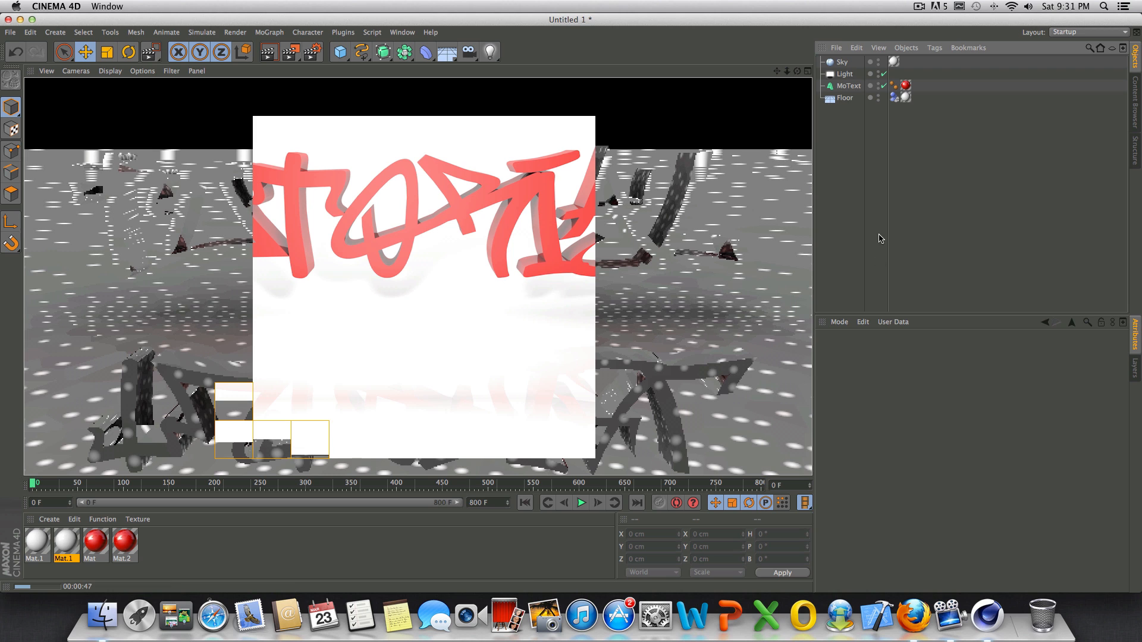
{"action": "left_click", "coordinate": [468, 304]}
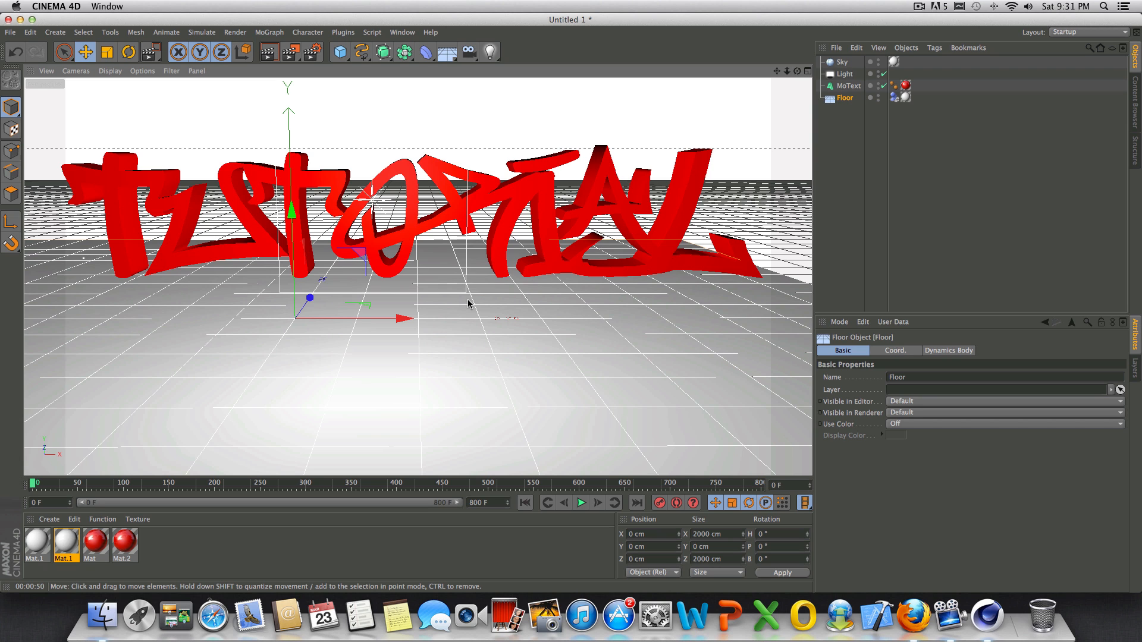
- Add a Rigid Body simulation tag to the MoText object
{"action": "left_click", "coordinate": [849, 86]}
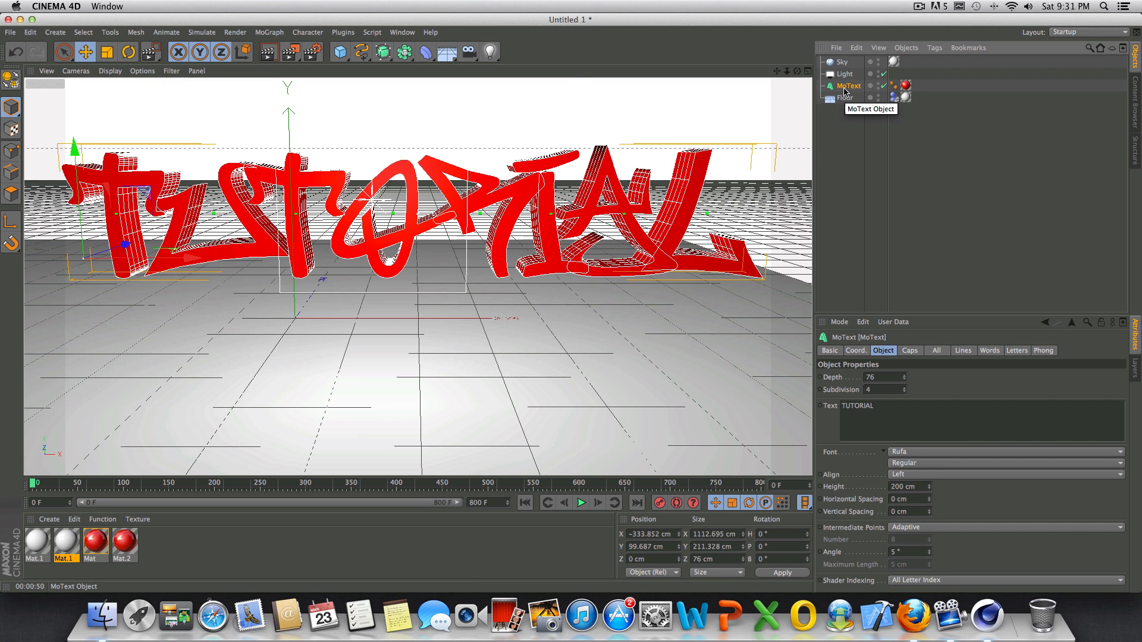
{"action": "right_click", "coordinate": [845, 92]}
{"action": "mouse_move", "coordinate": [903, 201]}
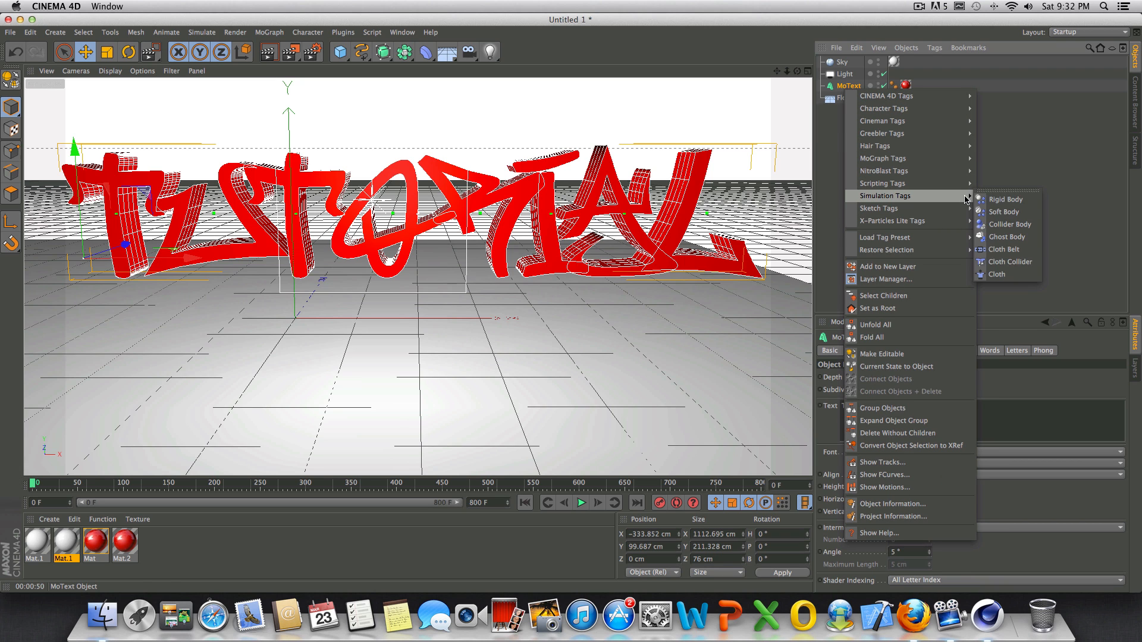
{"action": "left_click", "coordinate": [1005, 200]}
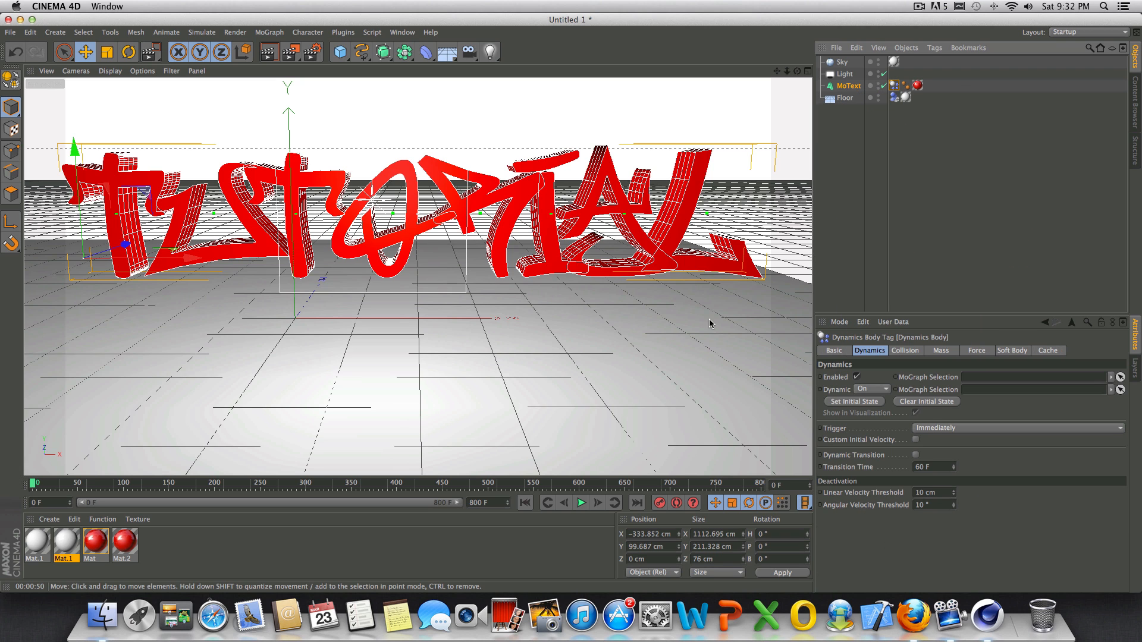
- Play the simulation twice from frame 0 to examine how the rigid-body text behaves, rewinding to the start each time
{"action": "left_click", "coordinate": [581, 503]}
{"action": "left_click", "coordinate": [580, 507]}
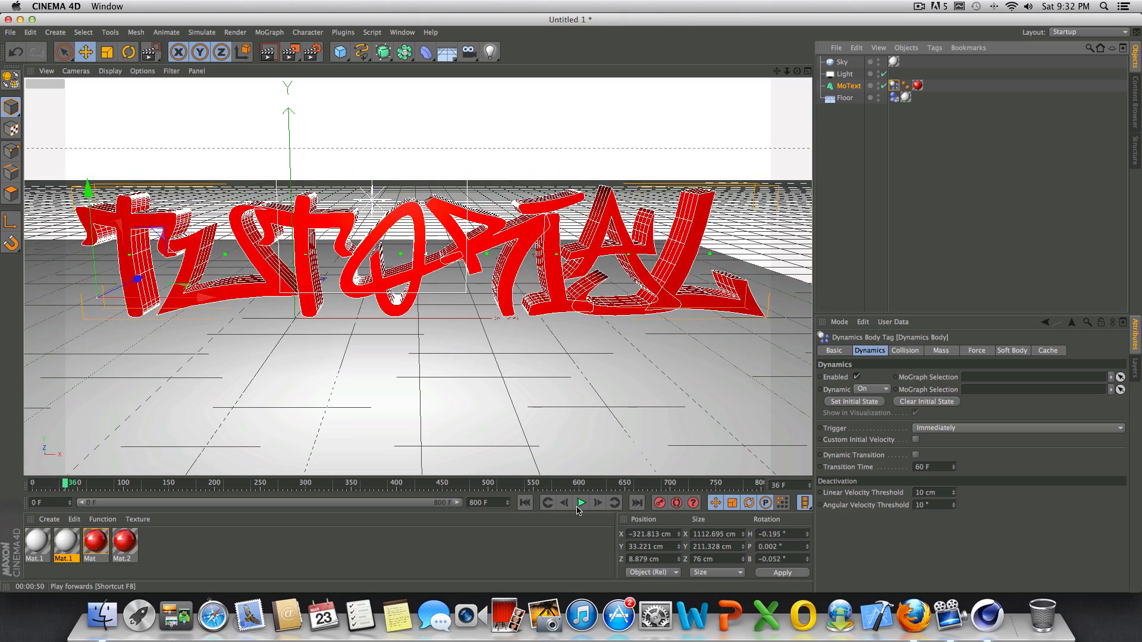
{"action": "left_click", "coordinate": [525, 504]}
{"action": "left_click", "coordinate": [582, 502]}
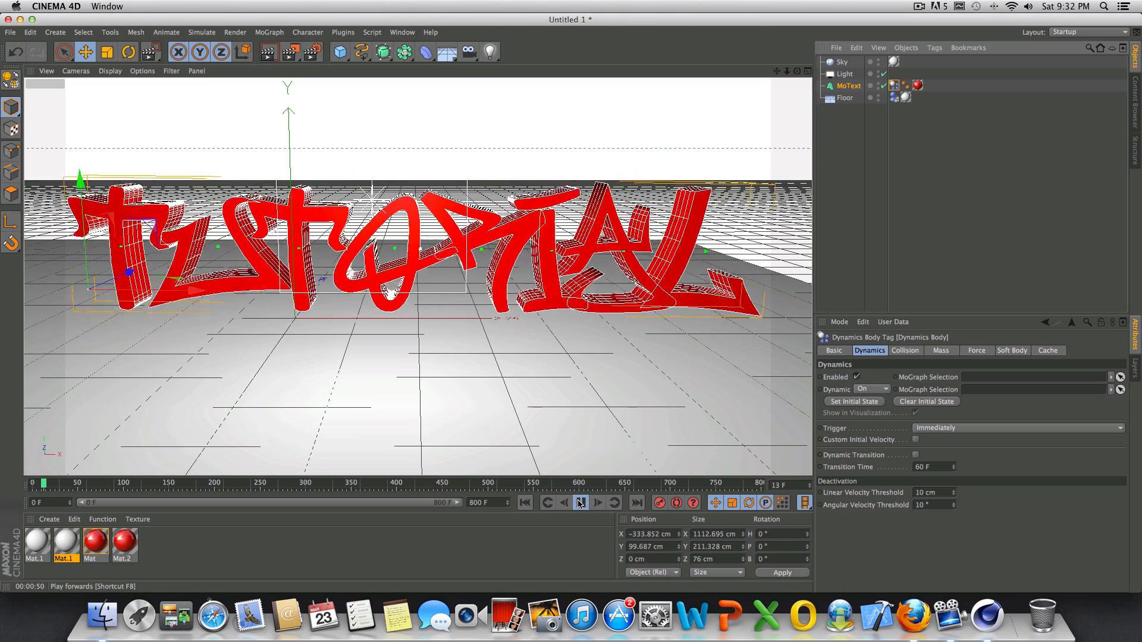
{"action": "left_click", "coordinate": [581, 502]}
{"action": "left_click", "coordinate": [524, 504]}
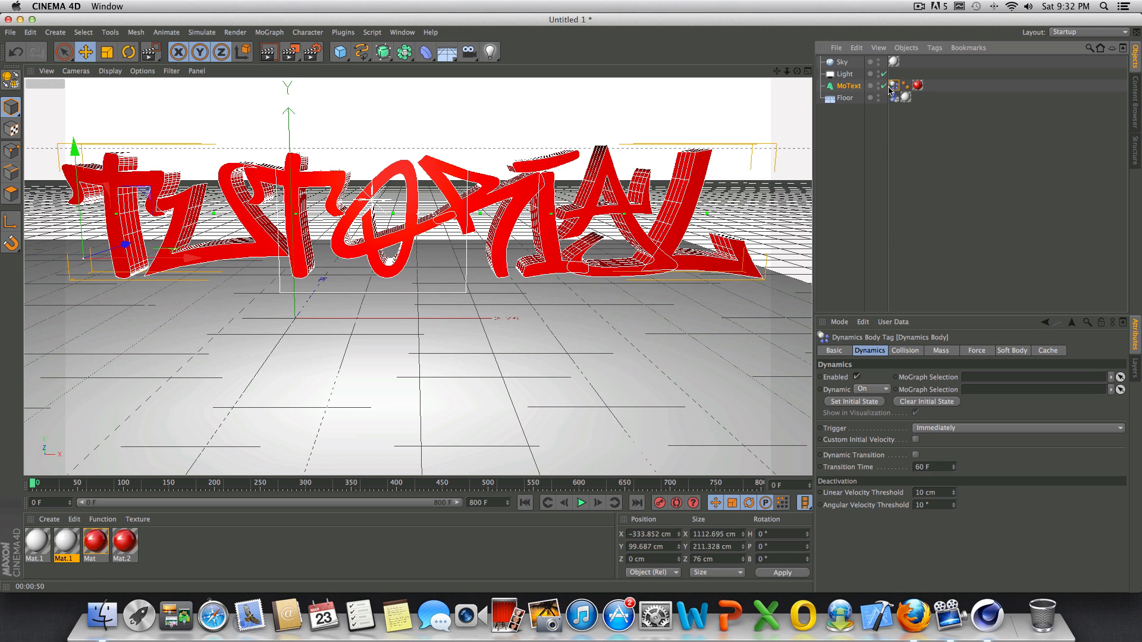
- Remove the Rigid Body tag from the MoText while keeping the text object
{"action": "key", "text": "Delete"}
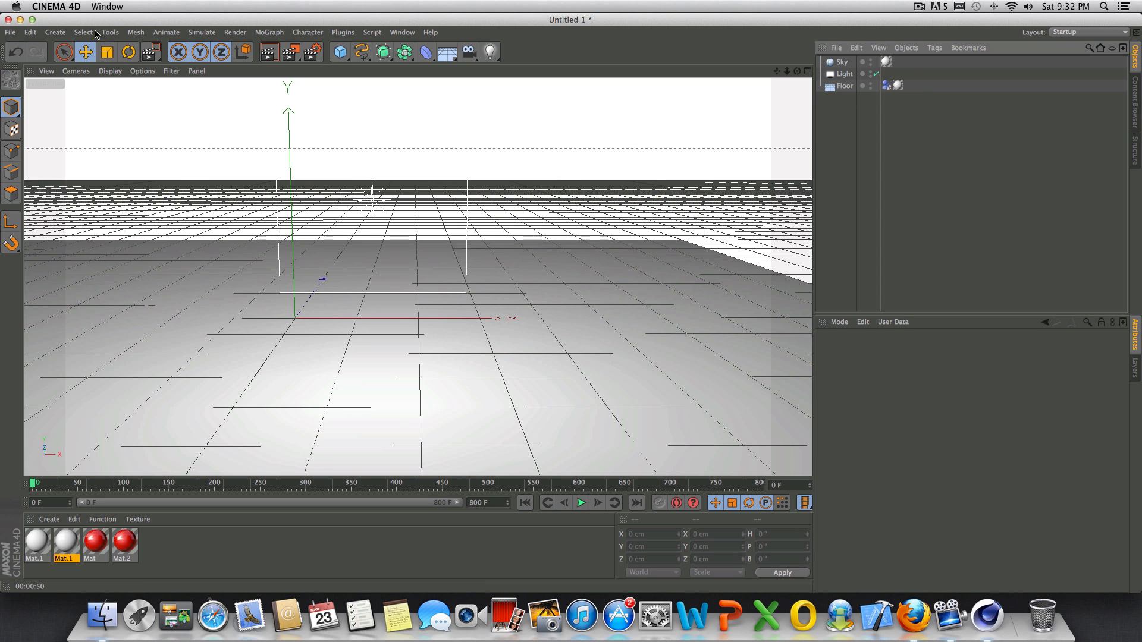
{"action": "left_click", "coordinate": [32, 33]}
{"action": "left_click", "coordinate": [44, 49]}
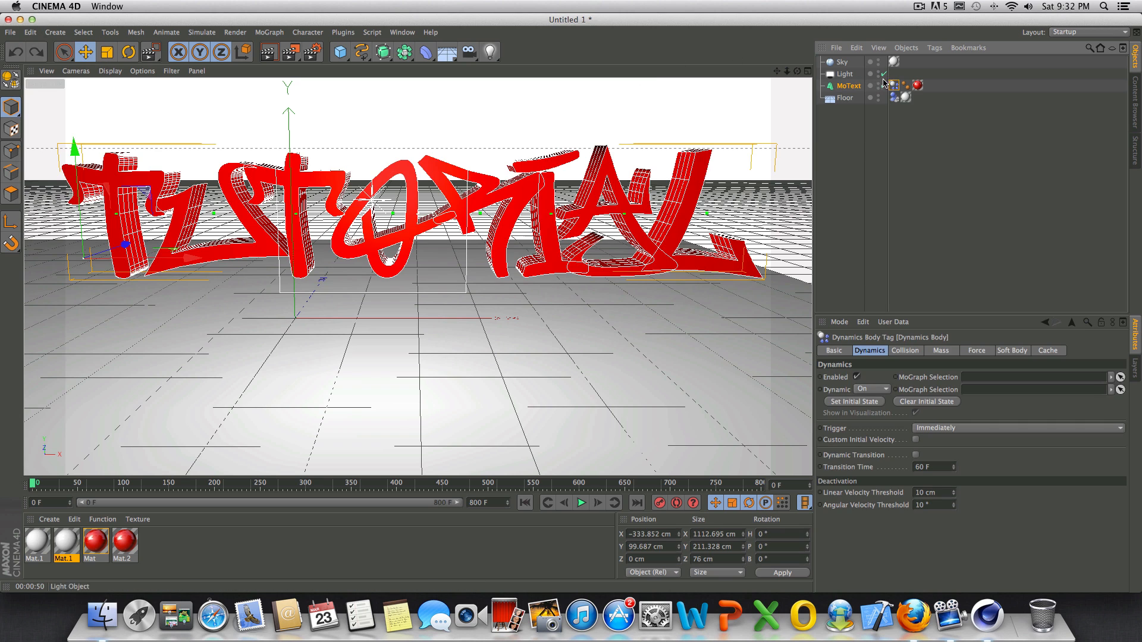
{"action": "key", "text": "Delete"}
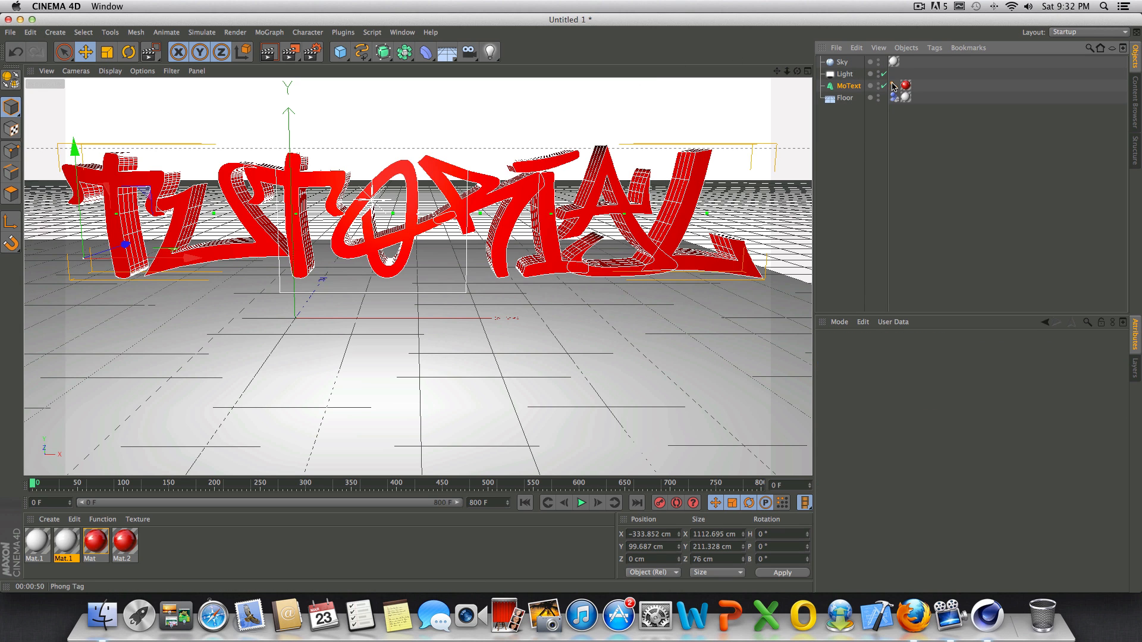
- Add a Collider Body simulation tag to the MoText object
{"action": "right_click", "coordinate": [856, 88]}
{"action": "mouse_move", "coordinate": [968, 198]}
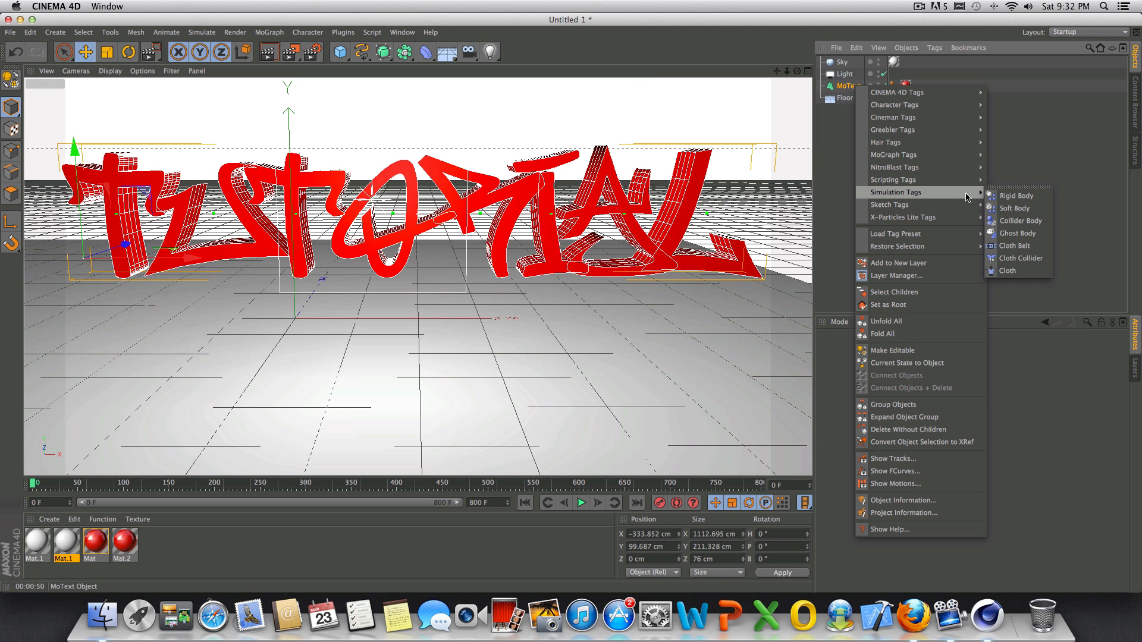
{"action": "left_click", "coordinate": [1009, 221]}
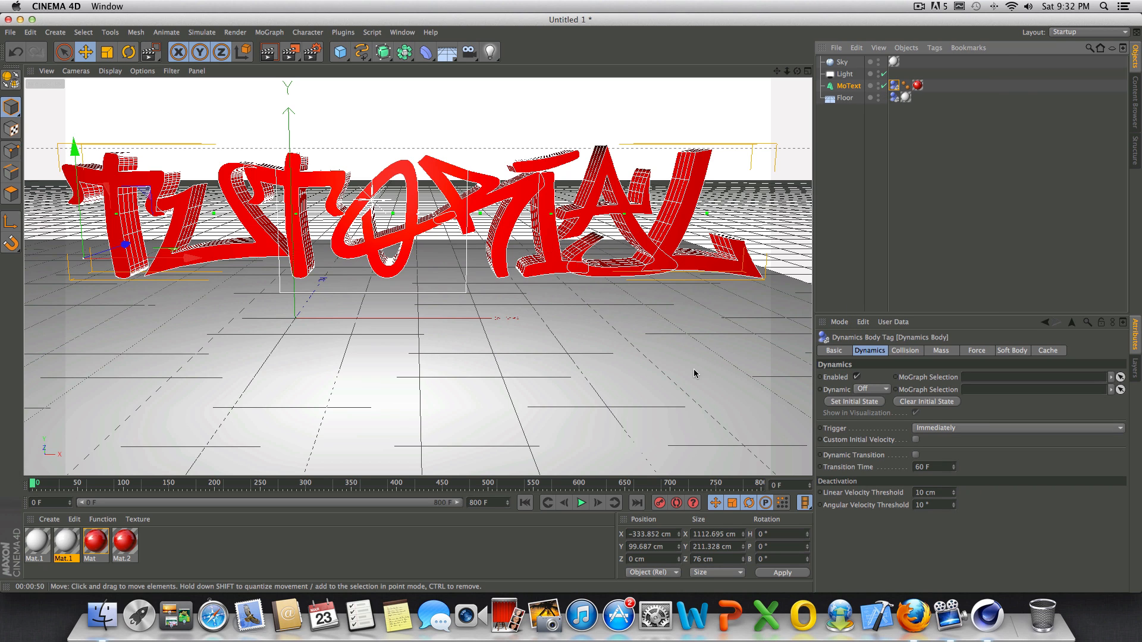
- Play the simulation twice to examine the text as a collider, rewinding to the start each time
{"action": "left_click", "coordinate": [581, 503]}
{"action": "left_click", "coordinate": [580, 505]}
{"action": "left_click", "coordinate": [525, 505]}
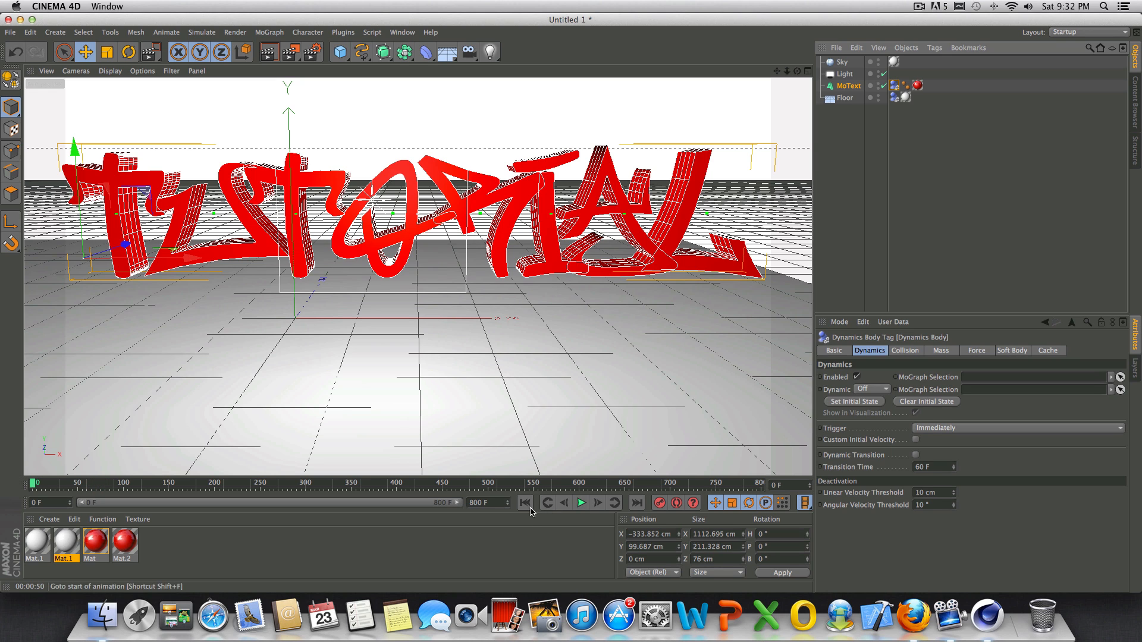
{"action": "left_click", "coordinate": [580, 505]}
{"action": "left_click", "coordinate": [524, 503]}
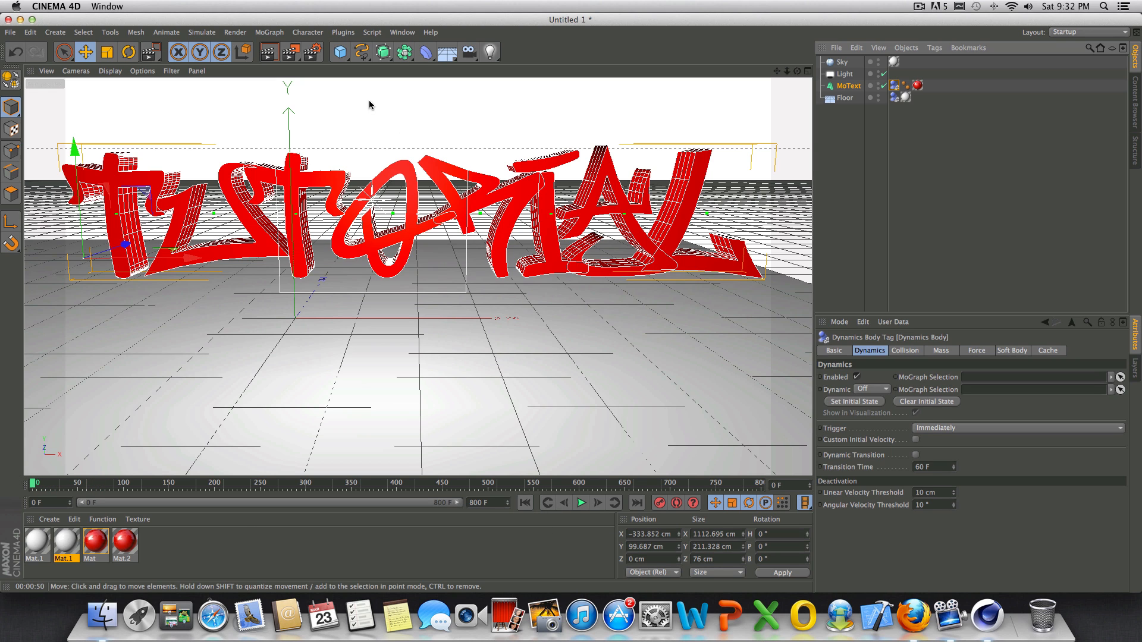
- Add a cube raised to about 397 cm in Y above the text and give it a Rigid Body tag
{"action": "left_click_drag", "start_coordinate": [338, 52], "coordinate": [439, 63]}
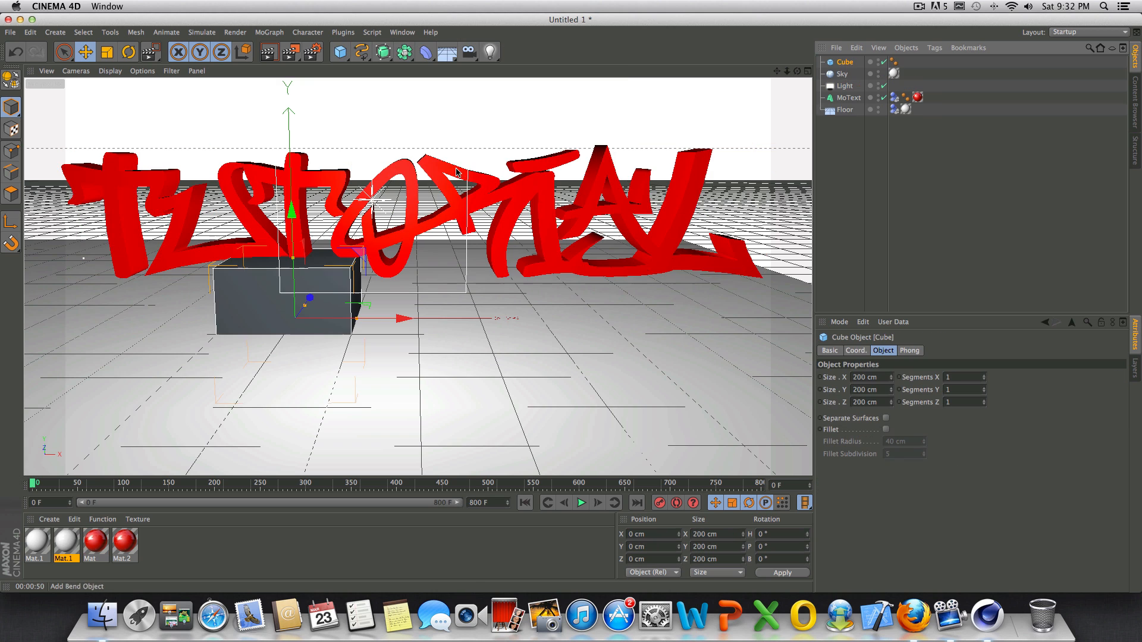
{"action": "left_click_drag", "start_coordinate": [292, 224], "coordinate": [330, 76]}
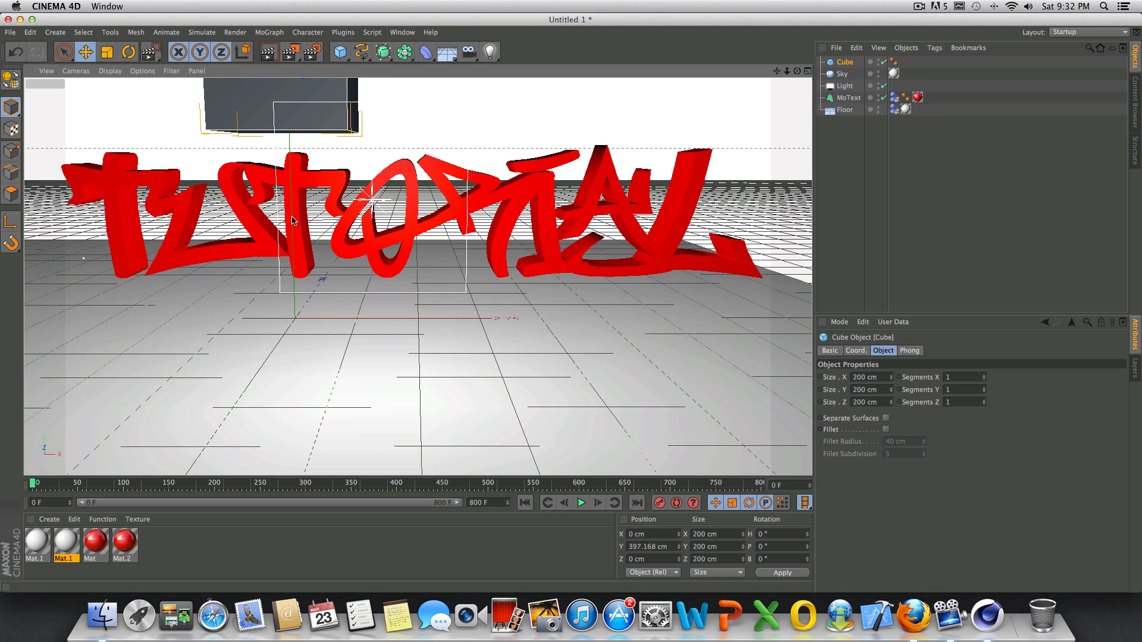
{"action": "right_click", "coordinate": [847, 62]}
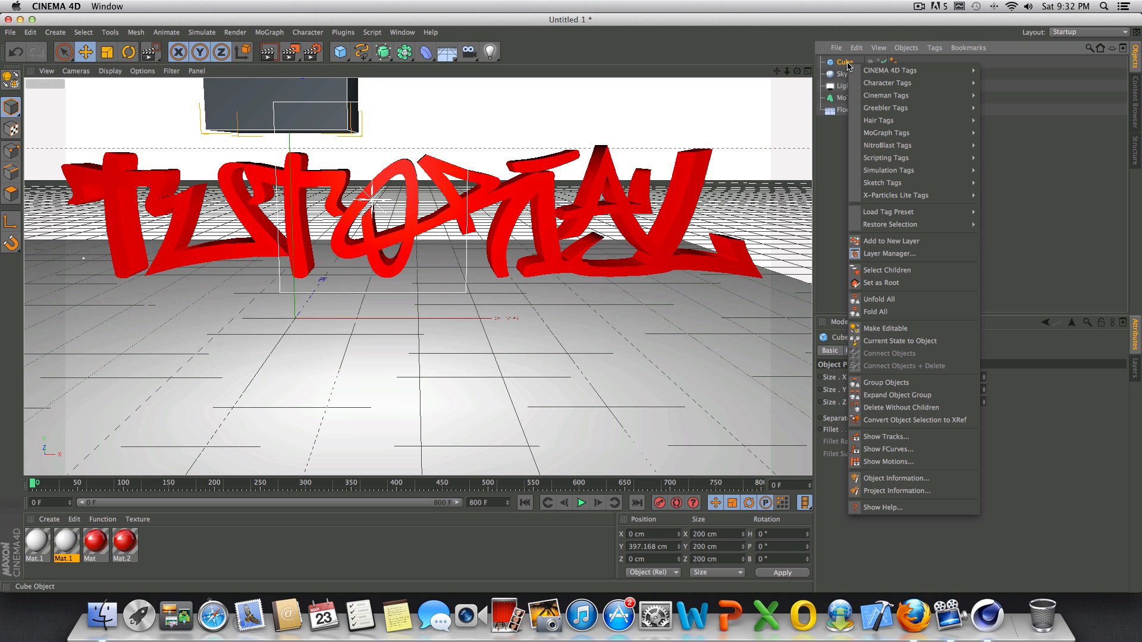
{"action": "mouse_move", "coordinate": [908, 175]}
{"action": "left_click", "coordinate": [1010, 174]}
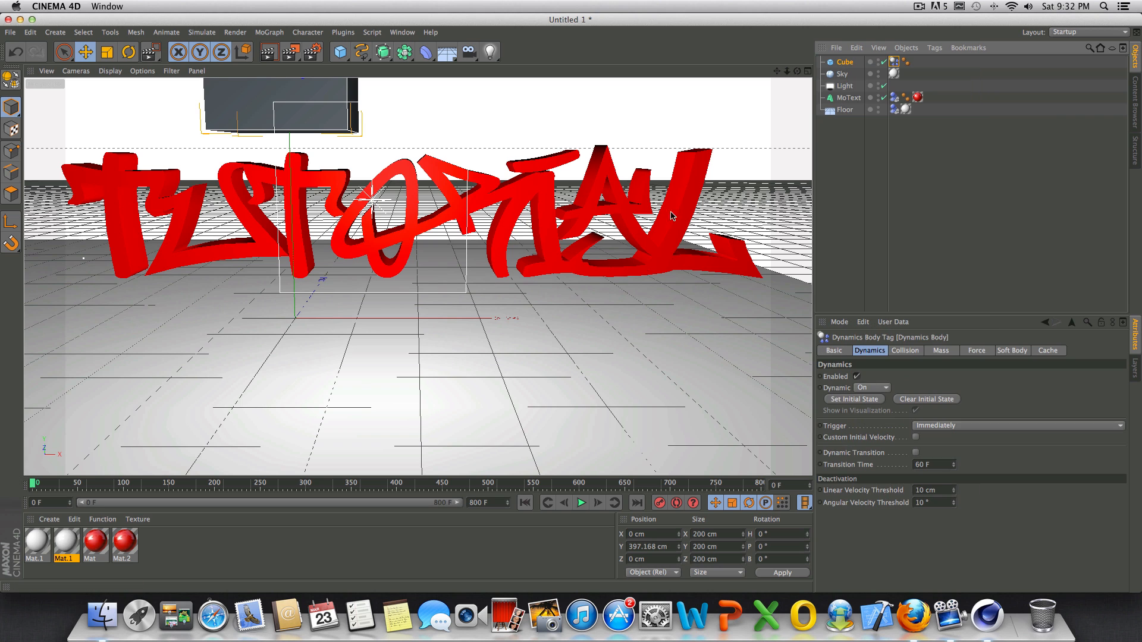
- Play the cube drop twice from frame 0 to examine its collision with the collider text, rewinding each time
{"action": "left_click", "coordinate": [583, 504]}
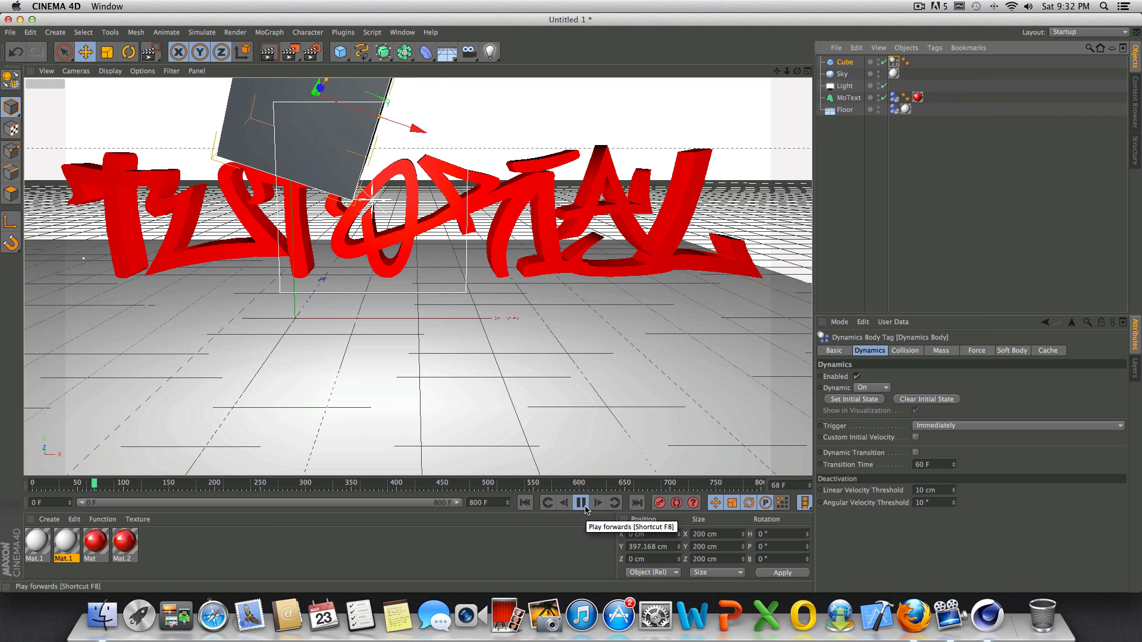
{"action": "left_click", "coordinate": [585, 507]}
{"action": "left_click", "coordinate": [525, 503]}
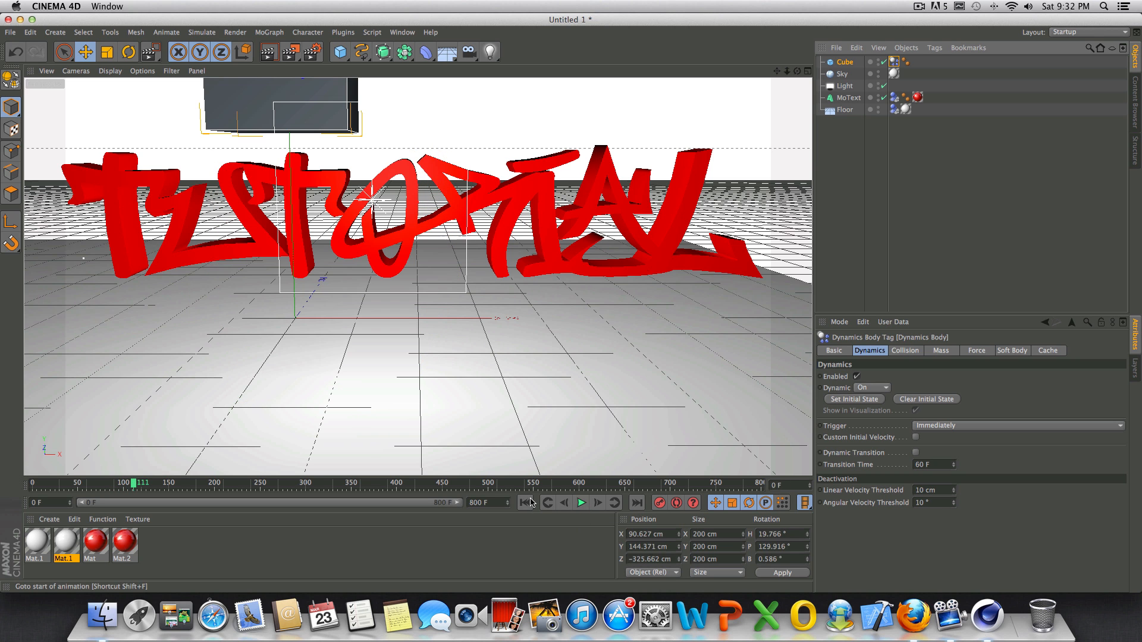
{"action": "left_click", "coordinate": [582, 503]}
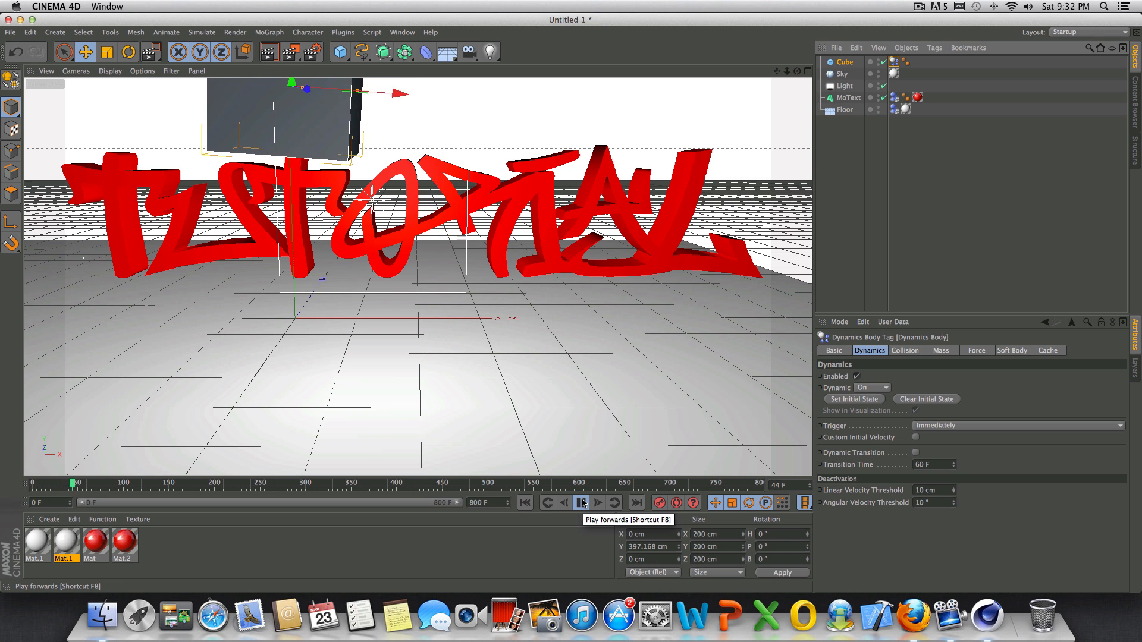
{"action": "left_click", "coordinate": [582, 504]}
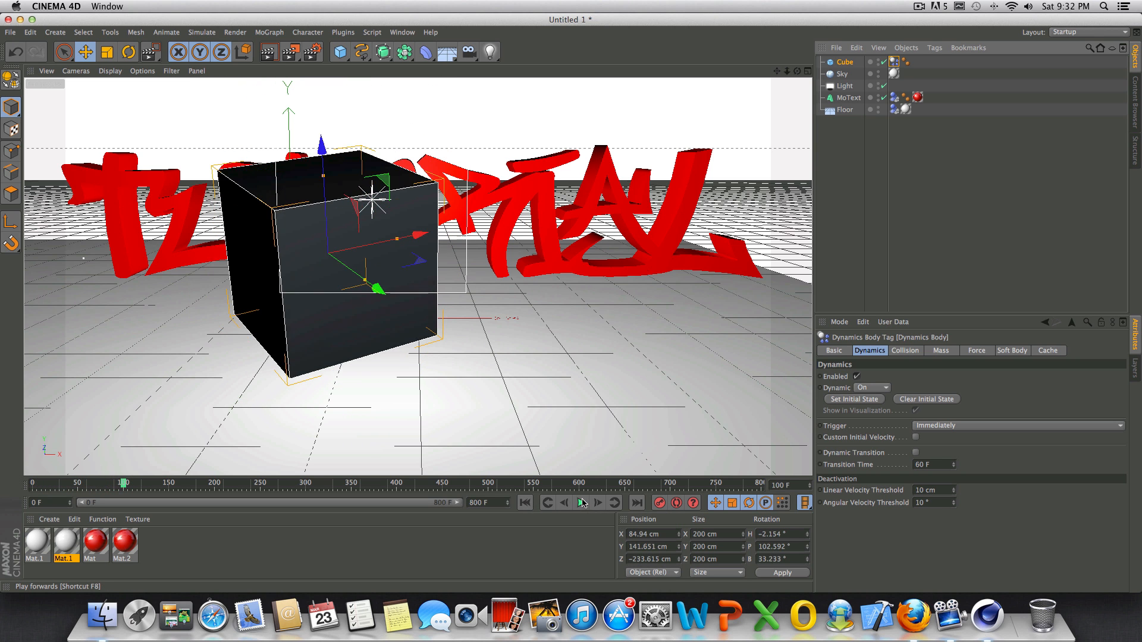
{"action": "left_click", "coordinate": [524, 503]}
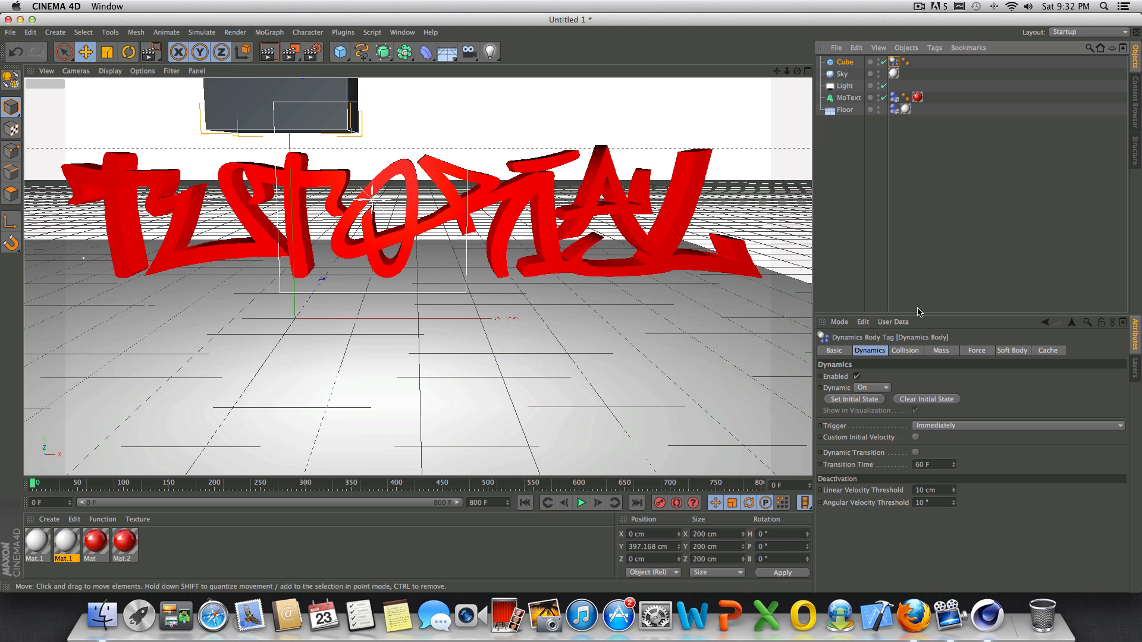
- Delete the Collider Body tag from the MoText and show the cube's dynamics tag settings
{"action": "left_click", "coordinate": [894, 98]}
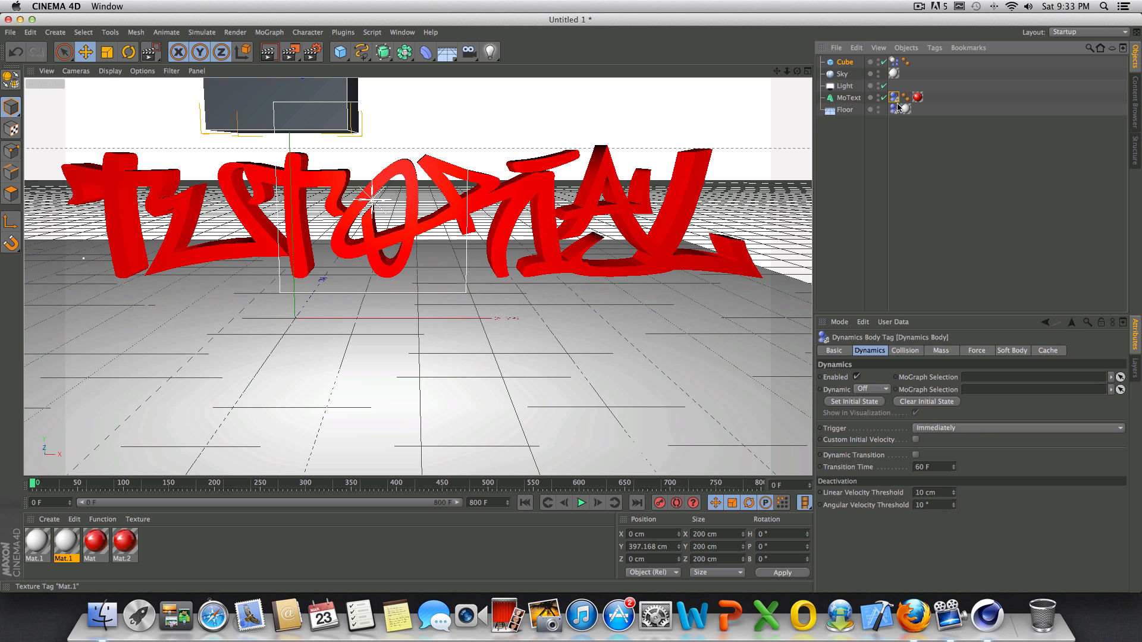
{"action": "key", "text": "Delete"}
{"action": "left_click", "coordinate": [894, 62]}
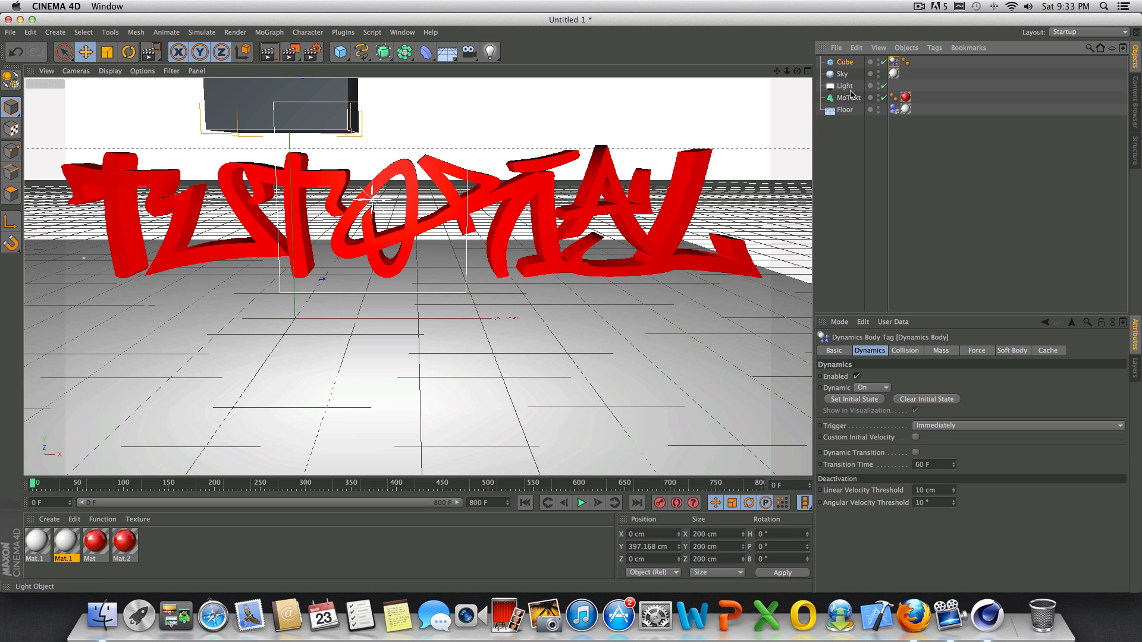
- Play the cube drop twice to examine how it falls without a collider tag on the text
{"action": "left_click", "coordinate": [579, 503]}
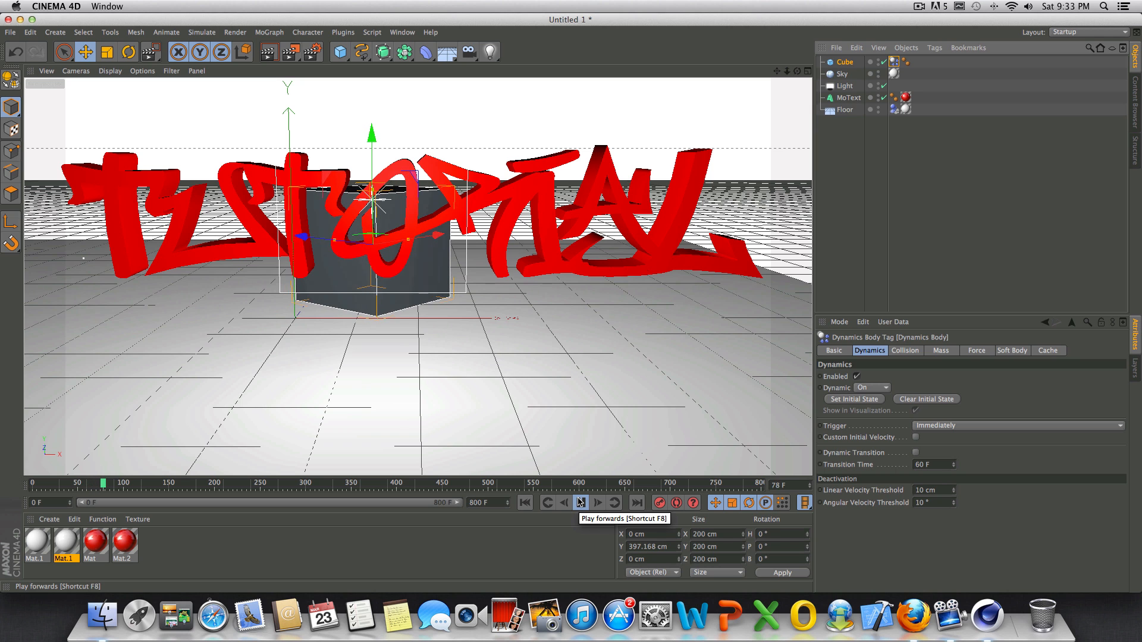
{"action": "left_click", "coordinate": [579, 503]}
{"action": "left_click", "coordinate": [526, 503]}
{"action": "left_click", "coordinate": [581, 507]}
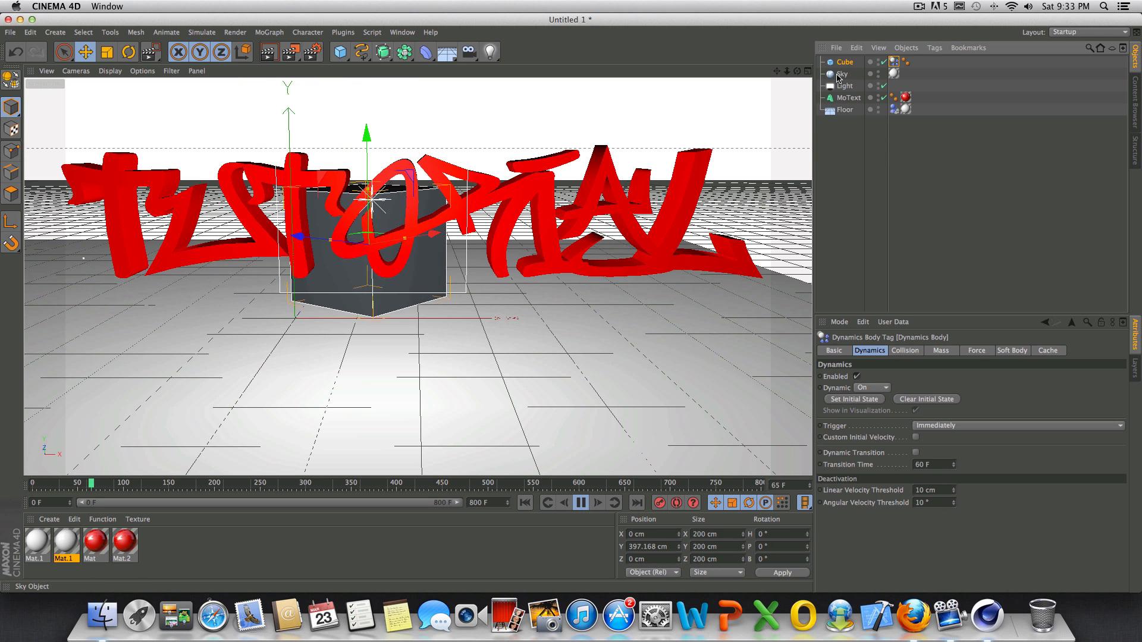
{"action": "left_click", "coordinate": [580, 503]}
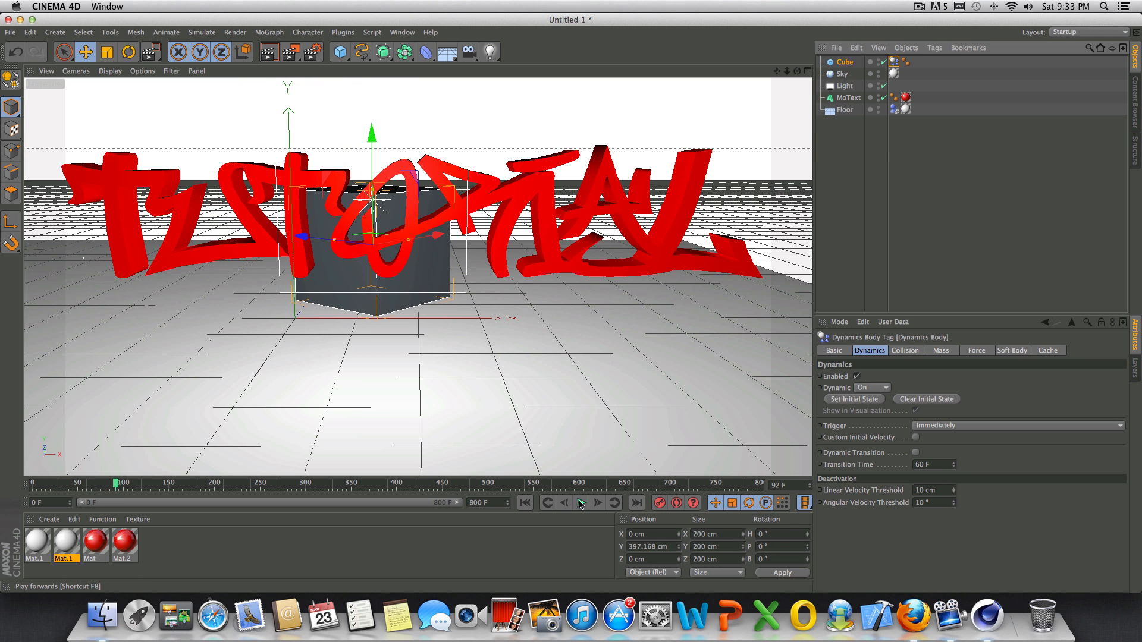
- Replay the cube drop from frame 0 to re-examine its fall through the text, and rewind to the start
{"action": "left_click", "coordinate": [525, 502]}
{"action": "left_click", "coordinate": [580, 503]}
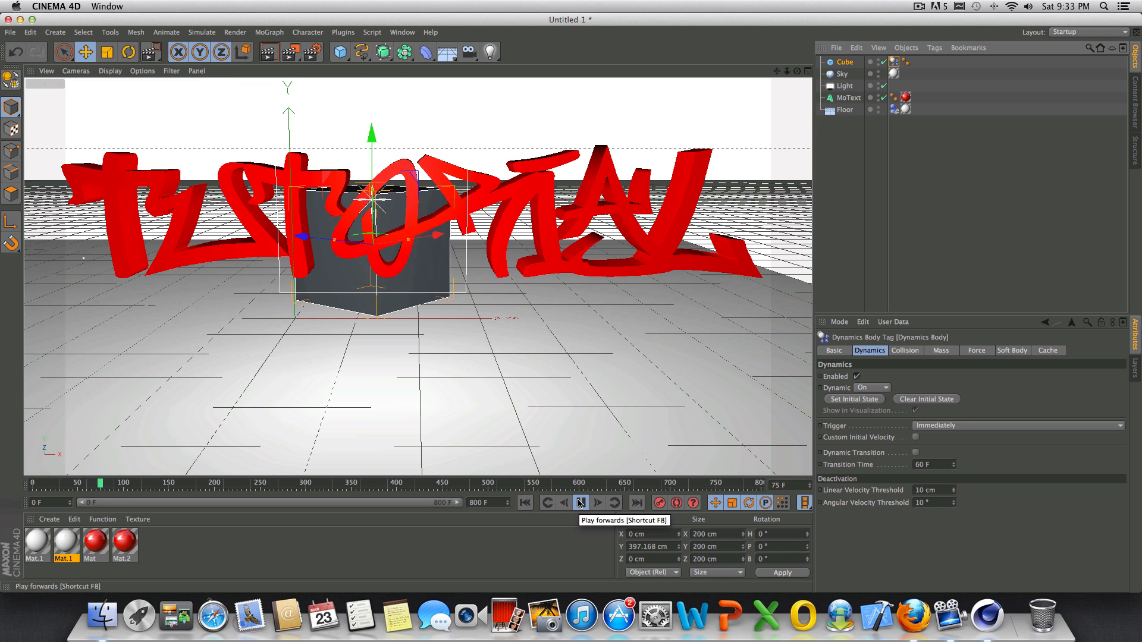
{"action": "left_click", "coordinate": [580, 502]}
{"action": "left_click", "coordinate": [524, 504]}
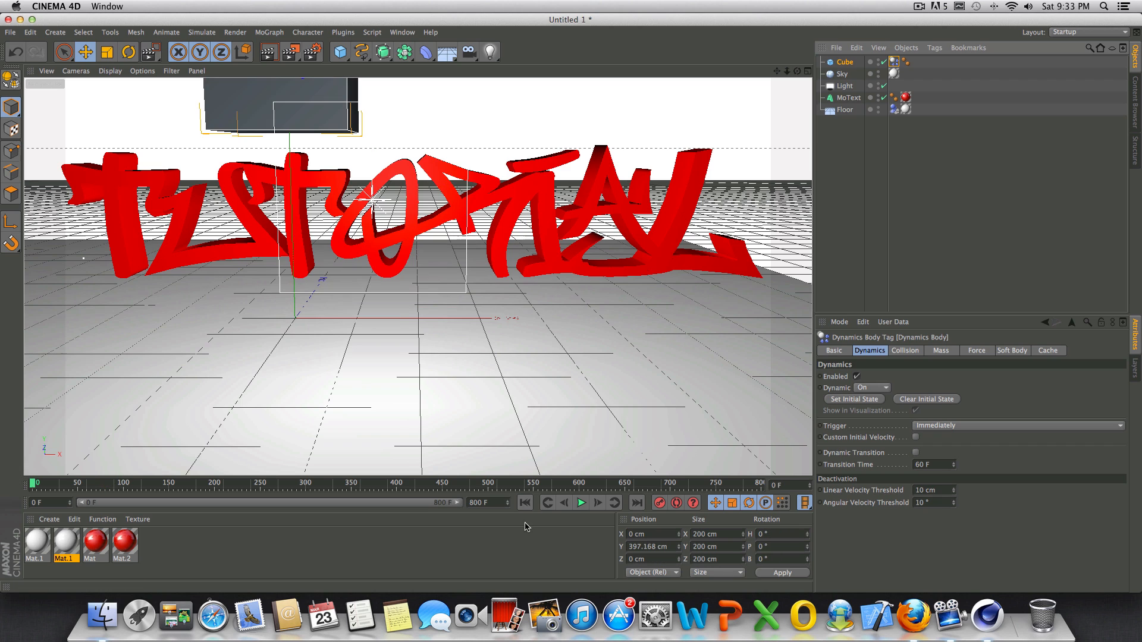
- Delete the cube, add a single camera to the scene and look through it
{"action": "left_click", "coordinate": [847, 63]}
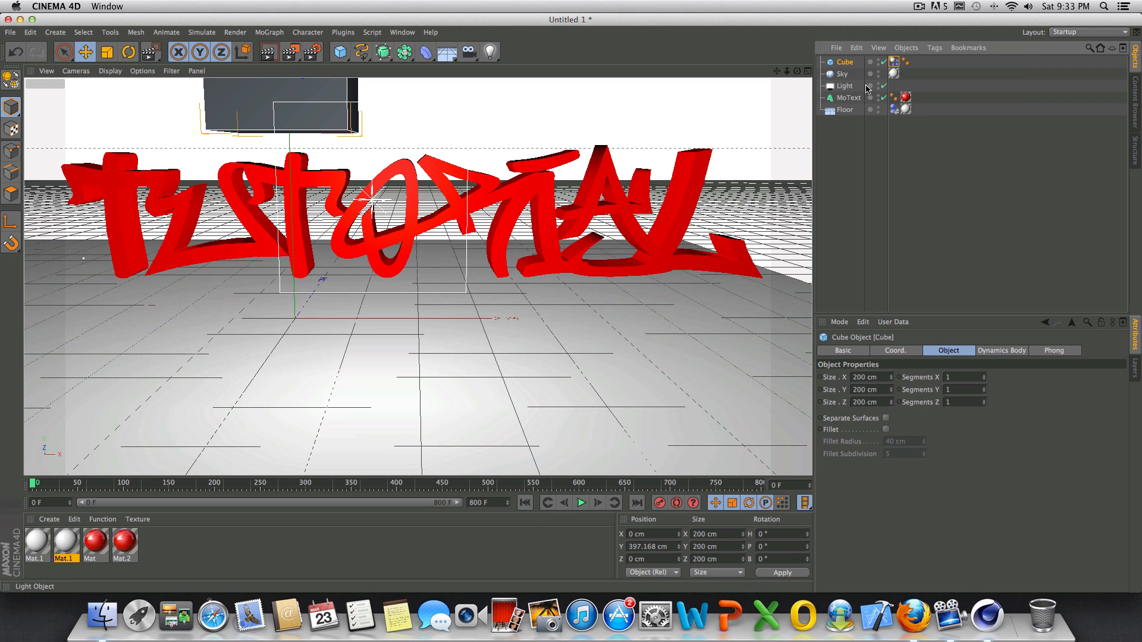
{"action": "key", "text": "Delete"}
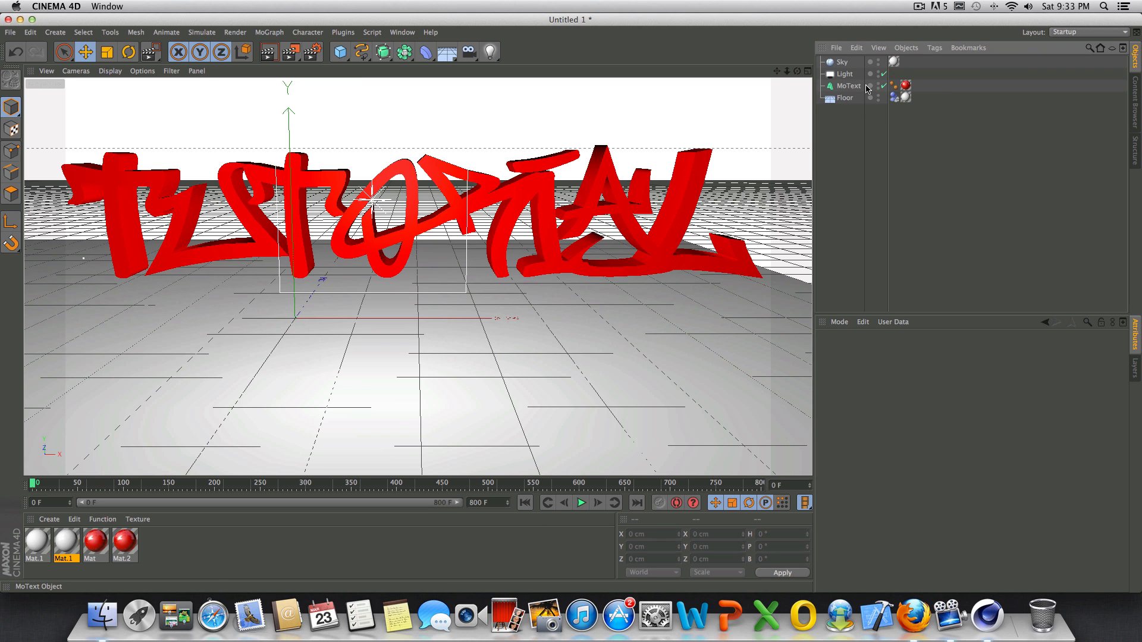
{"action": "left_click", "coordinate": [476, 56]}
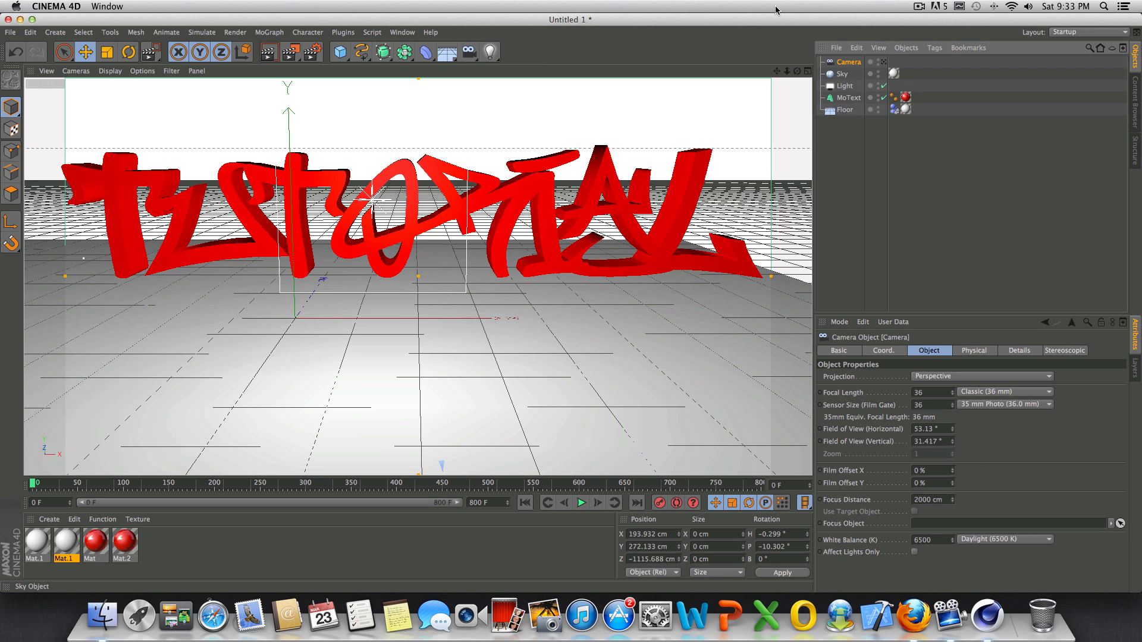
{"action": "left_click_drag", "start_coordinate": [470, 53], "coordinate": [511, 62]}
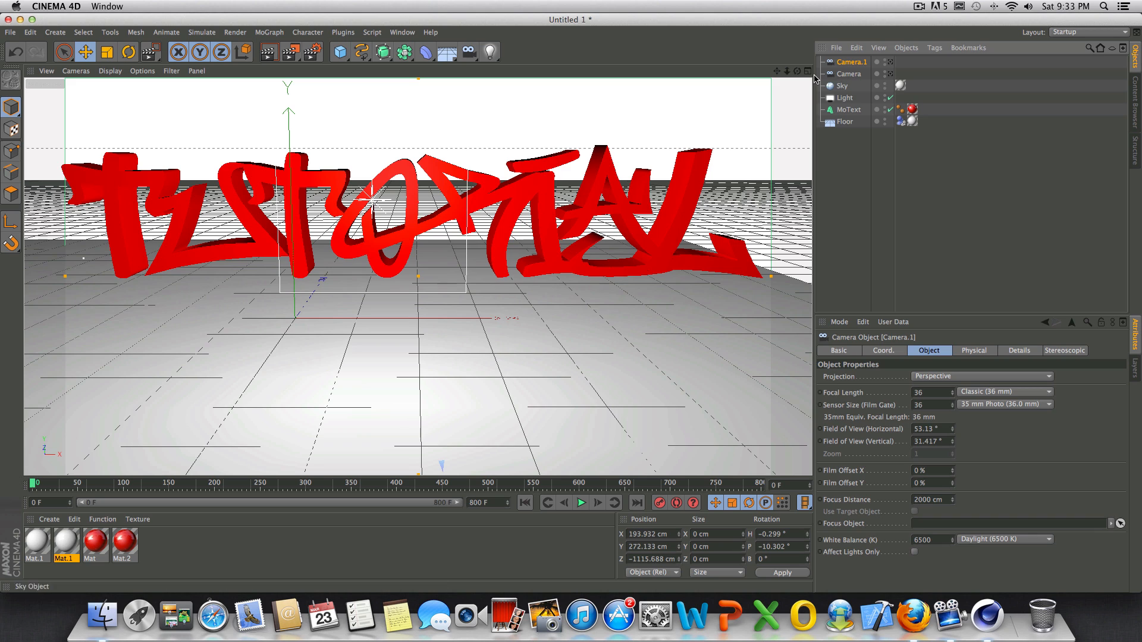
{"action": "key", "text": "Delete"}
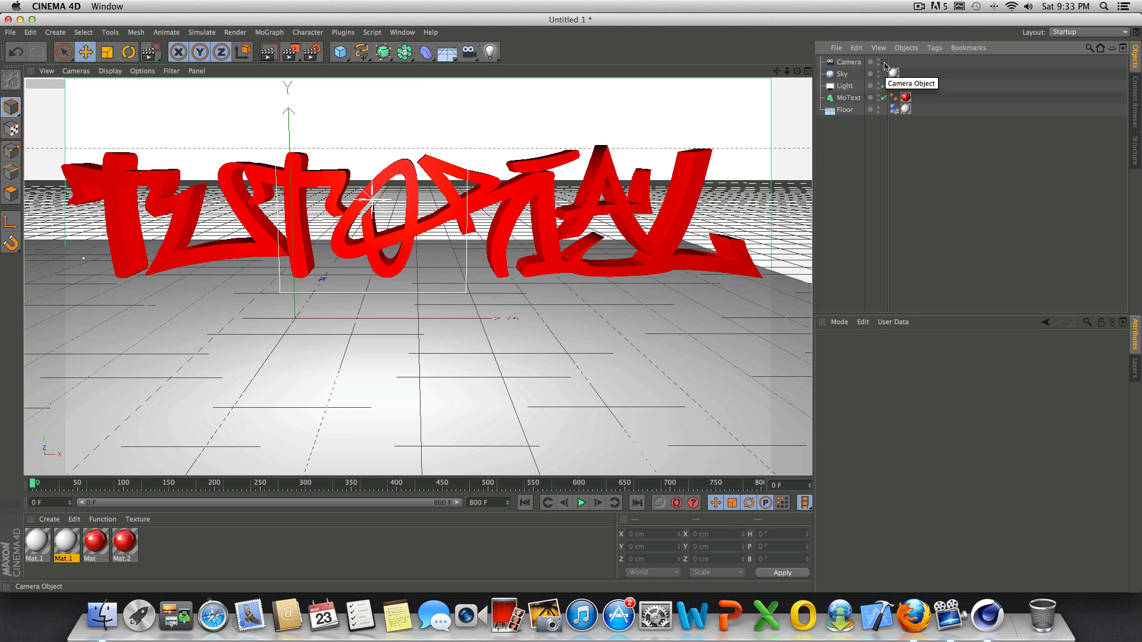
{"action": "left_click", "coordinate": [882, 63]}
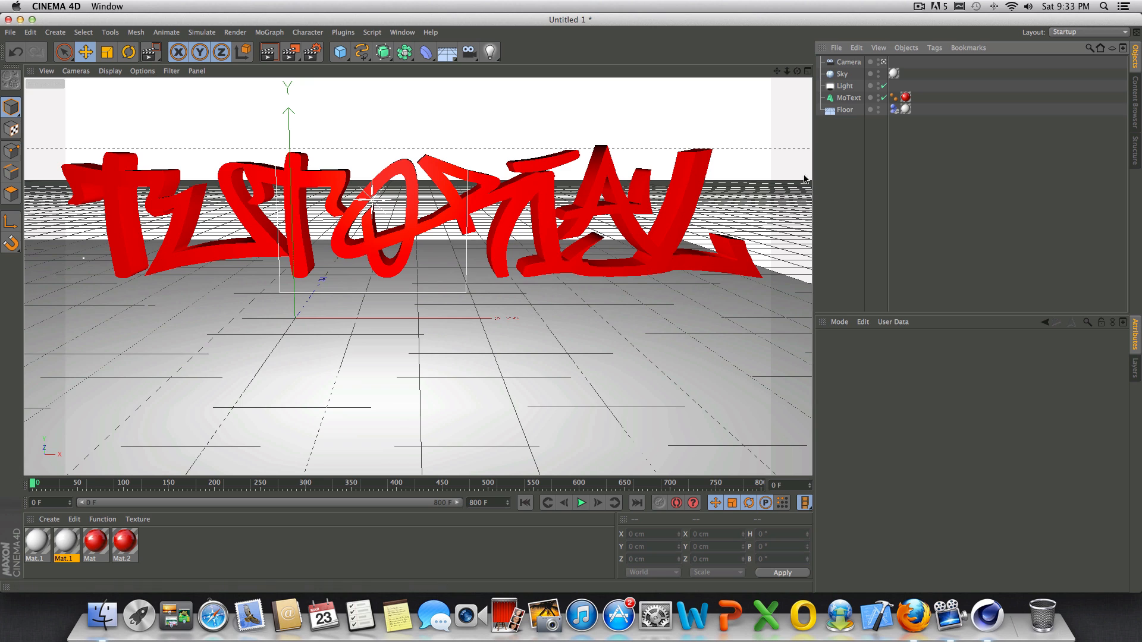
- Keyframe the camera at frame 0 and, orbited to about X -605, Y 386, Z -864 cm, at frame 100
{"action": "left_click", "coordinate": [848, 62]}
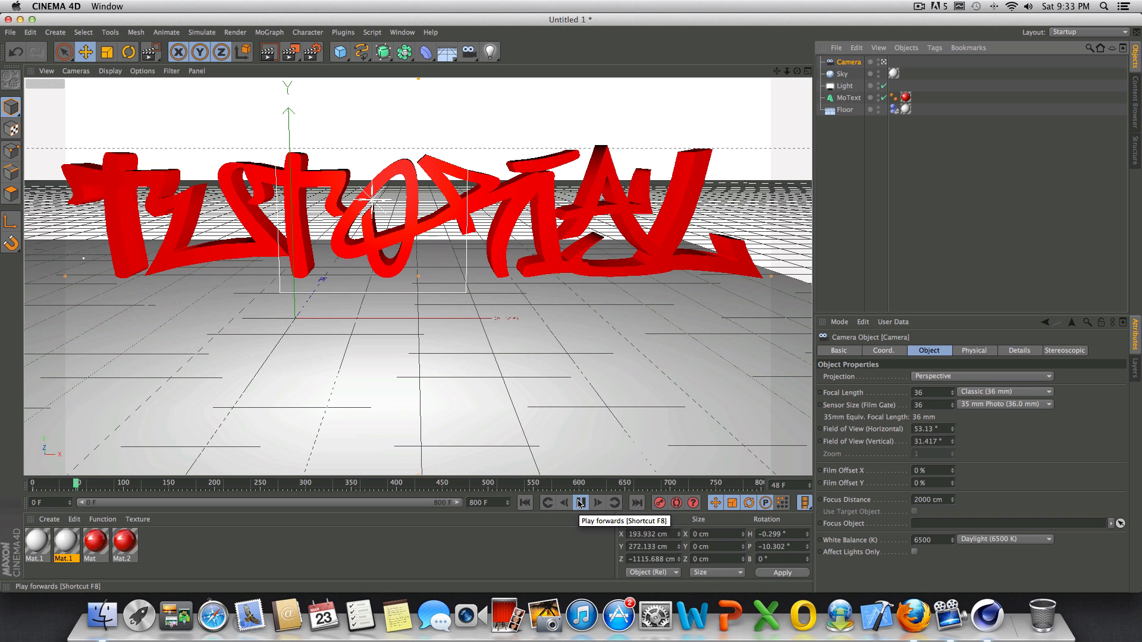
{"action": "left_click", "coordinate": [580, 503]}
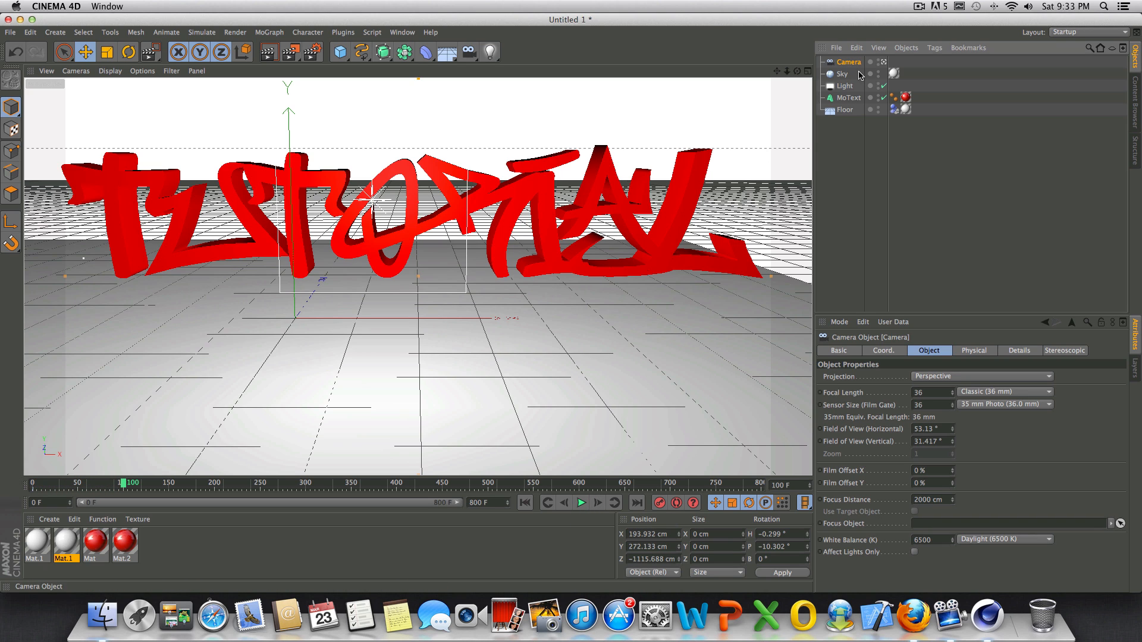
{"action": "mouse_move", "coordinate": [778, 72]}
{"action": "left_mouse_down"}
{"action": "mouse_move", "coordinate": [757, 73]}
{"action": "mouse_move", "coordinate": [798, 73]}
{"action": "left_mouse_up"}
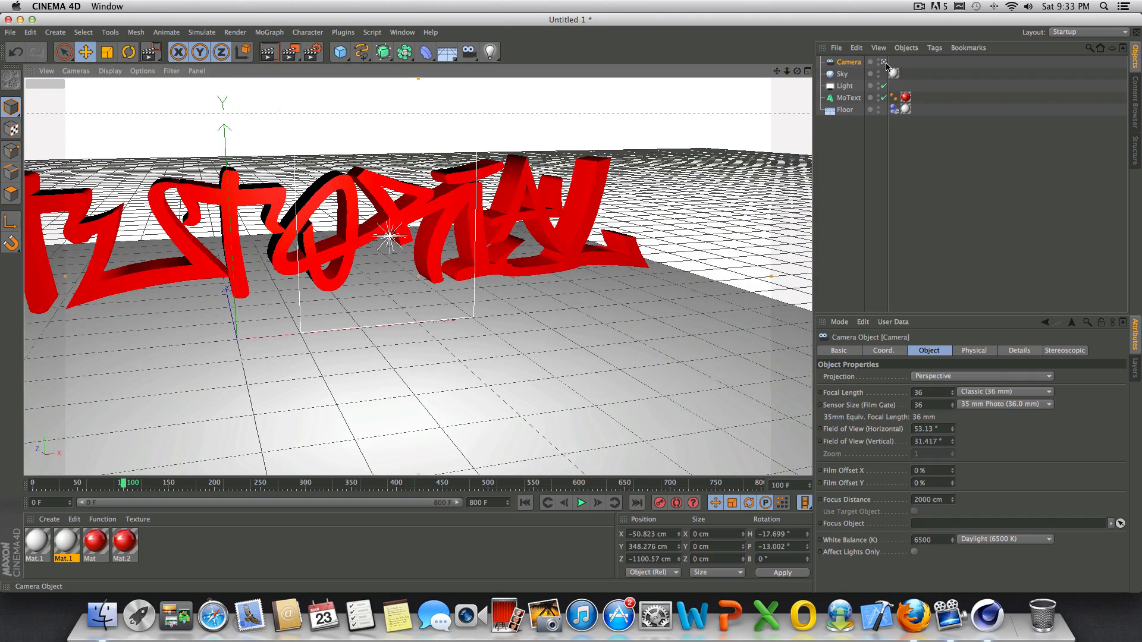
{"action": "mouse_move", "coordinate": [797, 76]}
{"action": "left_mouse_down"}
{"action": "mouse_move", "coordinate": [776, 71]}
{"action": "mouse_move", "coordinate": [793, 72]}
{"action": "left_mouse_up"}
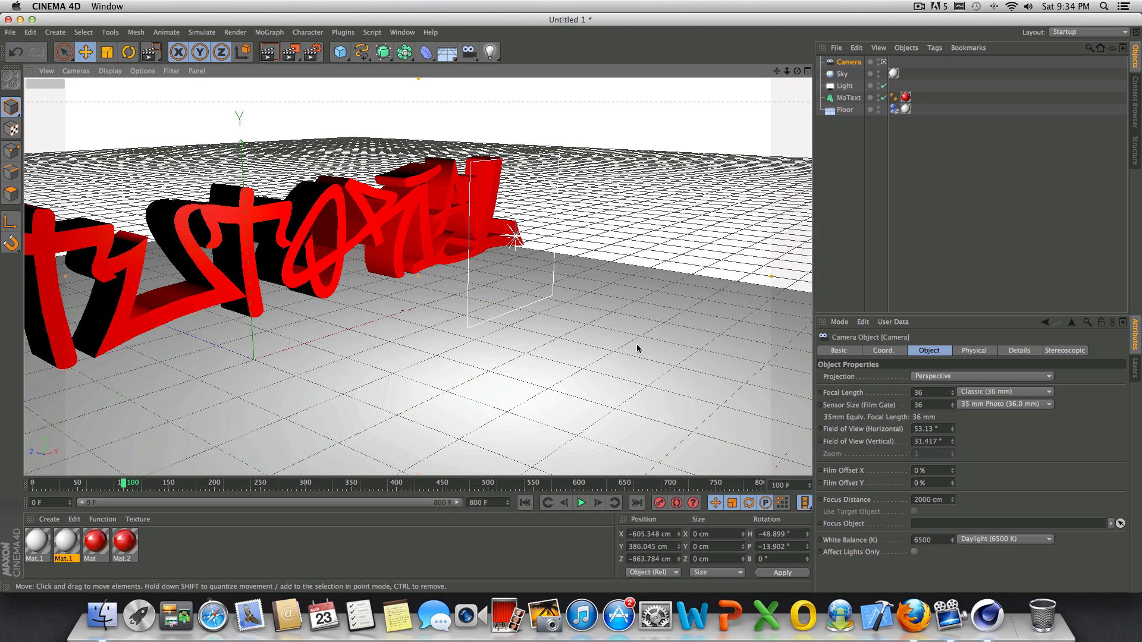
{"action": "left_click", "coordinate": [661, 503]}
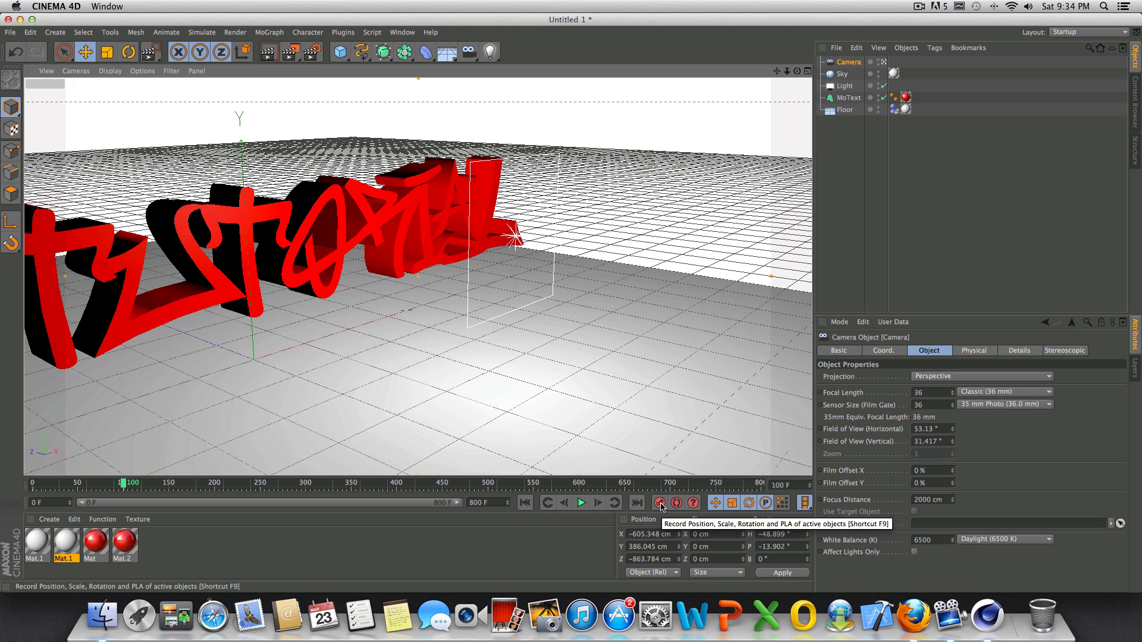
- Play the camera animation twice from frame 0 to check the move around the text, rewinding each time
{"action": "left_click", "coordinate": [522, 503]}
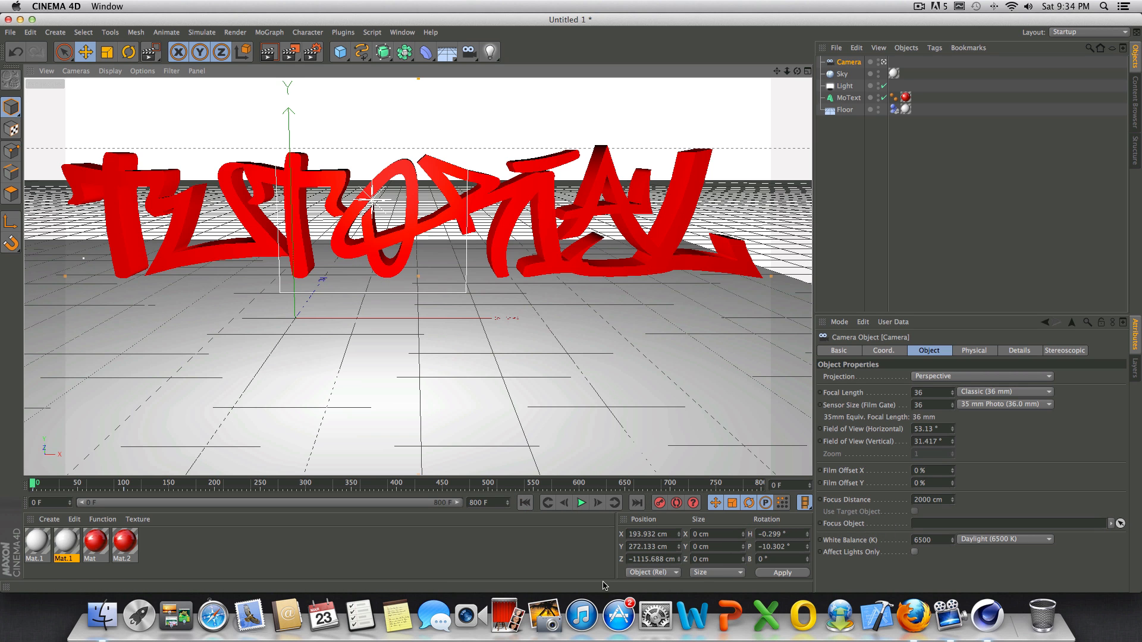
{"action": "left_click", "coordinate": [582, 503]}
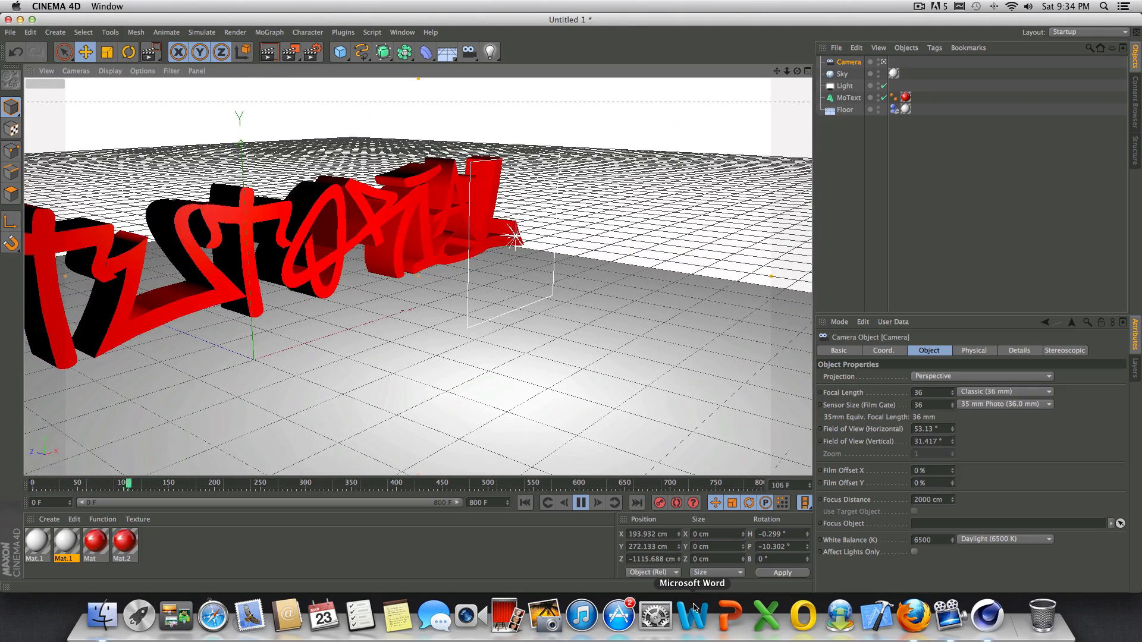
{"action": "left_click", "coordinate": [581, 504]}
{"action": "left_click", "coordinate": [525, 504]}
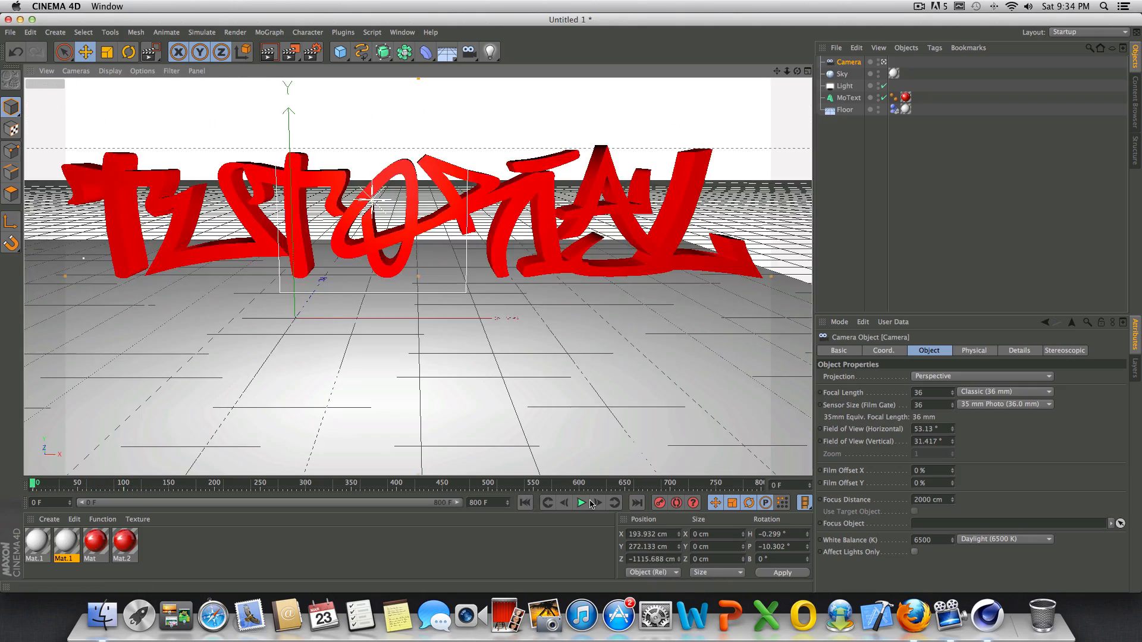
{"action": "left_click", "coordinate": [581, 504]}
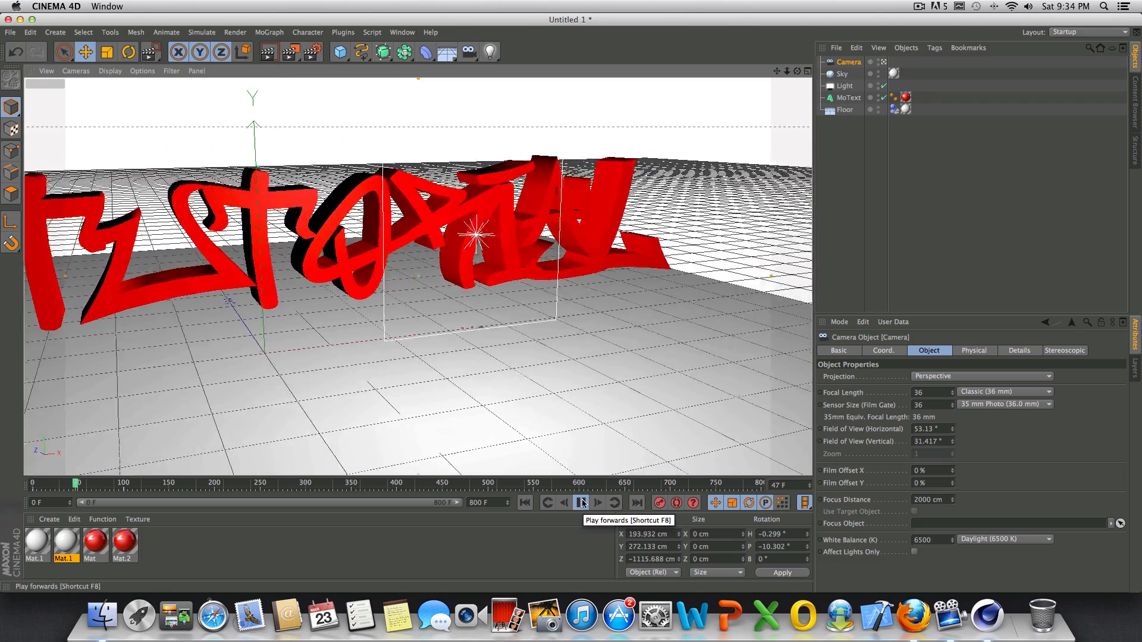
{"action": "left_click", "coordinate": [581, 503]}
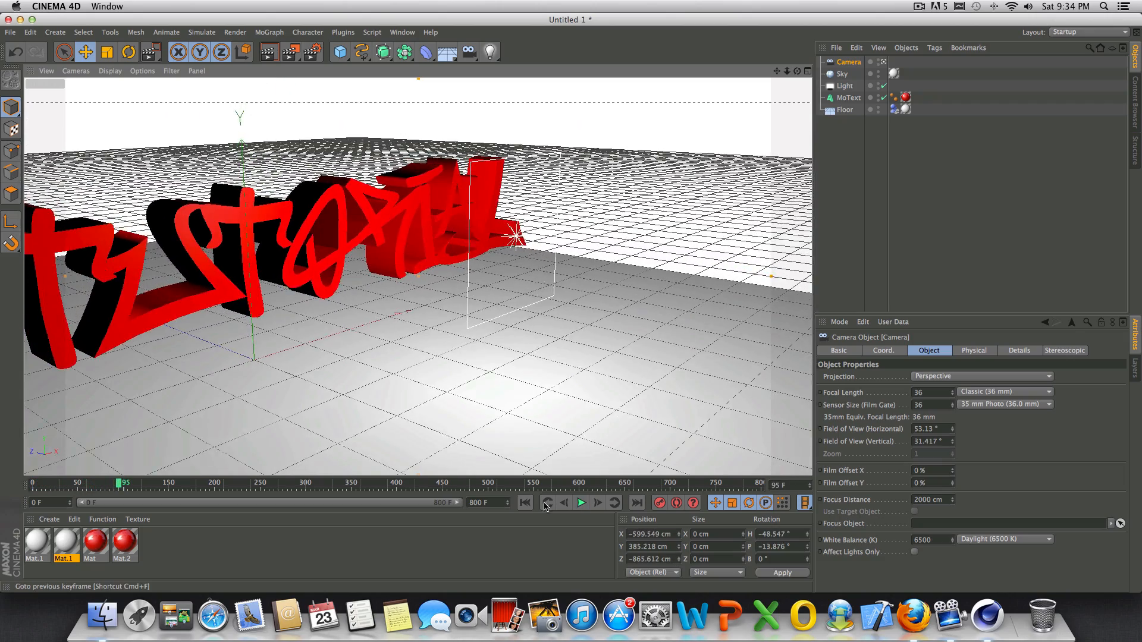
{"action": "left_click", "coordinate": [525, 503]}
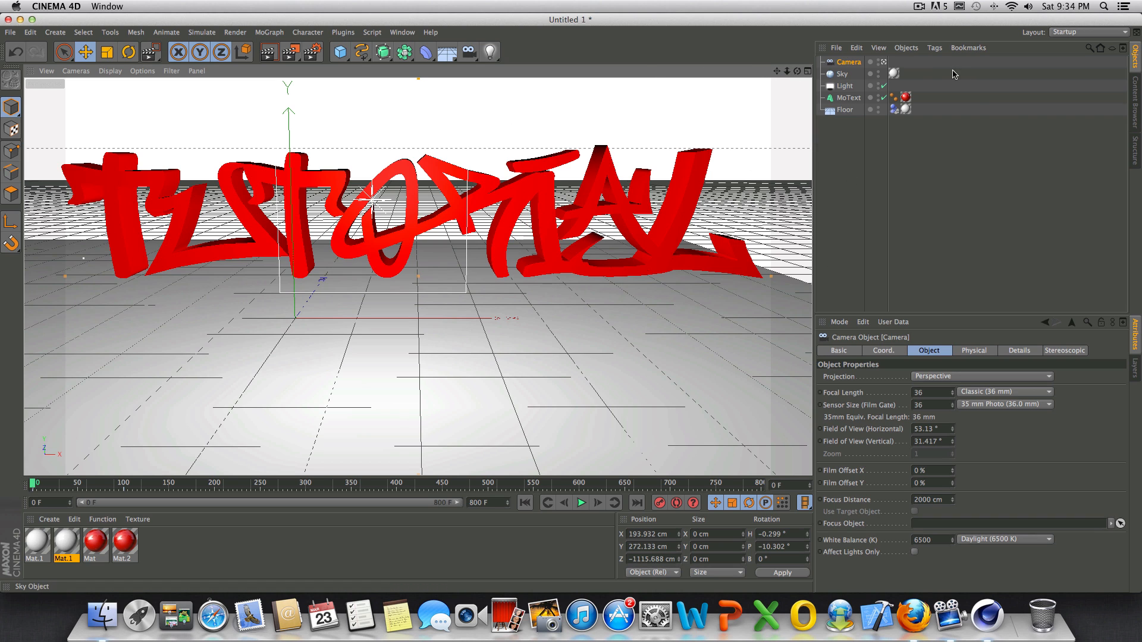
- Leave the camera view, examine the camera travelling along its path from outside, and return to the camera view
{"action": "left_click", "coordinate": [884, 64]}
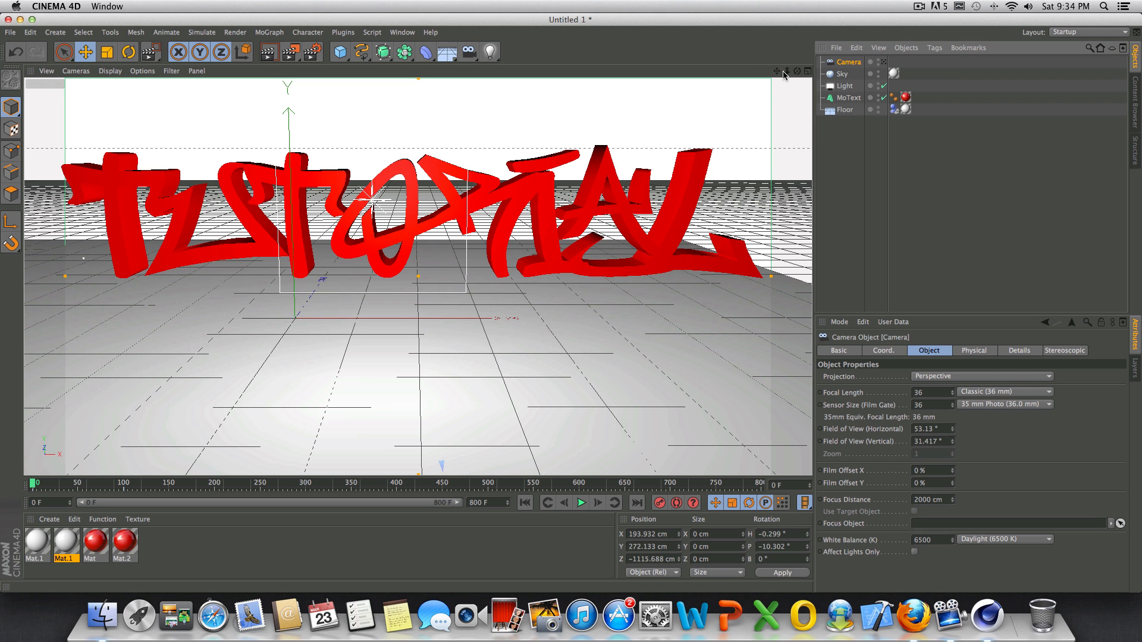
{"action": "left_click_drag", "start_coordinate": [784, 74], "coordinate": [741, 86]}
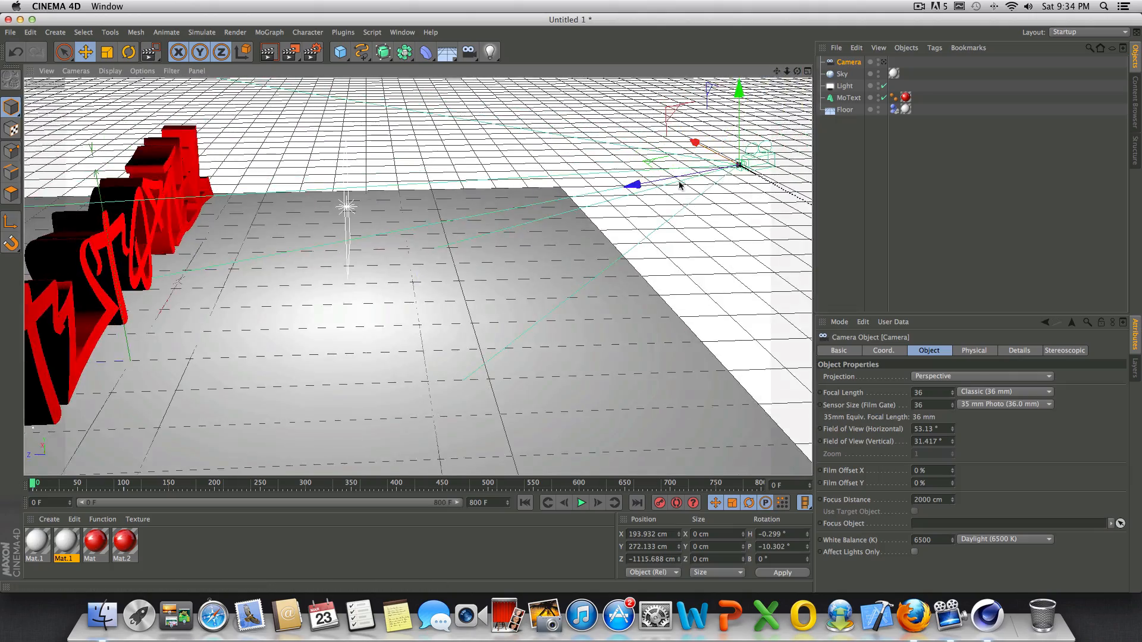
{"action": "left_click_drag", "start_coordinate": [680, 186], "coordinate": [657, 183]}
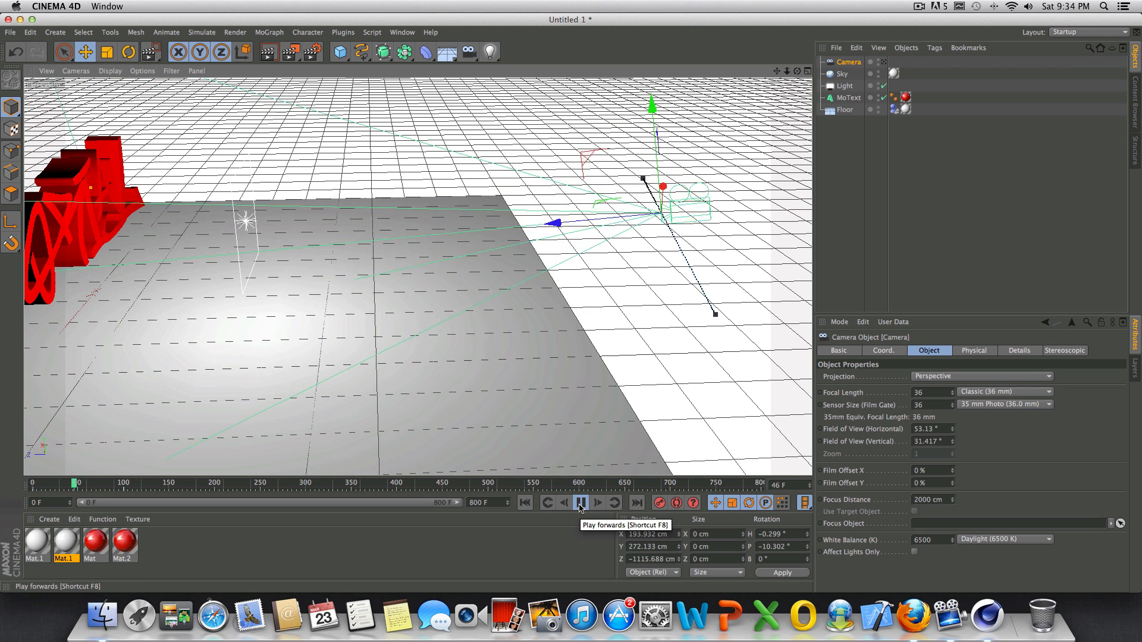
{"action": "left_click", "coordinate": [581, 505]}
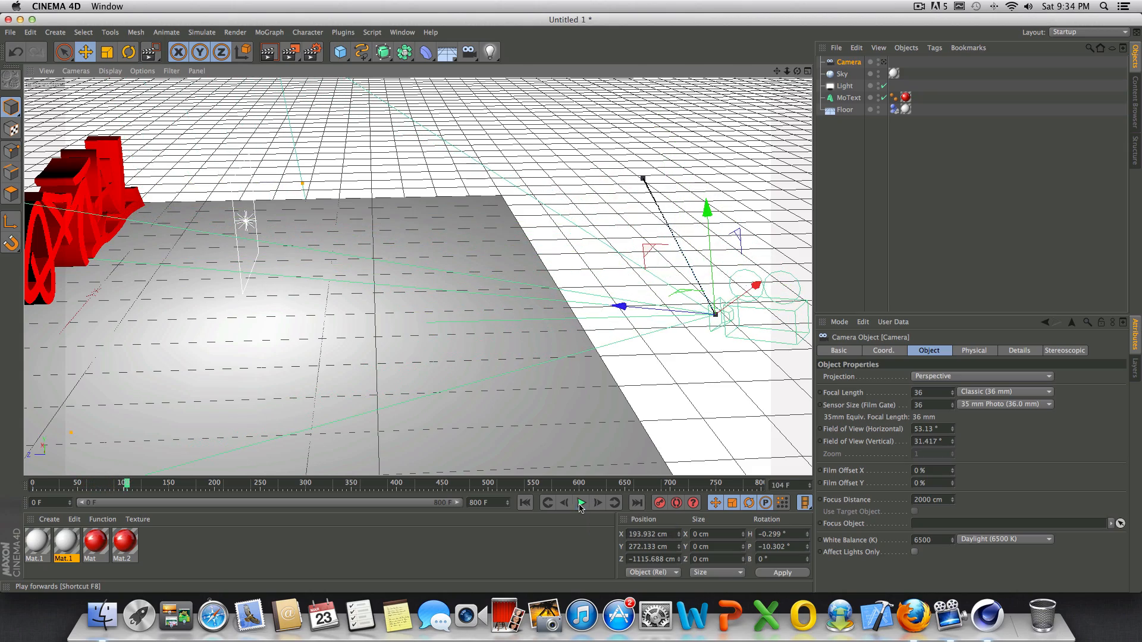
{"action": "left_click", "coordinate": [527, 505]}
{"action": "left_click_drag", "start_coordinate": [776, 71], "coordinate": [1039, 102]}
{"action": "left_click_drag", "start_coordinate": [797, 71], "coordinate": [909, 64]}
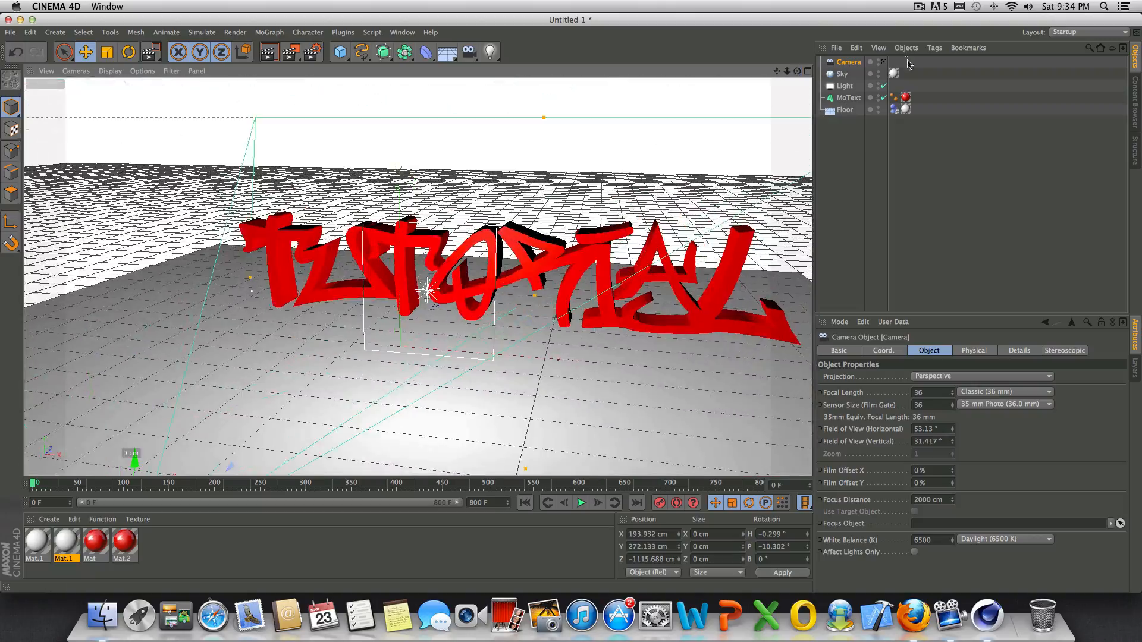
{"action": "left_click", "coordinate": [883, 62]}
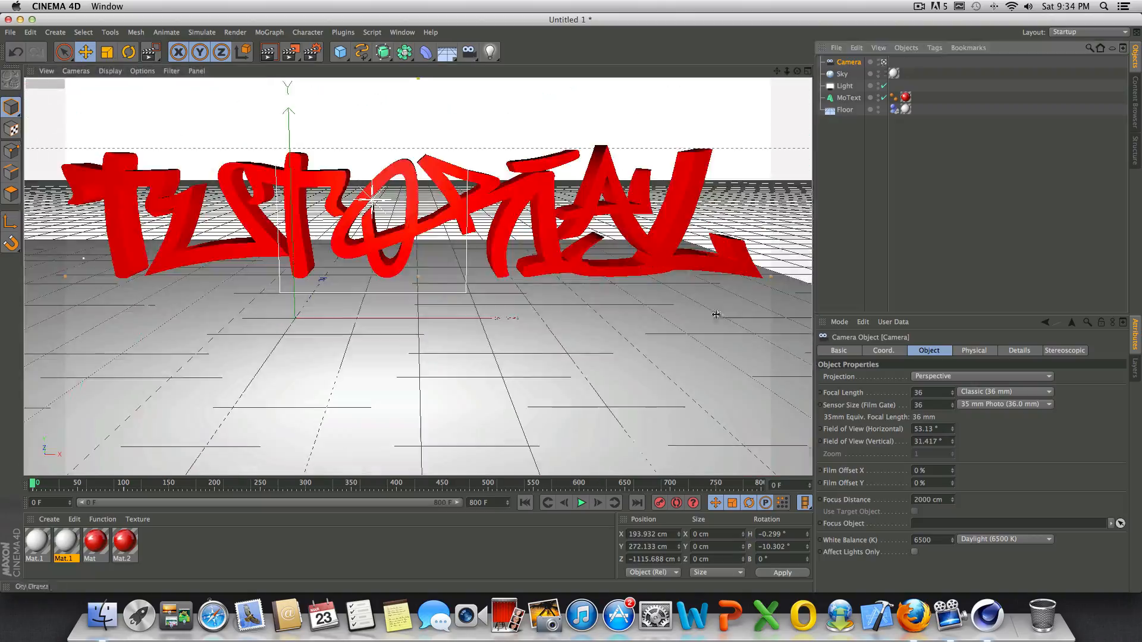
- Review the keyframed motion through the camera in two more playbacks, returning to frame 0 after each
{"action": "left_click", "coordinate": [582, 503]}
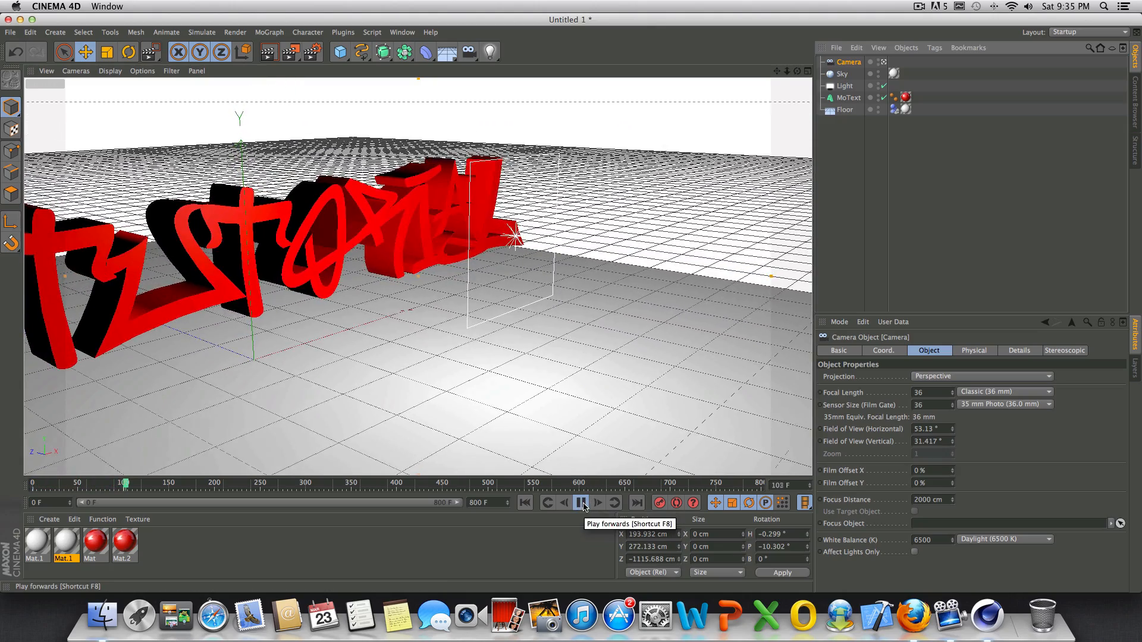
{"action": "left_click", "coordinate": [581, 503]}
{"action": "left_click", "coordinate": [525, 503]}
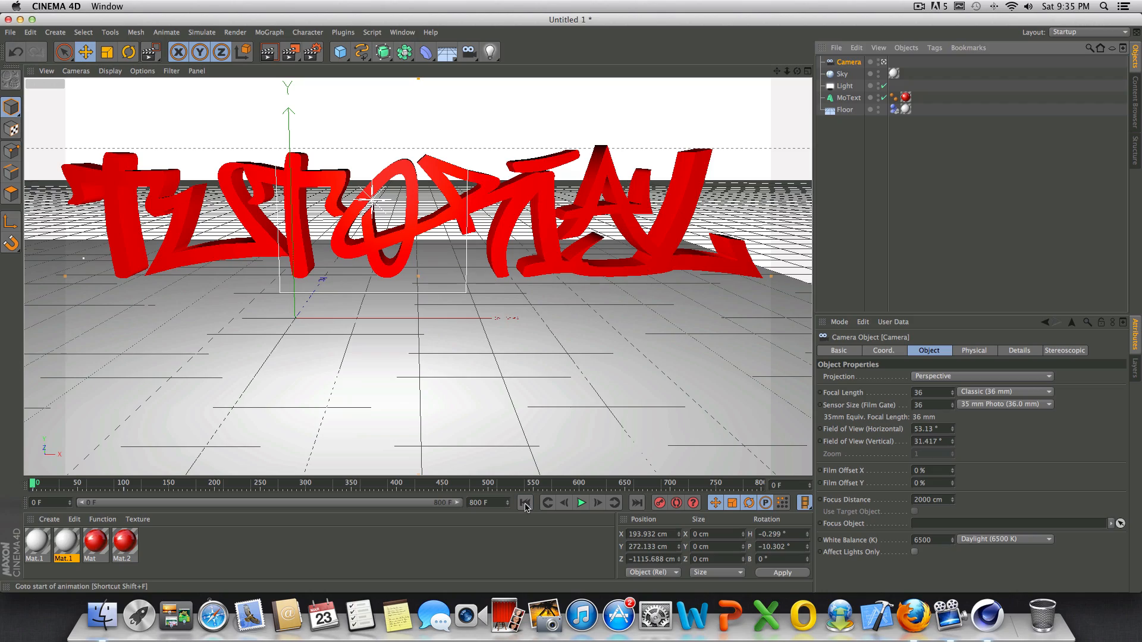
{"action": "left_click", "coordinate": [581, 503]}
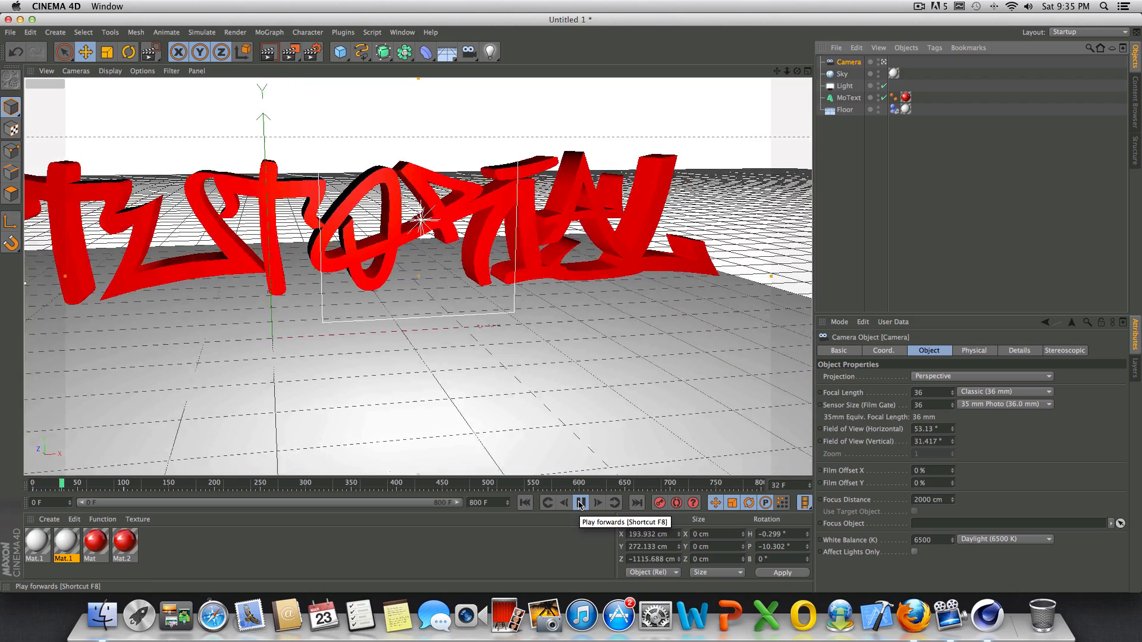
{"action": "left_click", "coordinate": [581, 503]}
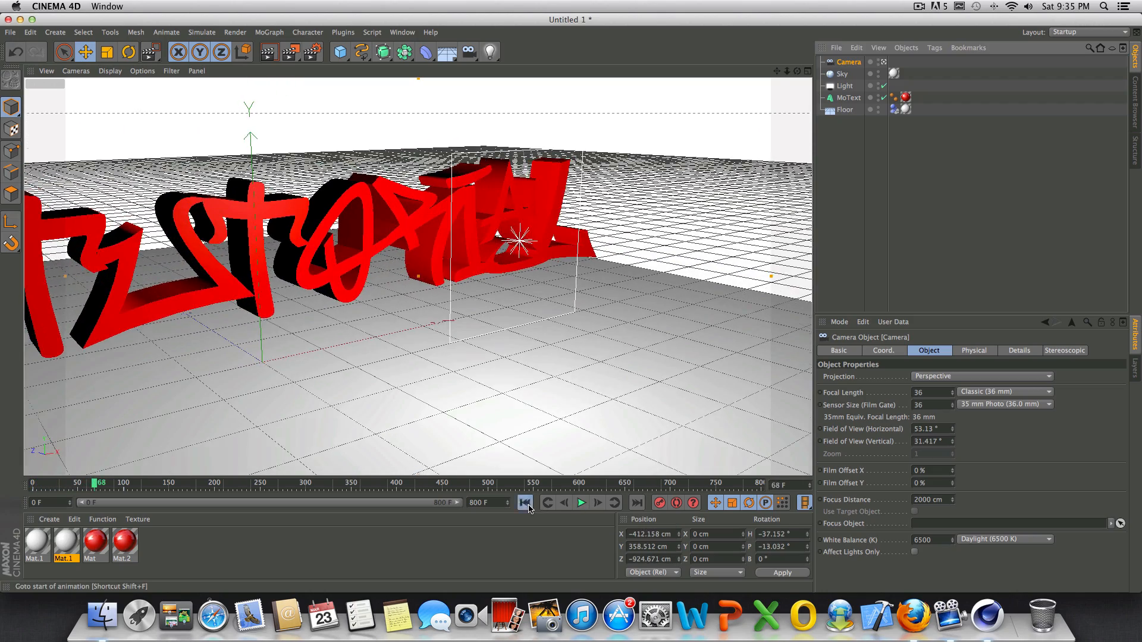
{"action": "left_click", "coordinate": [526, 504]}
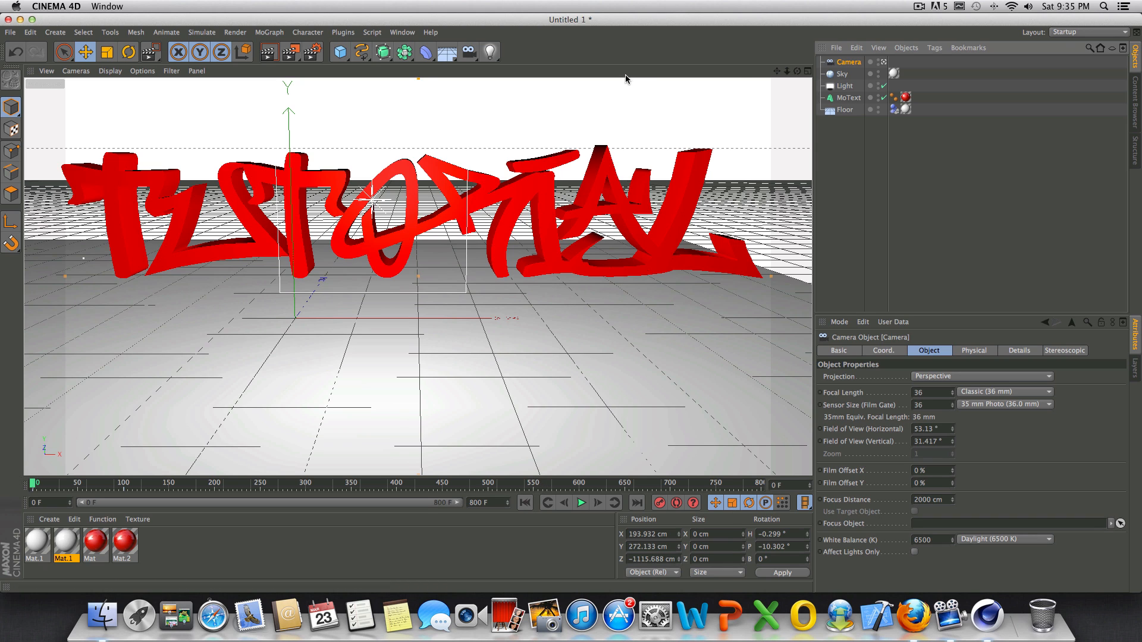
- Open the render settings to review the anti-aliasing options and enabled effects, and close them
{"action": "left_click", "coordinate": [439, 51]}
{"action": "left_click", "coordinate": [312, 52]}
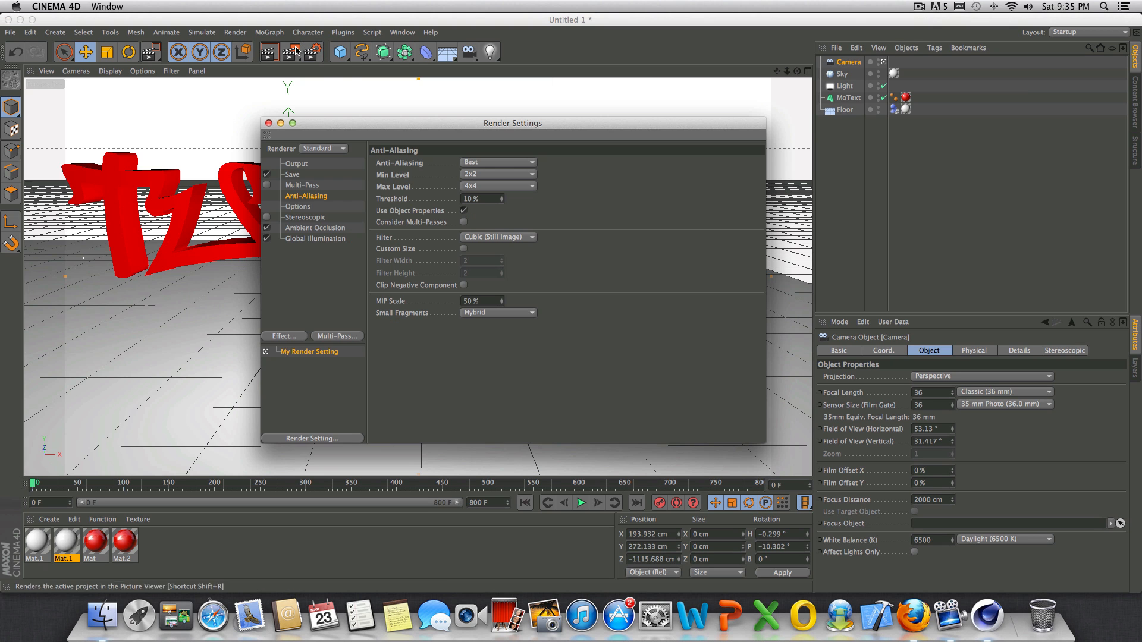
{"action": "left_click", "coordinate": [268, 123]}
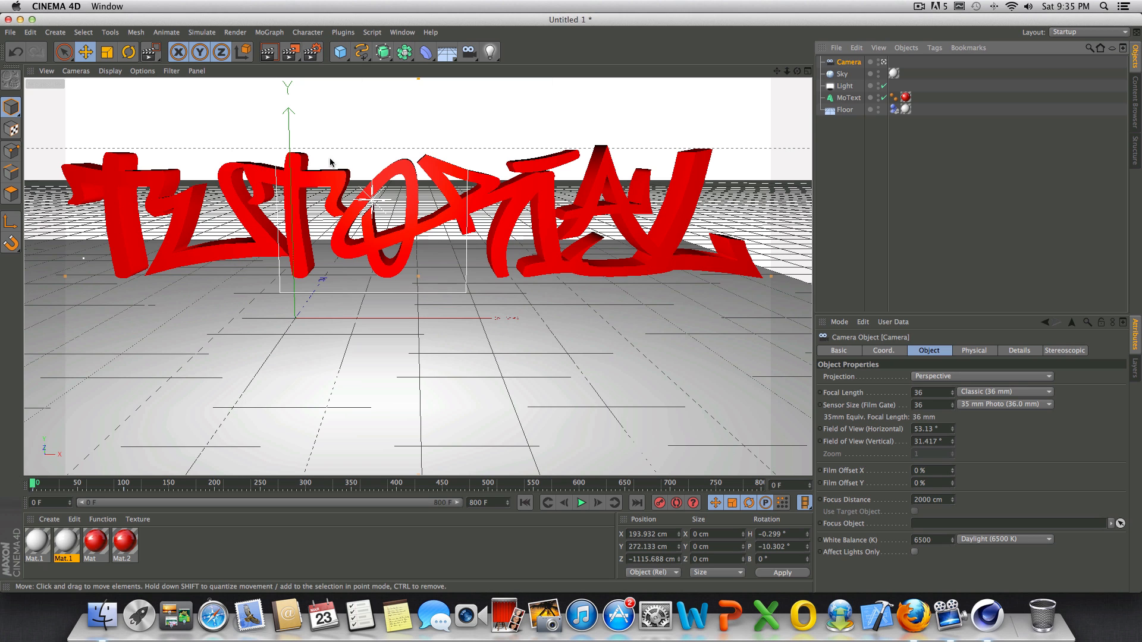
- Start rendering the animation in the Picture Viewer to preview it, then close the viewer and stop the render
{"action": "left_click", "coordinate": [293, 53]}
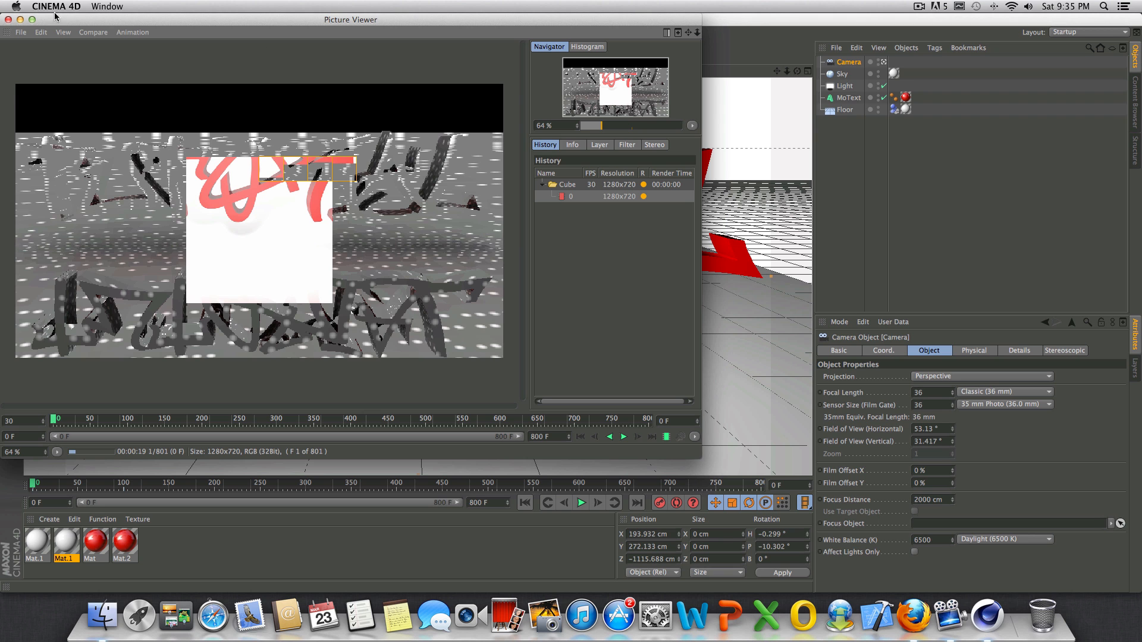
{"action": "left_click", "coordinate": [8, 20]}
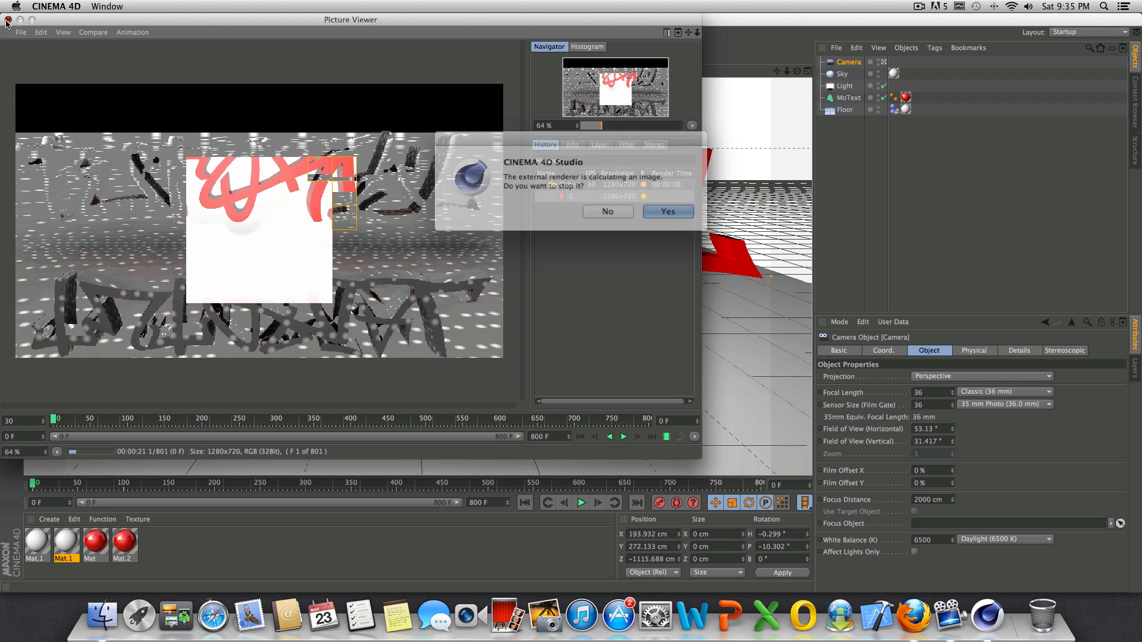
{"action": "left_click", "coordinate": [648, 213]}
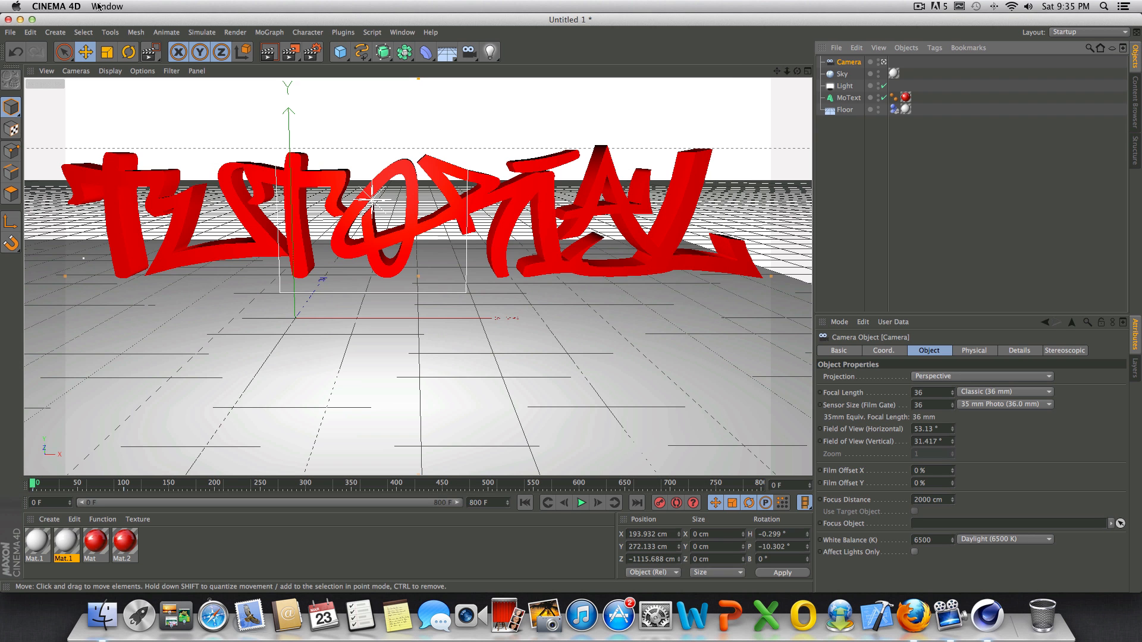
- Minimize the project window, move Cube.mov to open space on the desktop, and restore the project window
{"action": "left_click", "coordinate": [20, 20]}
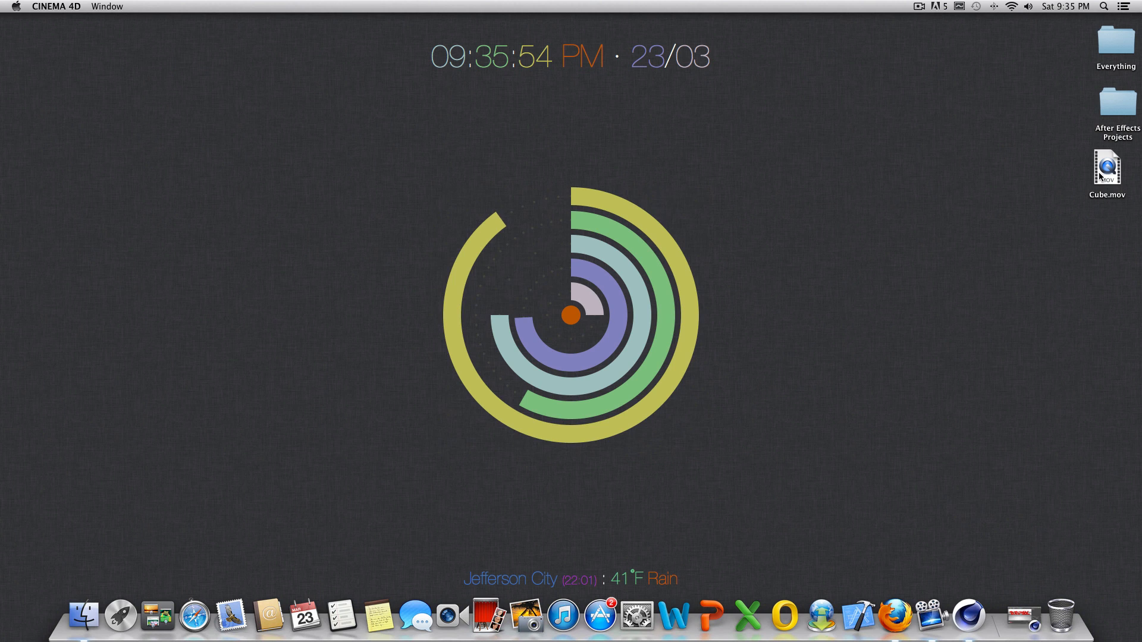
{"action": "left_click_drag", "start_coordinate": [1100, 176], "coordinate": [919, 175]}
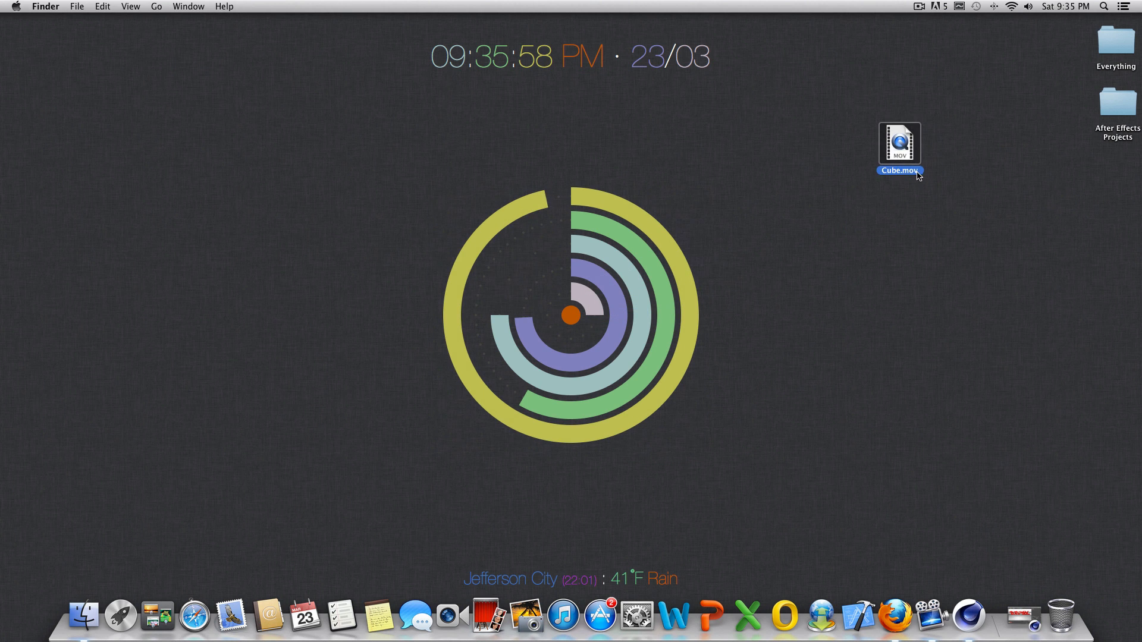
{"action": "left_click", "coordinate": [915, 207]}
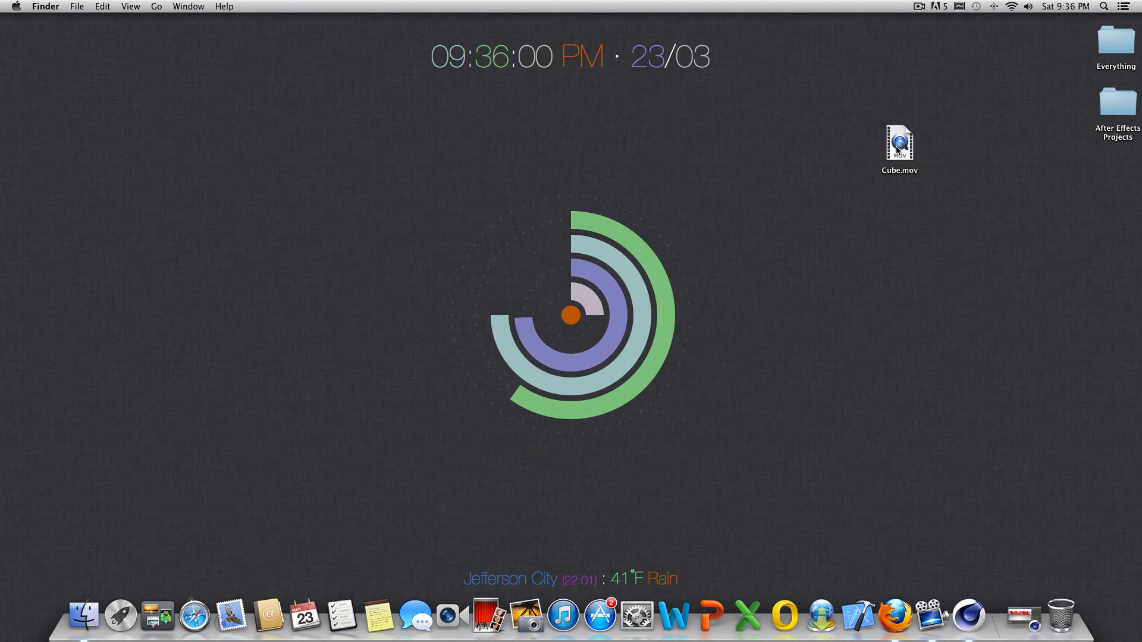
{"action": "left_click_drag", "start_coordinate": [898, 148], "coordinate": [847, 204]}
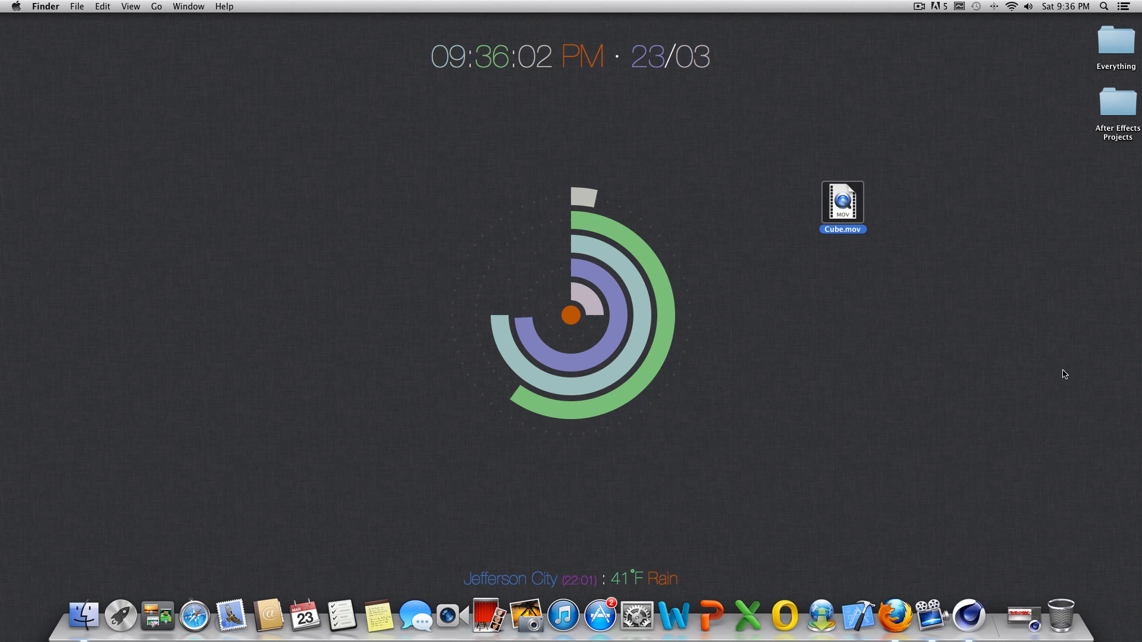
{"action": "left_click", "coordinate": [1023, 618]}
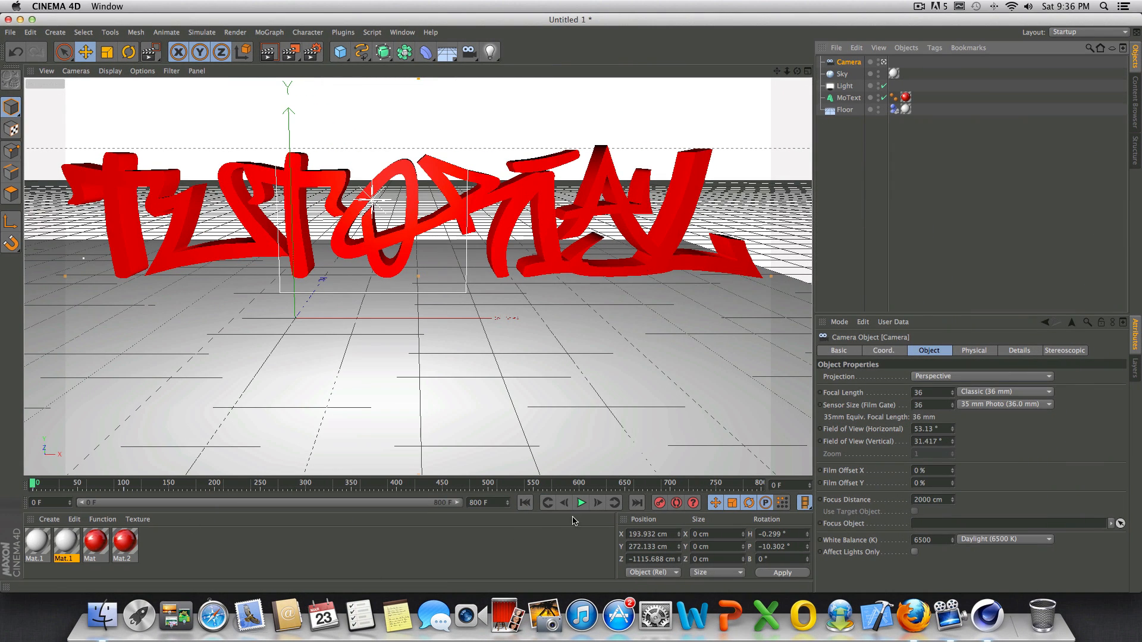
- Play a short stretch of the camera animation, and move Cube.mov back beneath the desktop folders before restoring the project window
{"action": "left_click", "coordinate": [581, 504]}
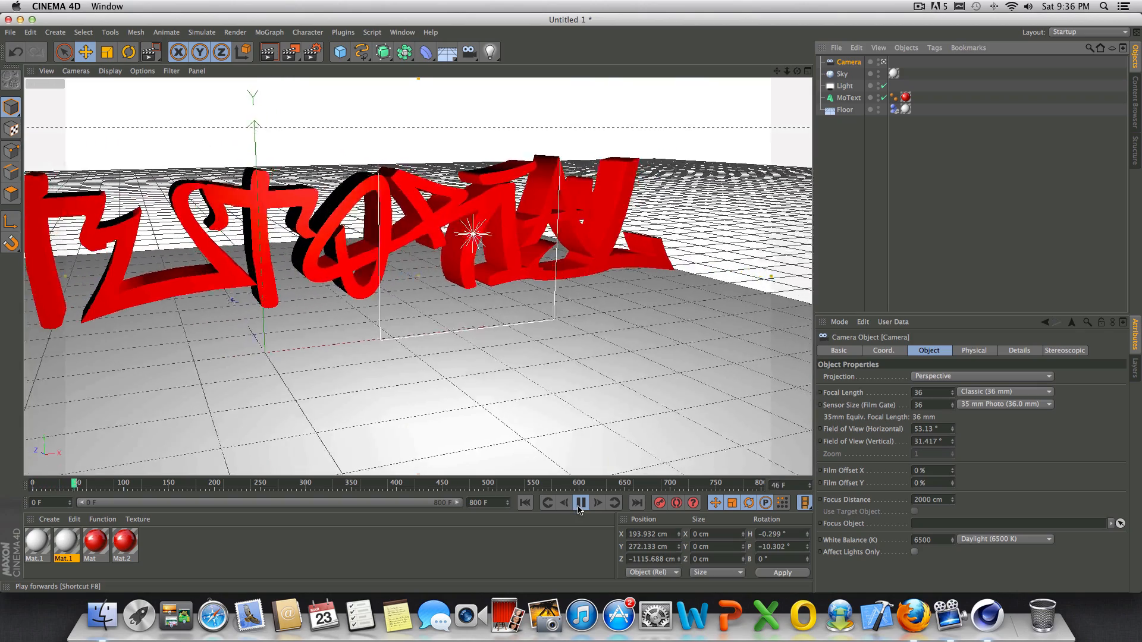
{"action": "left_click", "coordinate": [581, 504]}
{"action": "left_click", "coordinate": [20, 19]}
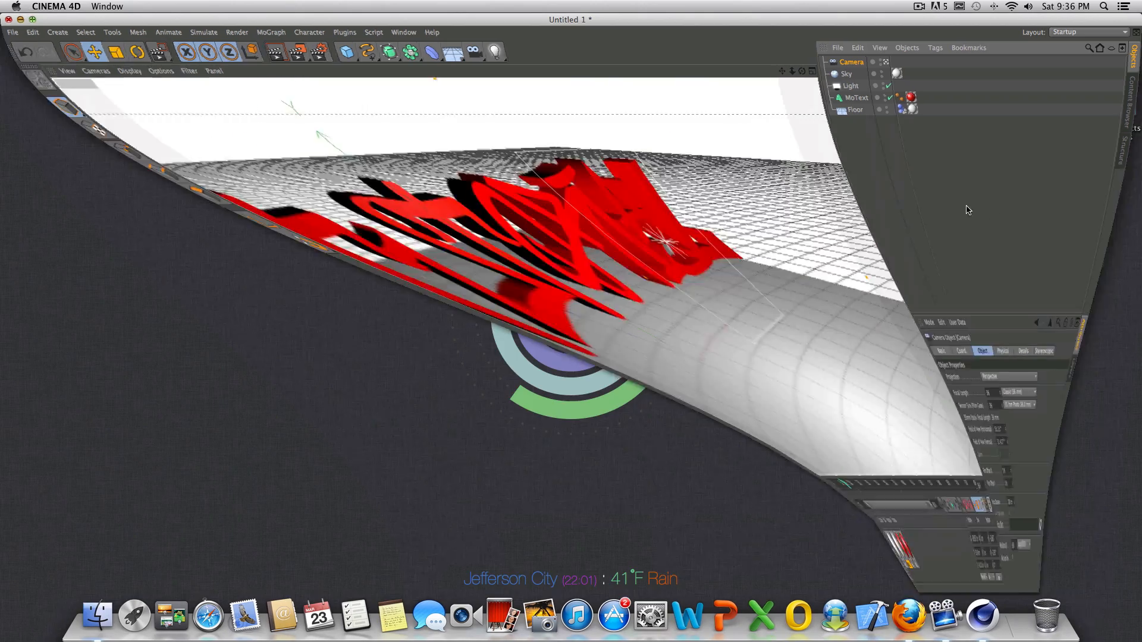
{"action": "left_click_drag", "start_coordinate": [848, 205], "coordinate": [1111, 214]}
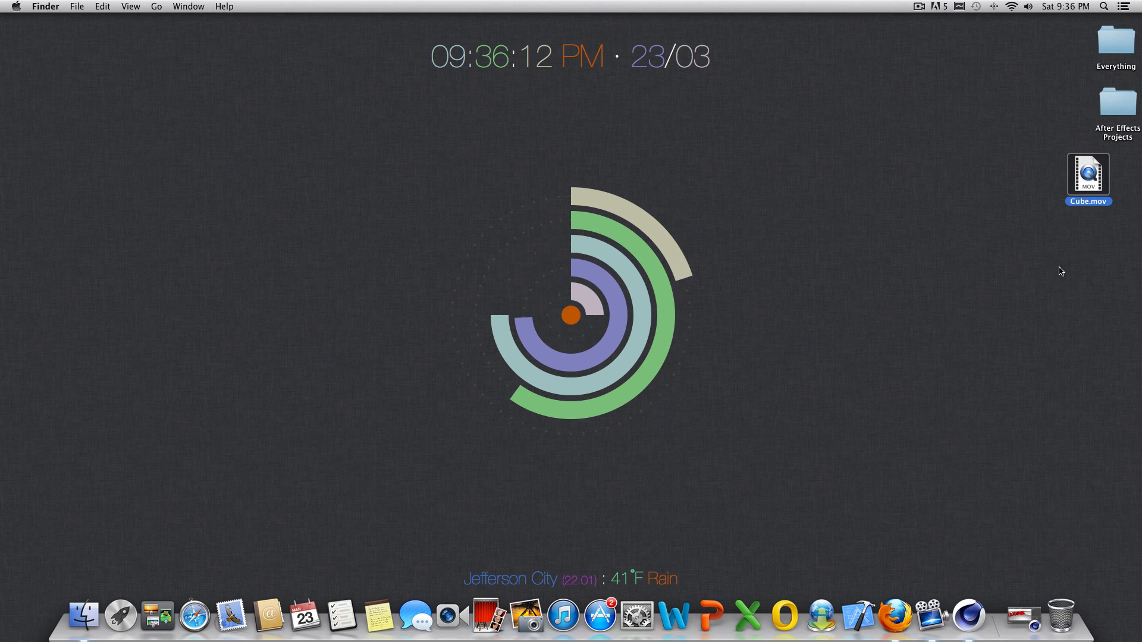
{"action": "left_click", "coordinate": [1023, 615]}
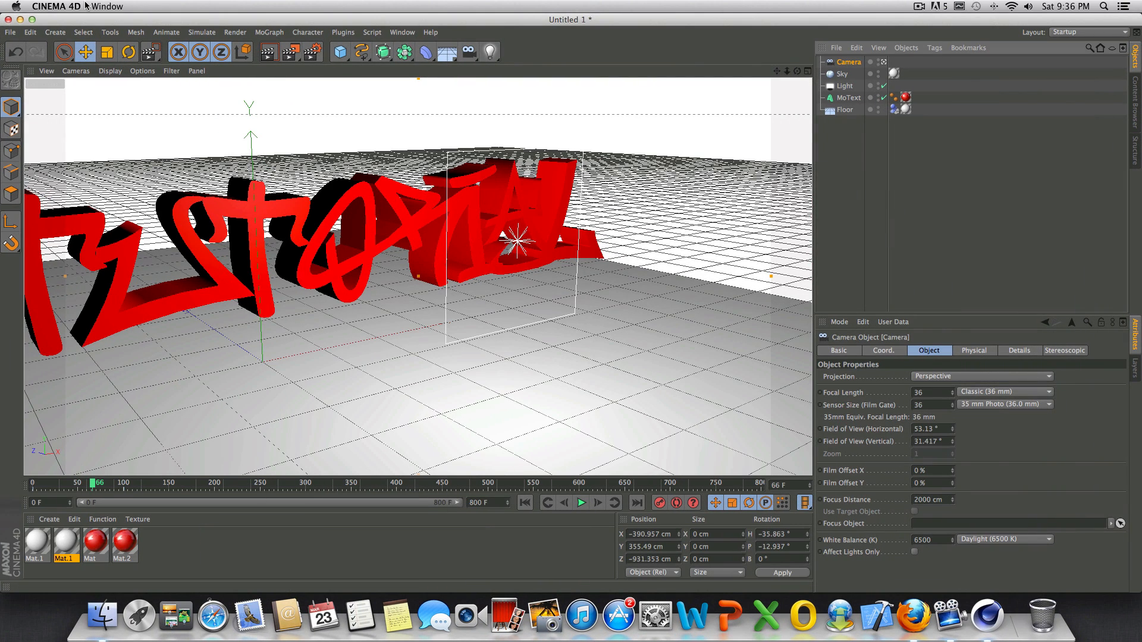
- Return the animation to frame 0 and save the project to the Desktop under the name jtfx
{"action": "left_click", "coordinate": [525, 503]}
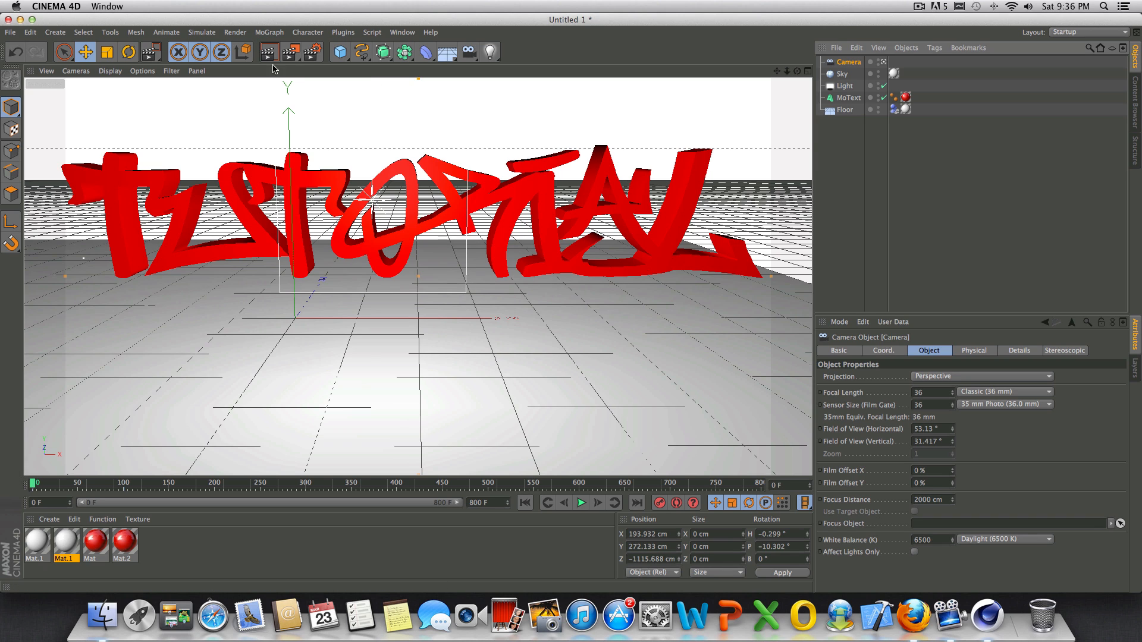
{"action": "left_click", "coordinate": [10, 32]}
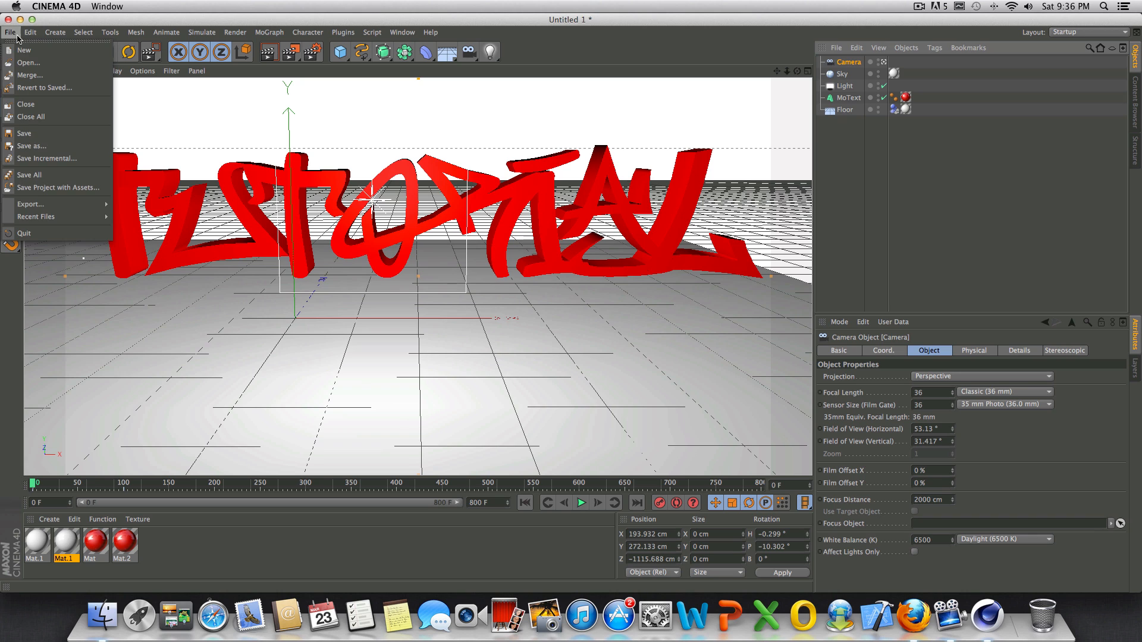
{"action": "left_click", "coordinate": [32, 145]}
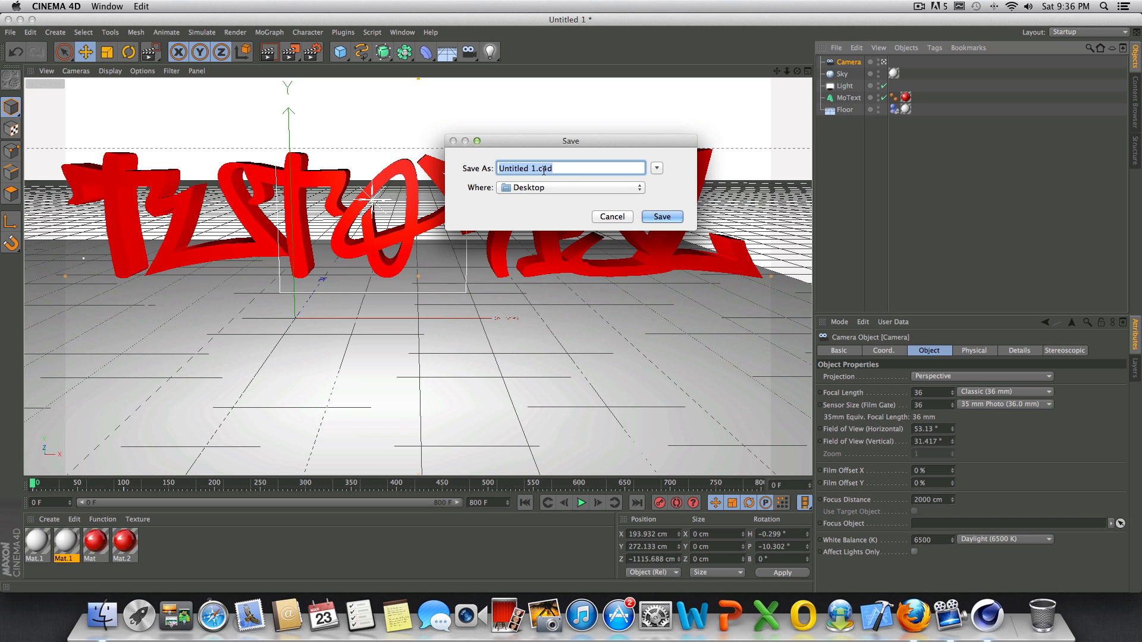
{"action": "type", "text": "jtfx"}
{"action": "key", "text": "Return"}
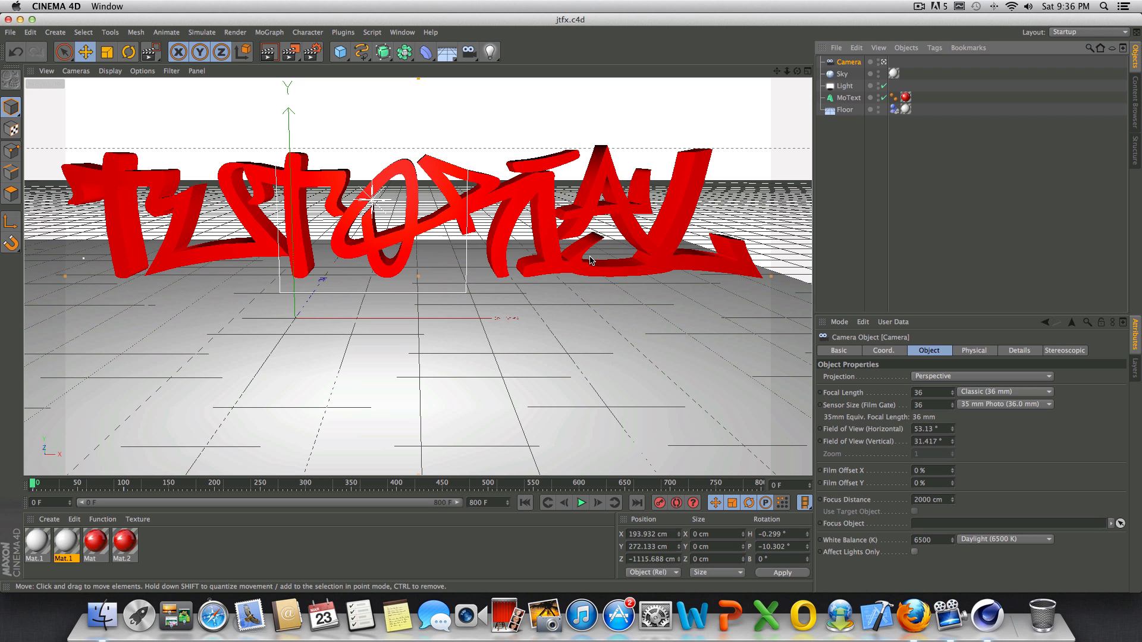
- Quit the program and reopen the saved project jtfx.c4d from the desktop
{"action": "left_click", "coordinate": [39, 7]}
{"action": "left_click", "coordinate": [101, 119]}
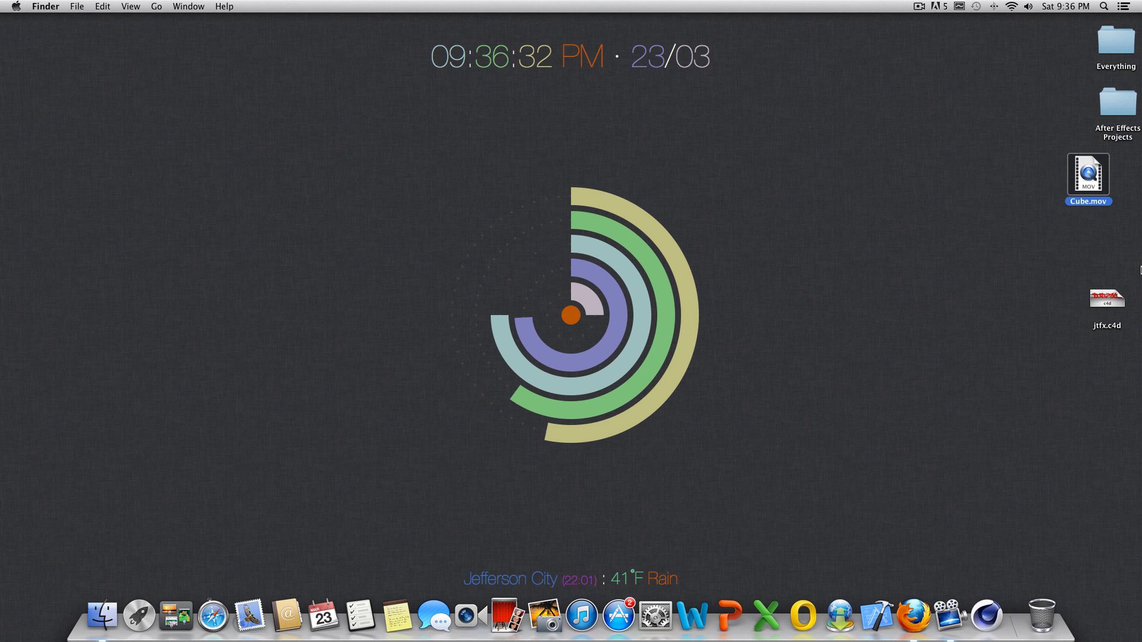
{"action": "double_click", "coordinate": [1099, 303]}
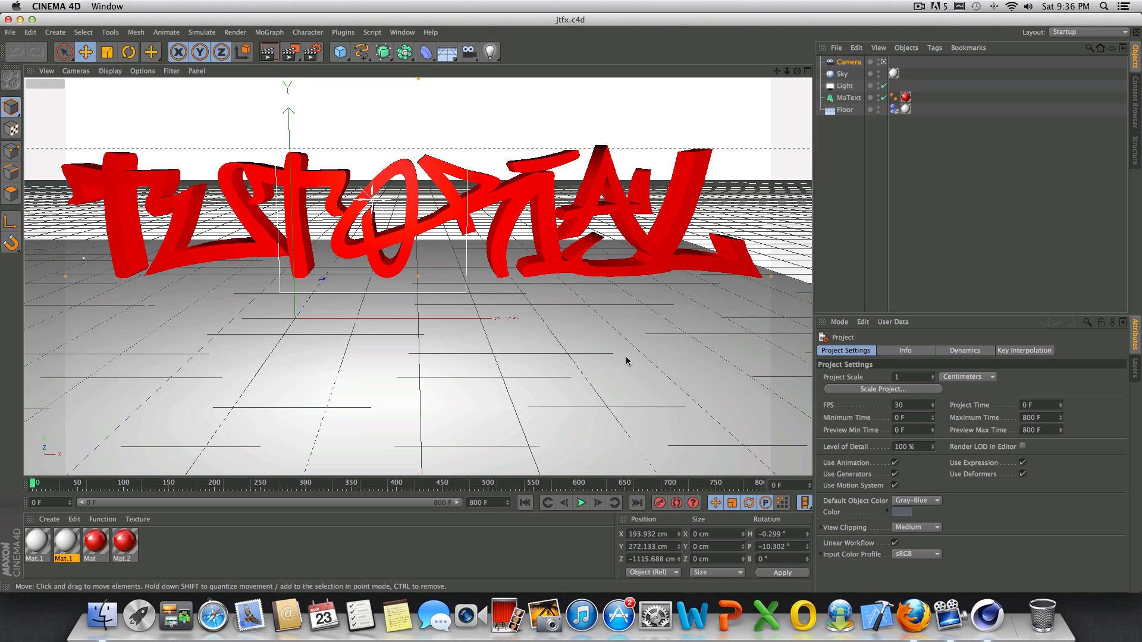
- Play part of the reopened project's camera animation and return to frame 0
{"action": "left_click", "coordinate": [581, 502]}
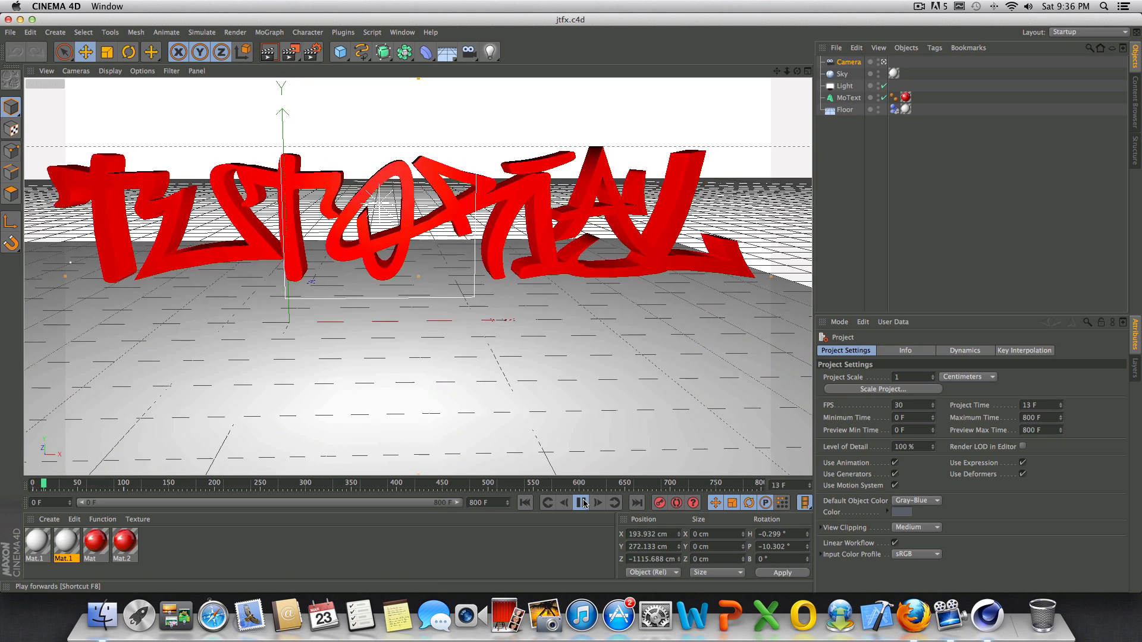
{"action": "left_click", "coordinate": [581, 503]}
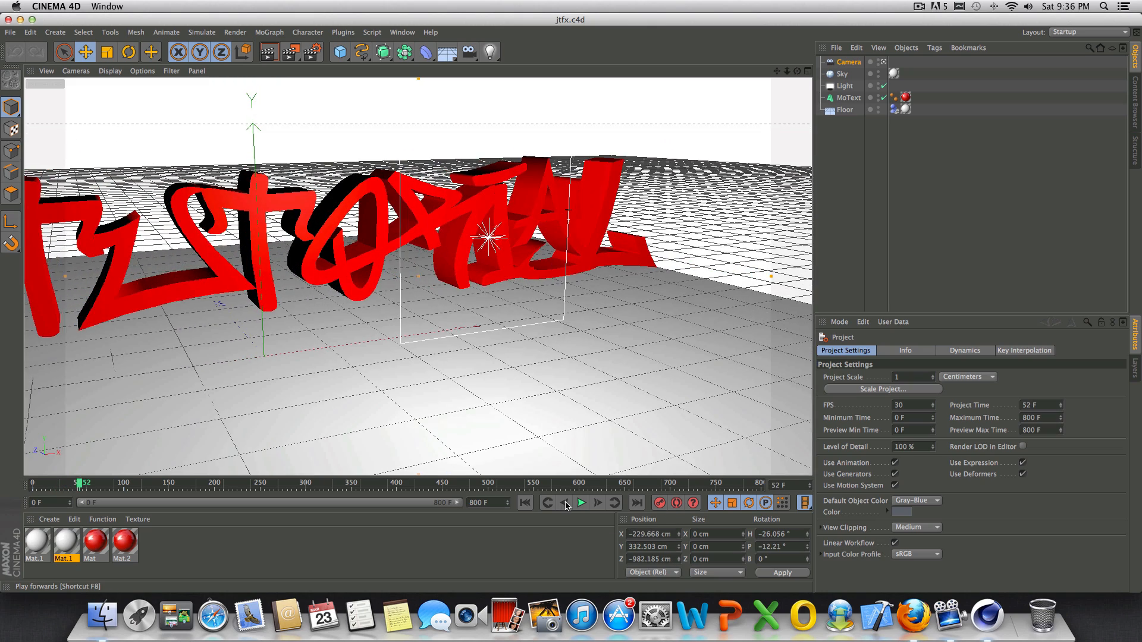
{"action": "left_click", "coordinate": [525, 503]}
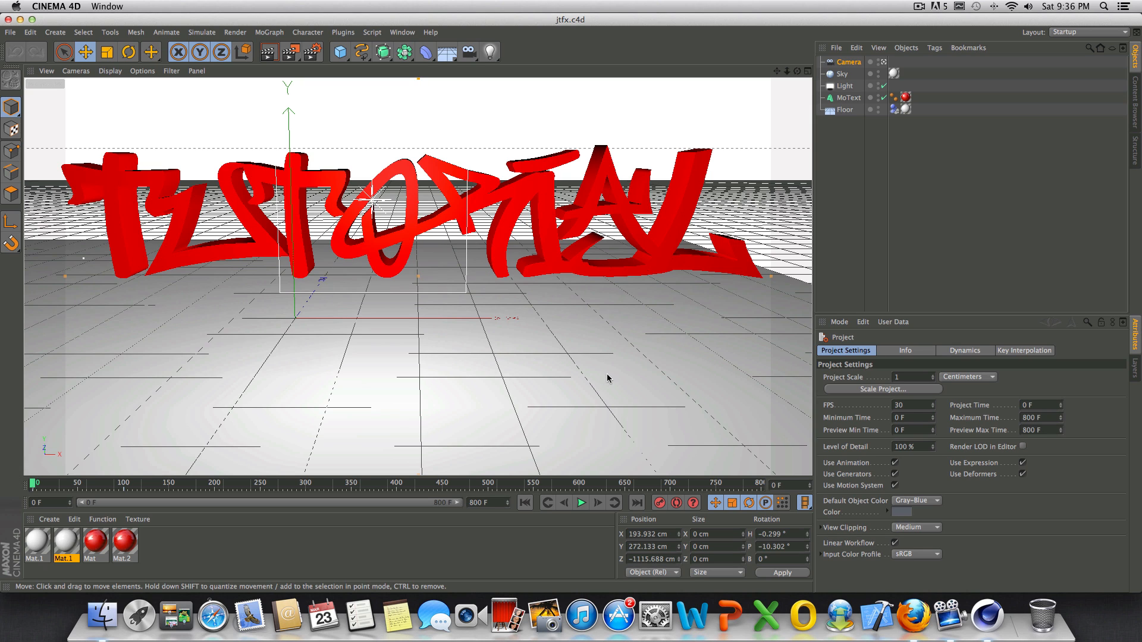
- Set the project frame rate to 60 FPS and preview the animation twice, returning to frame 0 each time
{"action": "double_click", "coordinate": [900, 405]}
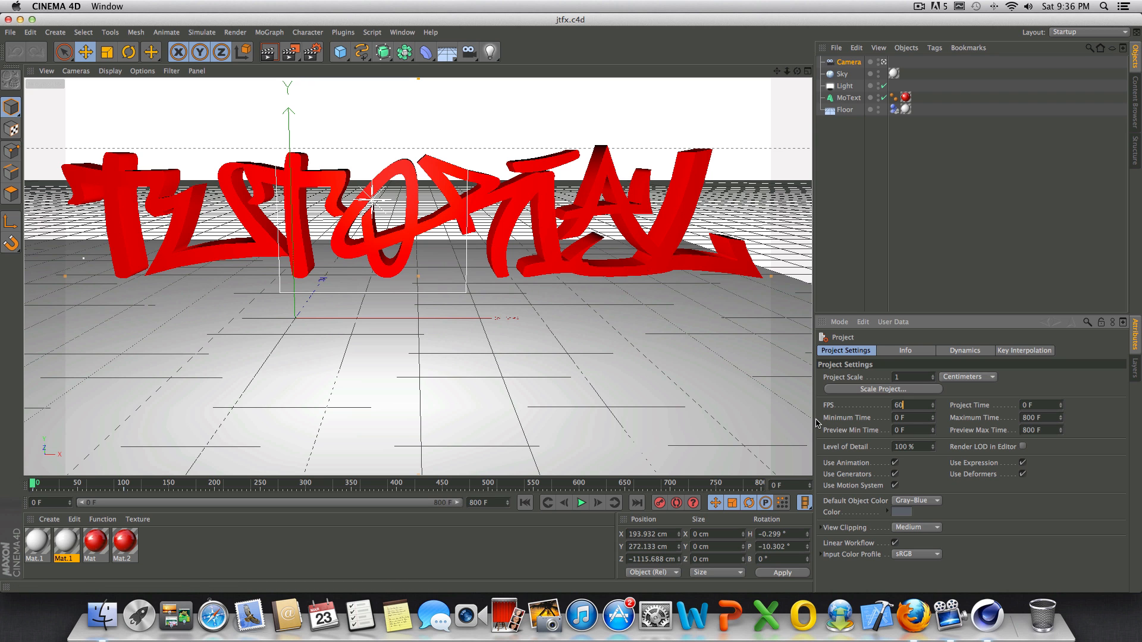
{"action": "type", "text": "60"}
{"action": "key", "text": "Return"}
{"action": "left_click", "coordinate": [582, 503]}
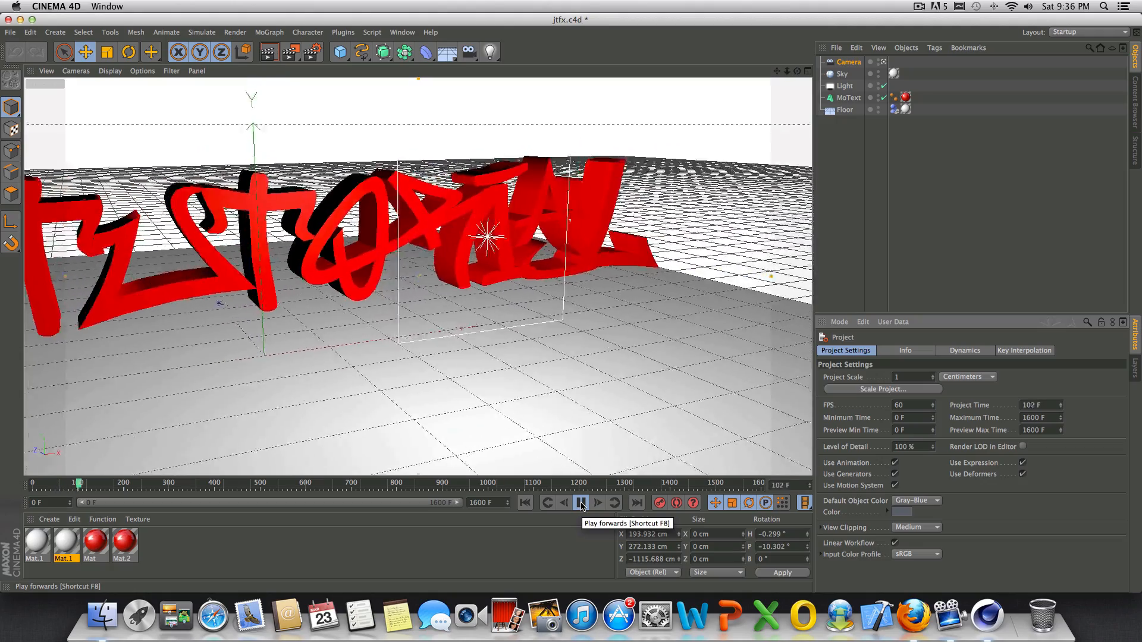
{"action": "left_click", "coordinate": [582, 503]}
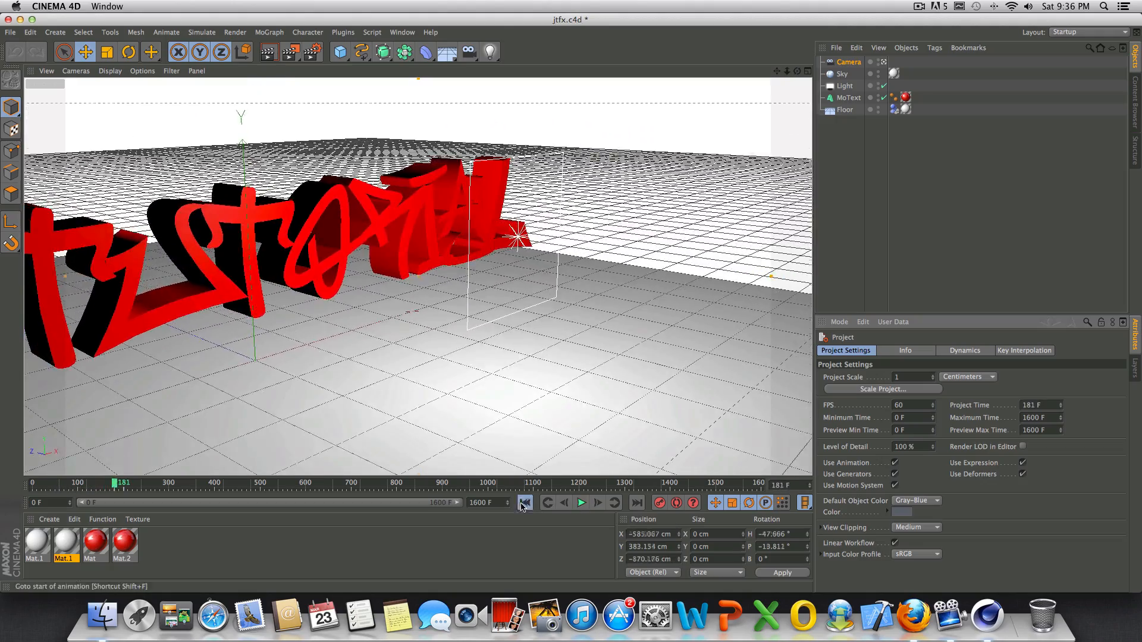
{"action": "left_click", "coordinate": [524, 504]}
{"action": "left_click", "coordinate": [581, 503]}
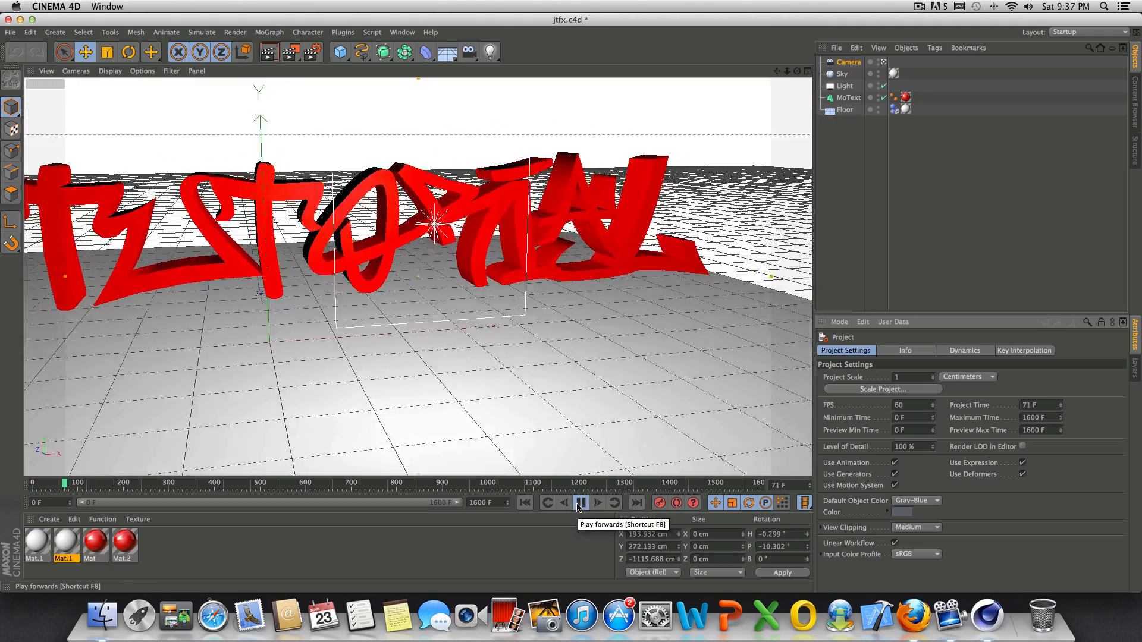
{"action": "left_click", "coordinate": [581, 504]}
{"action": "left_click", "coordinate": [524, 504]}
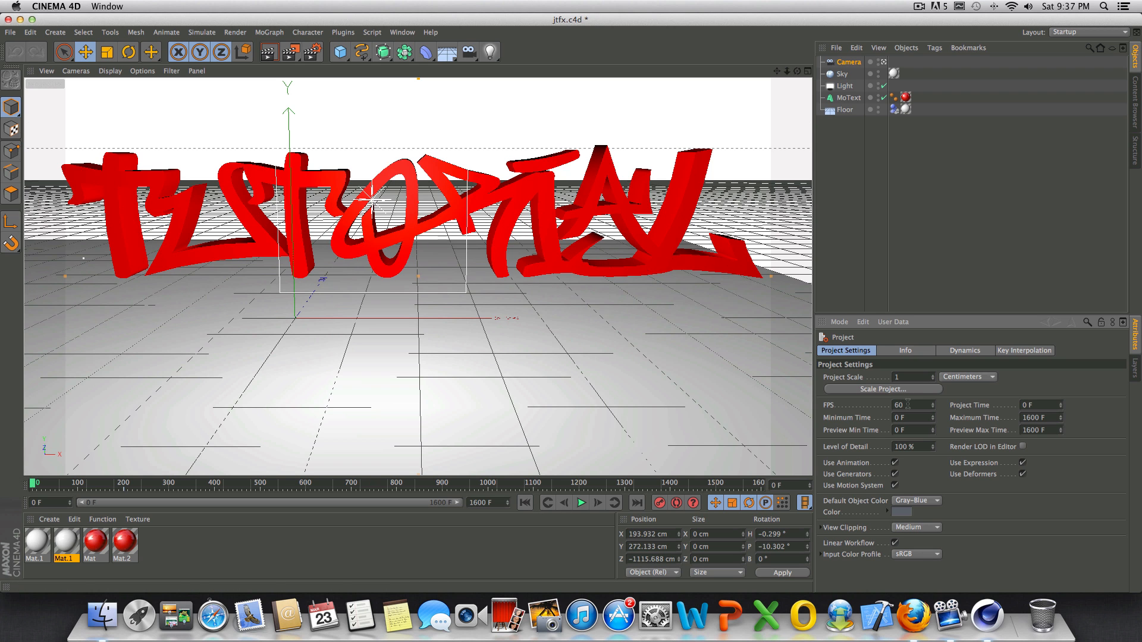
- Set the project frame rate to 10 FPS, preview the animation, and return to frame 0
{"action": "left_click_drag", "start_coordinate": [908, 404], "coordinate": [778, 404]}
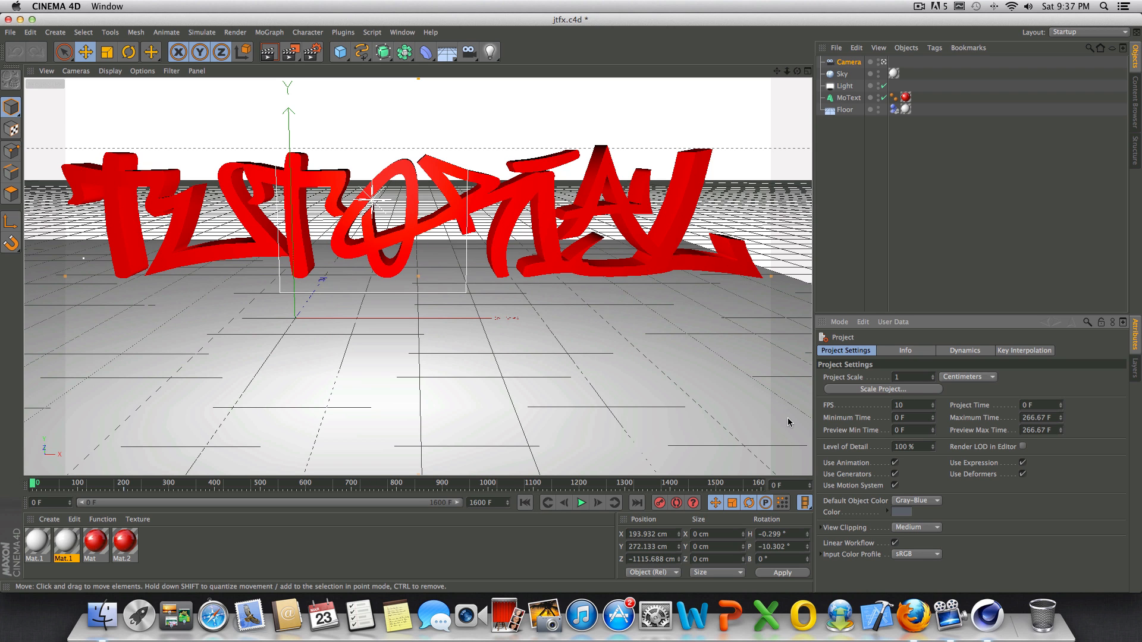
{"action": "left_click", "coordinate": [581, 503]}
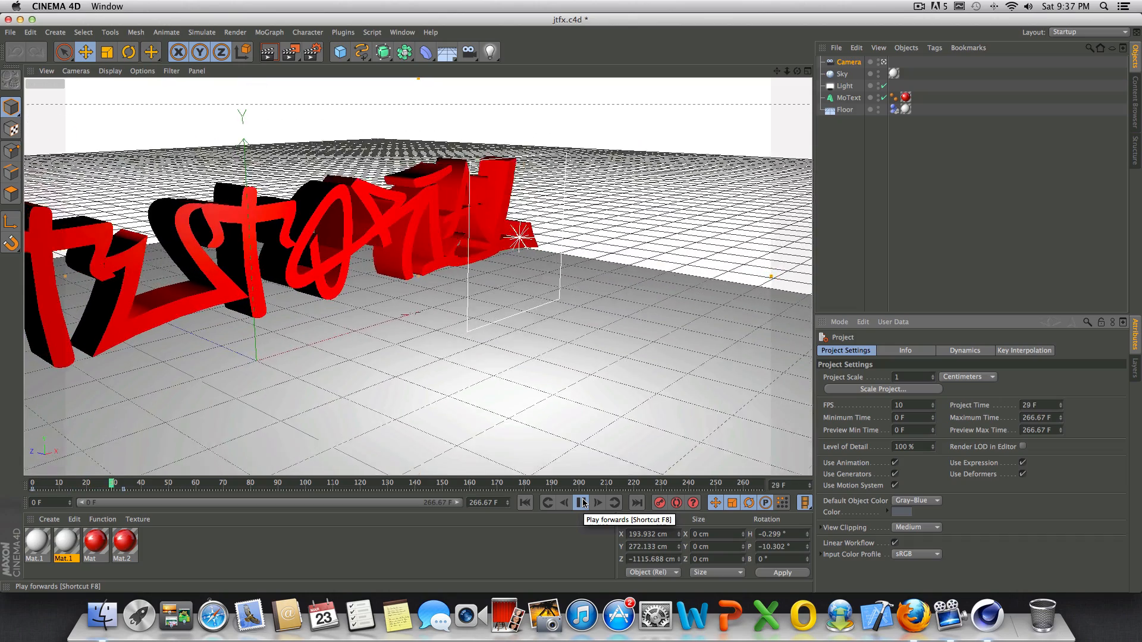
{"action": "left_click", "coordinate": [581, 503]}
{"action": "left_click", "coordinate": [524, 504]}
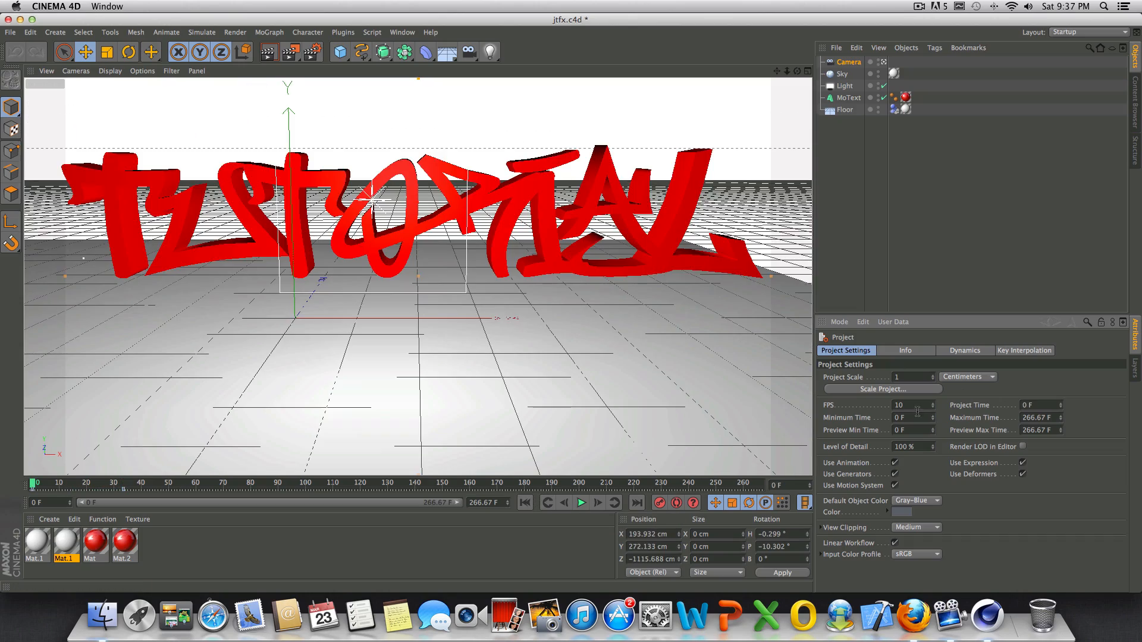
{"action": "double_click", "coordinate": [898, 405]}
{"action": "left_click", "coordinate": [311, 56]}
{"action": "left_click", "coordinate": [65, 19]}
- Add an Oil Tank primitive and raise it to about 207 cm on the Y axis
{"action": "left_click", "coordinate": [340, 53]}
{"action": "left_click", "coordinate": [516, 105]}
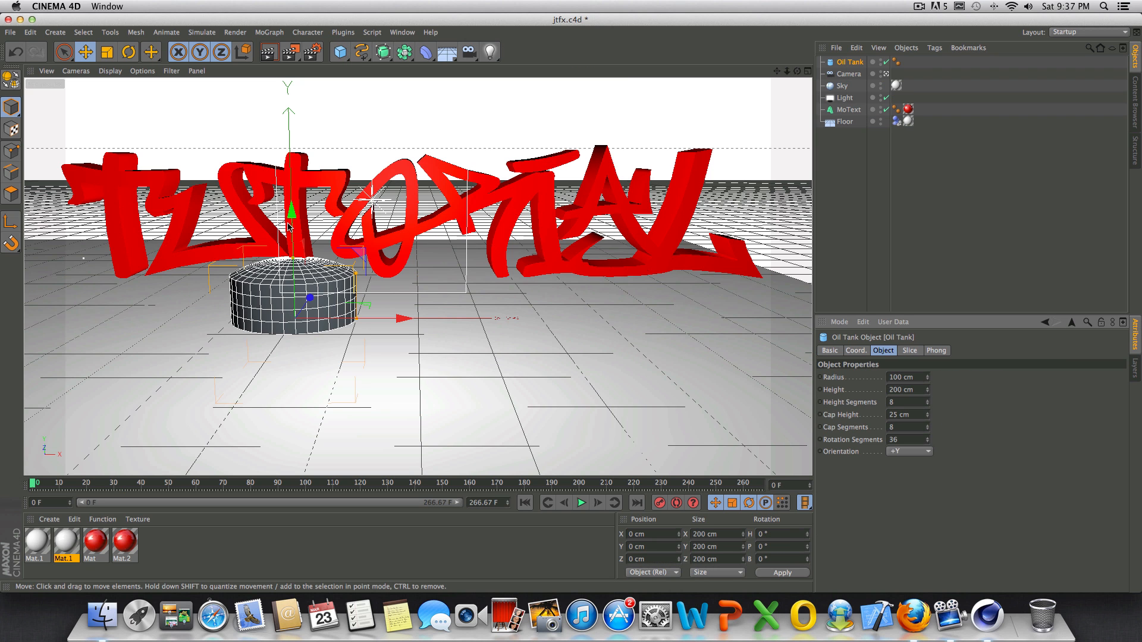
{"action": "left_click_drag", "start_coordinate": [289, 226], "coordinate": [289, 106]}
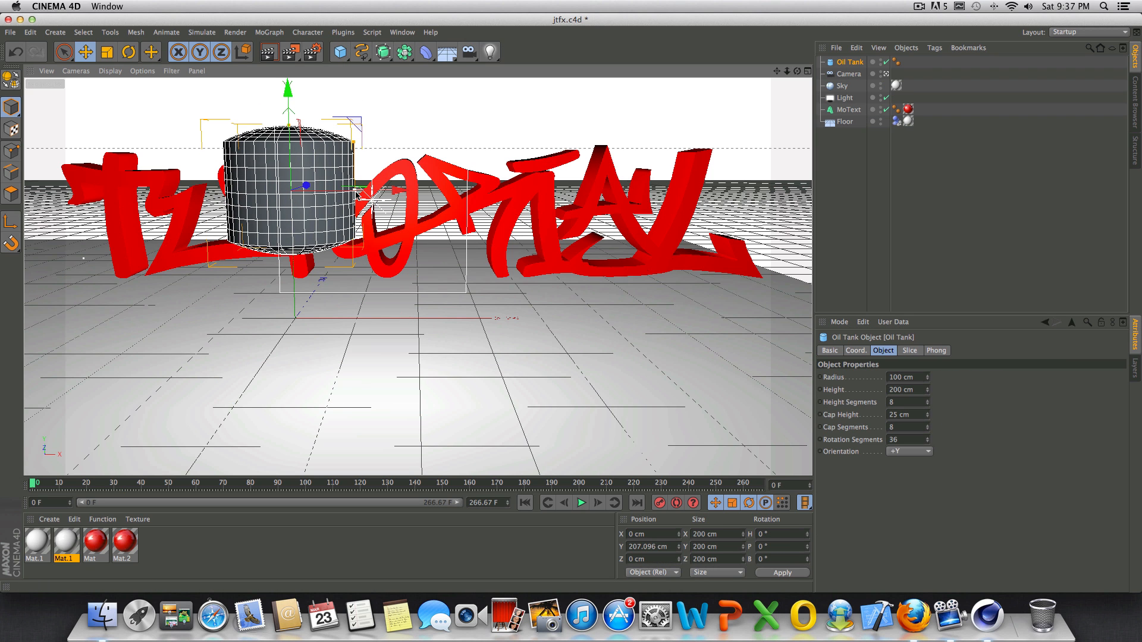
- Reshape the oil tank to a 25 cm radius and about 135 cm height, and delete it from the scene
{"action": "left_click_drag", "start_coordinate": [355, 192], "coordinate": [383, 191]}
{"action": "mouse_move", "coordinate": [288, 125]}
{"action": "left_mouse_down"}
{"action": "mouse_move", "coordinate": [289, 82]}
{"action": "mouse_move", "coordinate": [288, 163]}
{"action": "mouse_move", "coordinate": [289, 148]}
{"action": "left_mouse_up"}
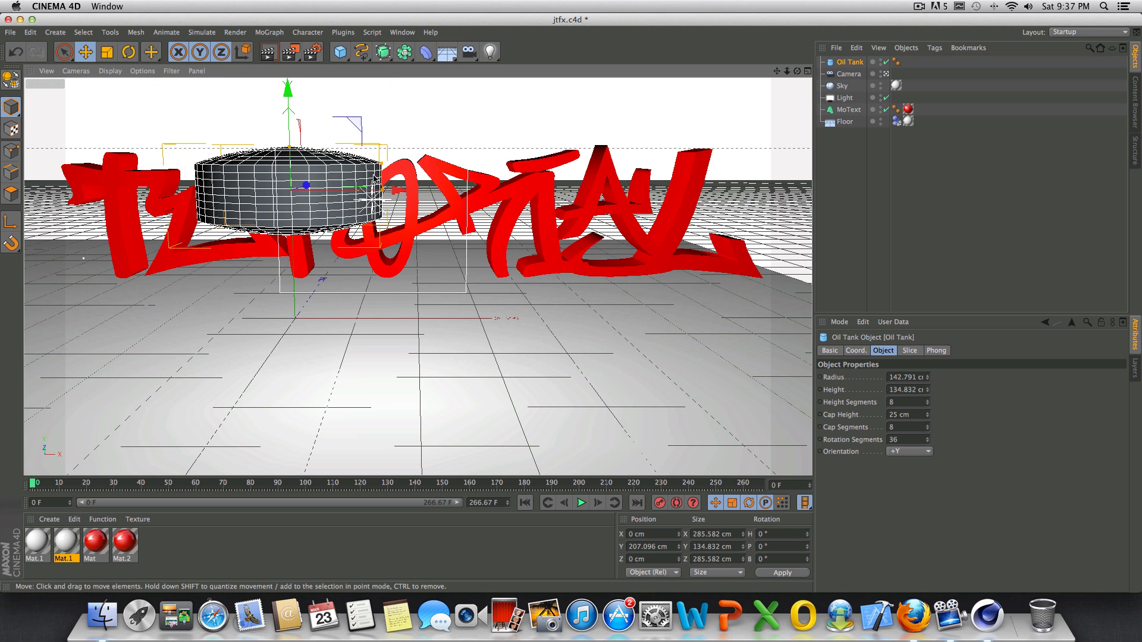
{"action": "left_click_drag", "start_coordinate": [381, 192], "coordinate": [306, 191]}
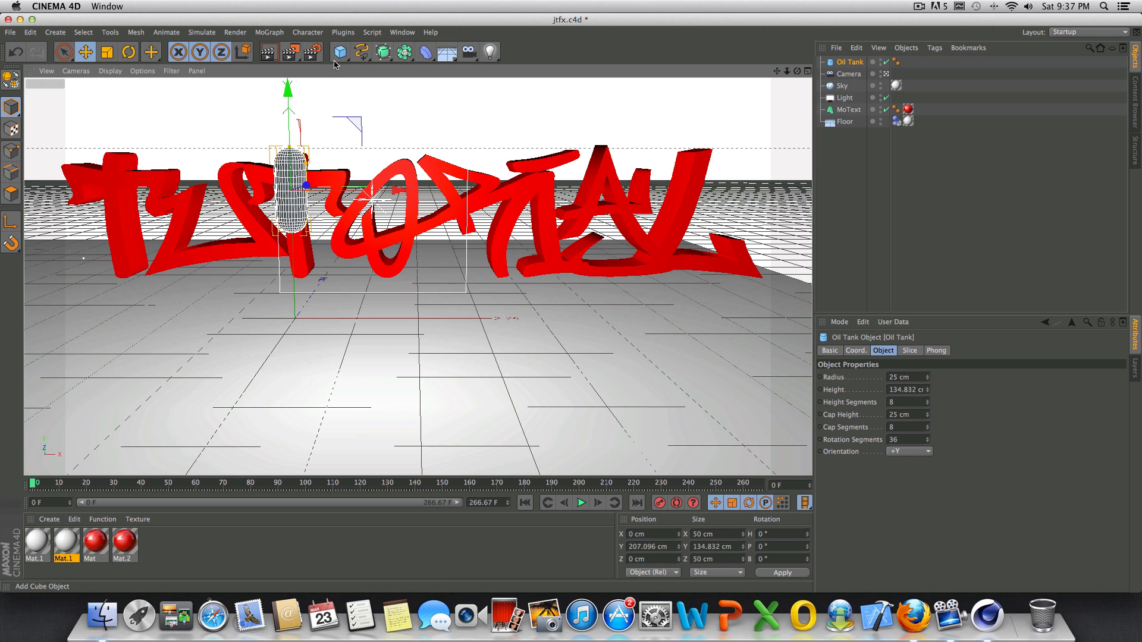
{"action": "key", "text": "Delete"}
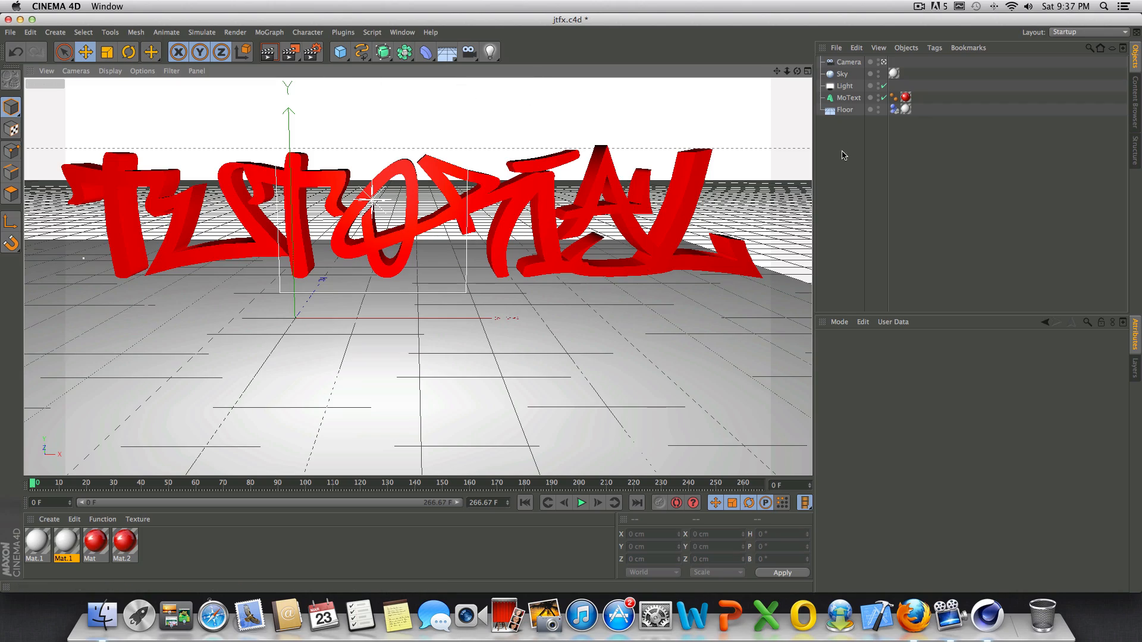
- Select the camera, sky, light, MoText and floor together with their tags and delete them all from the scene
{"action": "left_click_drag", "start_coordinate": [797, 71], "coordinate": [959, 74]}
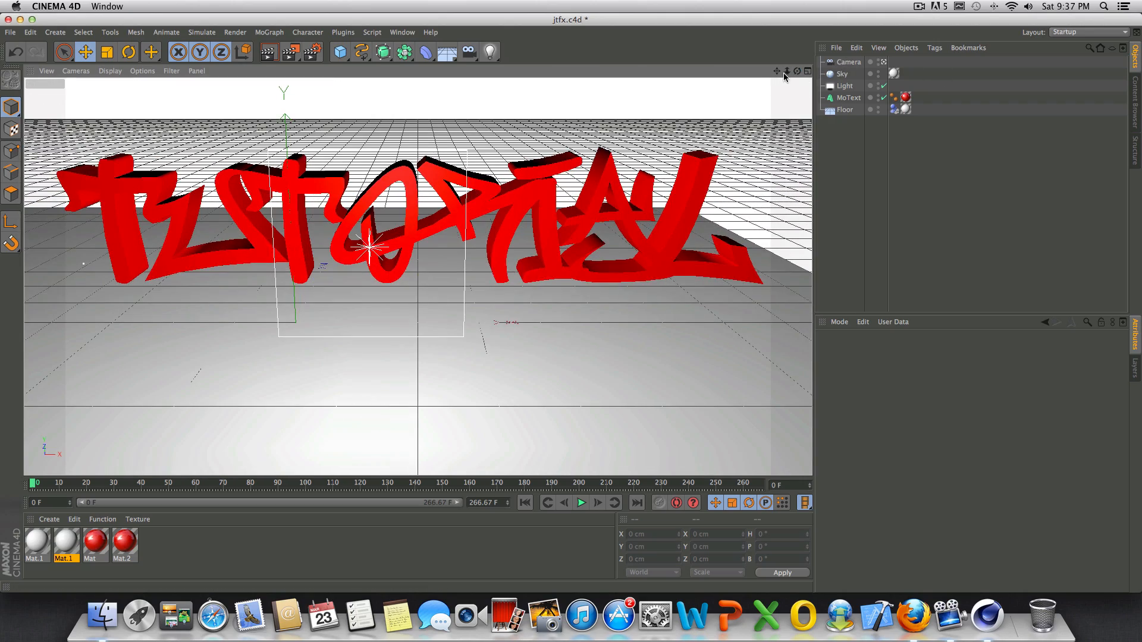
{"action": "mouse_move", "coordinate": [787, 71]}
{"action": "left_mouse_down"}
{"action": "mouse_move", "coordinate": [809, 107]}
{"action": "mouse_move", "coordinate": [803, 30]}
{"action": "mouse_move", "coordinate": [767, 86]}
{"action": "mouse_move", "coordinate": [833, 92]}
{"action": "mouse_move", "coordinate": [863, 74]}
{"action": "mouse_move", "coordinate": [886, 85]}
{"action": "mouse_move", "coordinate": [830, 92]}
{"action": "mouse_move", "coordinate": [735, 73]}
{"action": "mouse_move", "coordinate": [792, 82]}
{"action": "left_mouse_up"}
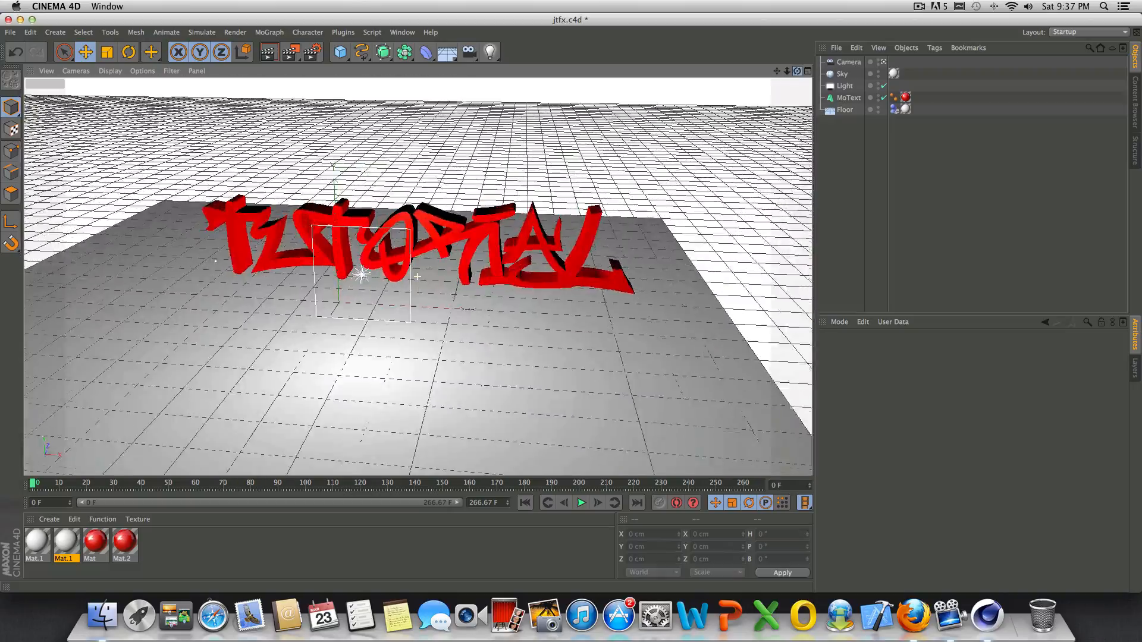
{"action": "left_click_drag", "start_coordinate": [967, 146], "coordinate": [772, 3]}
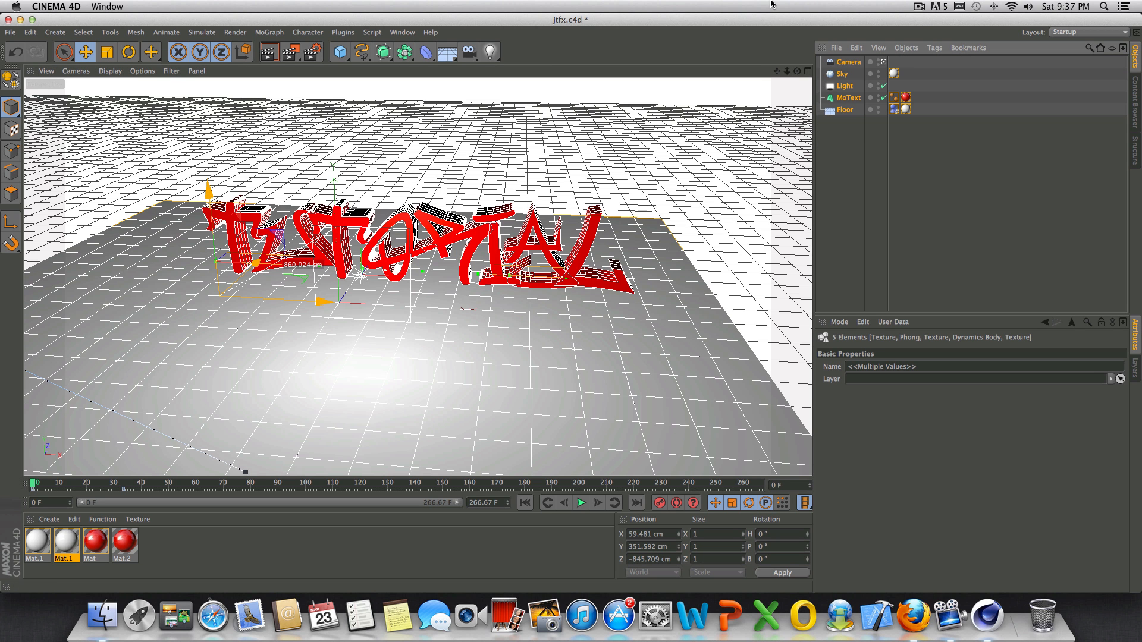
{"action": "key", "text": "Delete"}
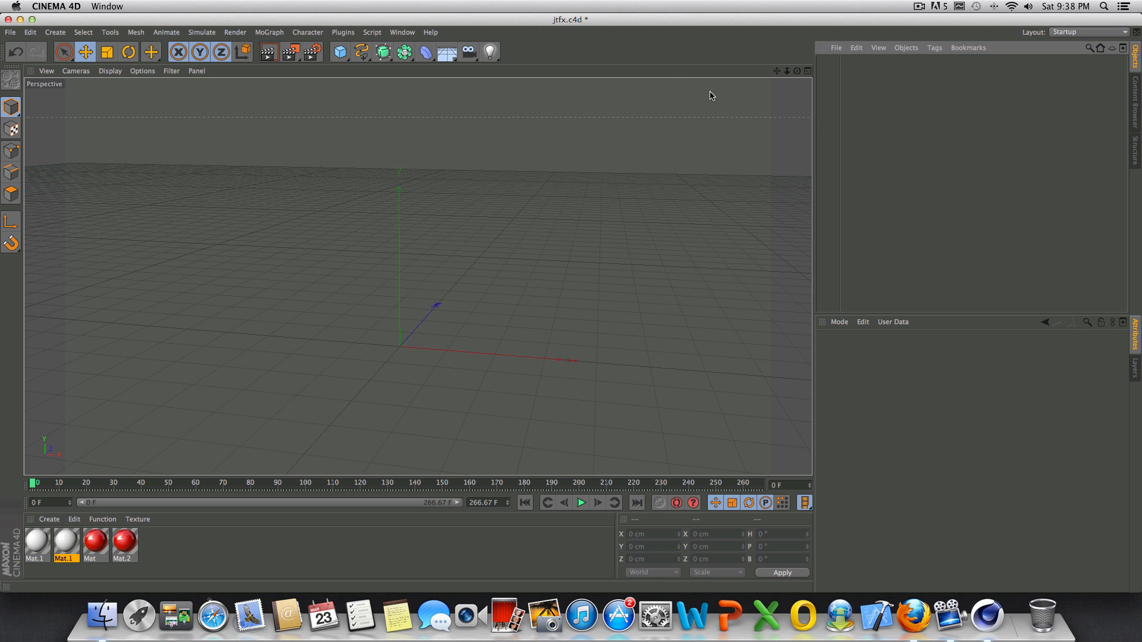
{"action": "left_click_drag", "start_coordinate": [777, 71], "coordinate": [791, 7]}
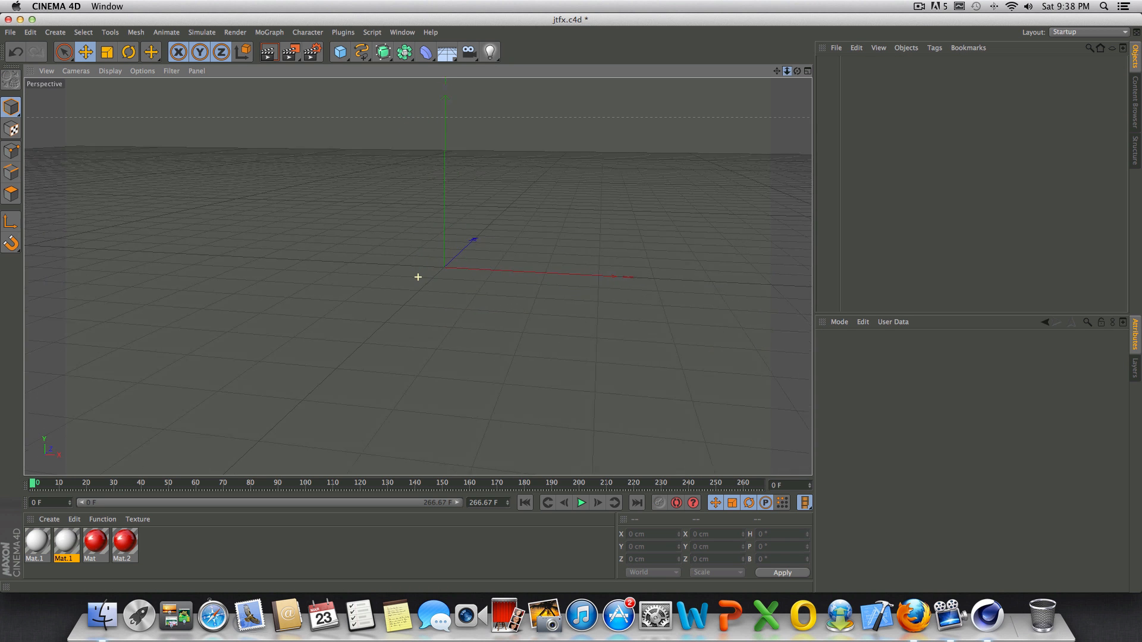
{"action": "left_click_drag", "start_coordinate": [797, 72], "coordinate": [865, 80]}
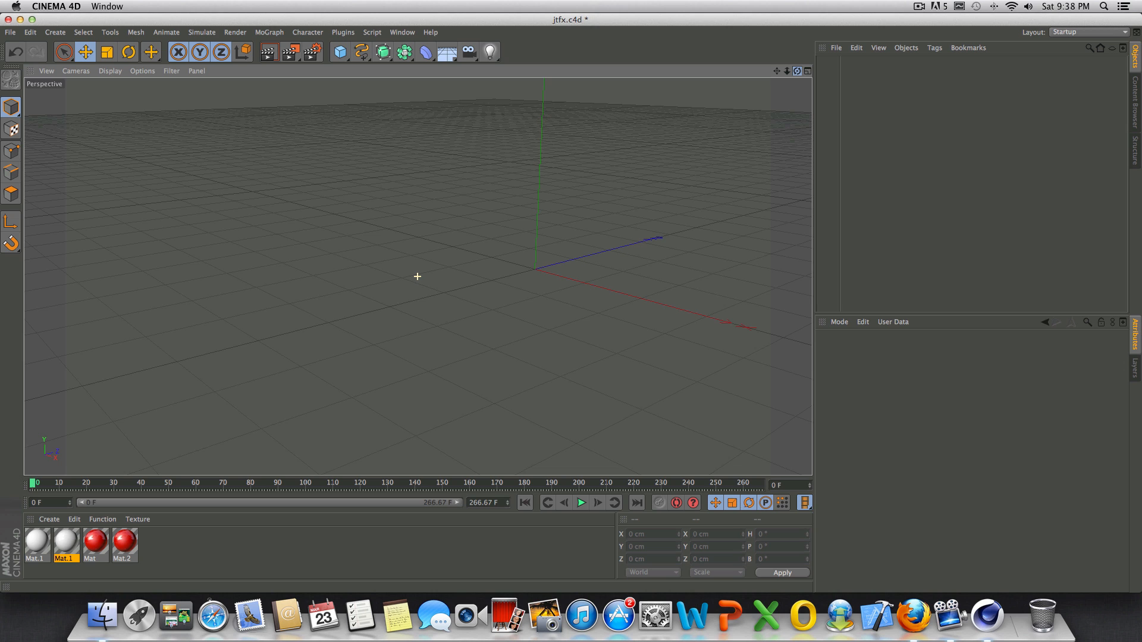
{"action": "left_click_drag", "start_coordinate": [797, 71], "coordinate": [842, 101]}
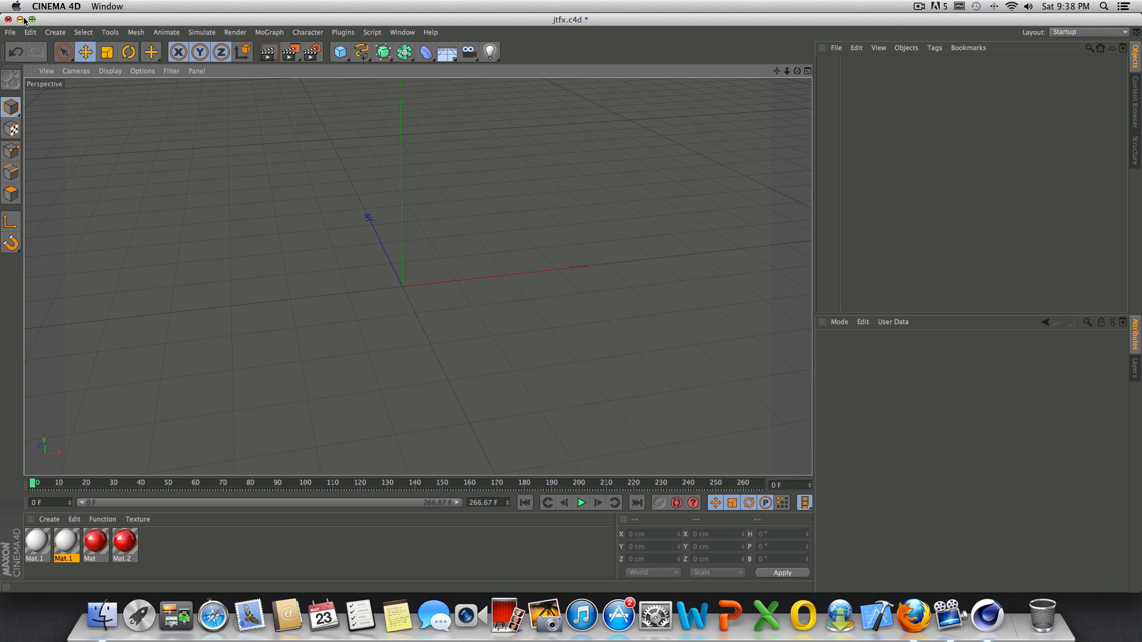
{"action": "left_click", "coordinate": [922, 7]}
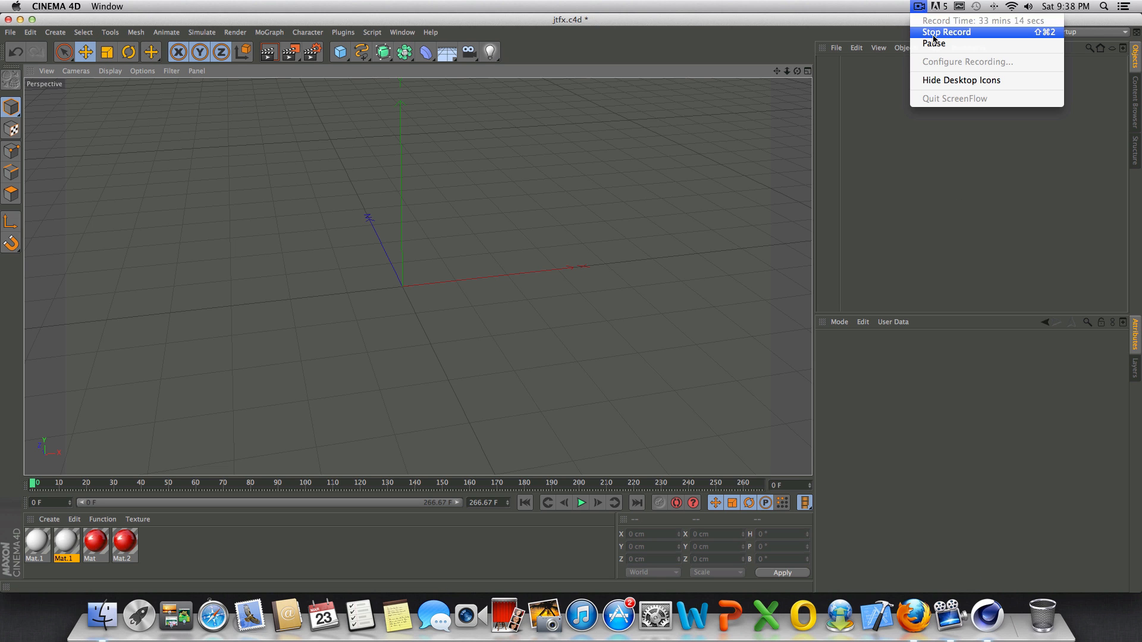